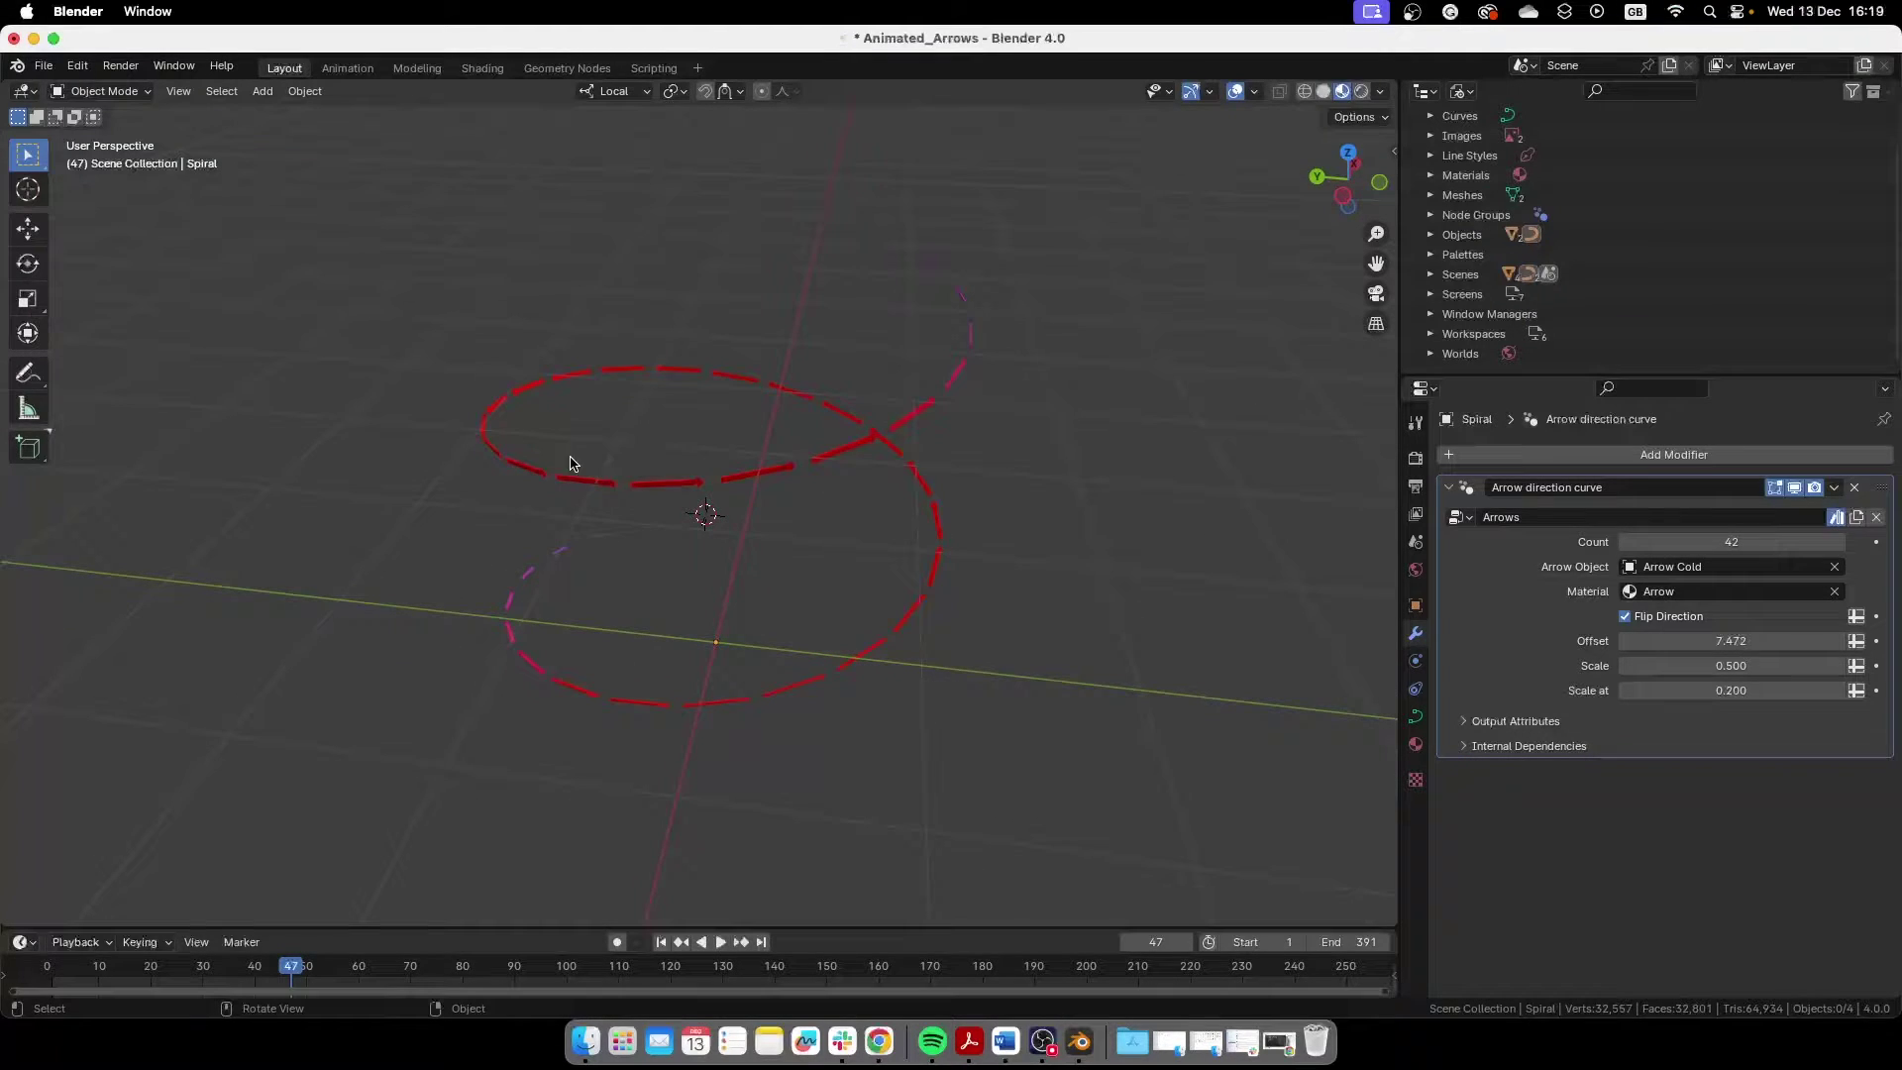
Step: Select the arrow spiral and set the Offset of its Arrow direction curve modifier to 7.482
middle_drag(1007, 522, 955, 585)
middle_drag(923, 509, 975, 555)
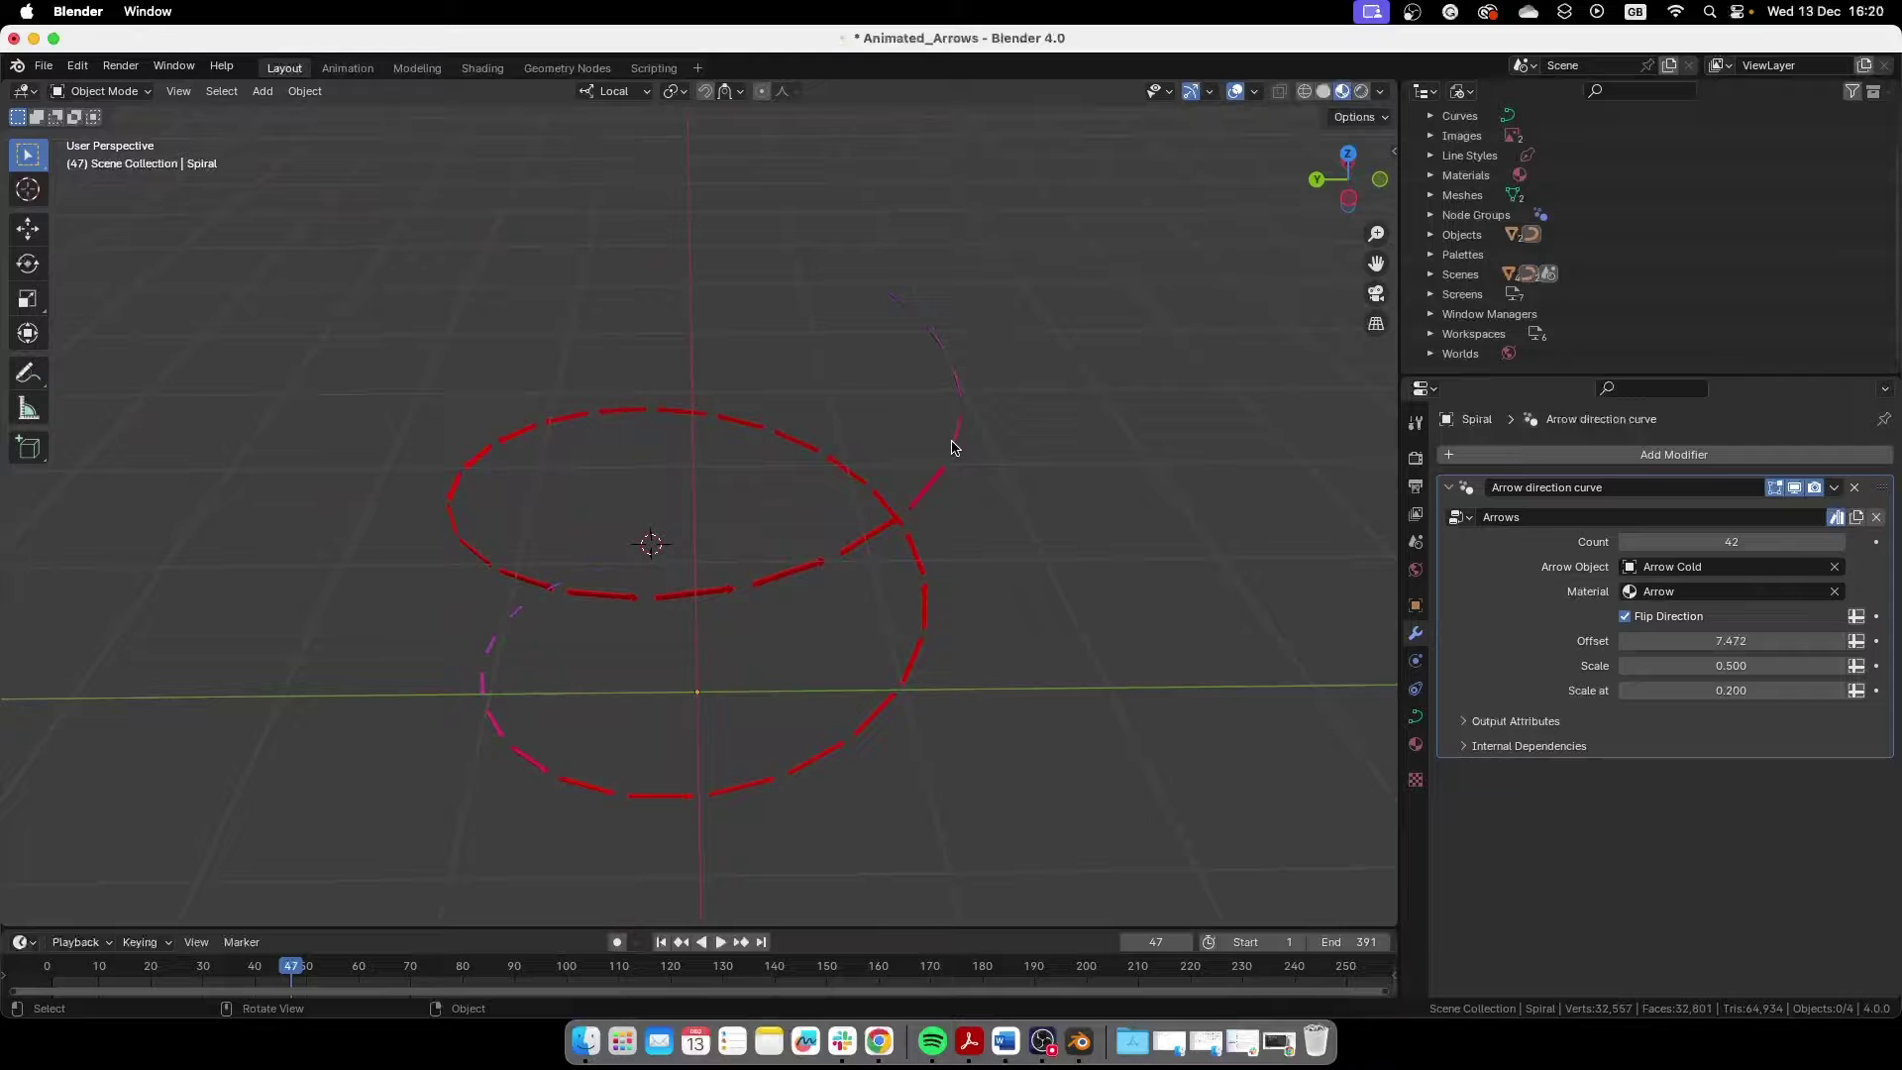
middle_drag(830, 723, 930, 718)
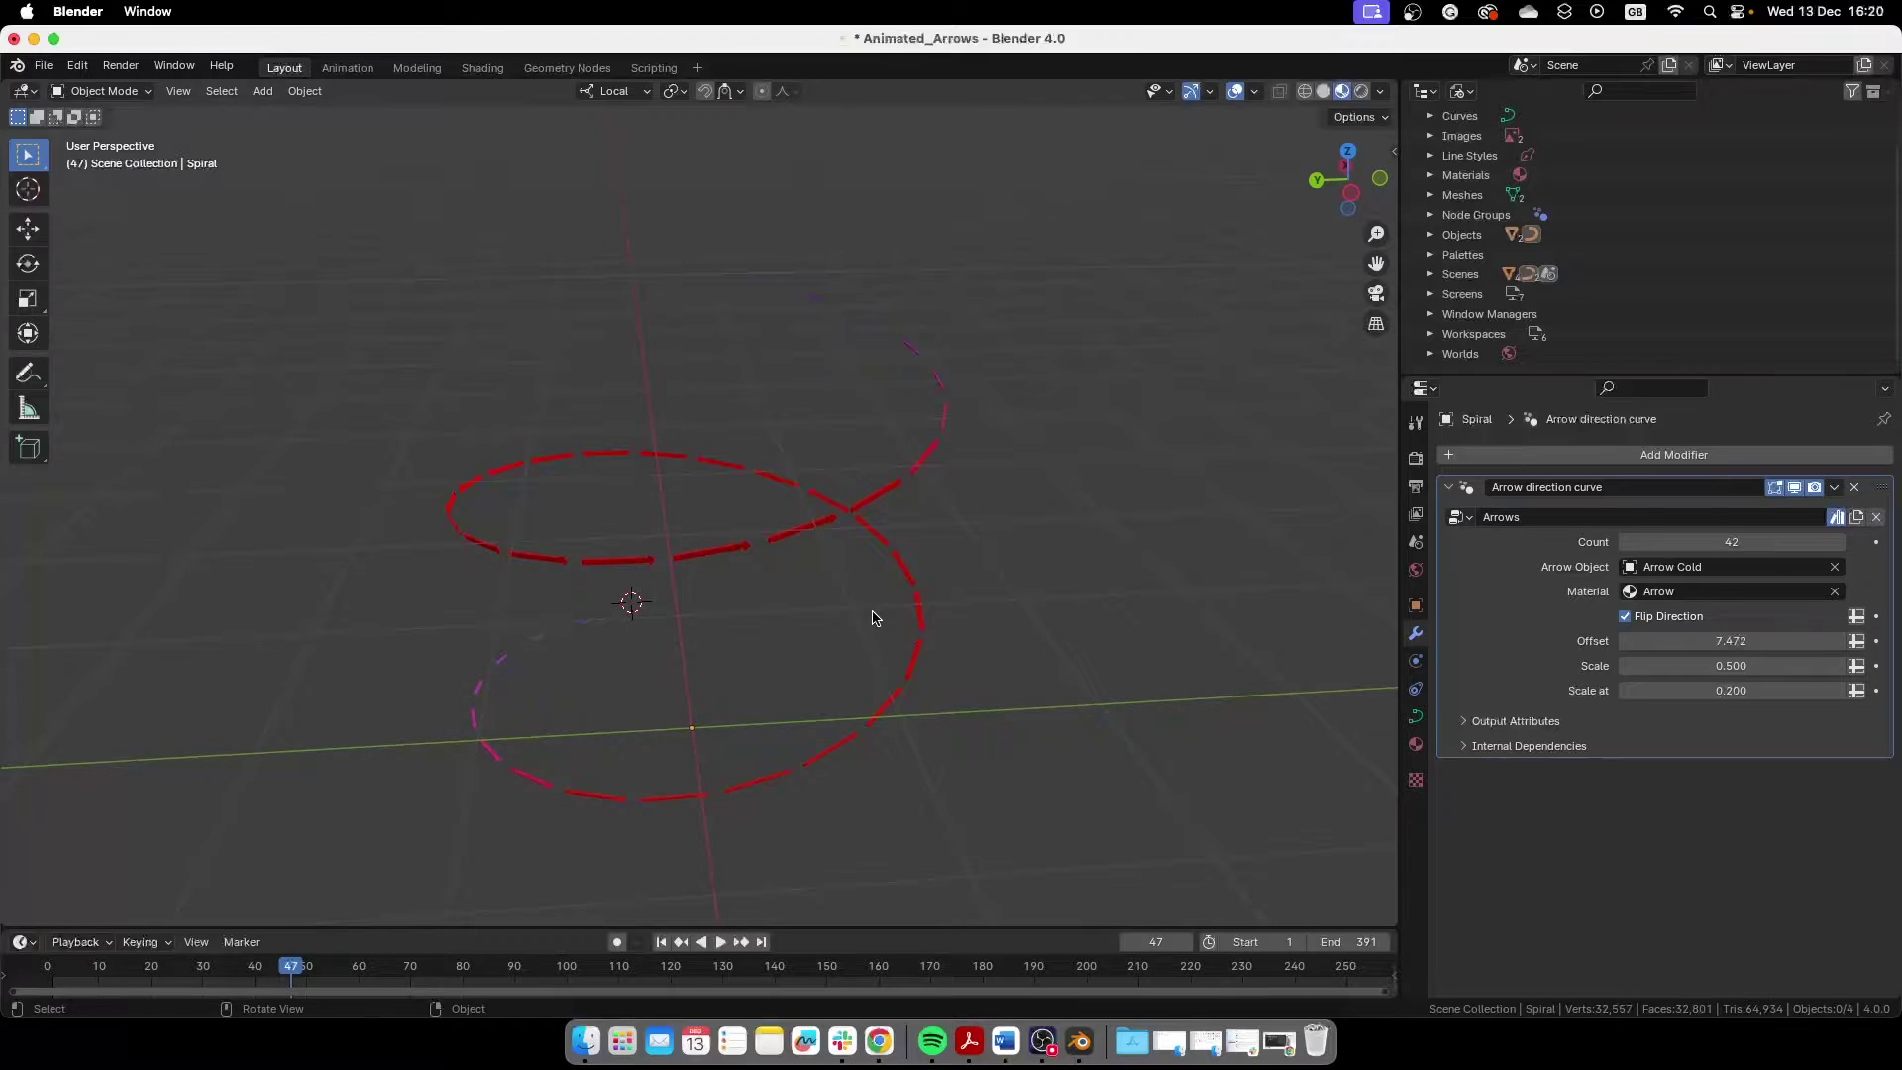
shift+middle_drag(976, 611, 858, 556)
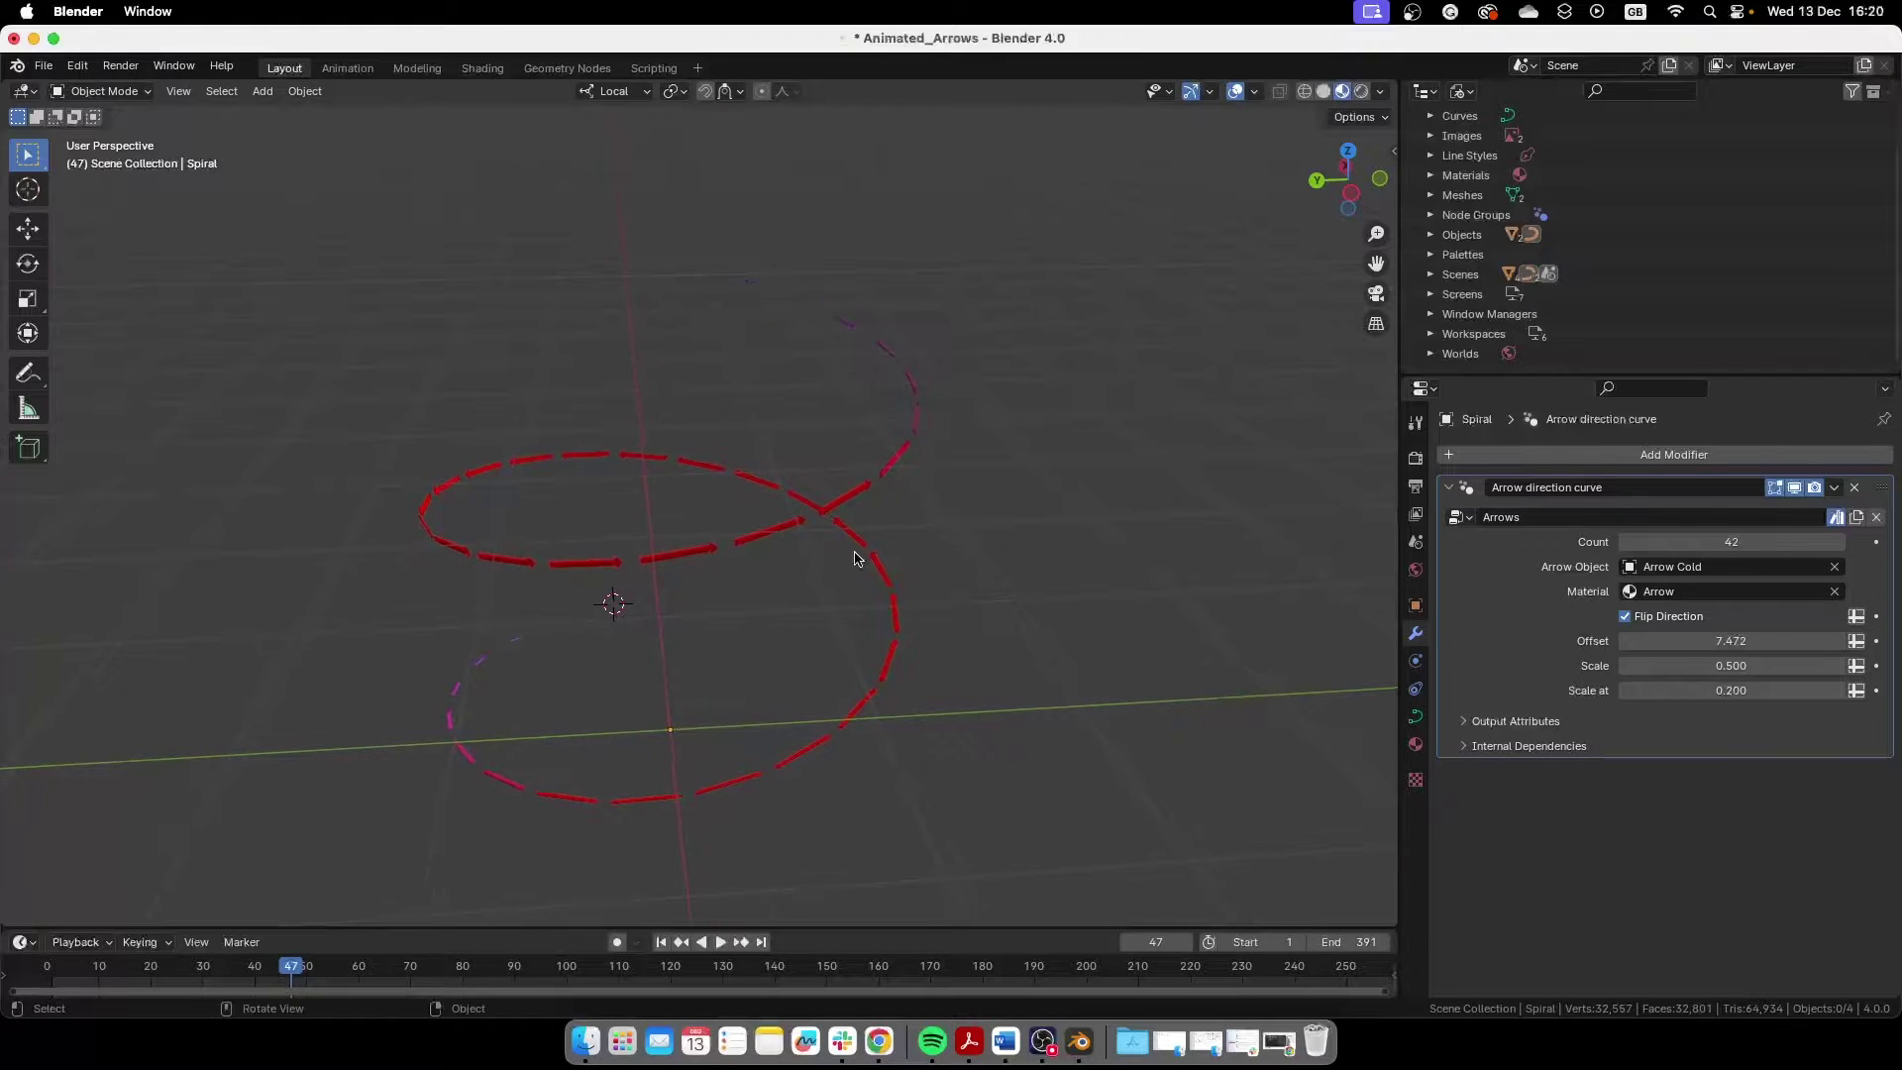
click(875, 484)
middle_drag(1175, 640, 968, 518)
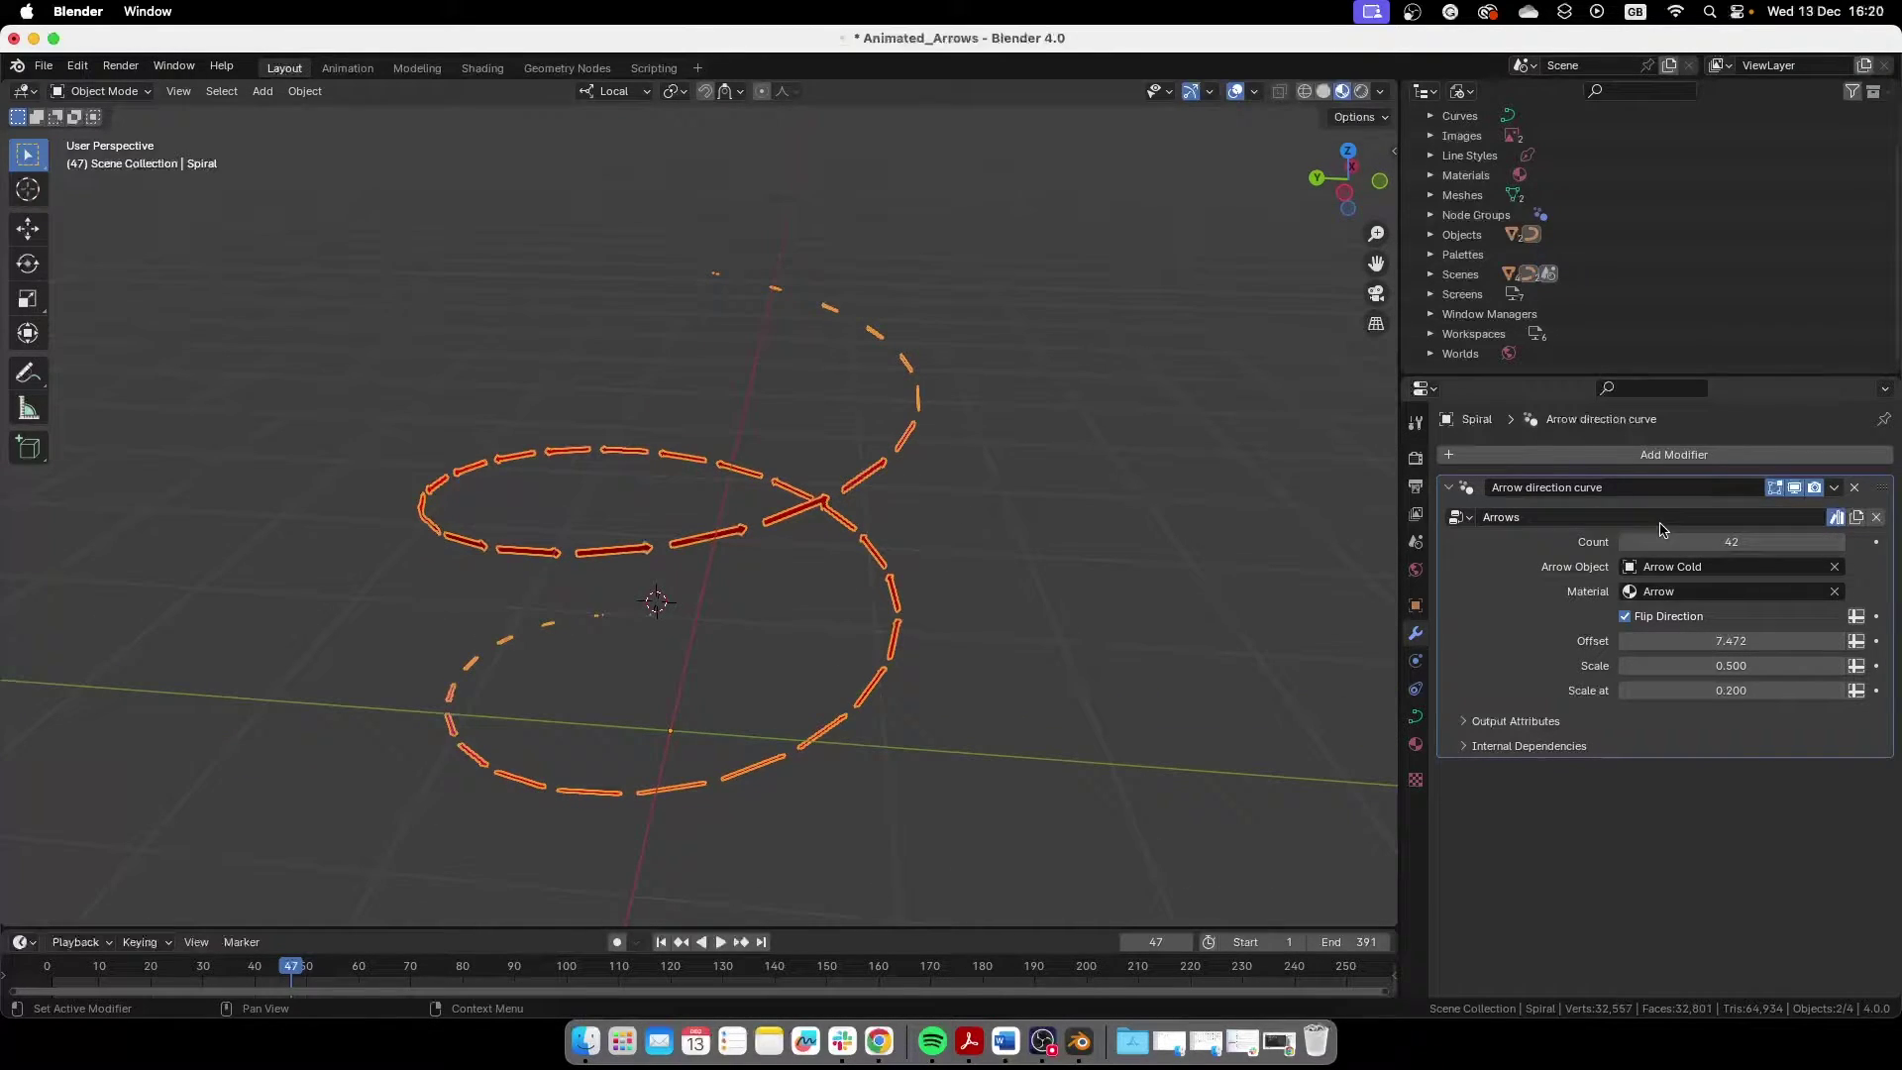
mouse_move(1739, 641)
mouse_down()
mouse_move(1722, 640)
mouse_move(1750, 641)
mouse_up()
click(1024, 656)
middle_drag(1011, 708, 1015, 551)
scroll(886, 580, down, 3)
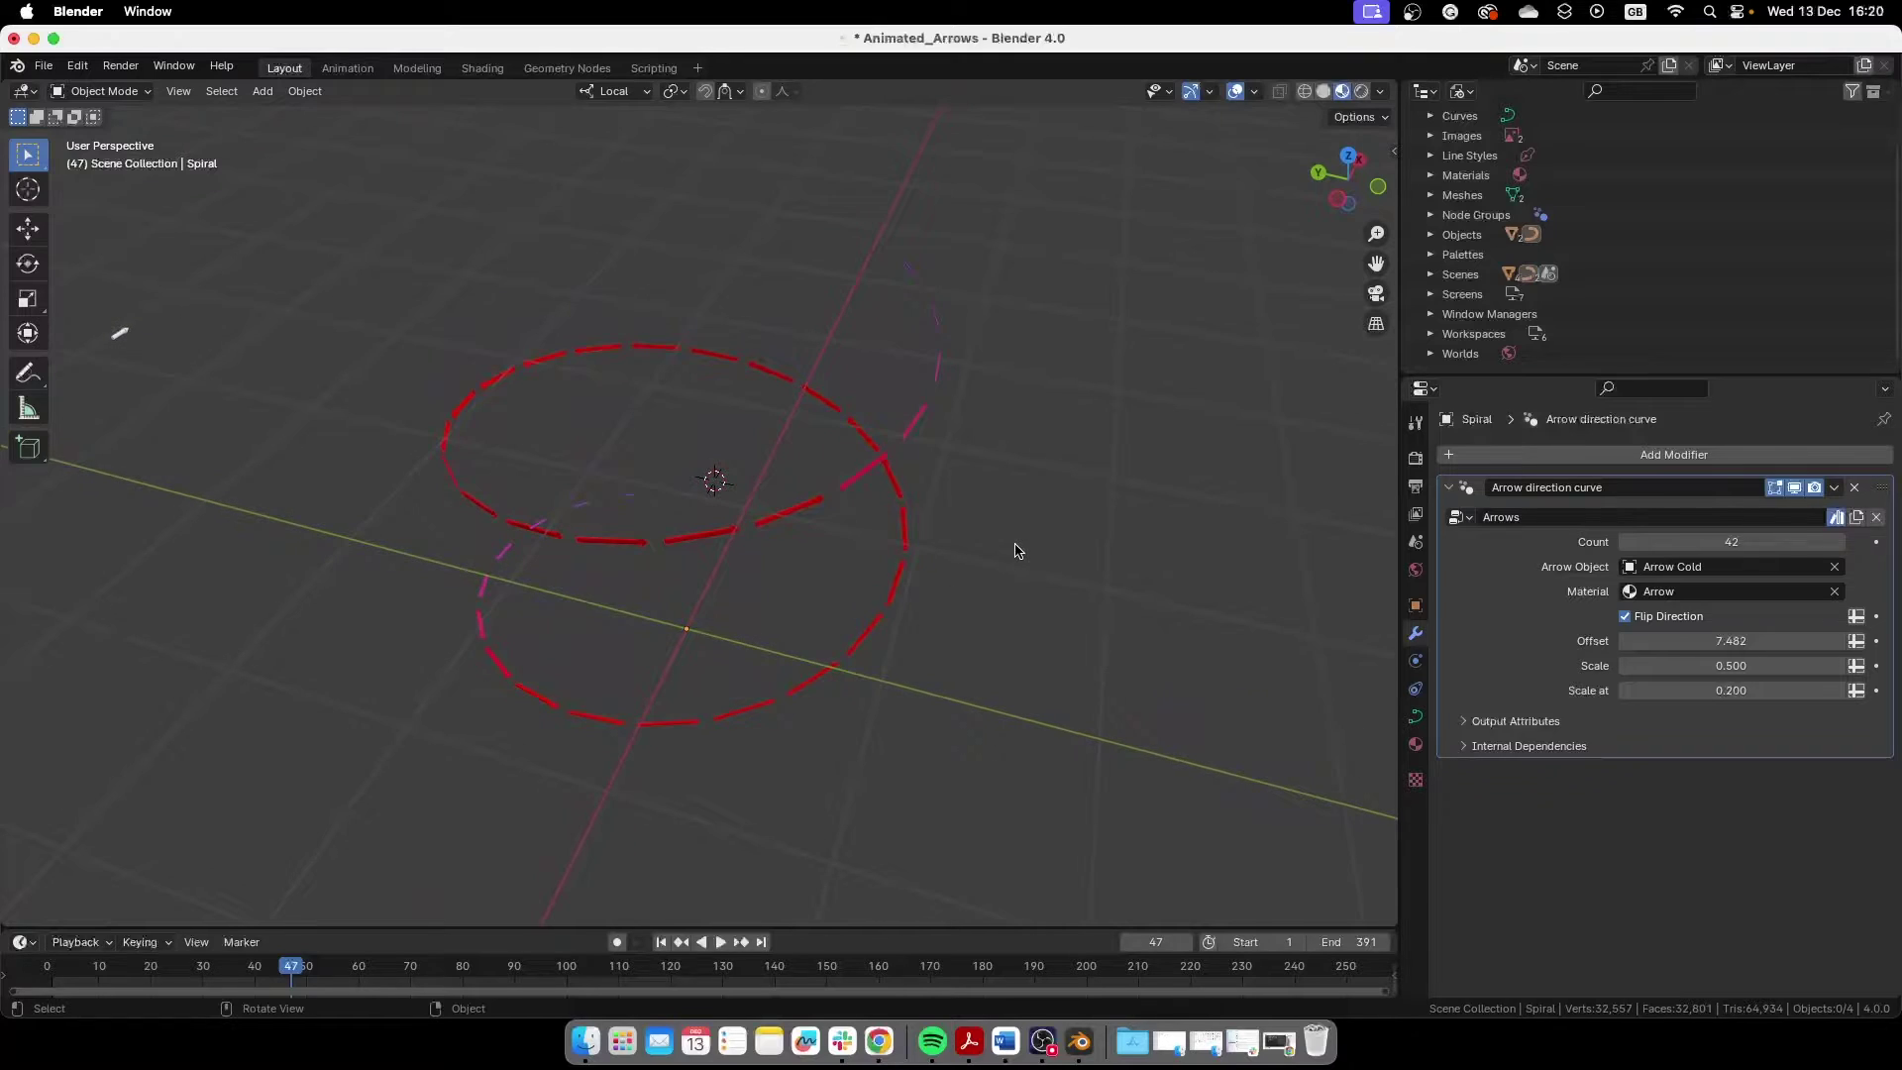
Step: Create a new General file and delete all the default objects from the scene
click(44, 65)
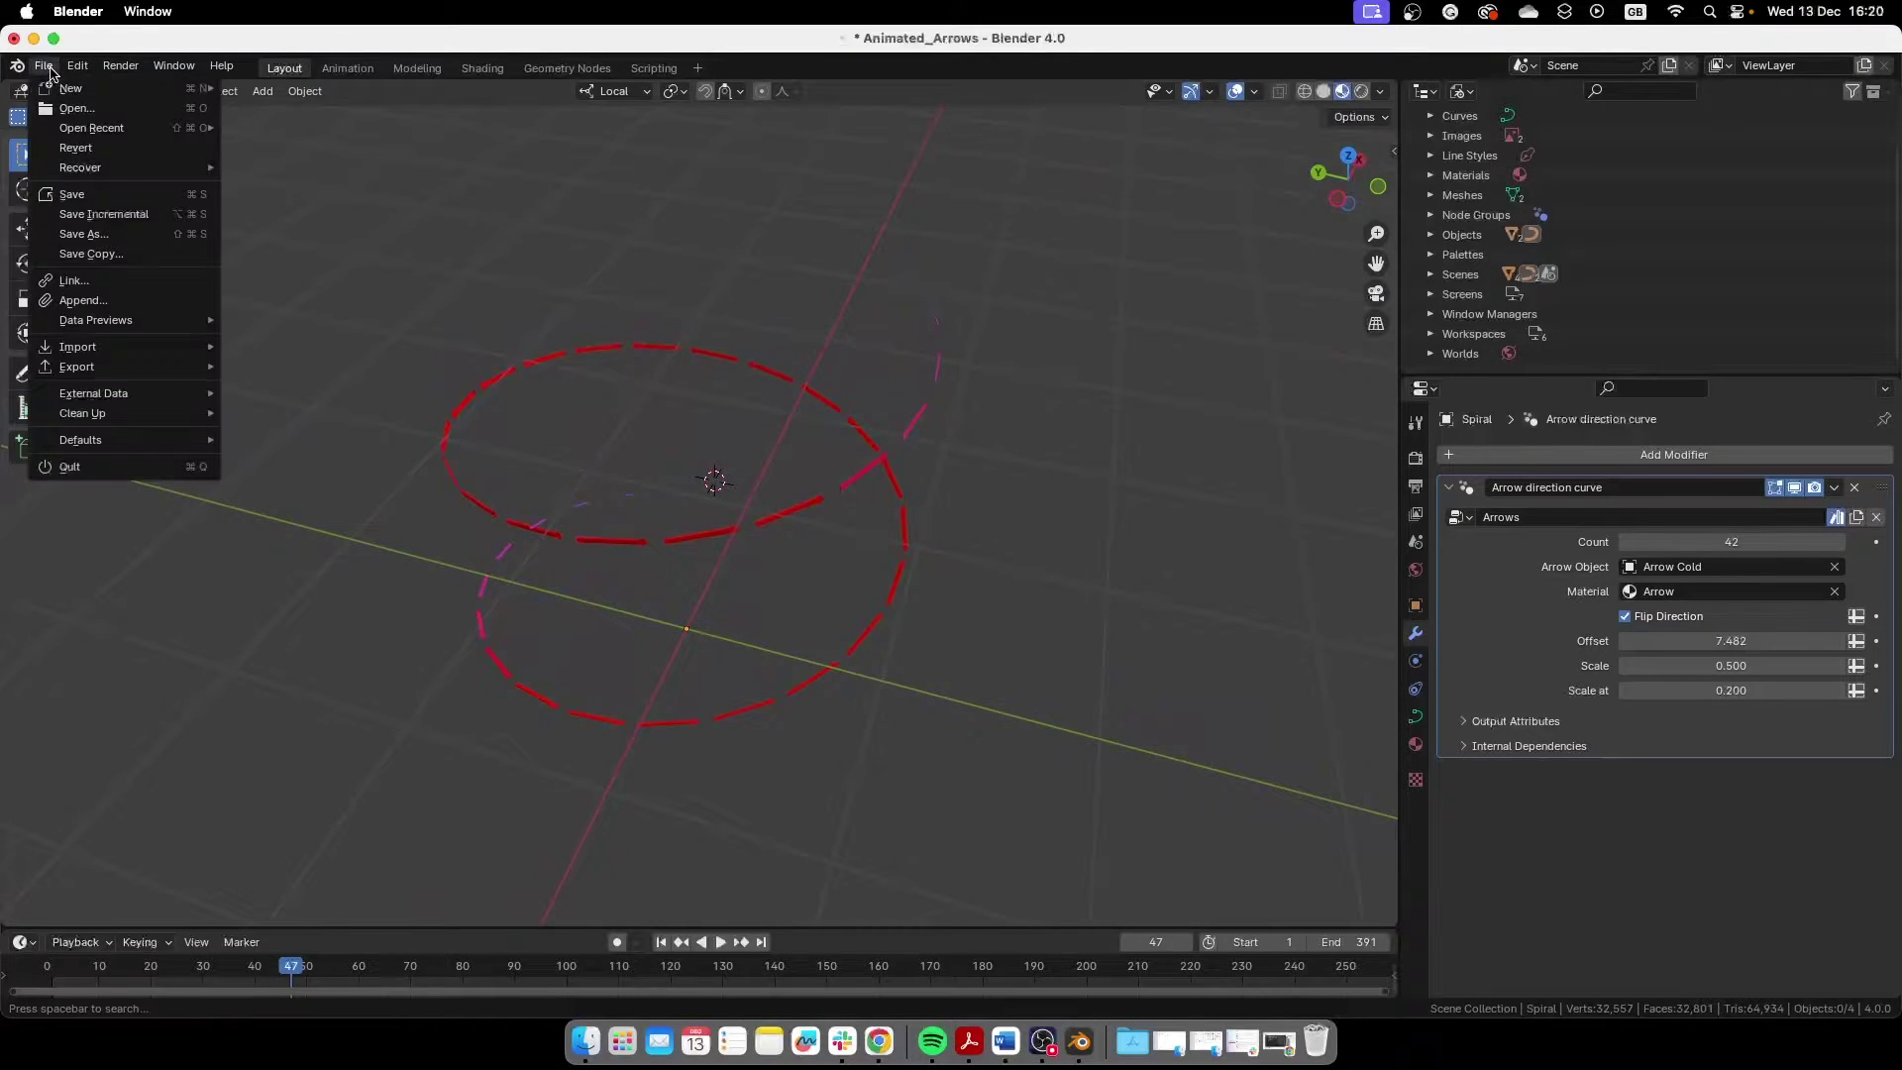
mouse_move(81, 92)
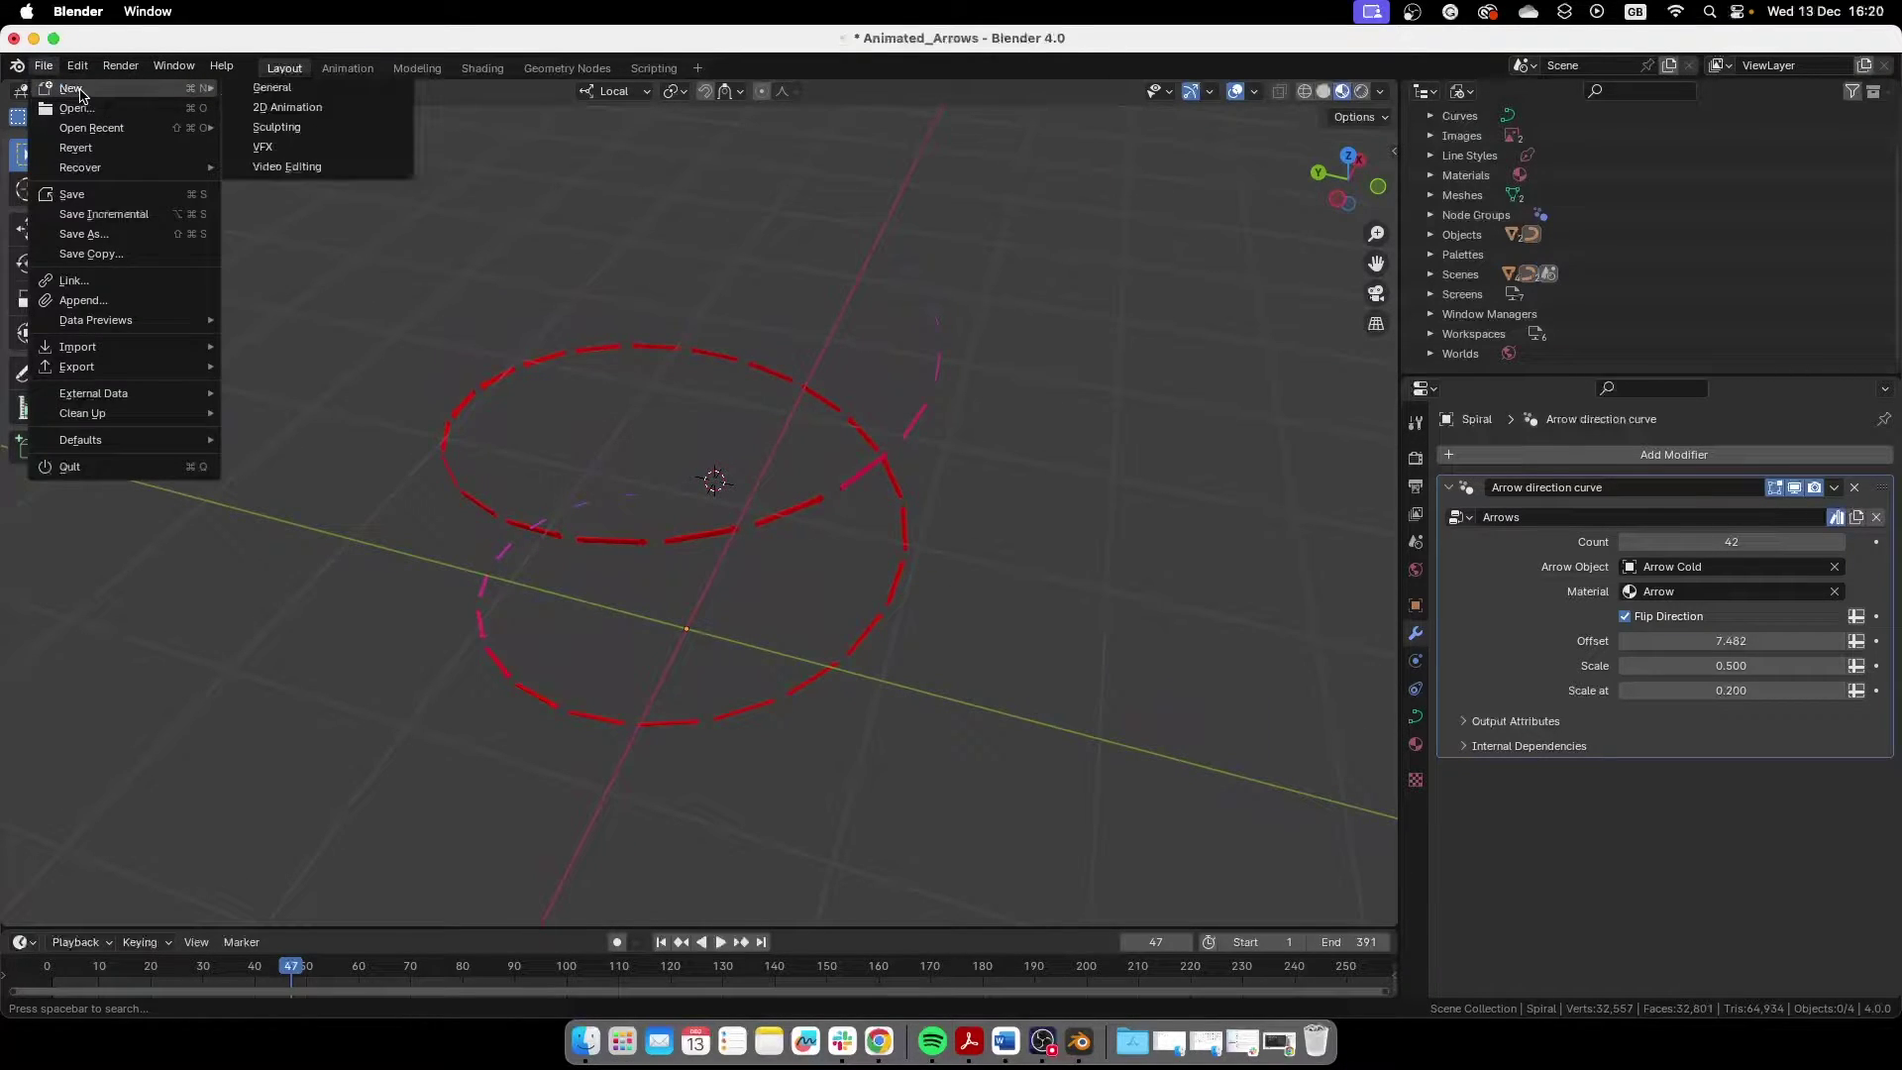
click(273, 89)
click(870, 573)
drag(484, 551, 326, 688)
key(Delete)
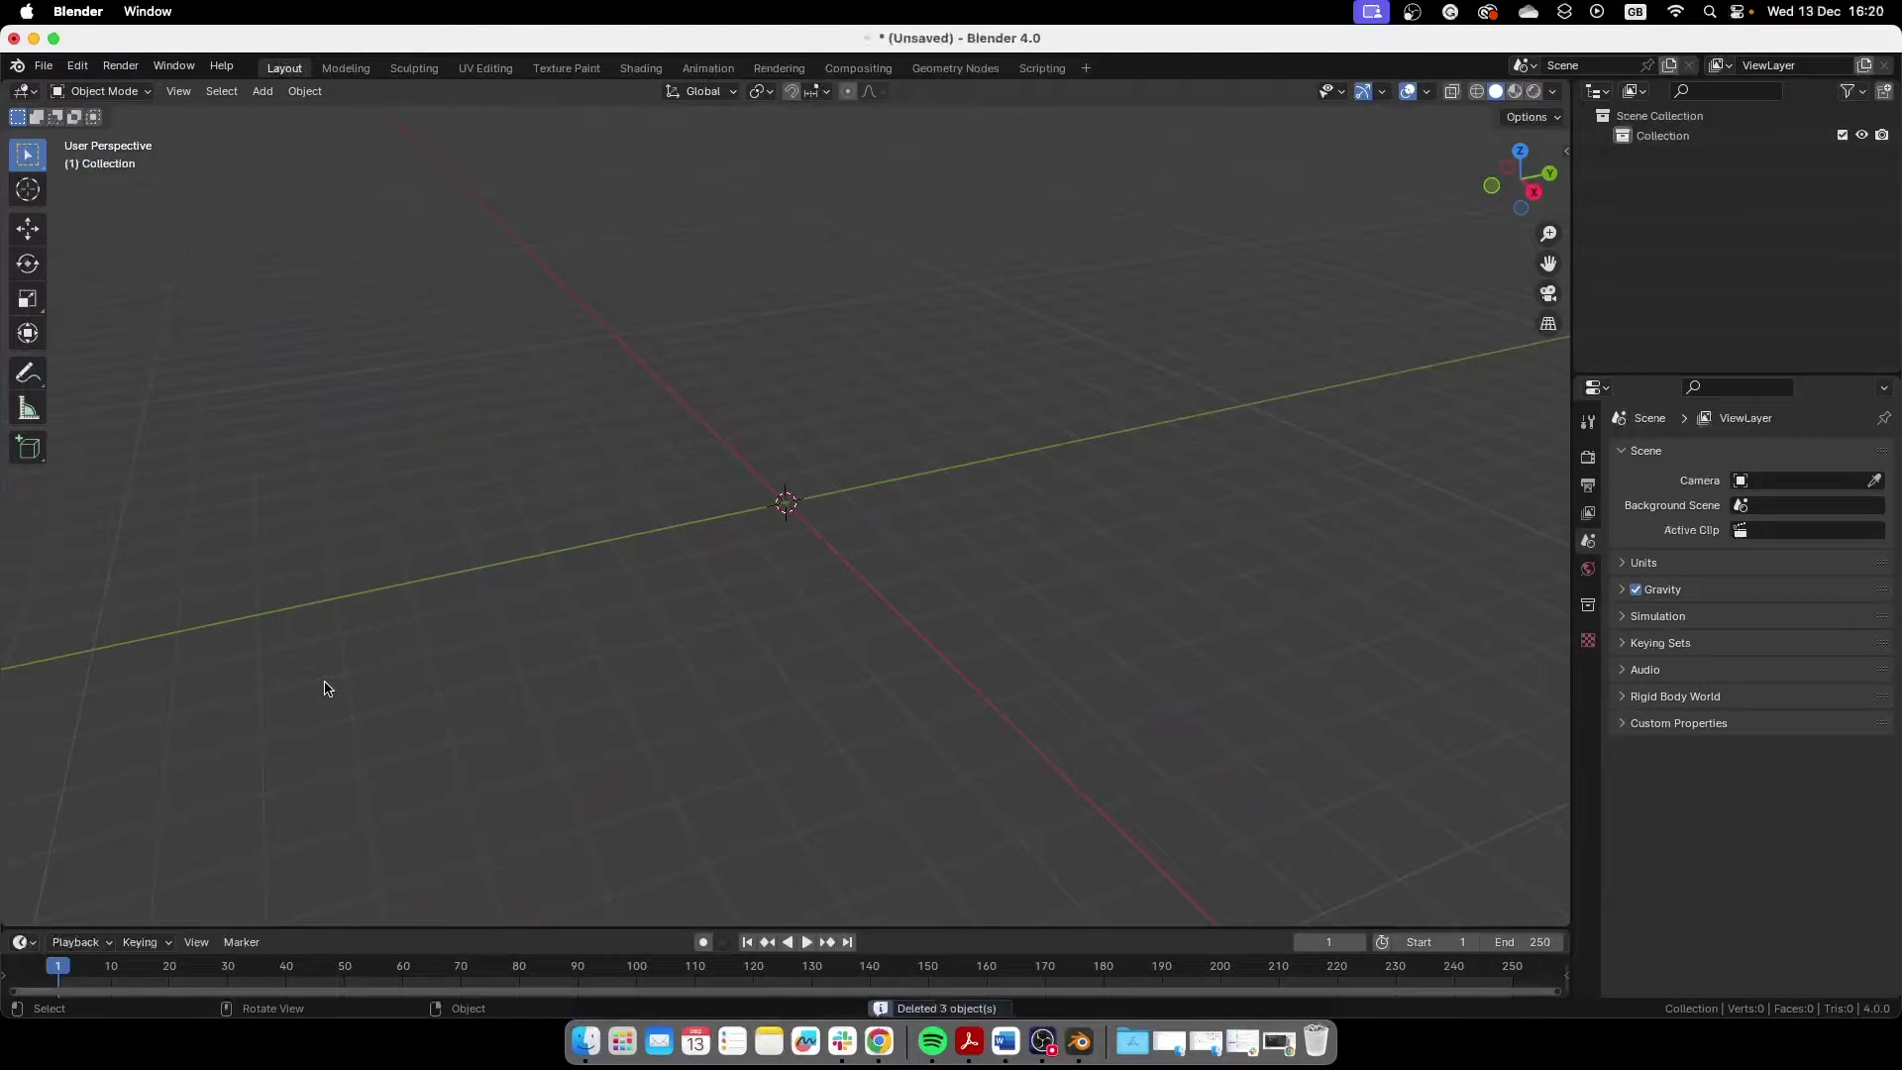
Step: Add a Path curve at the world origin
key(shift+a)
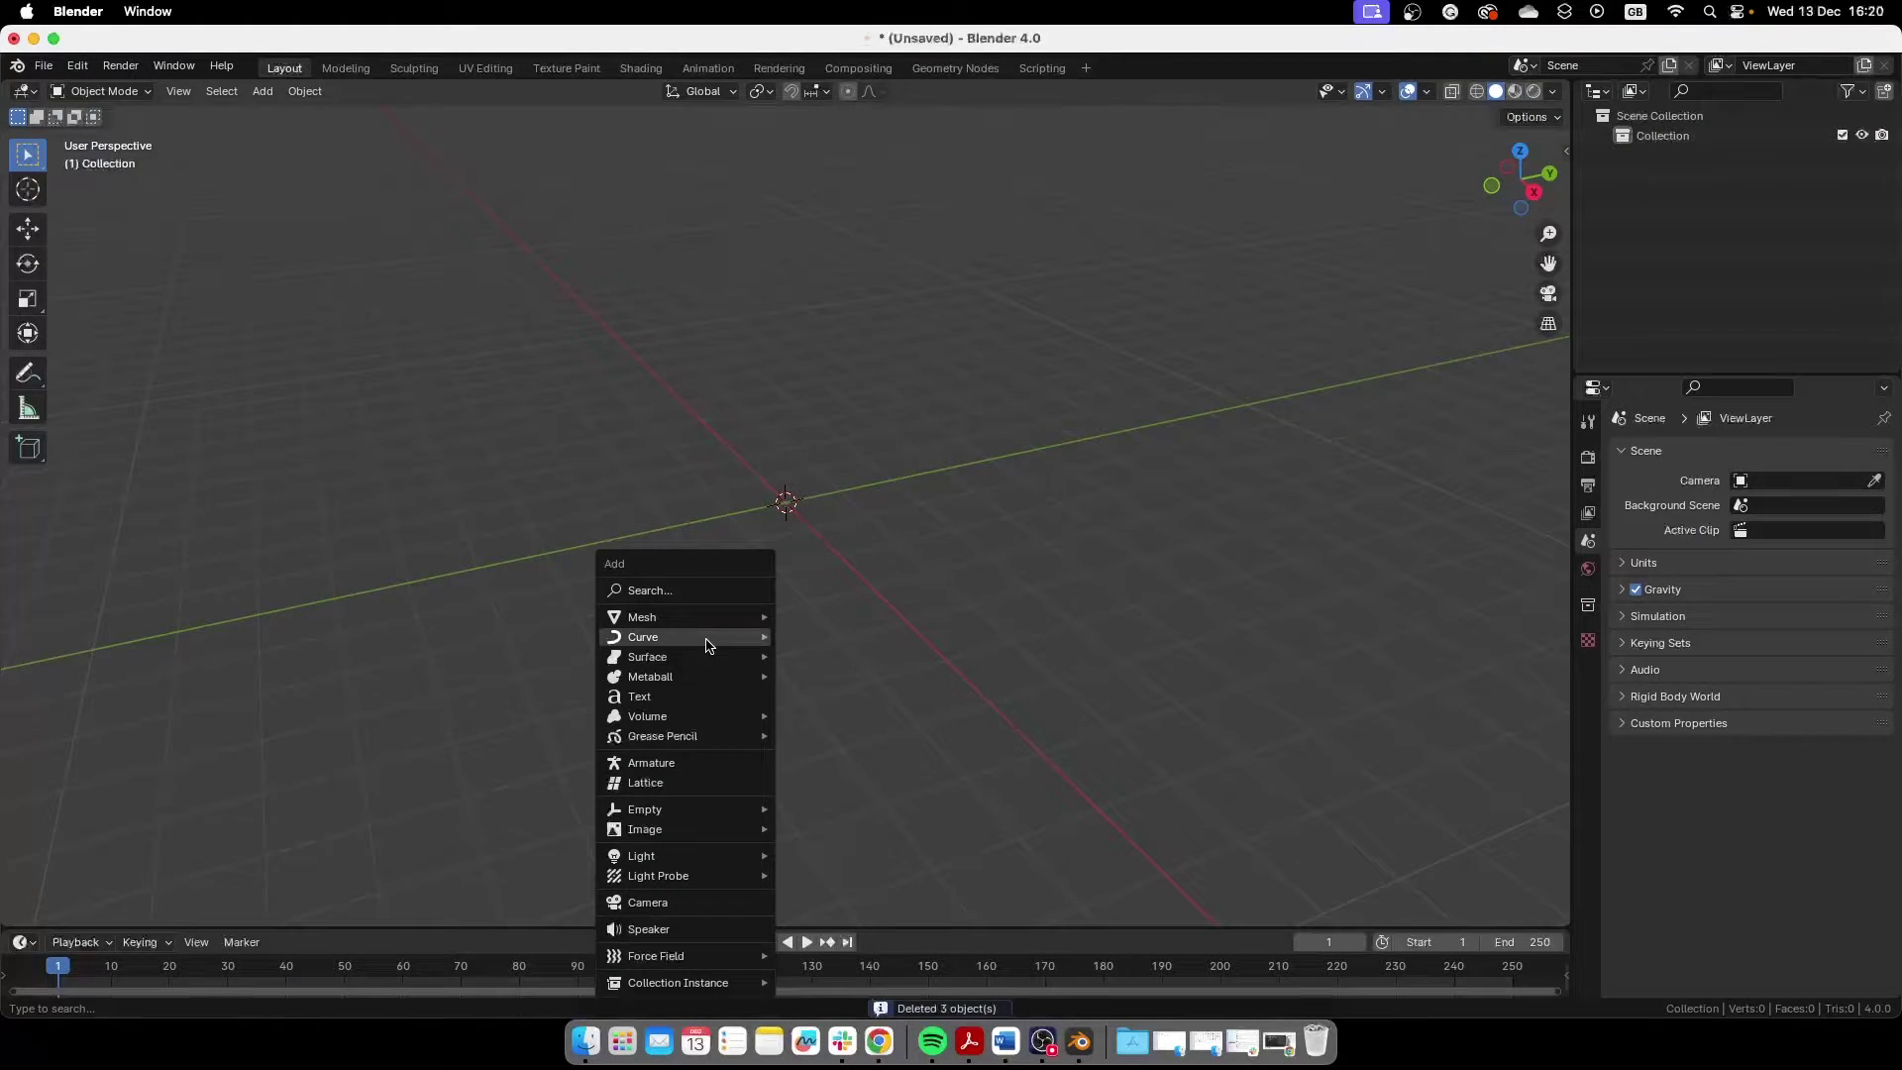
mouse_move(709, 637)
click(865, 154)
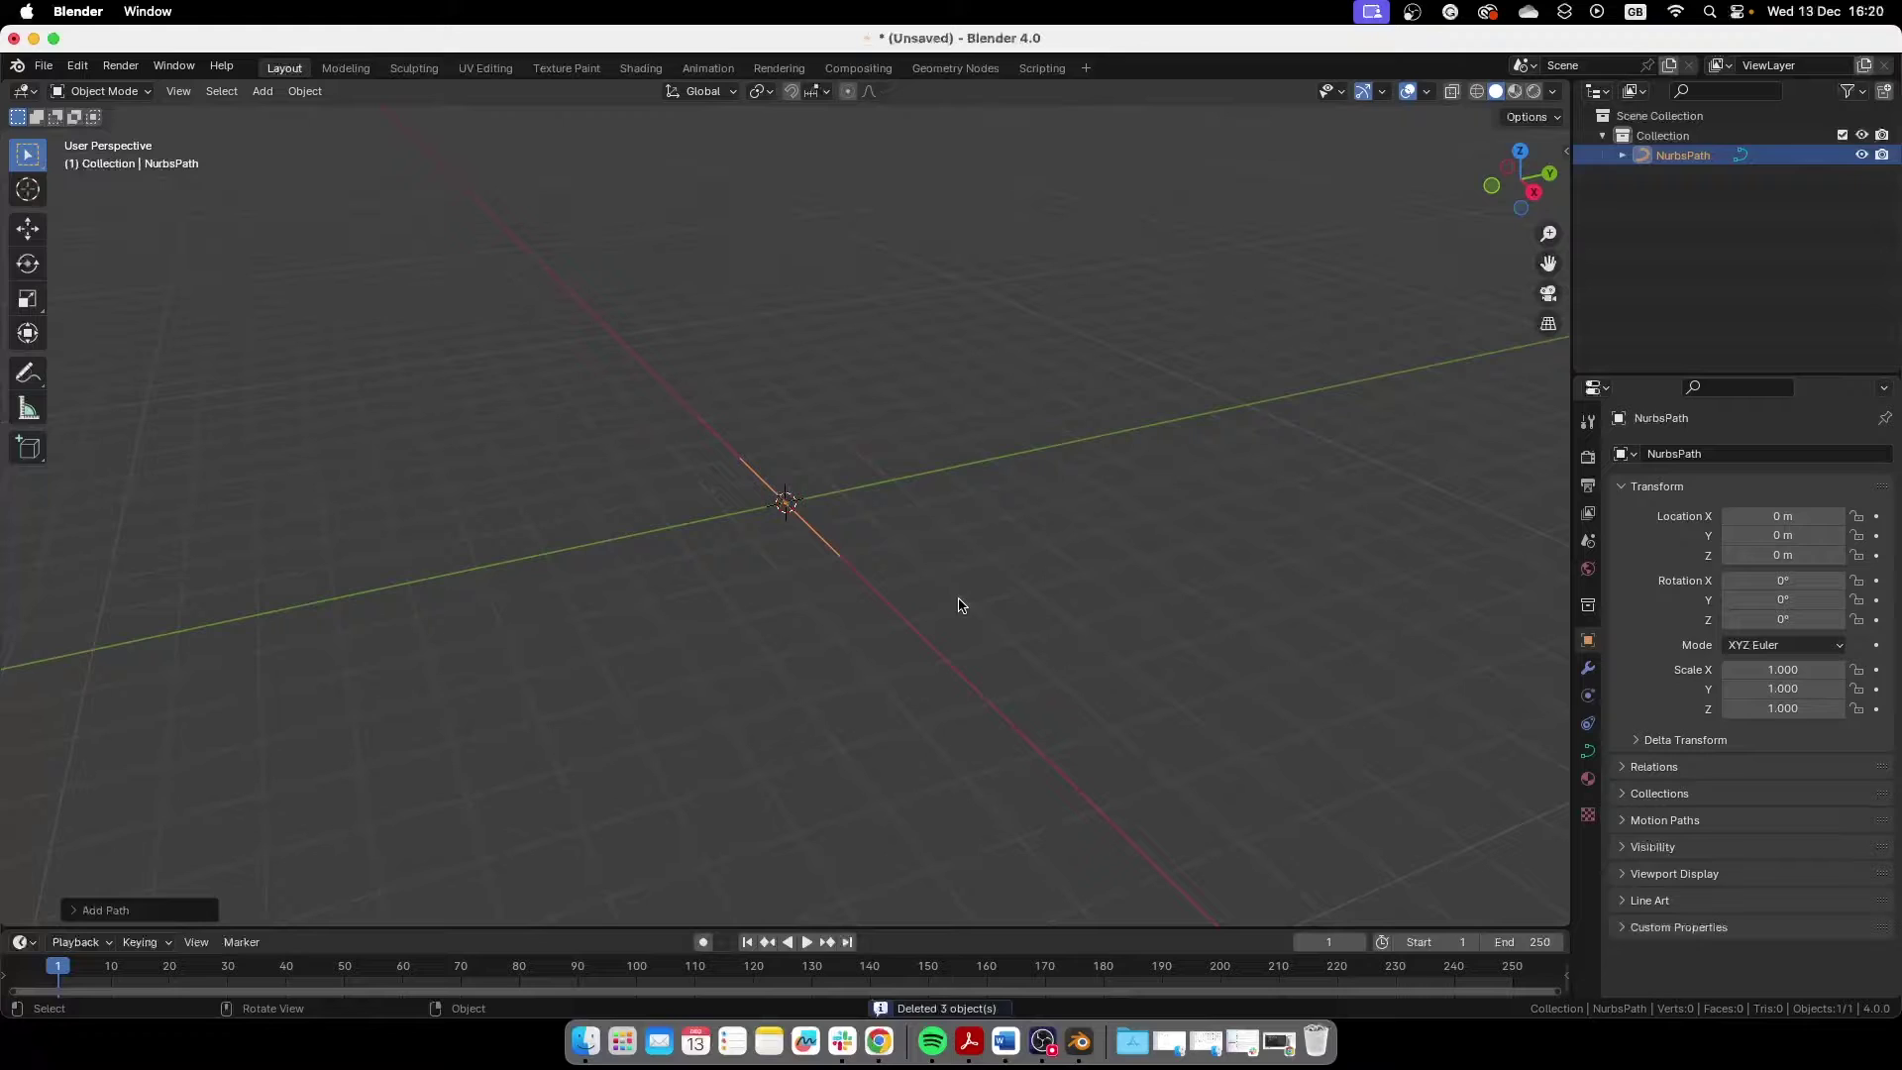
Step: Move the path's control points to shape a winding curve, extending its far end along the positive Y direction
key(Tab)
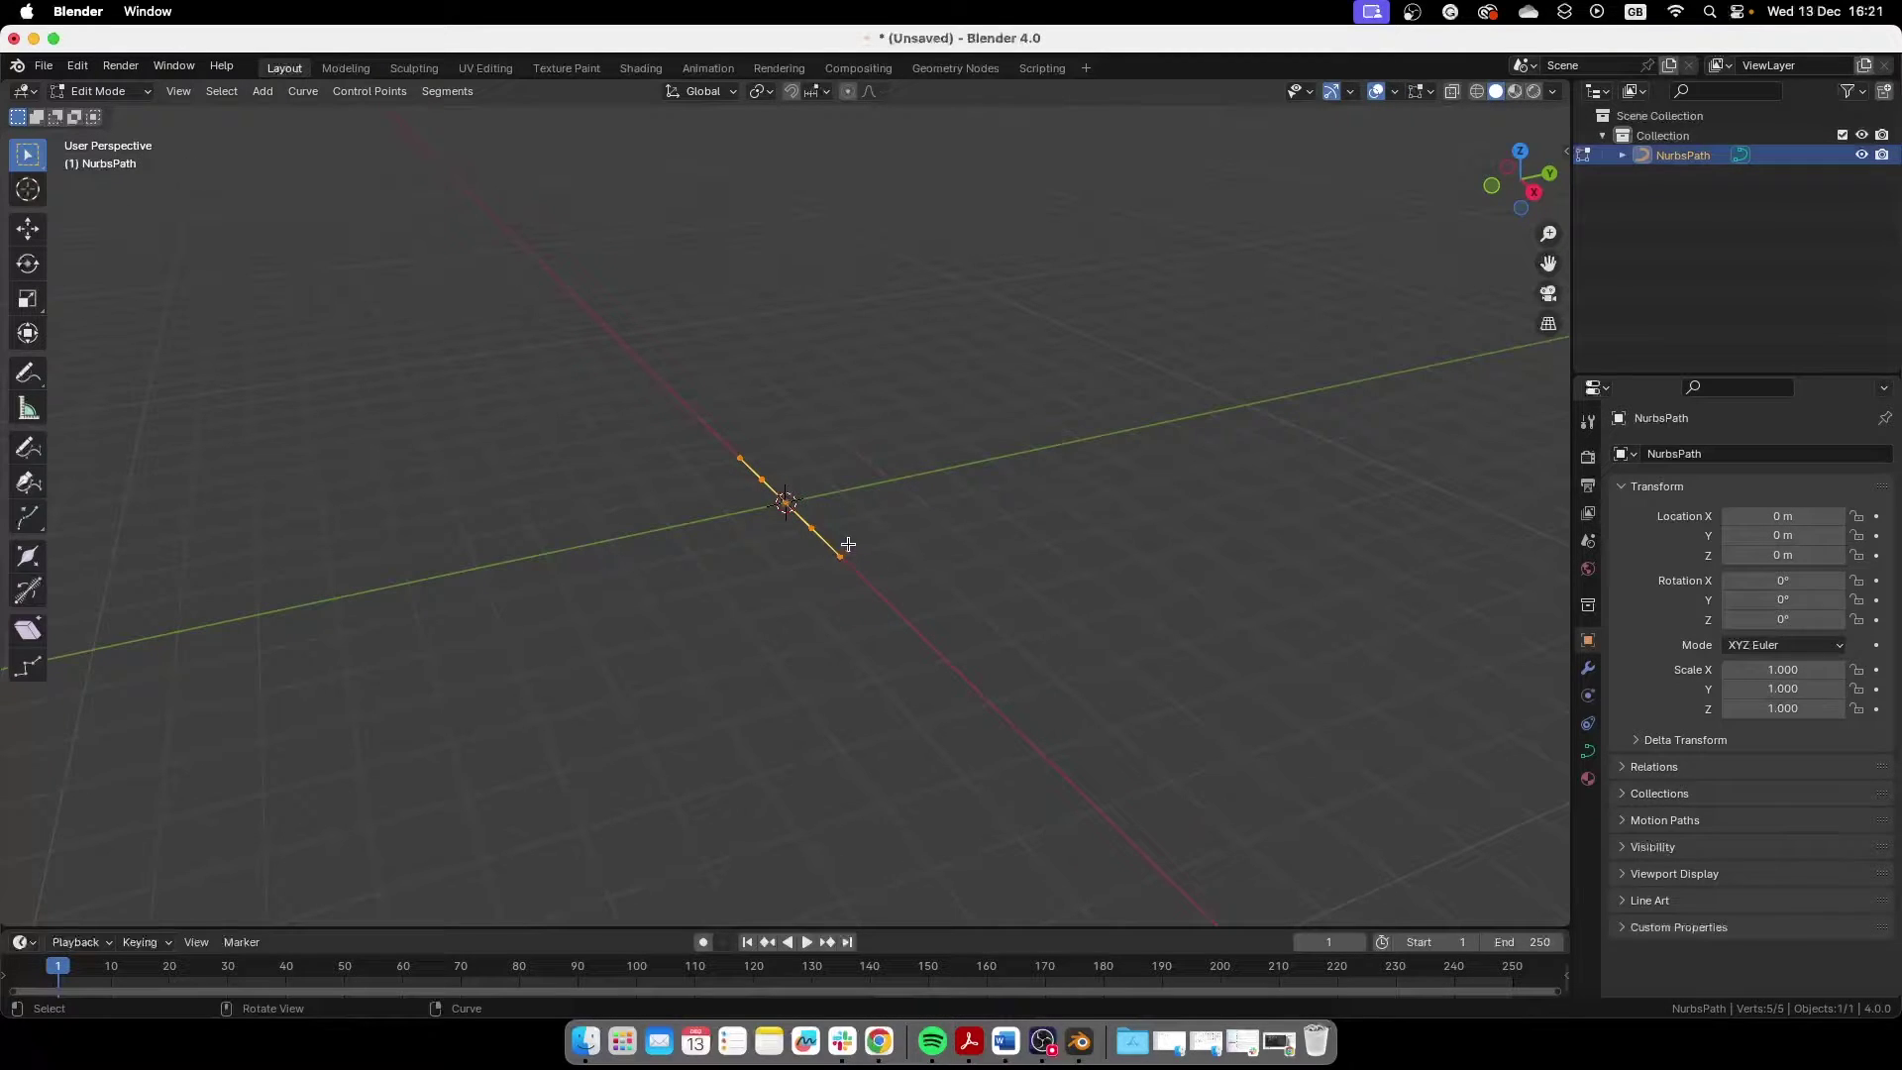
key(g)
click(776, 488)
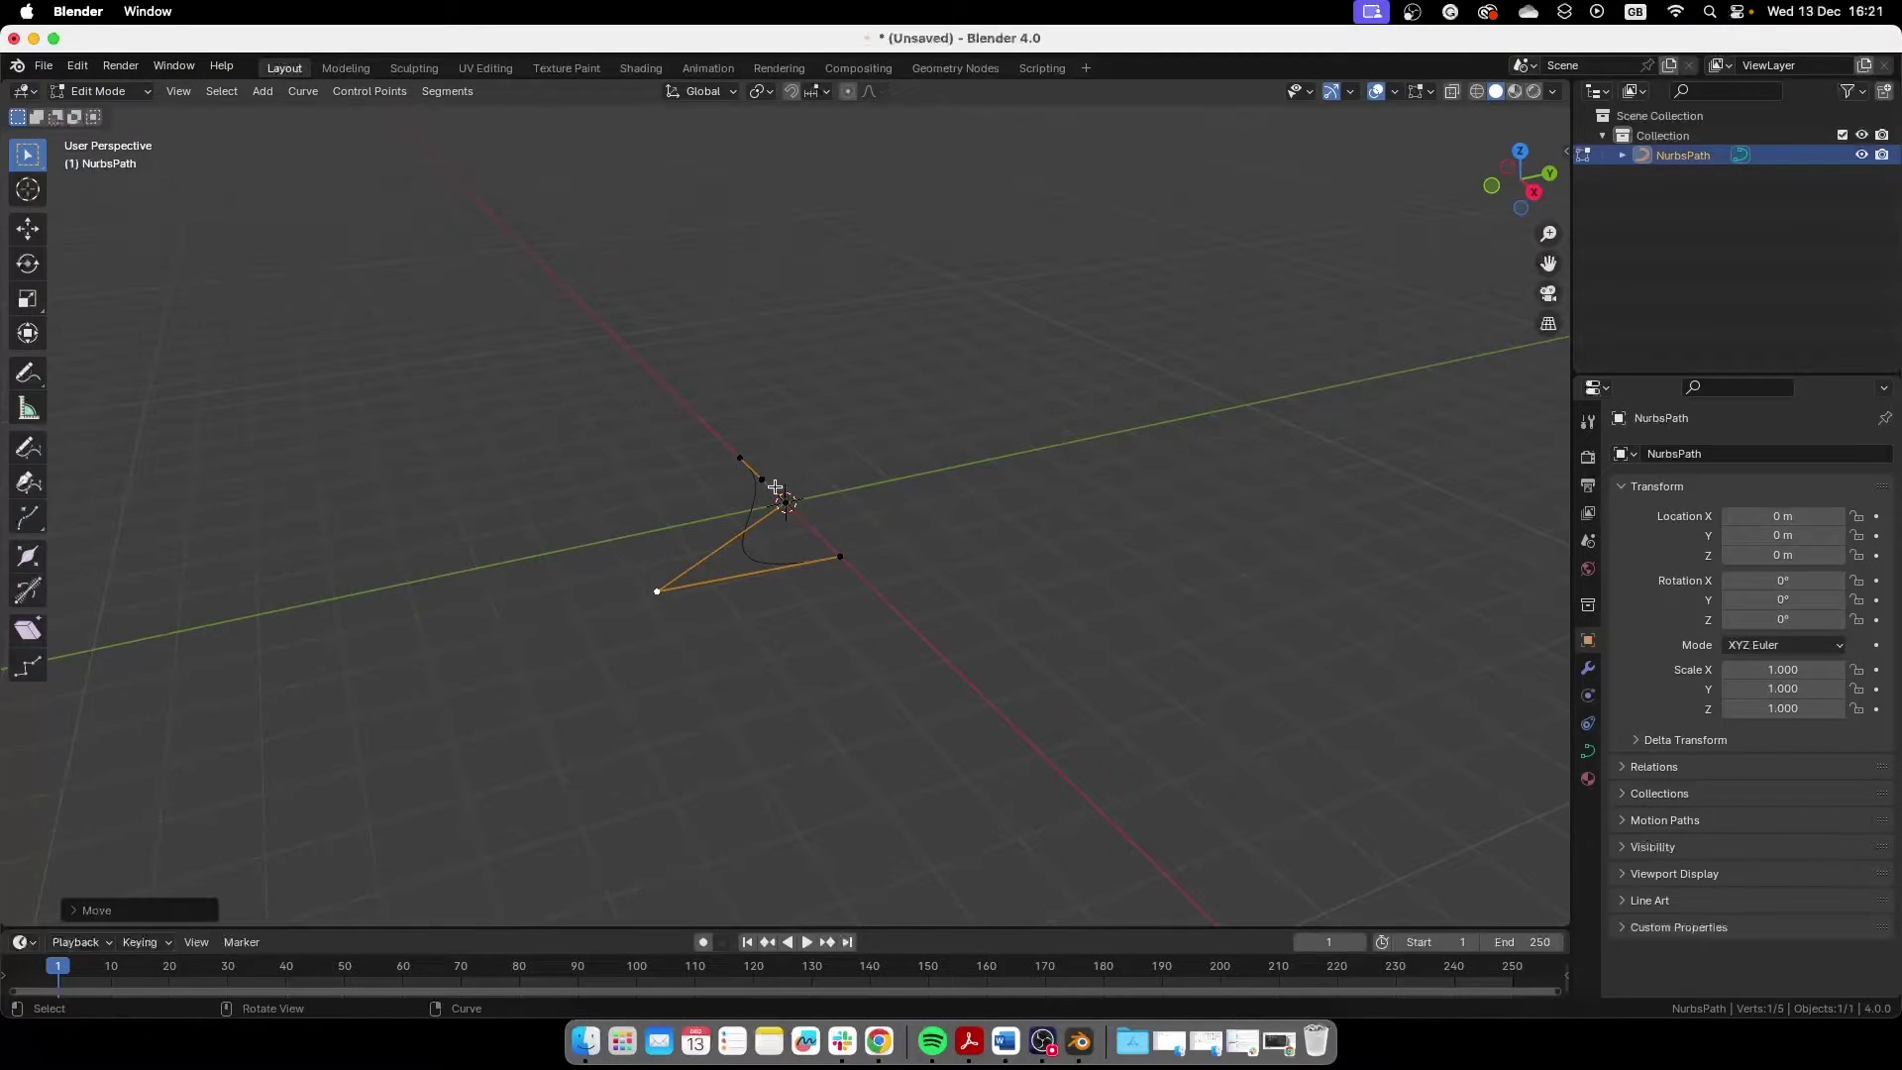
click(766, 478)
key(g)
click(541, 528)
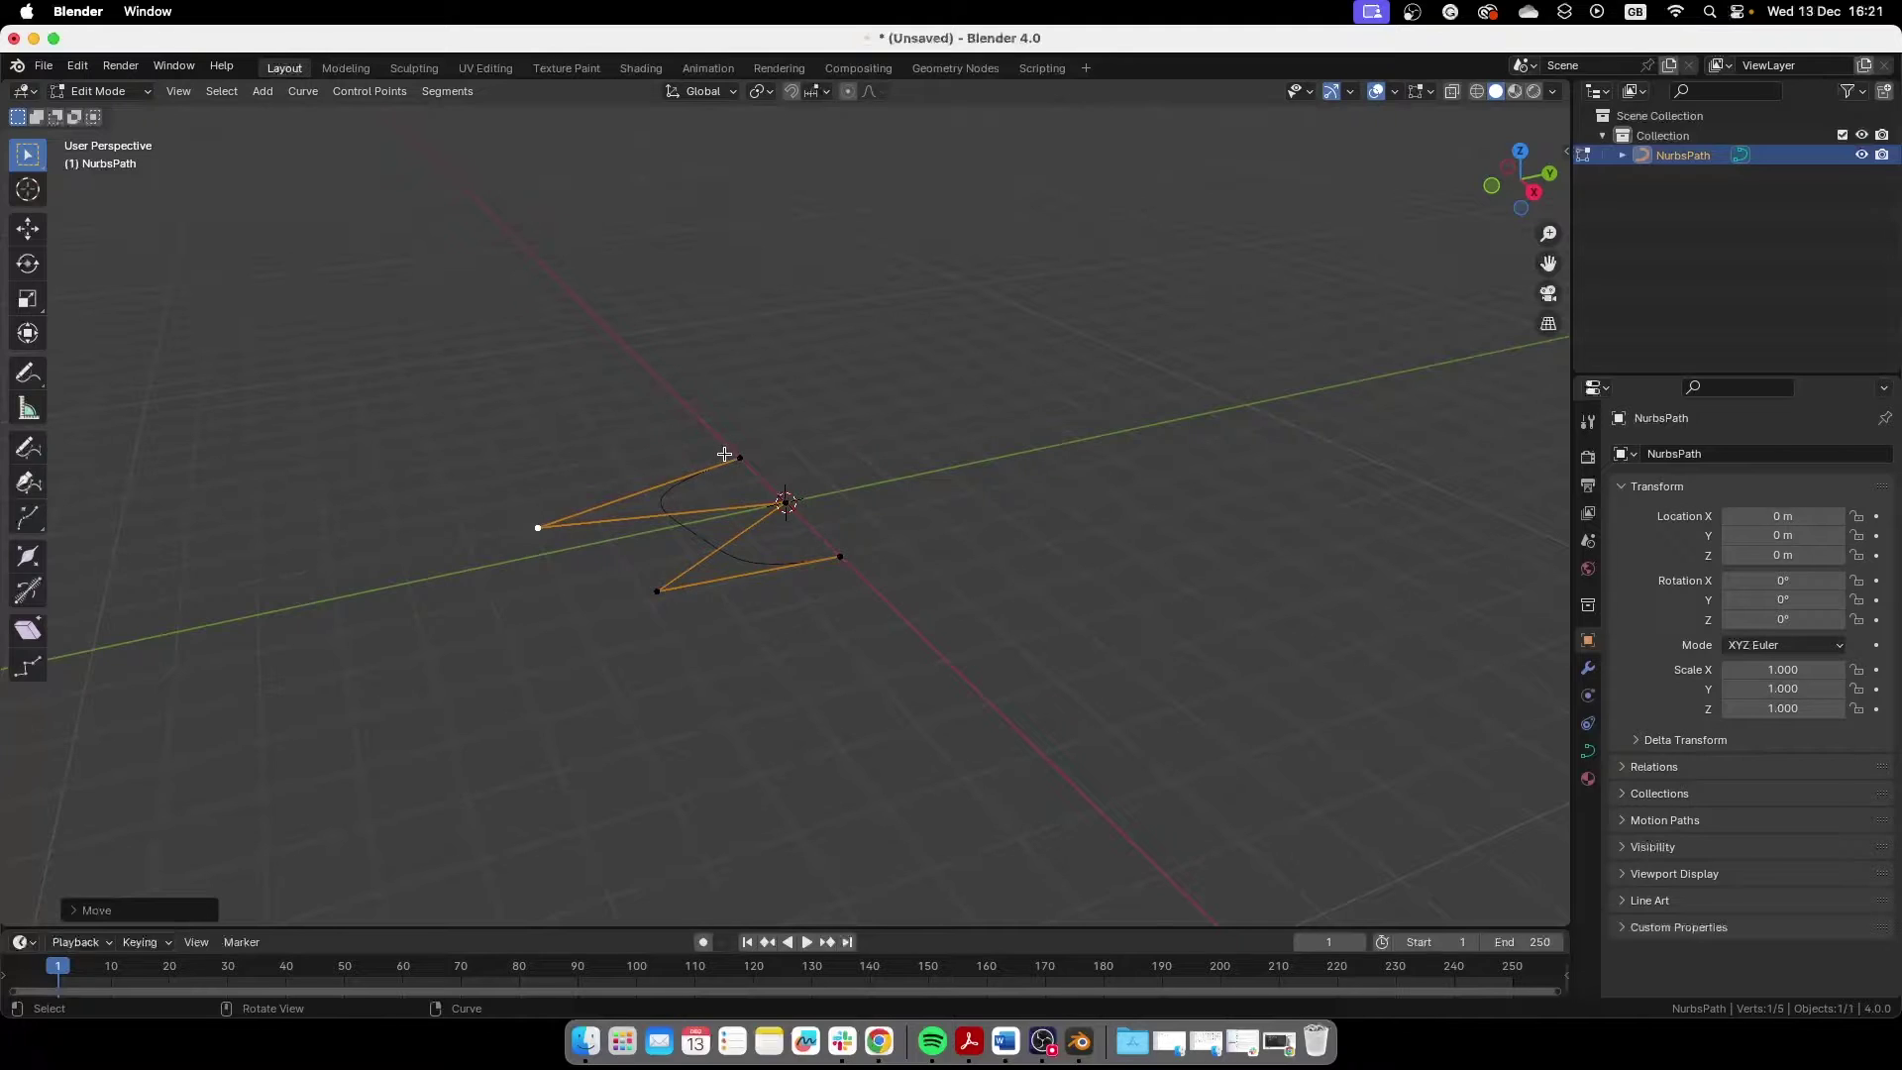
key(Tab)
middle_drag(981, 590, 634, 711)
click(783, 653)
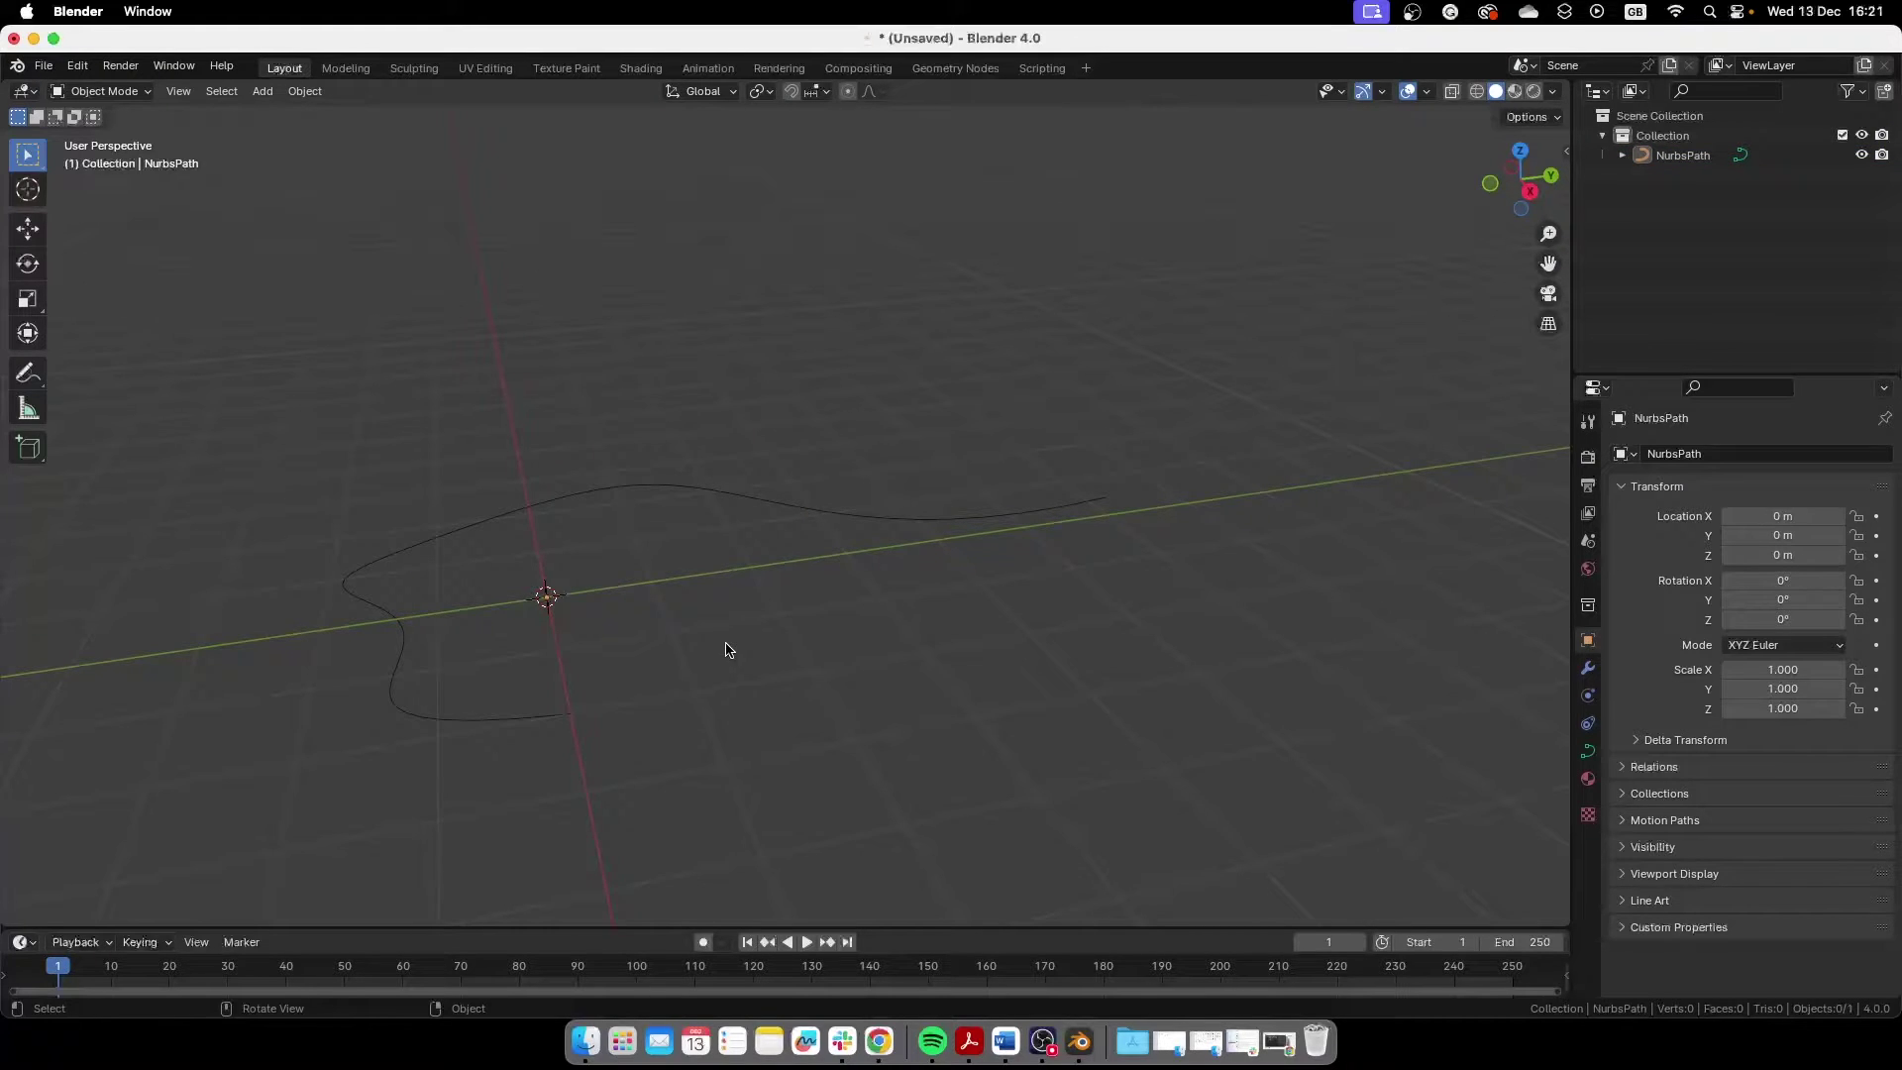
middle_drag(728, 650, 642, 611)
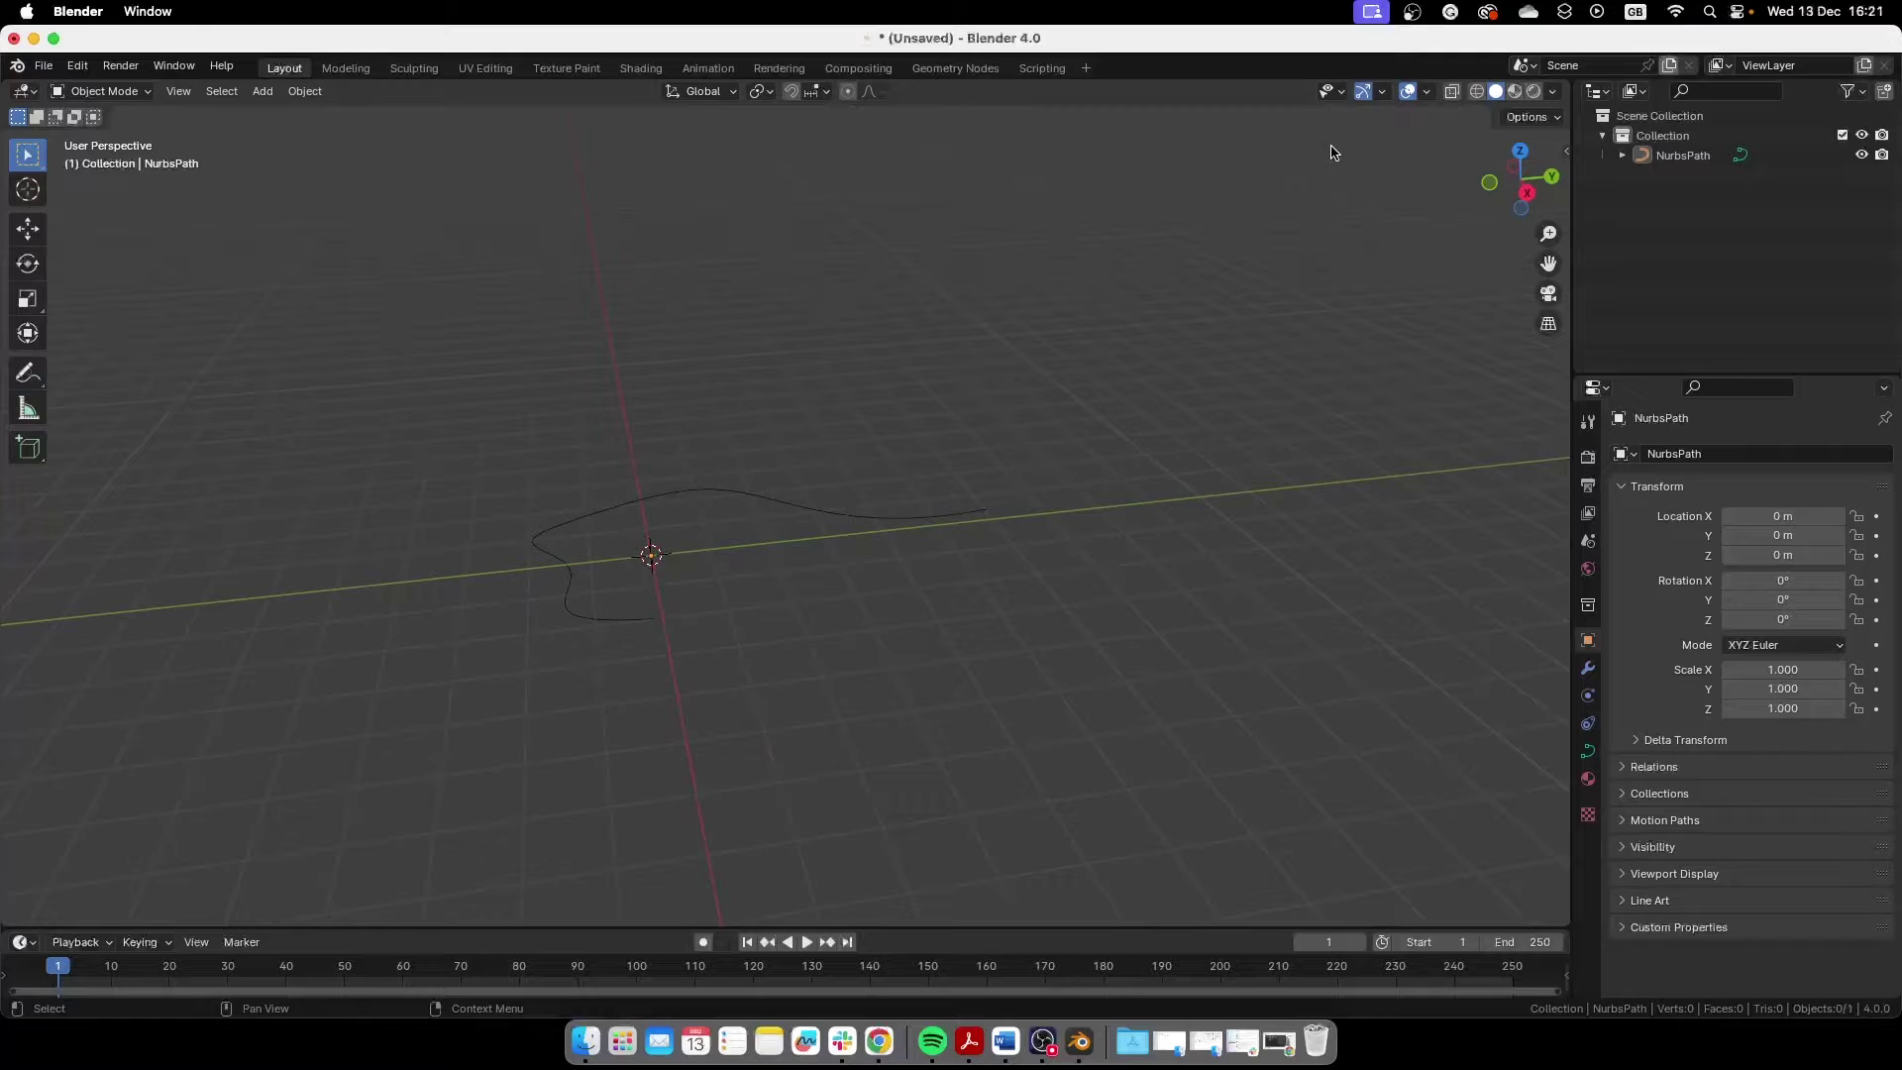
Step: Append the Arrows node tree from Animated_Arrows.blend on the Desktop
click(43, 67)
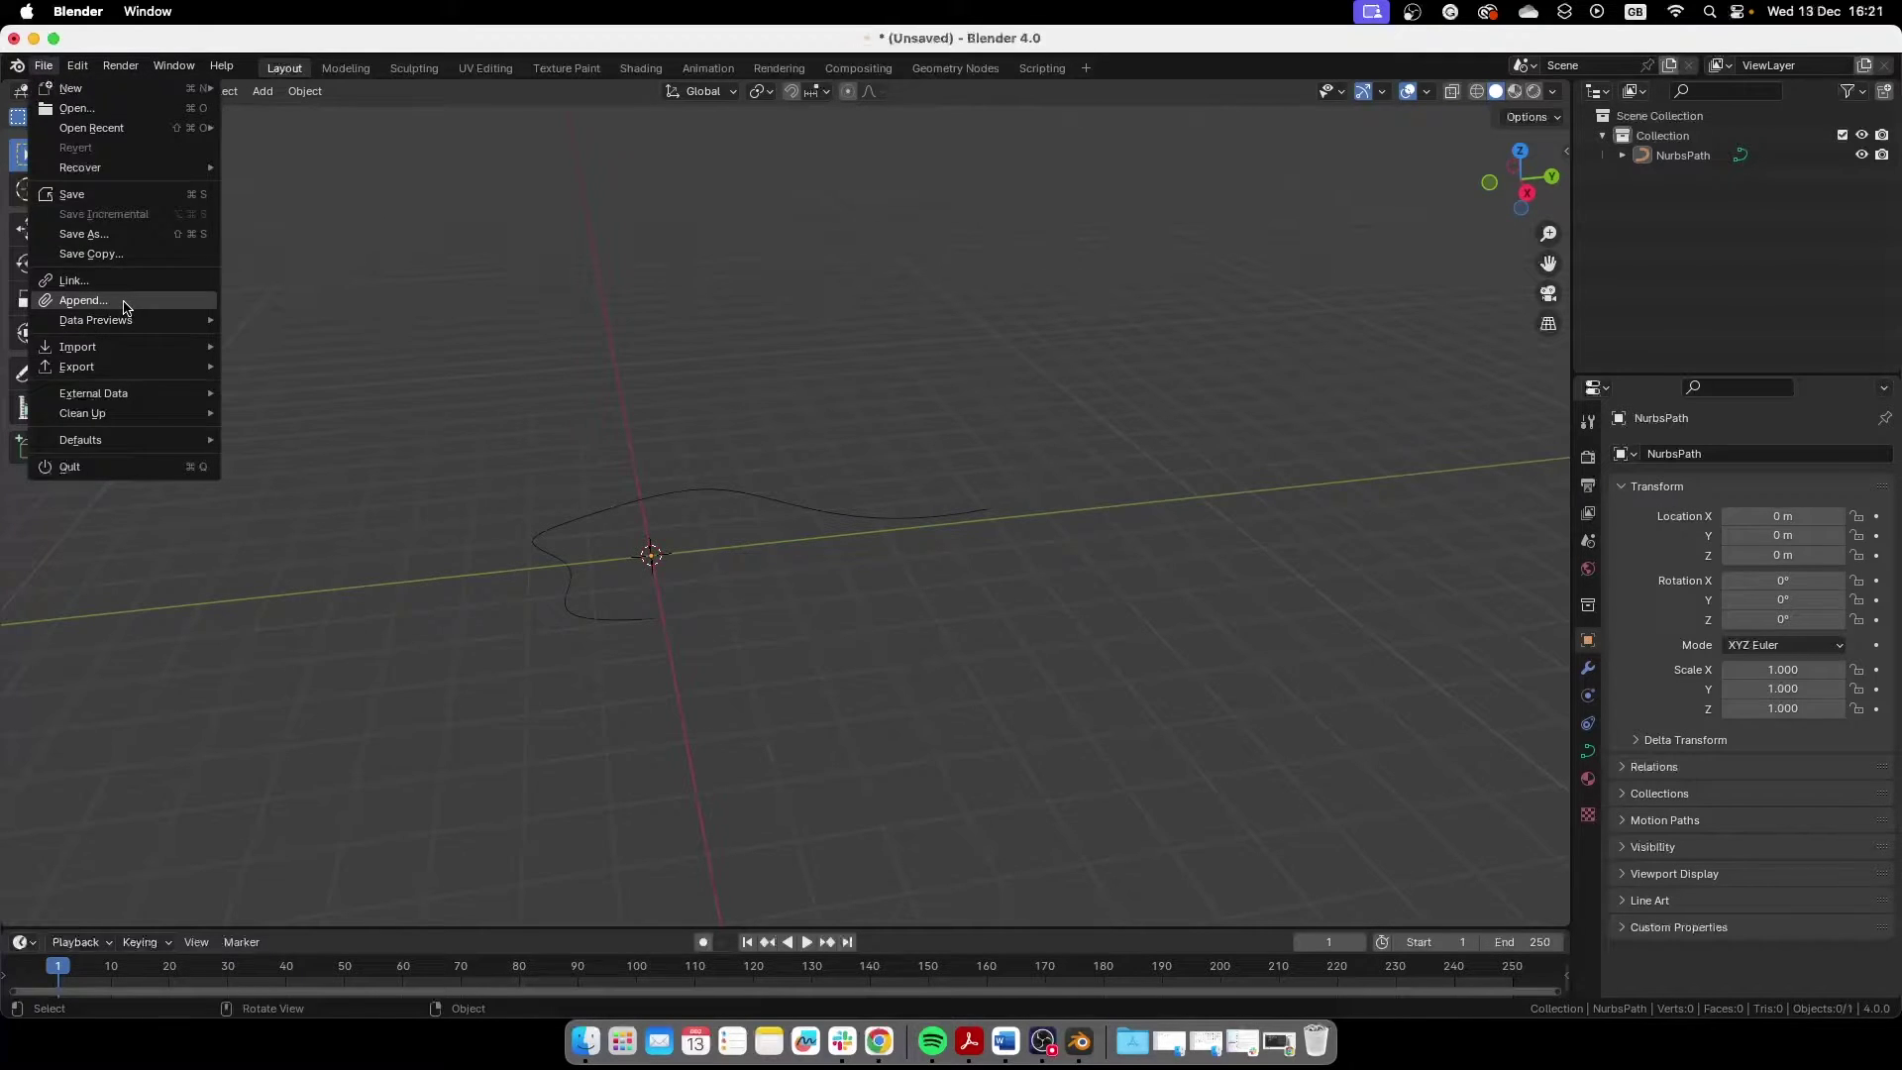
click(117, 301)
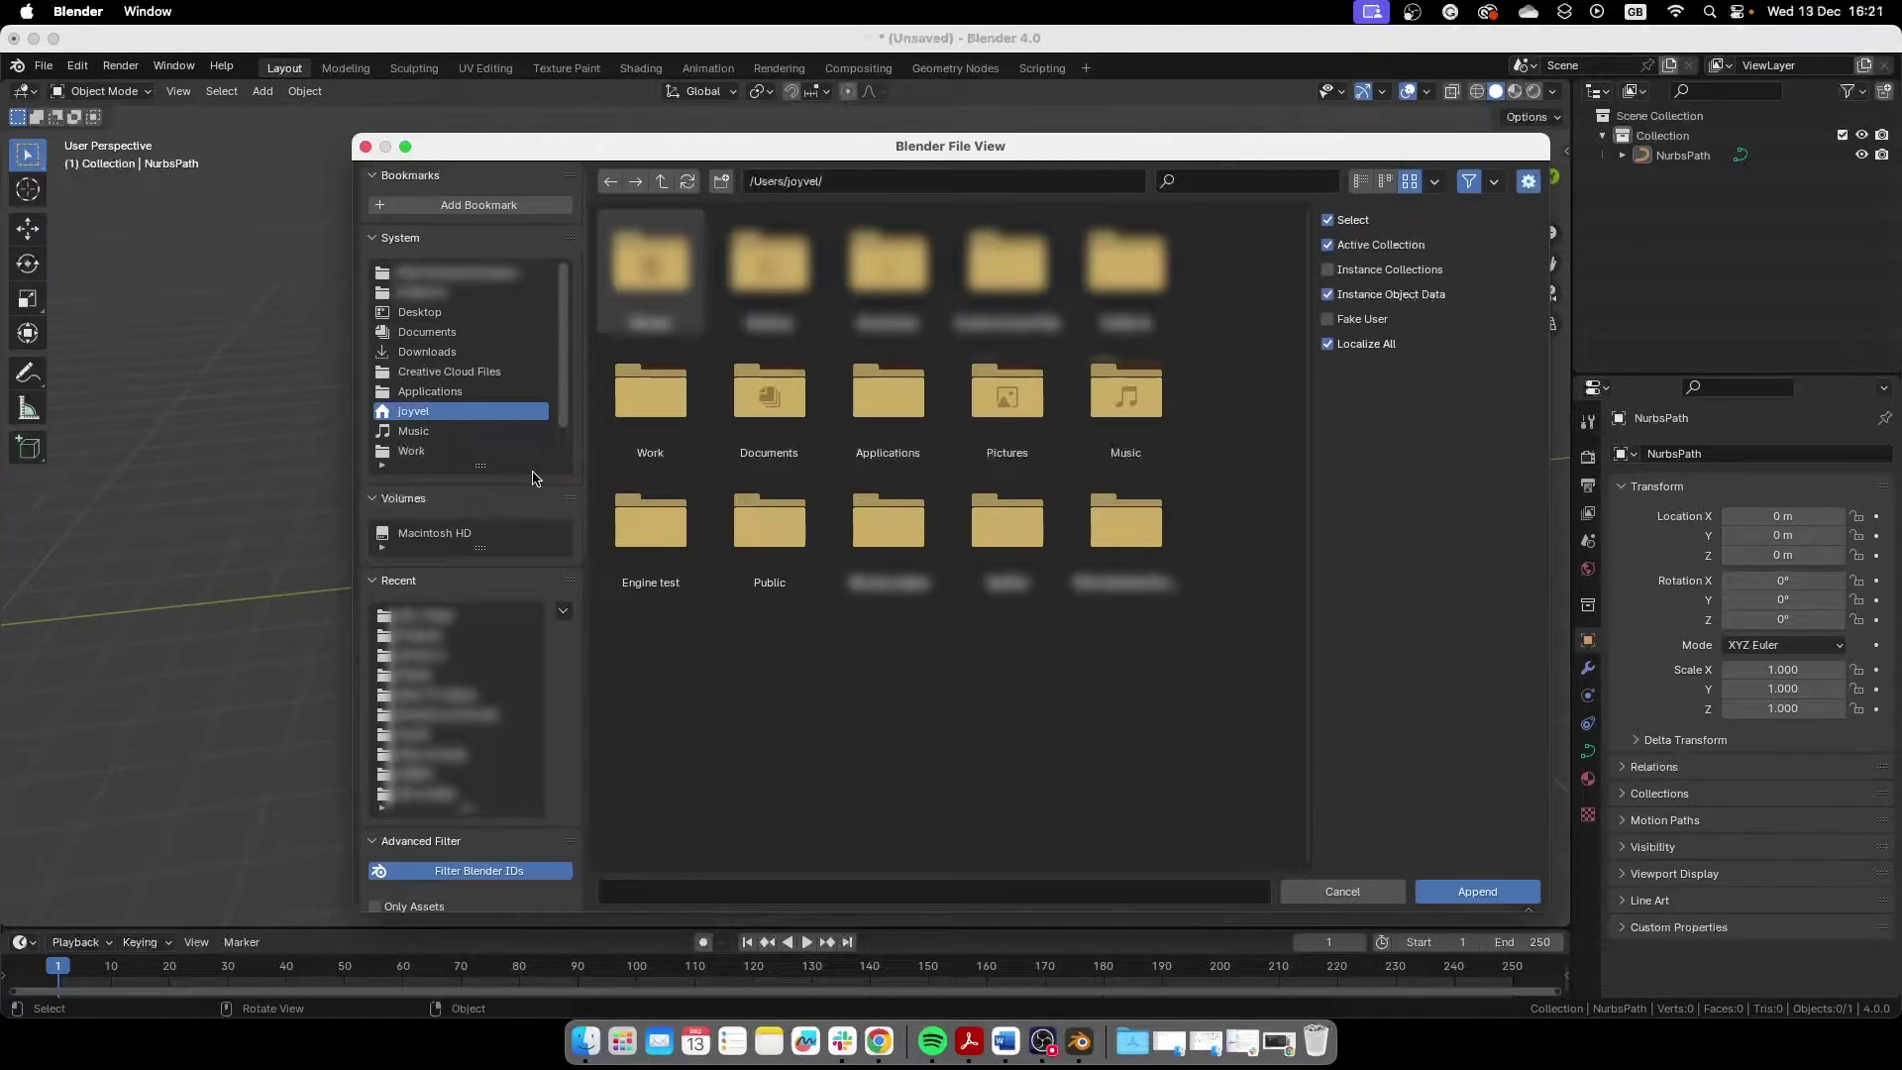
click(420, 313)
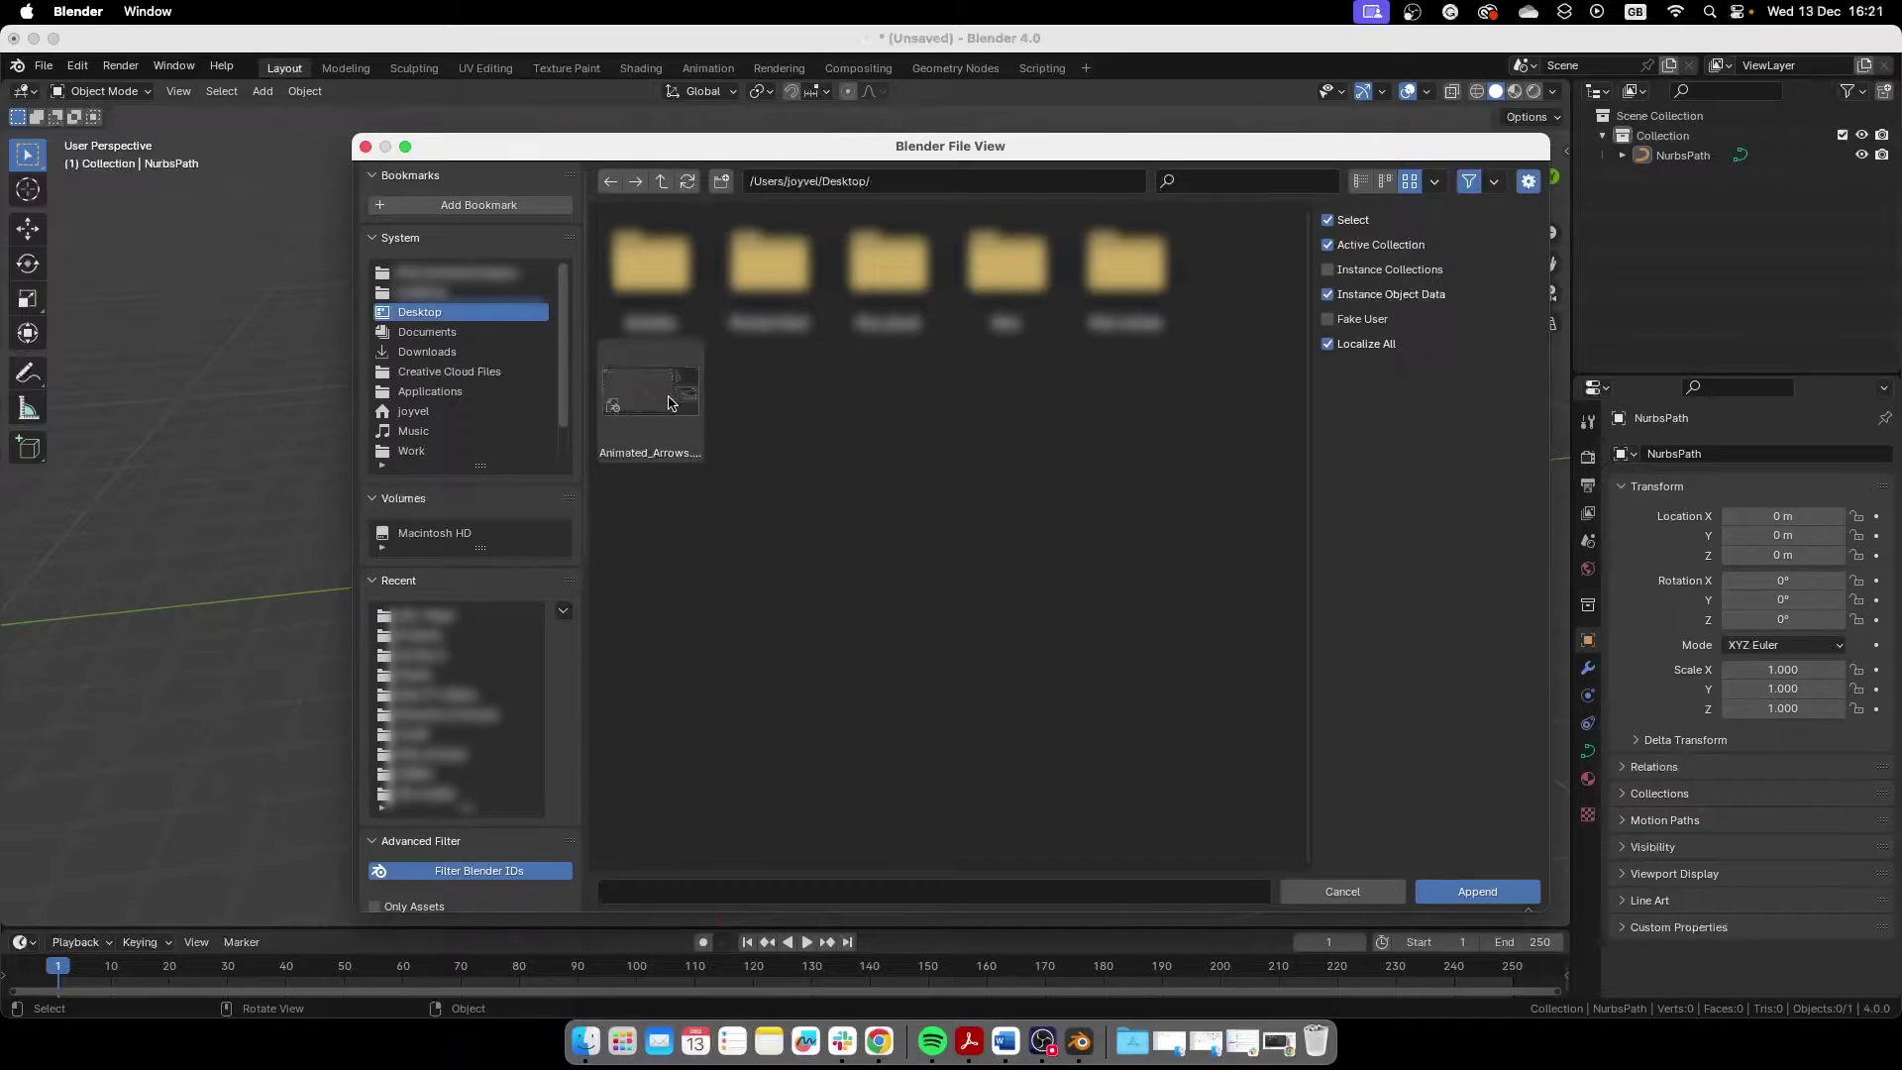
click(650, 391)
click(1486, 879)
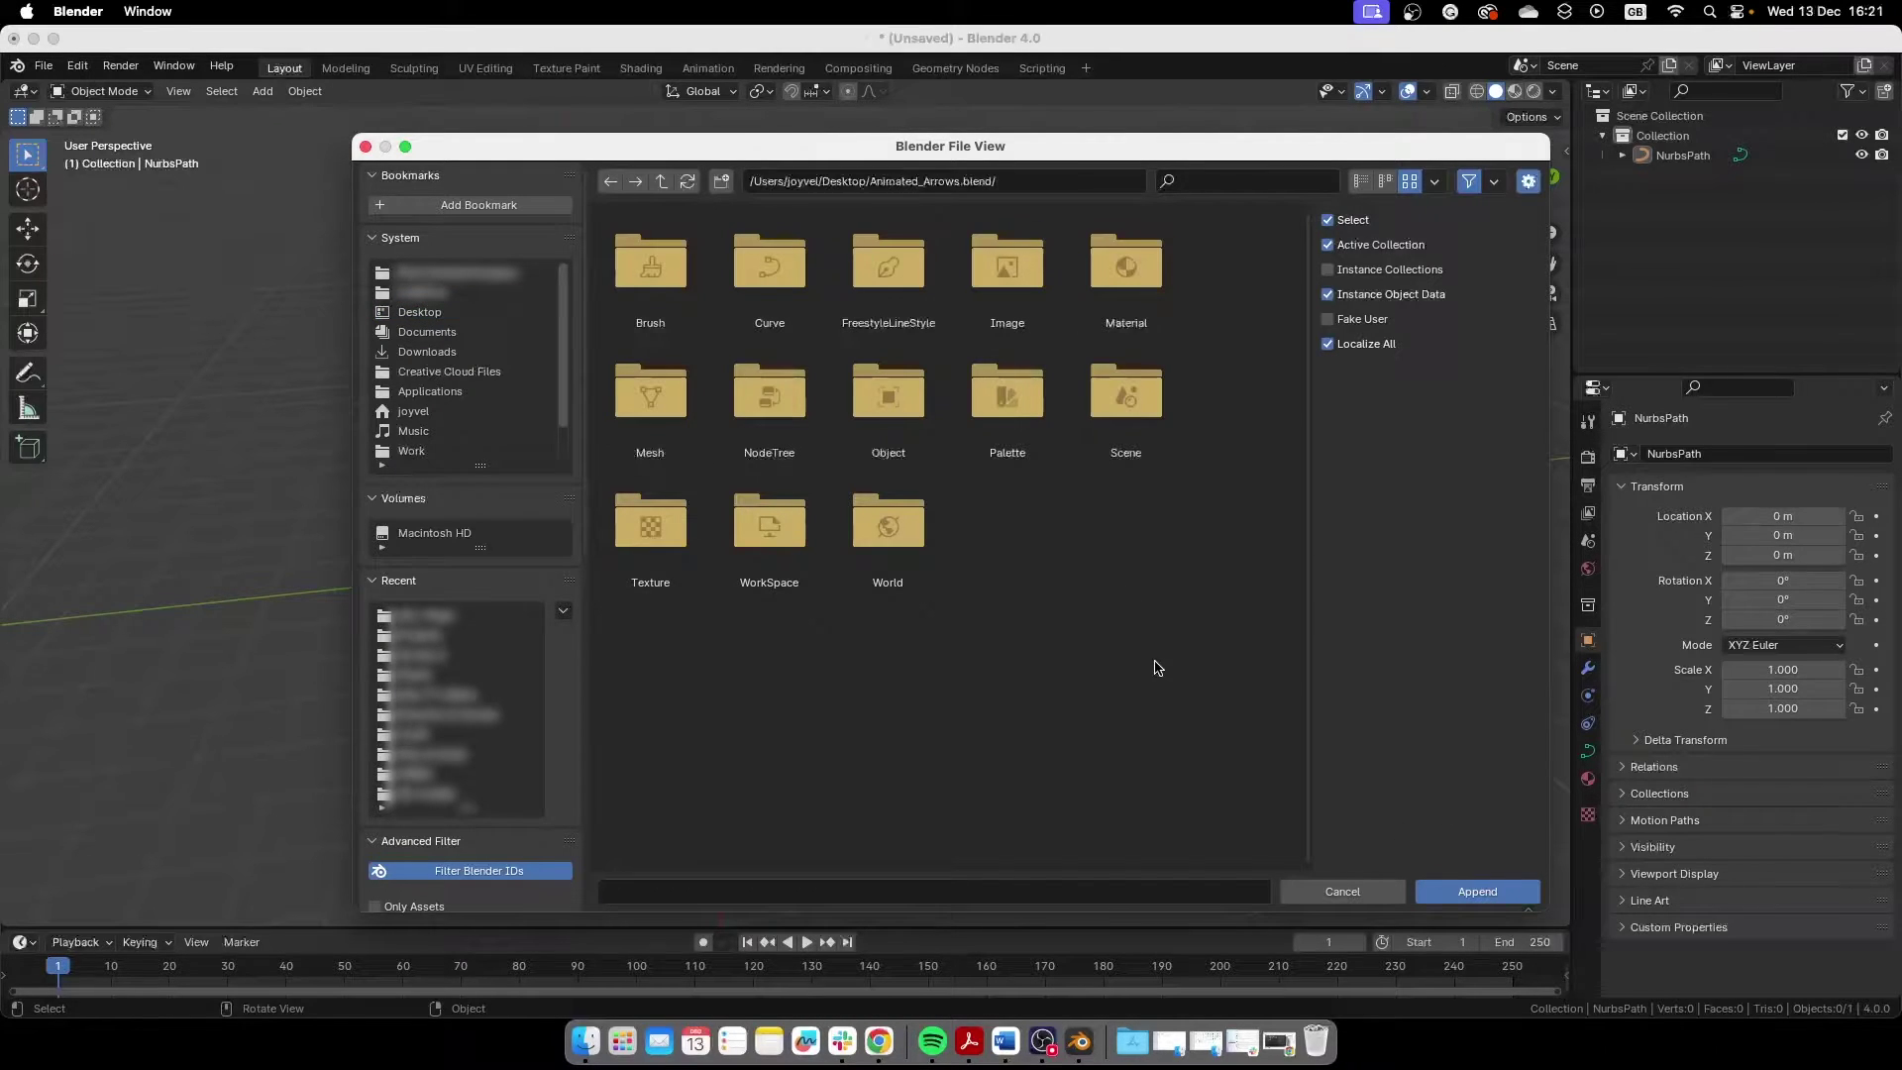
drag(1060, 149, 933, 138)
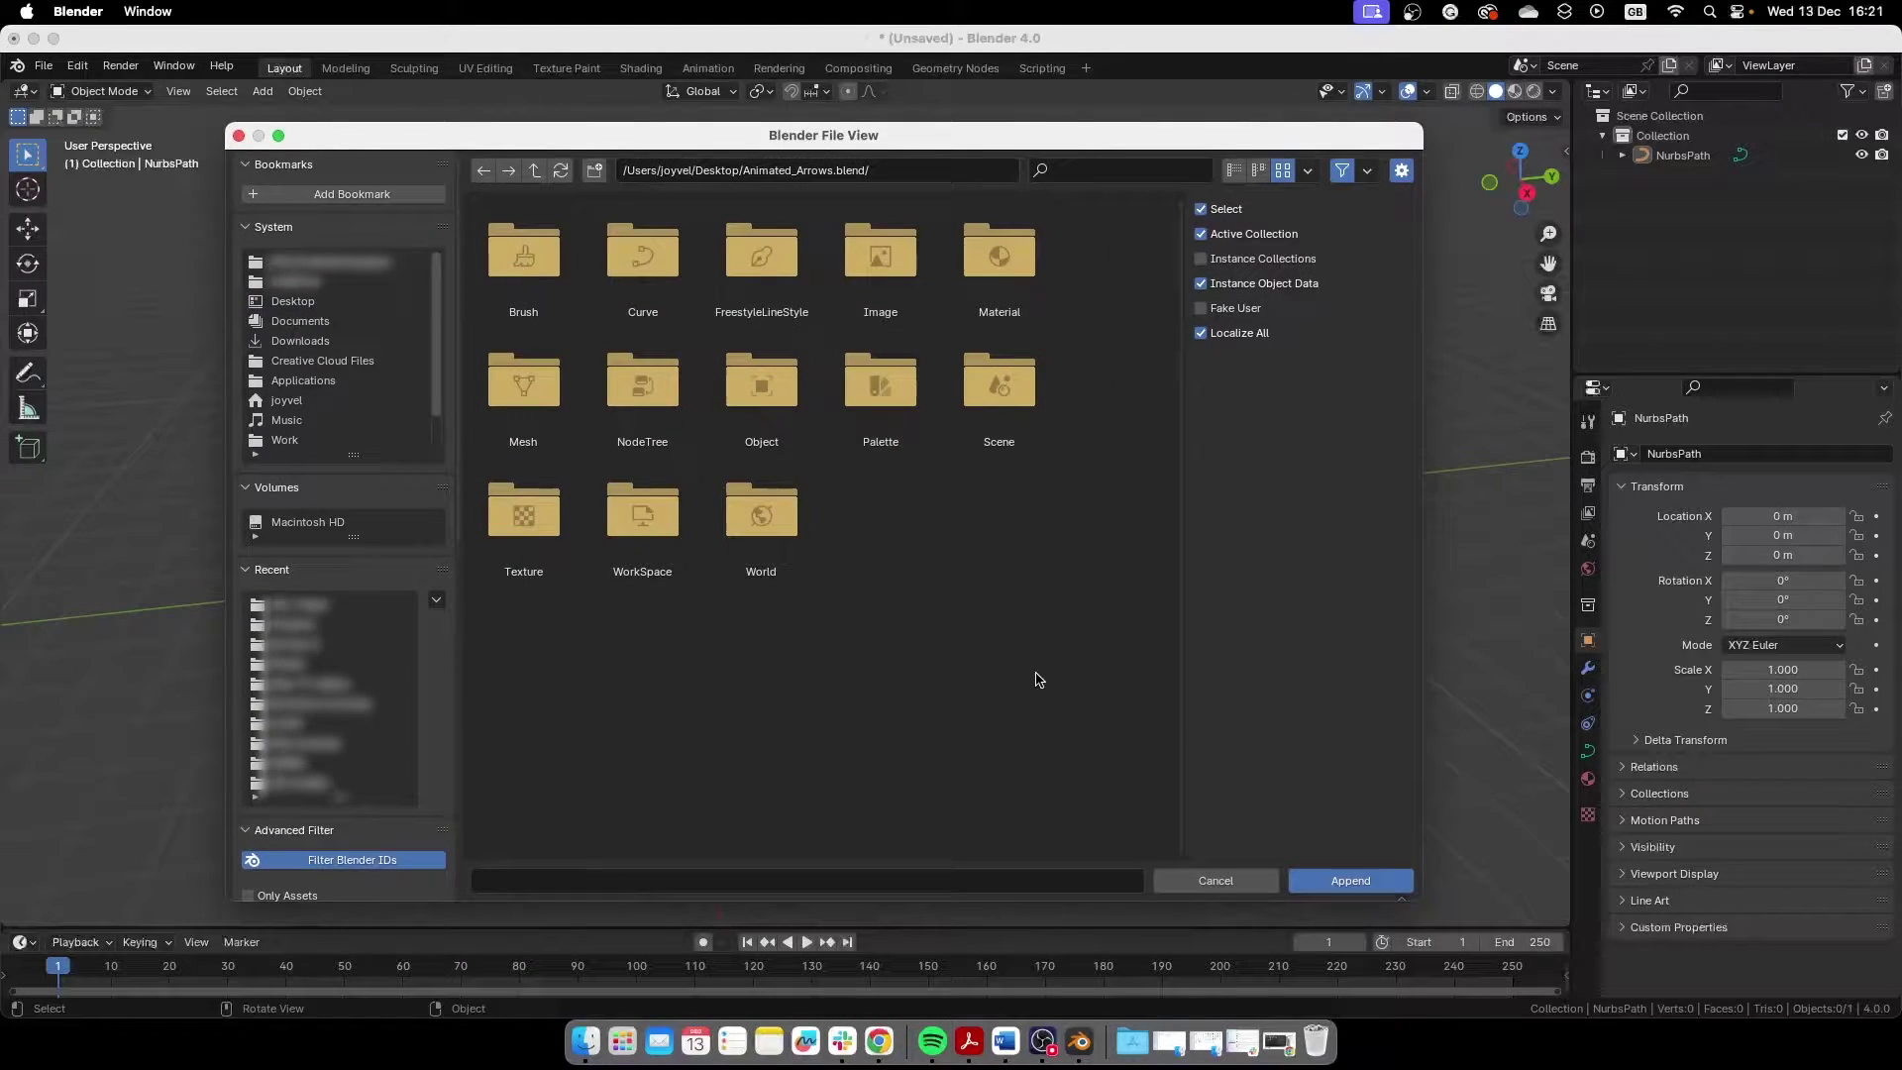
double_click(650, 383)
click(530, 256)
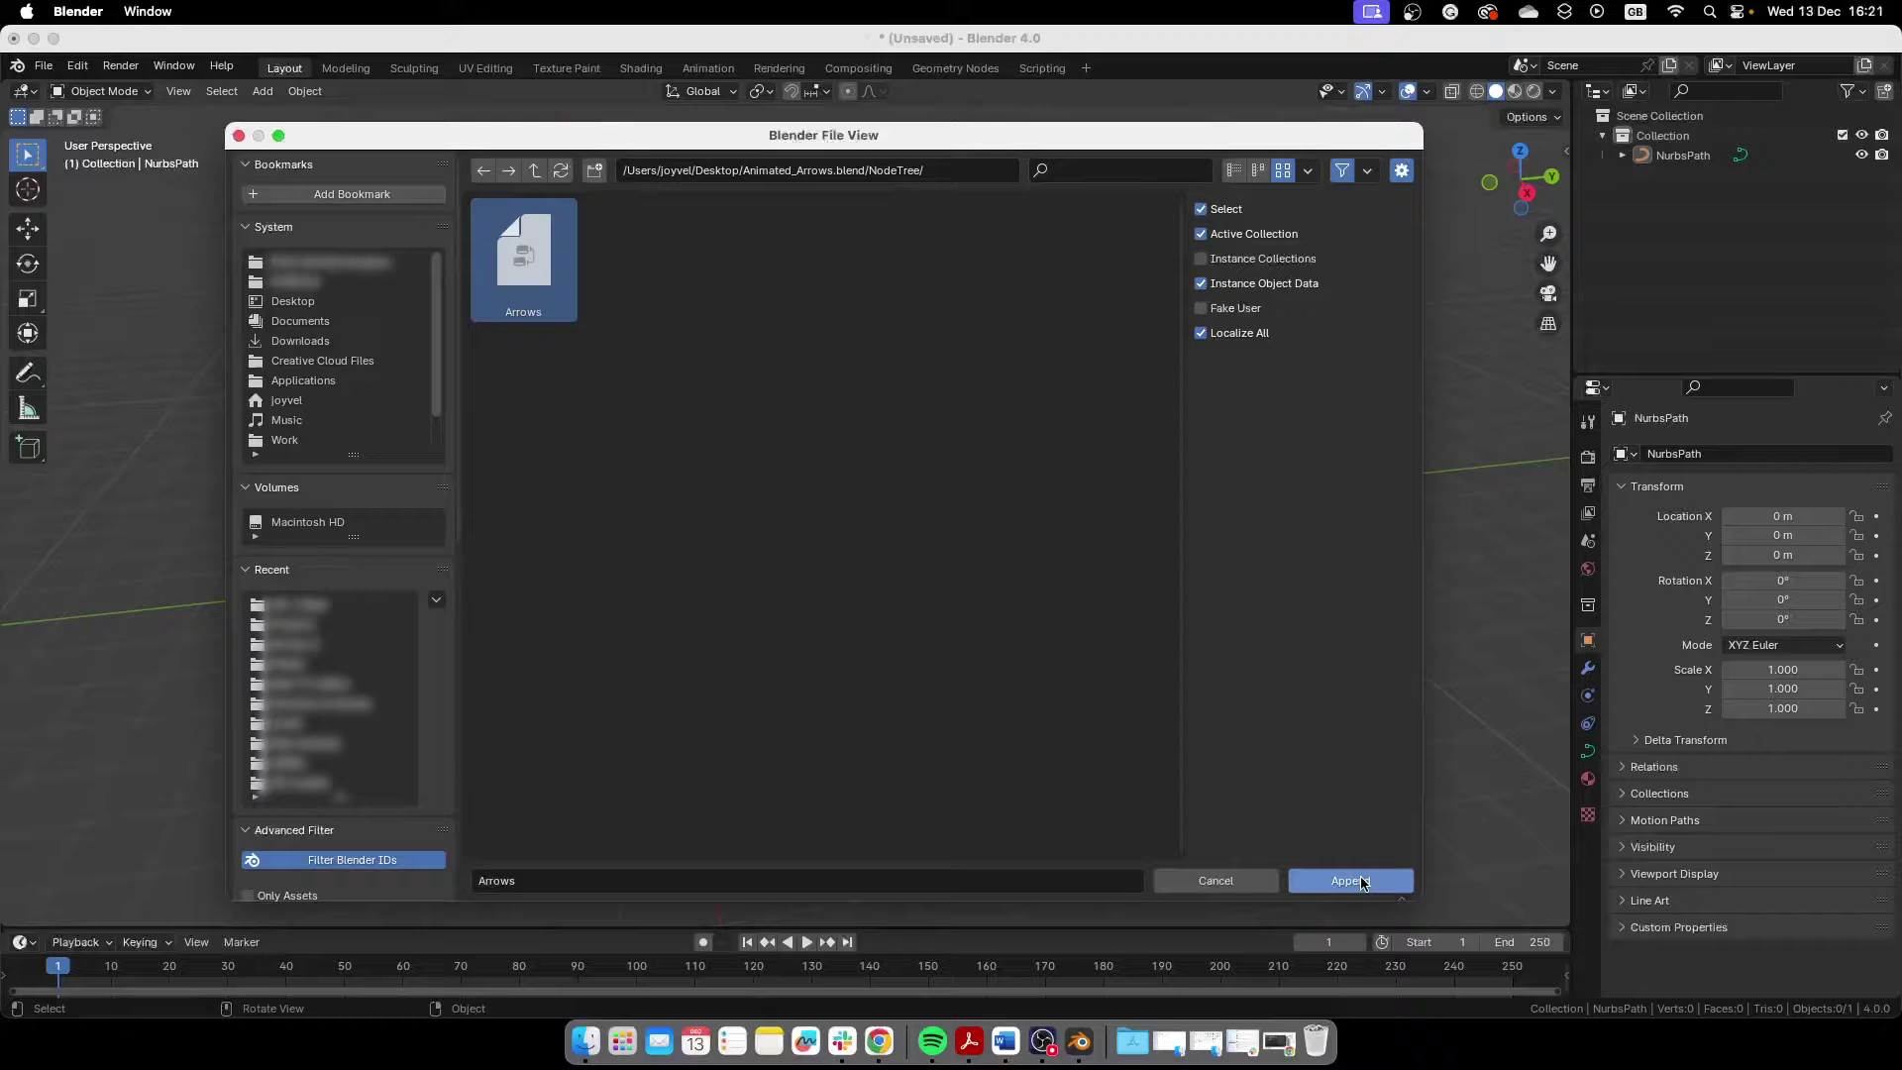
click(1384, 884)
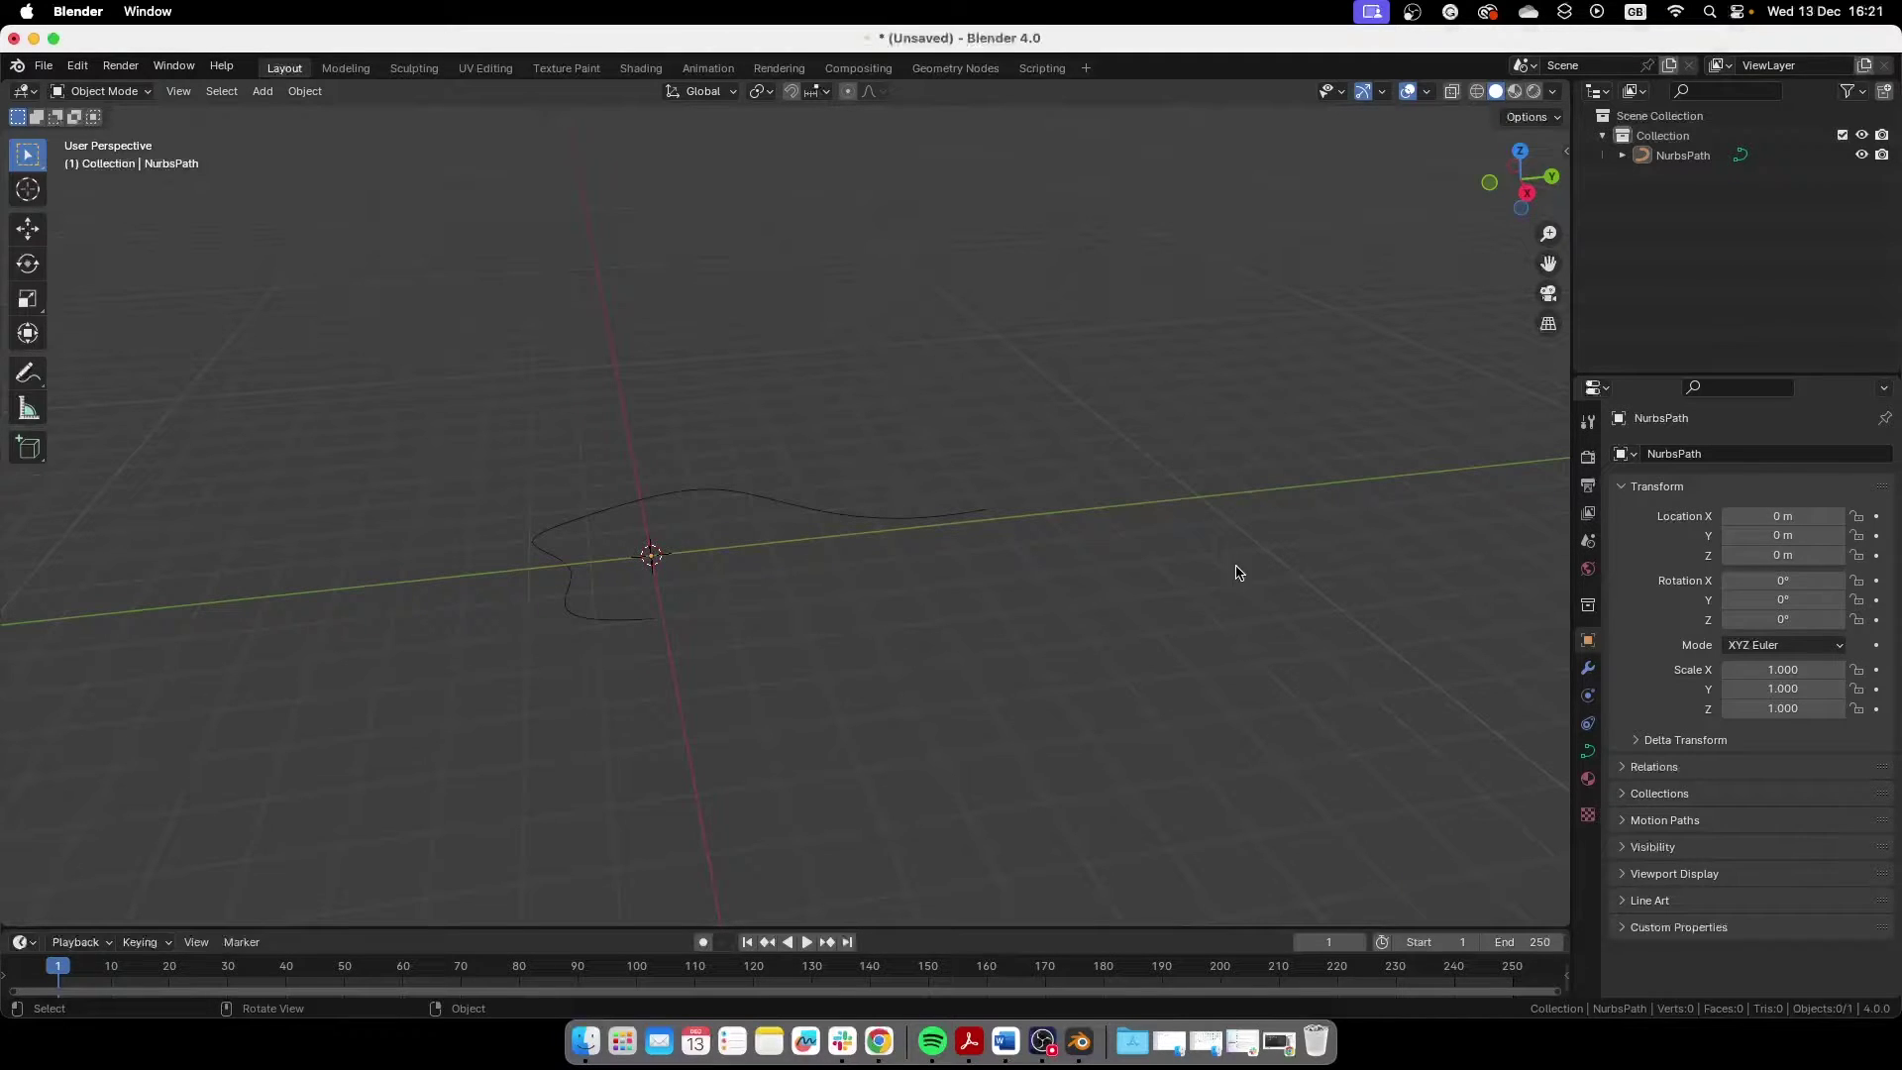
Step: Append the Arrow material from Animated_Arrows.blend
click(45, 67)
click(79, 300)
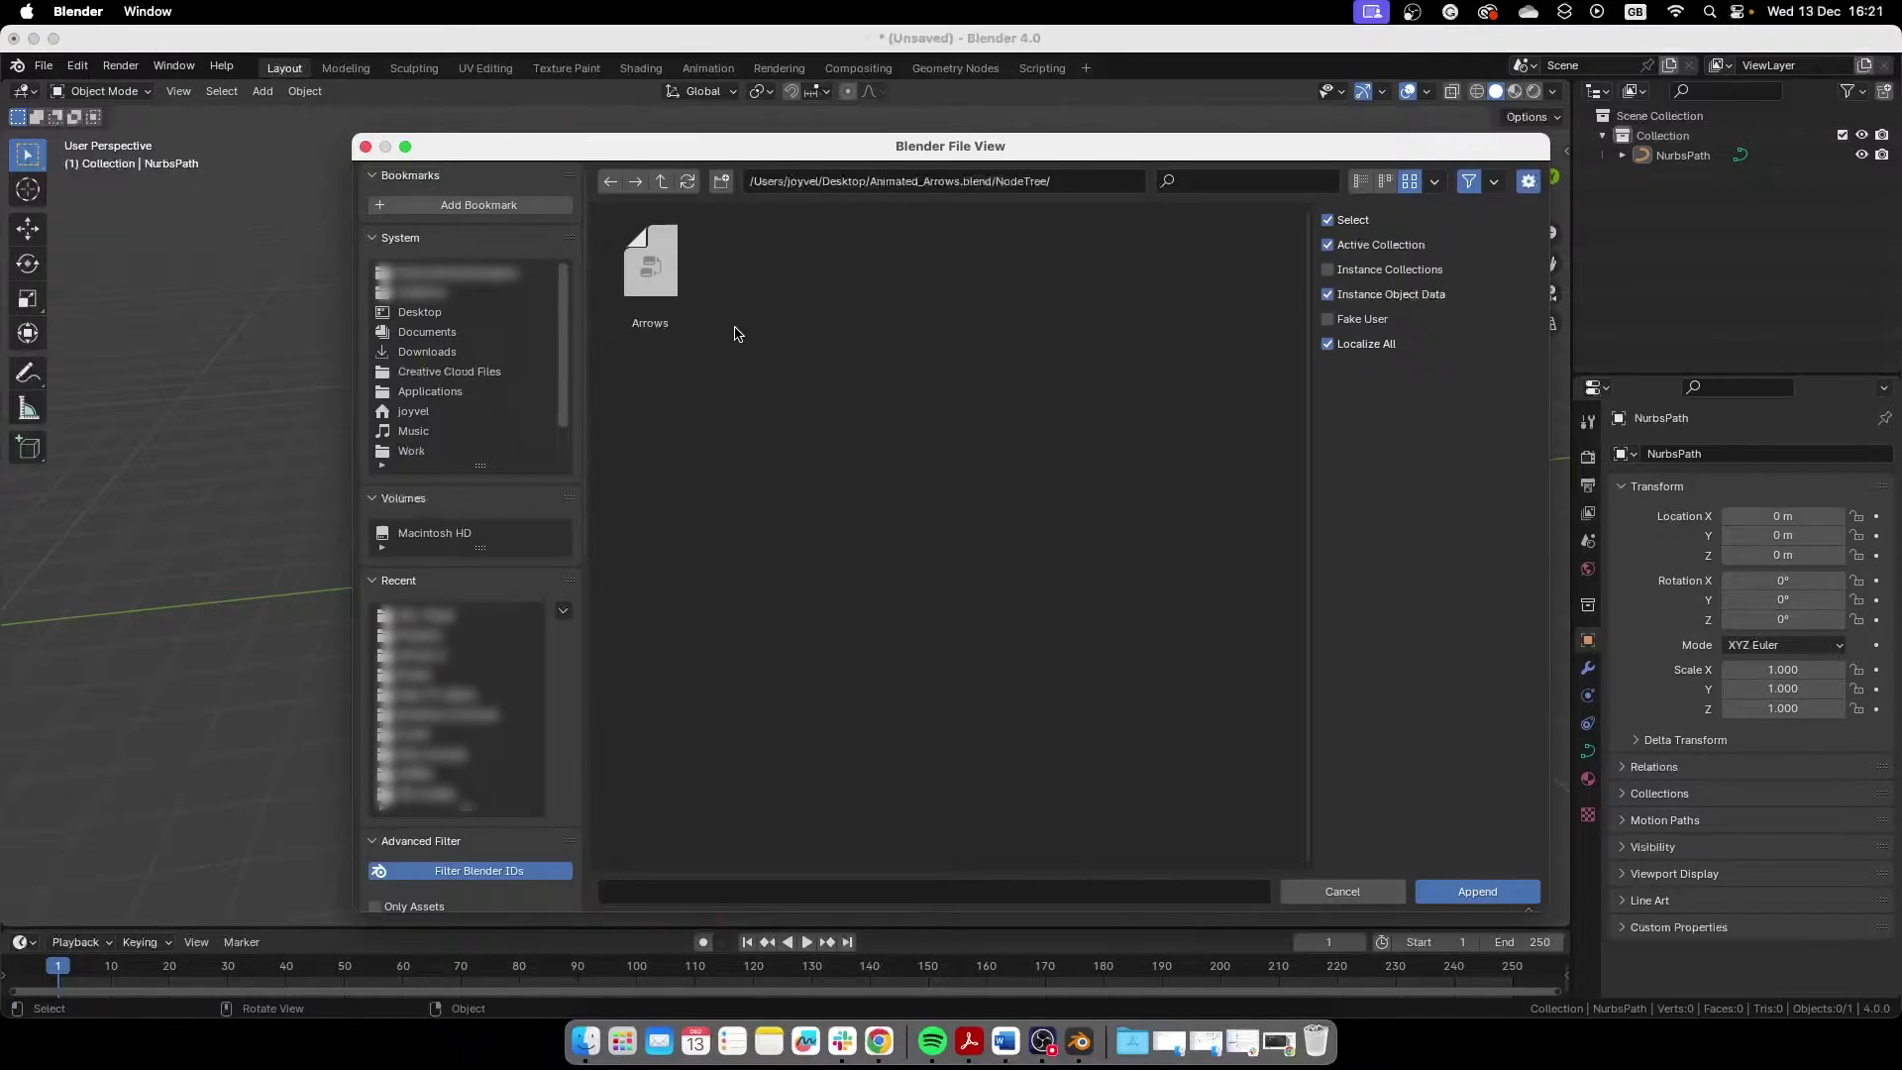
click(663, 181)
double_click(1165, 277)
click(677, 276)
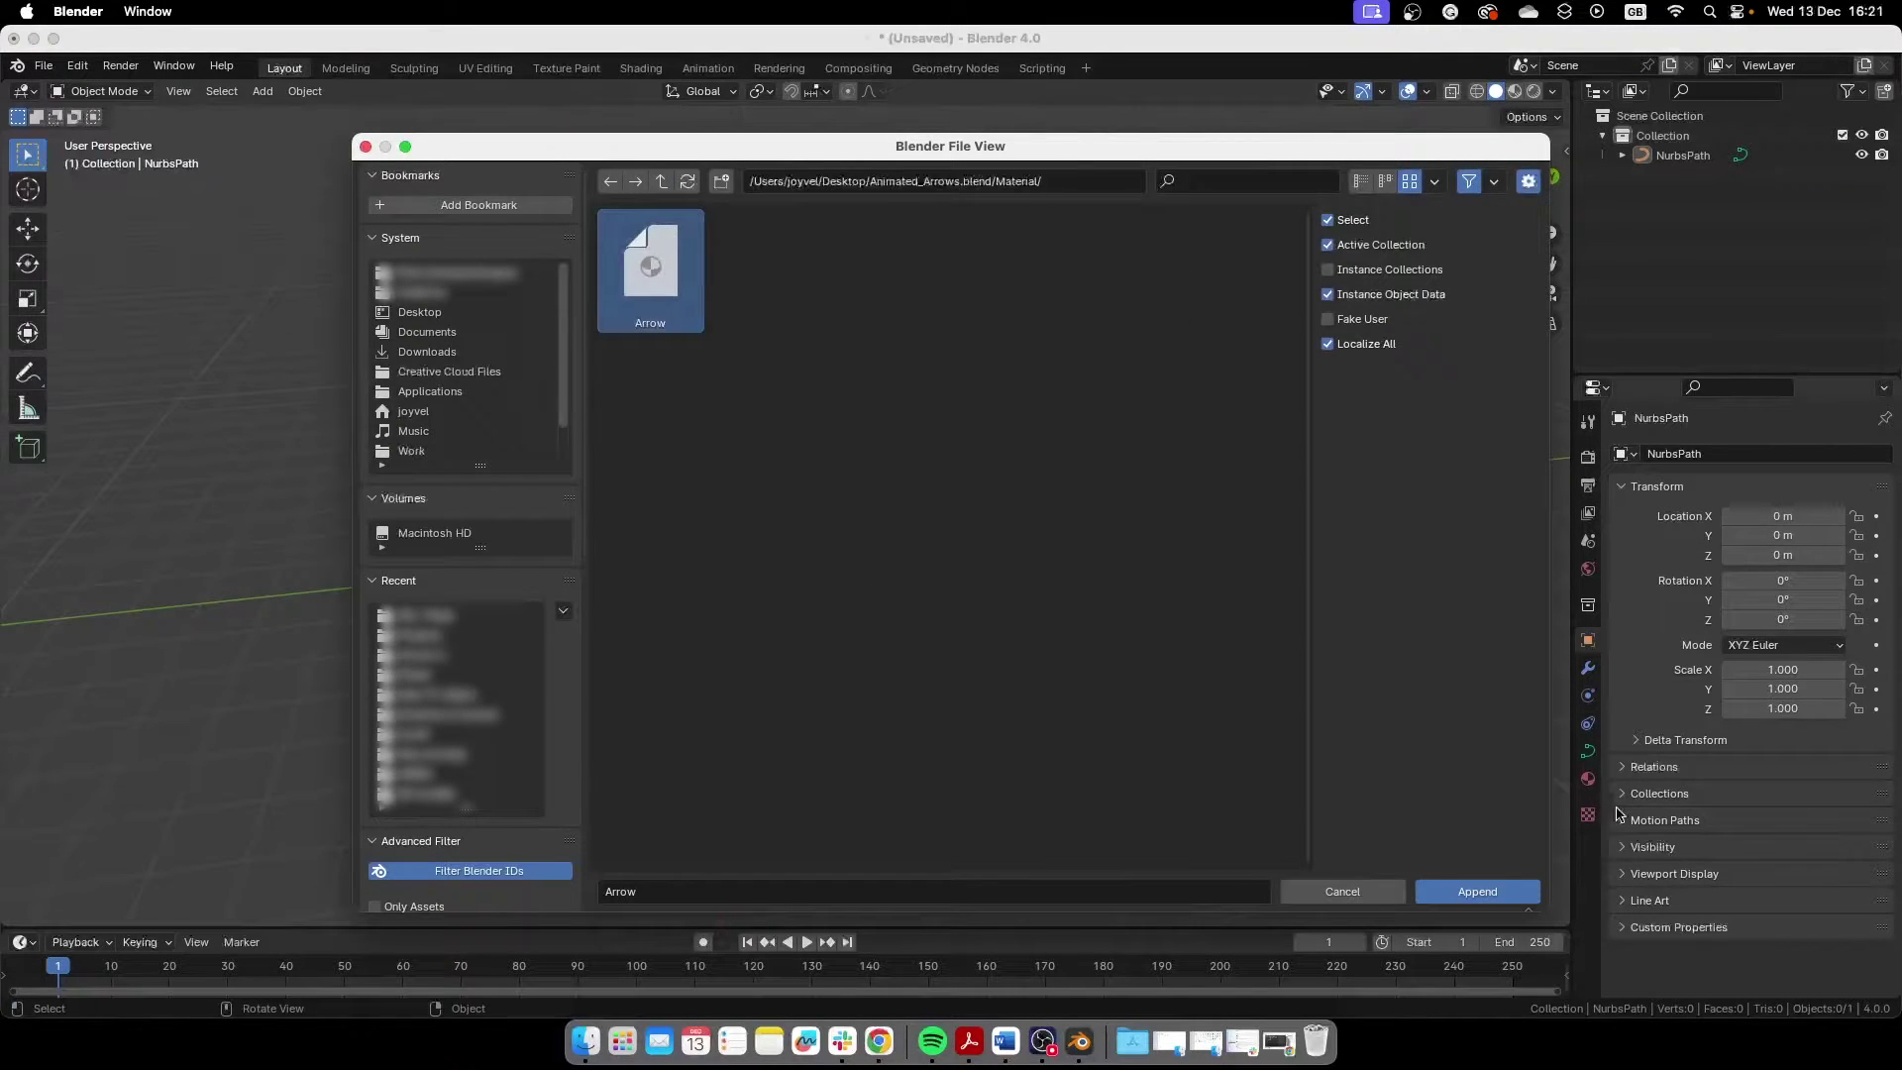
click(1482, 892)
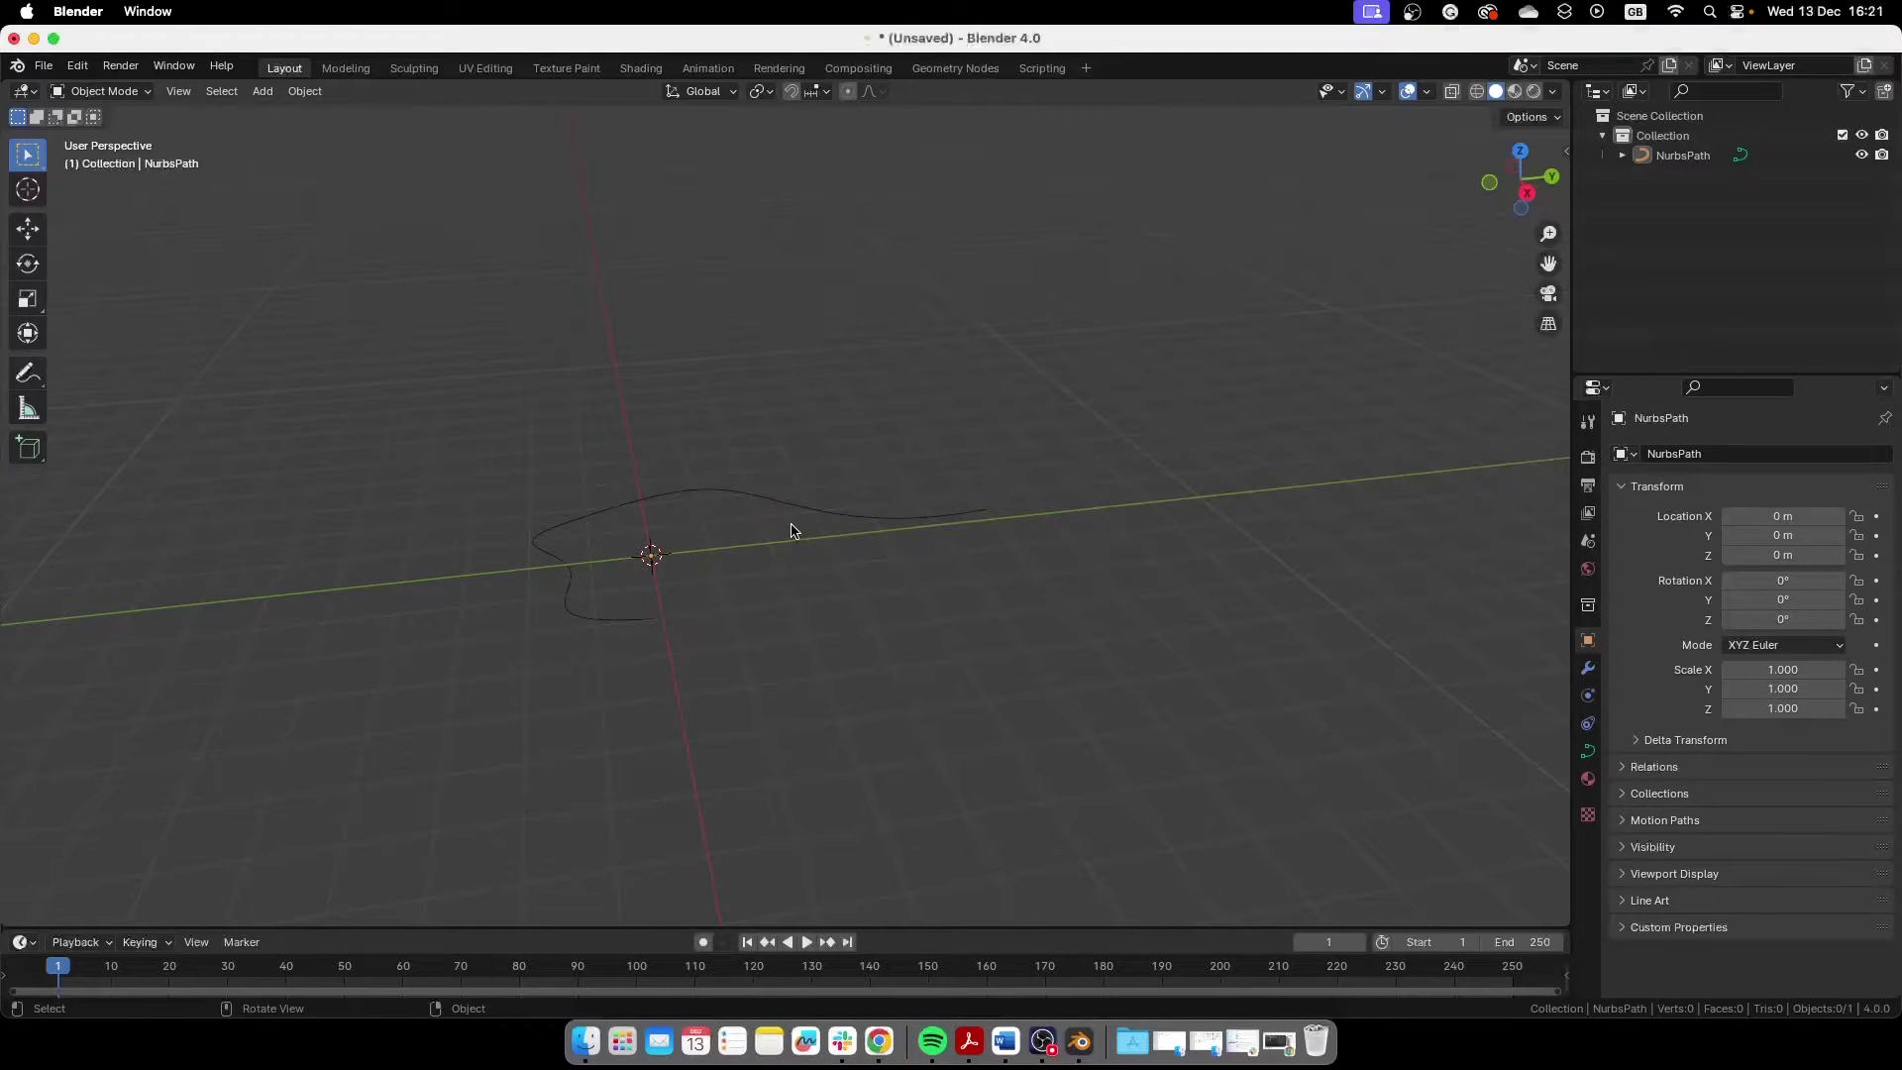
Step: Add a cylinder at the origin and stretch it along Z to a scale of about 3.5 as the arrow shaft
middle_drag(628, 692, 925, 692)
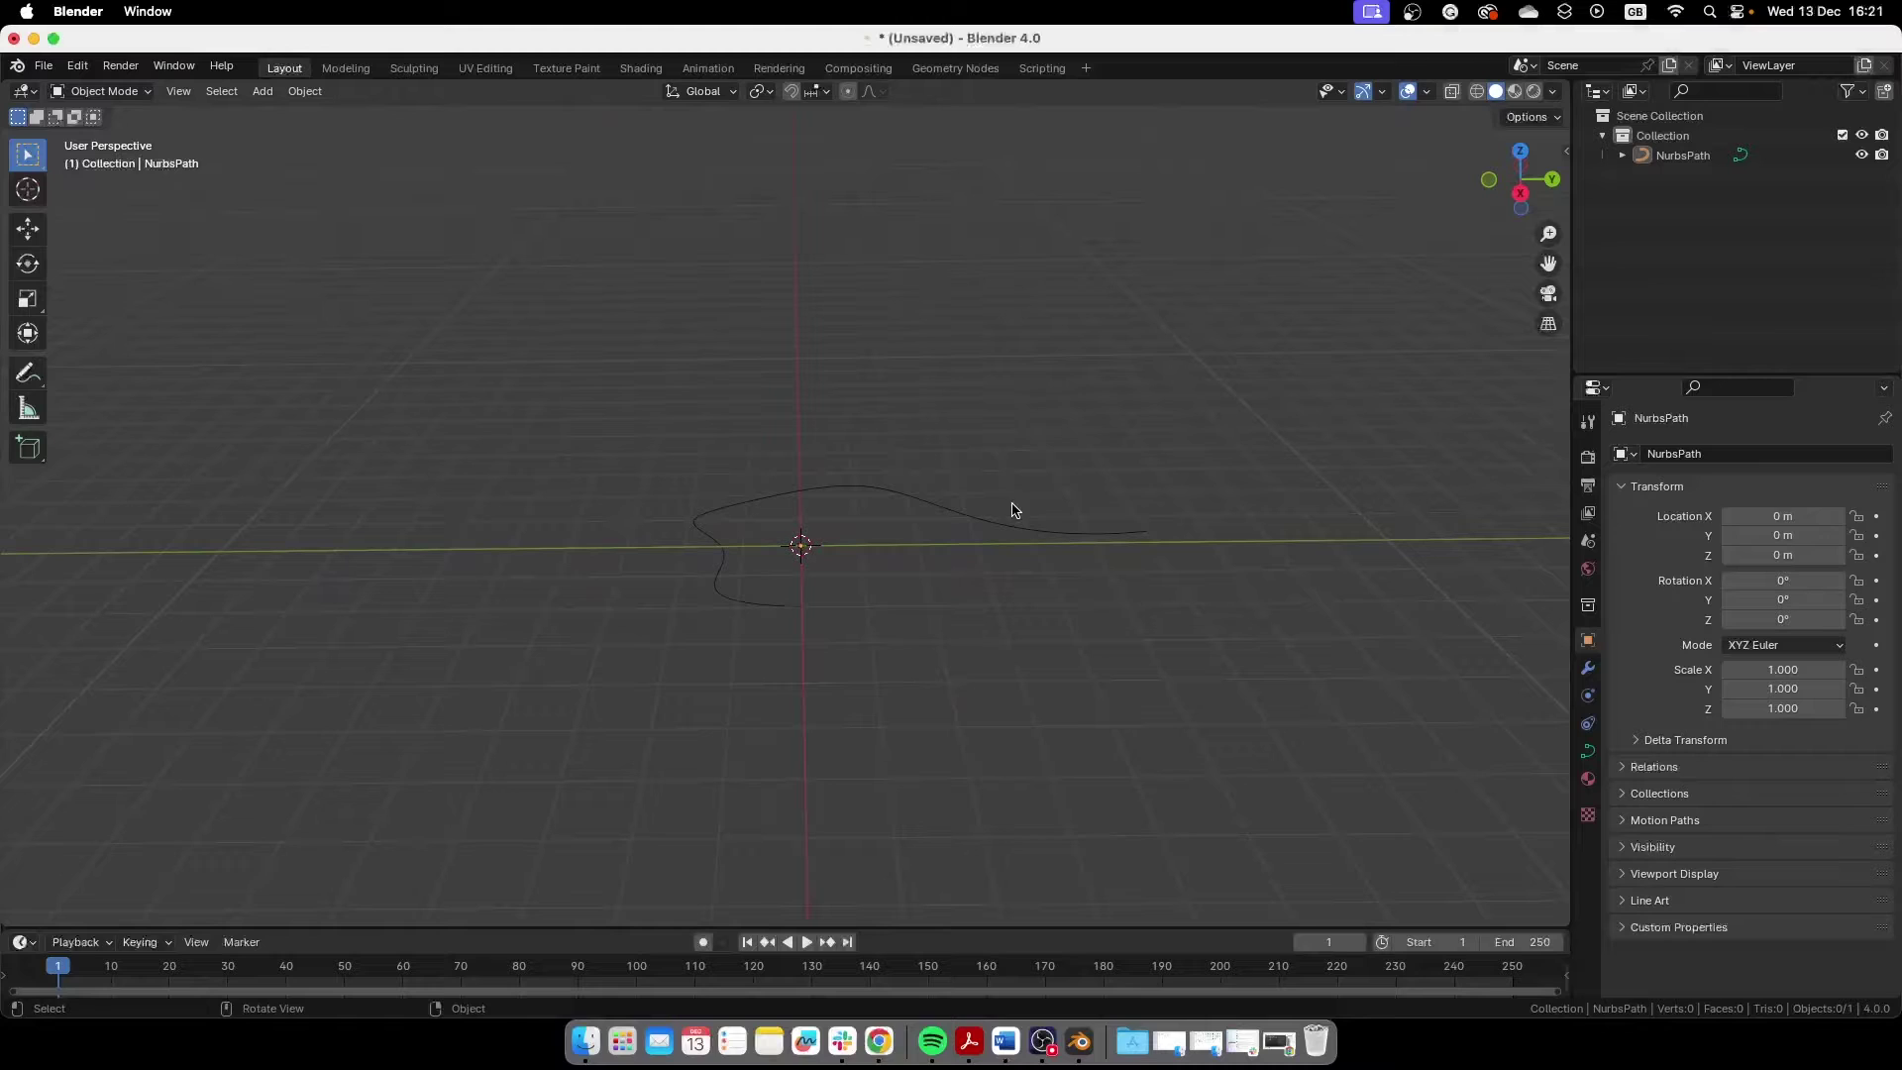
middle_drag(828, 645, 622, 627)
middle_drag(494, 617, 531, 586)
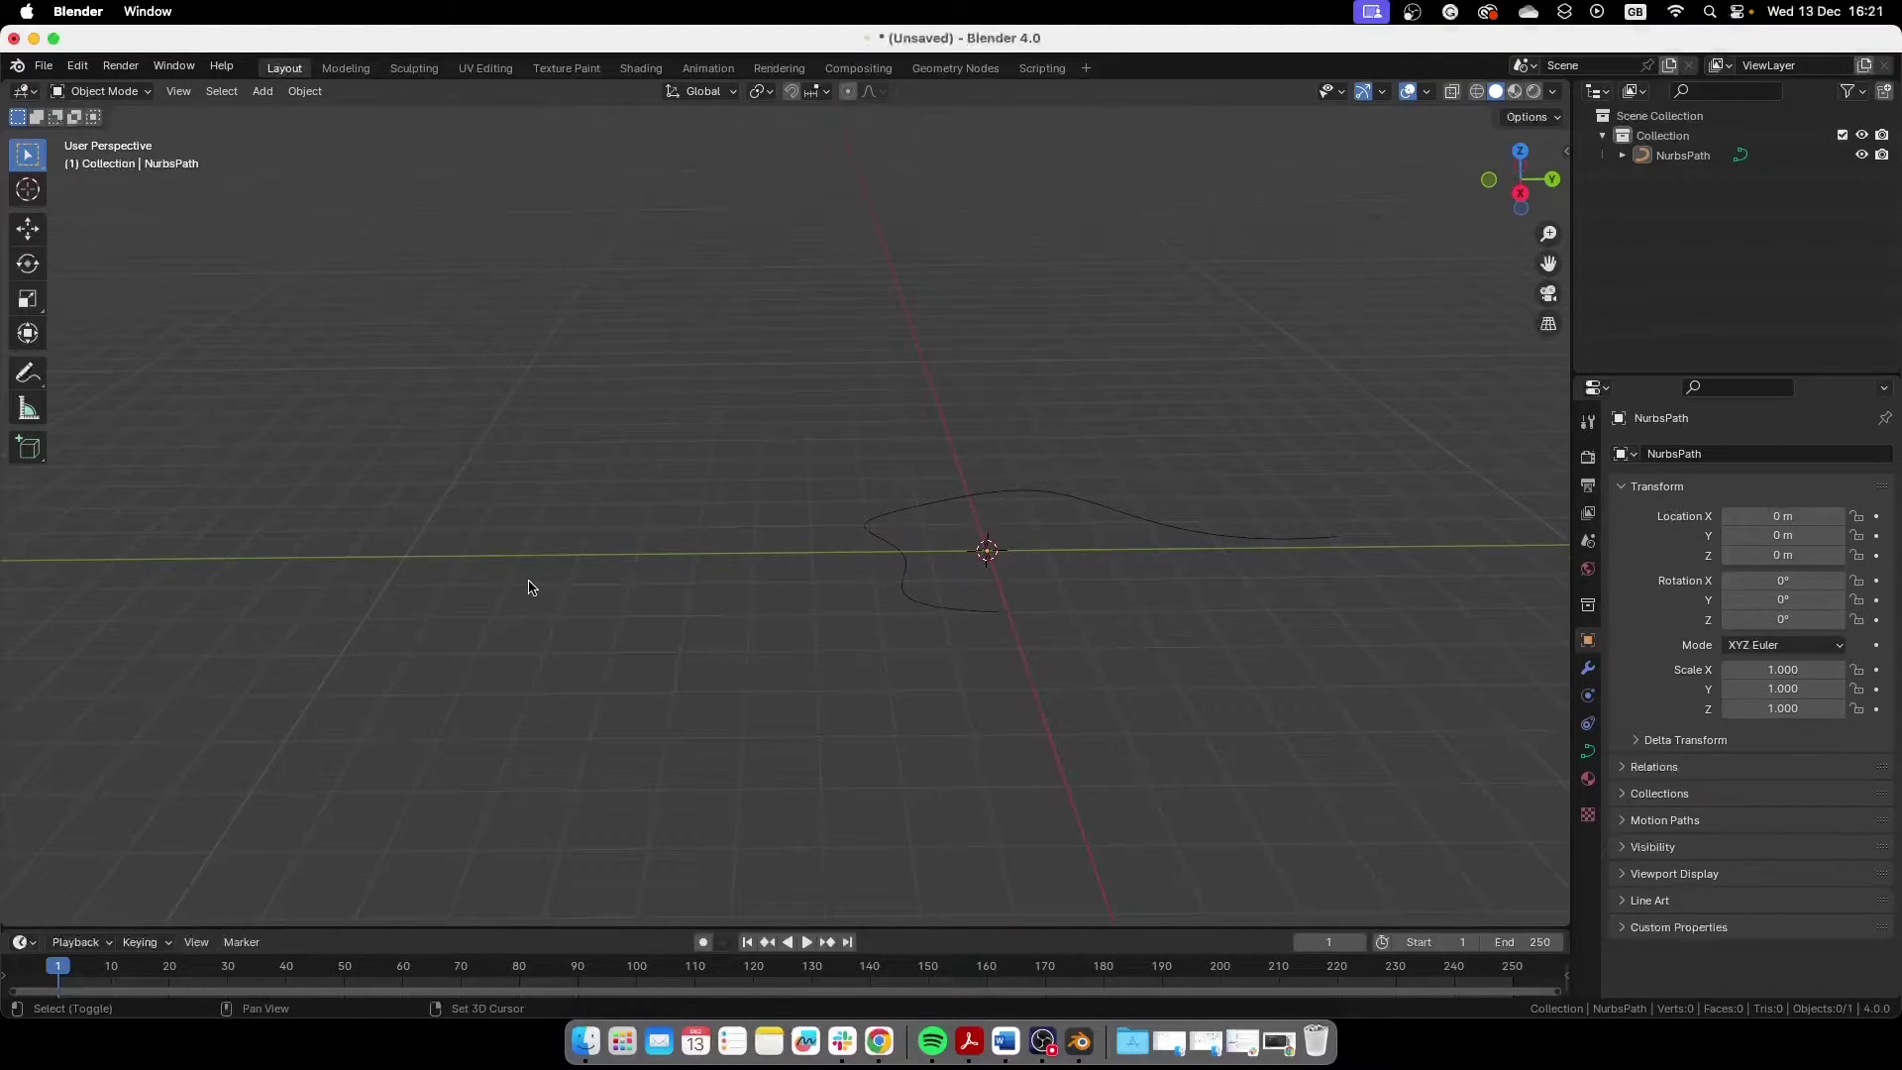
key(shift+a)
mouse_move(513, 580)
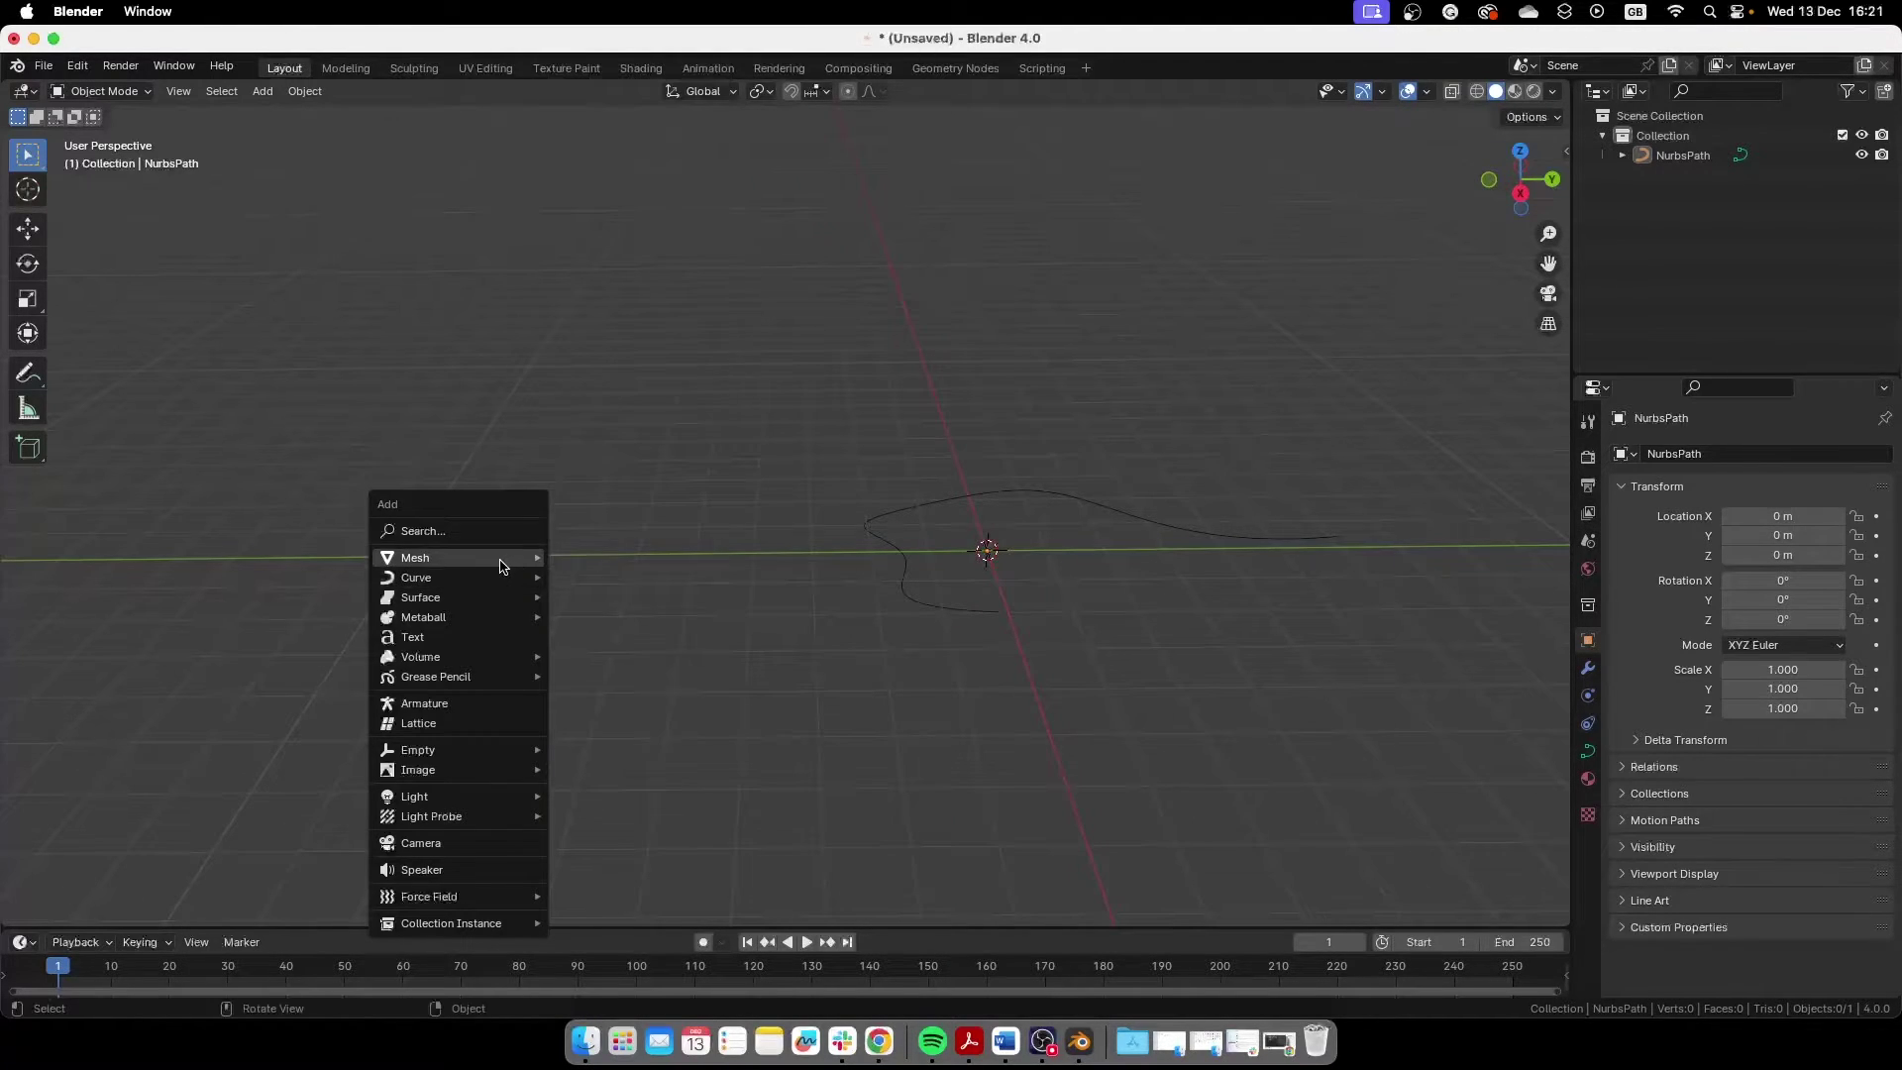
click(614, 658)
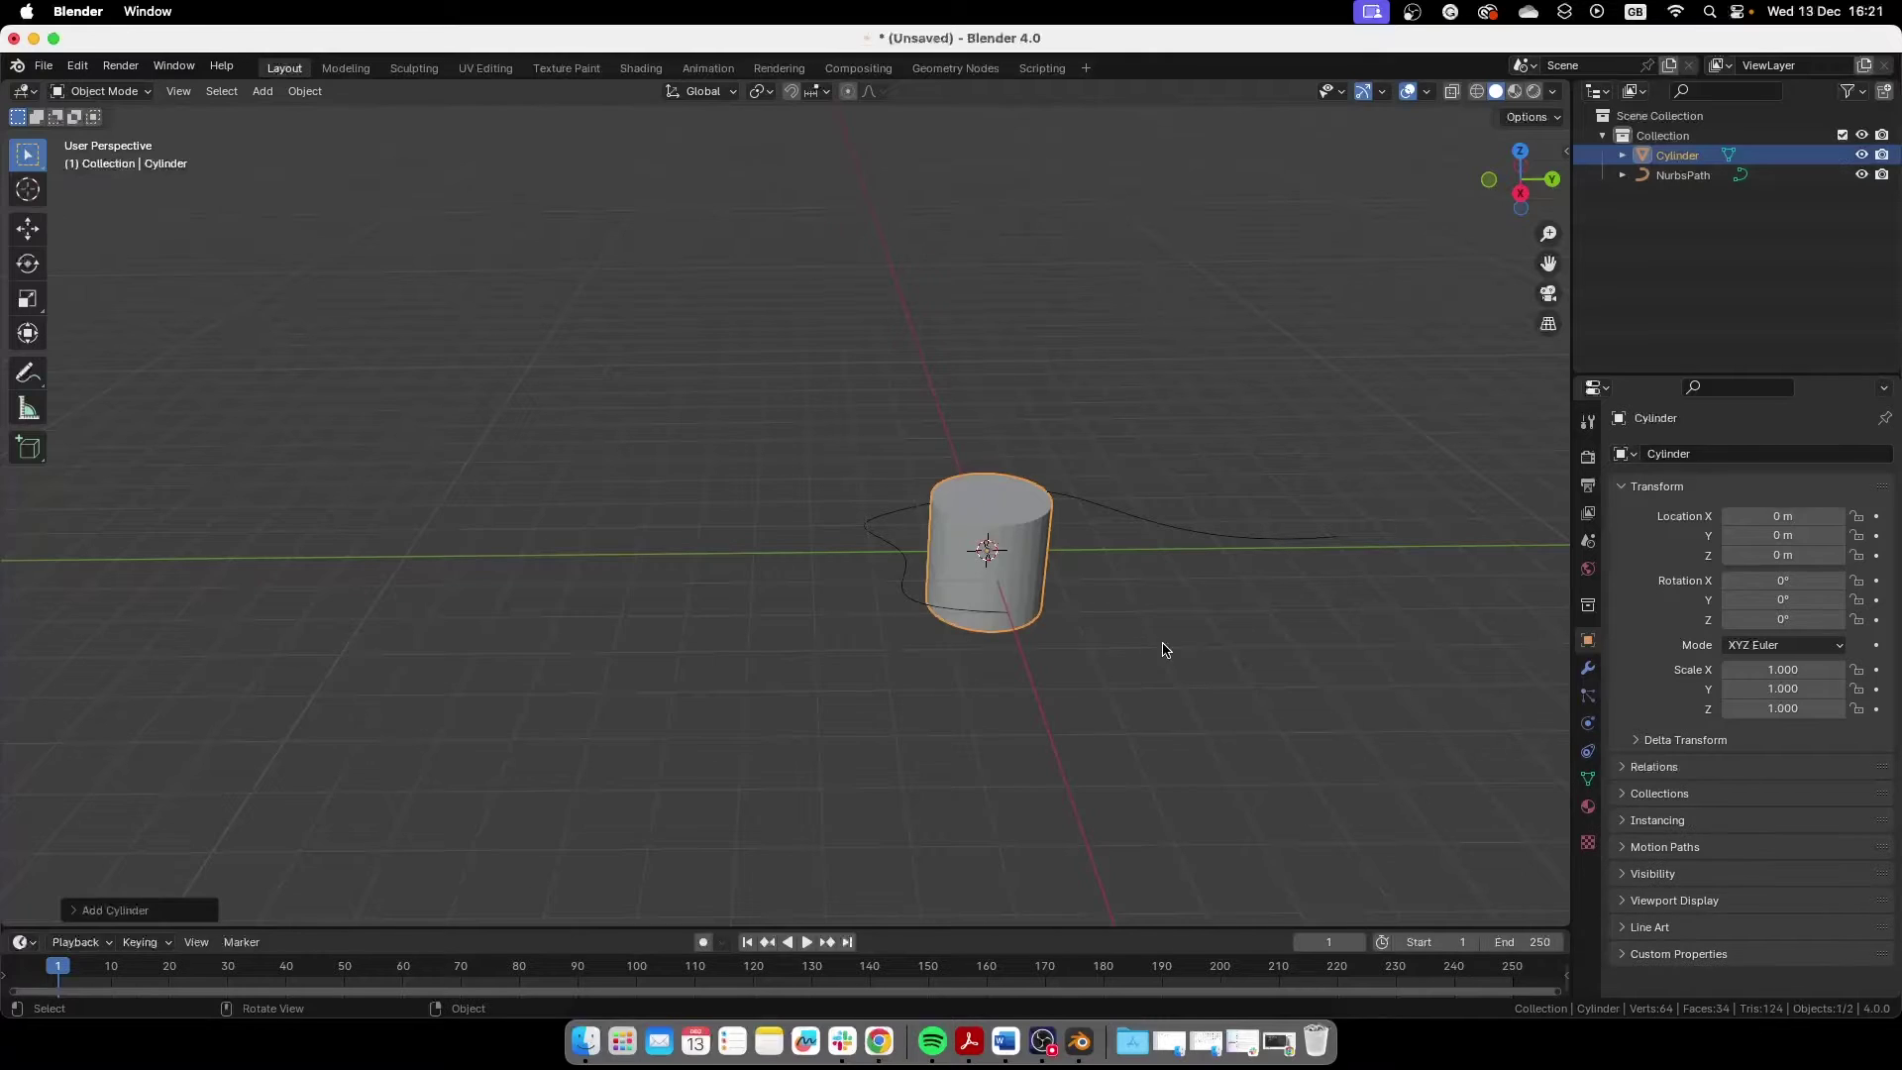
key(s)
key(z)
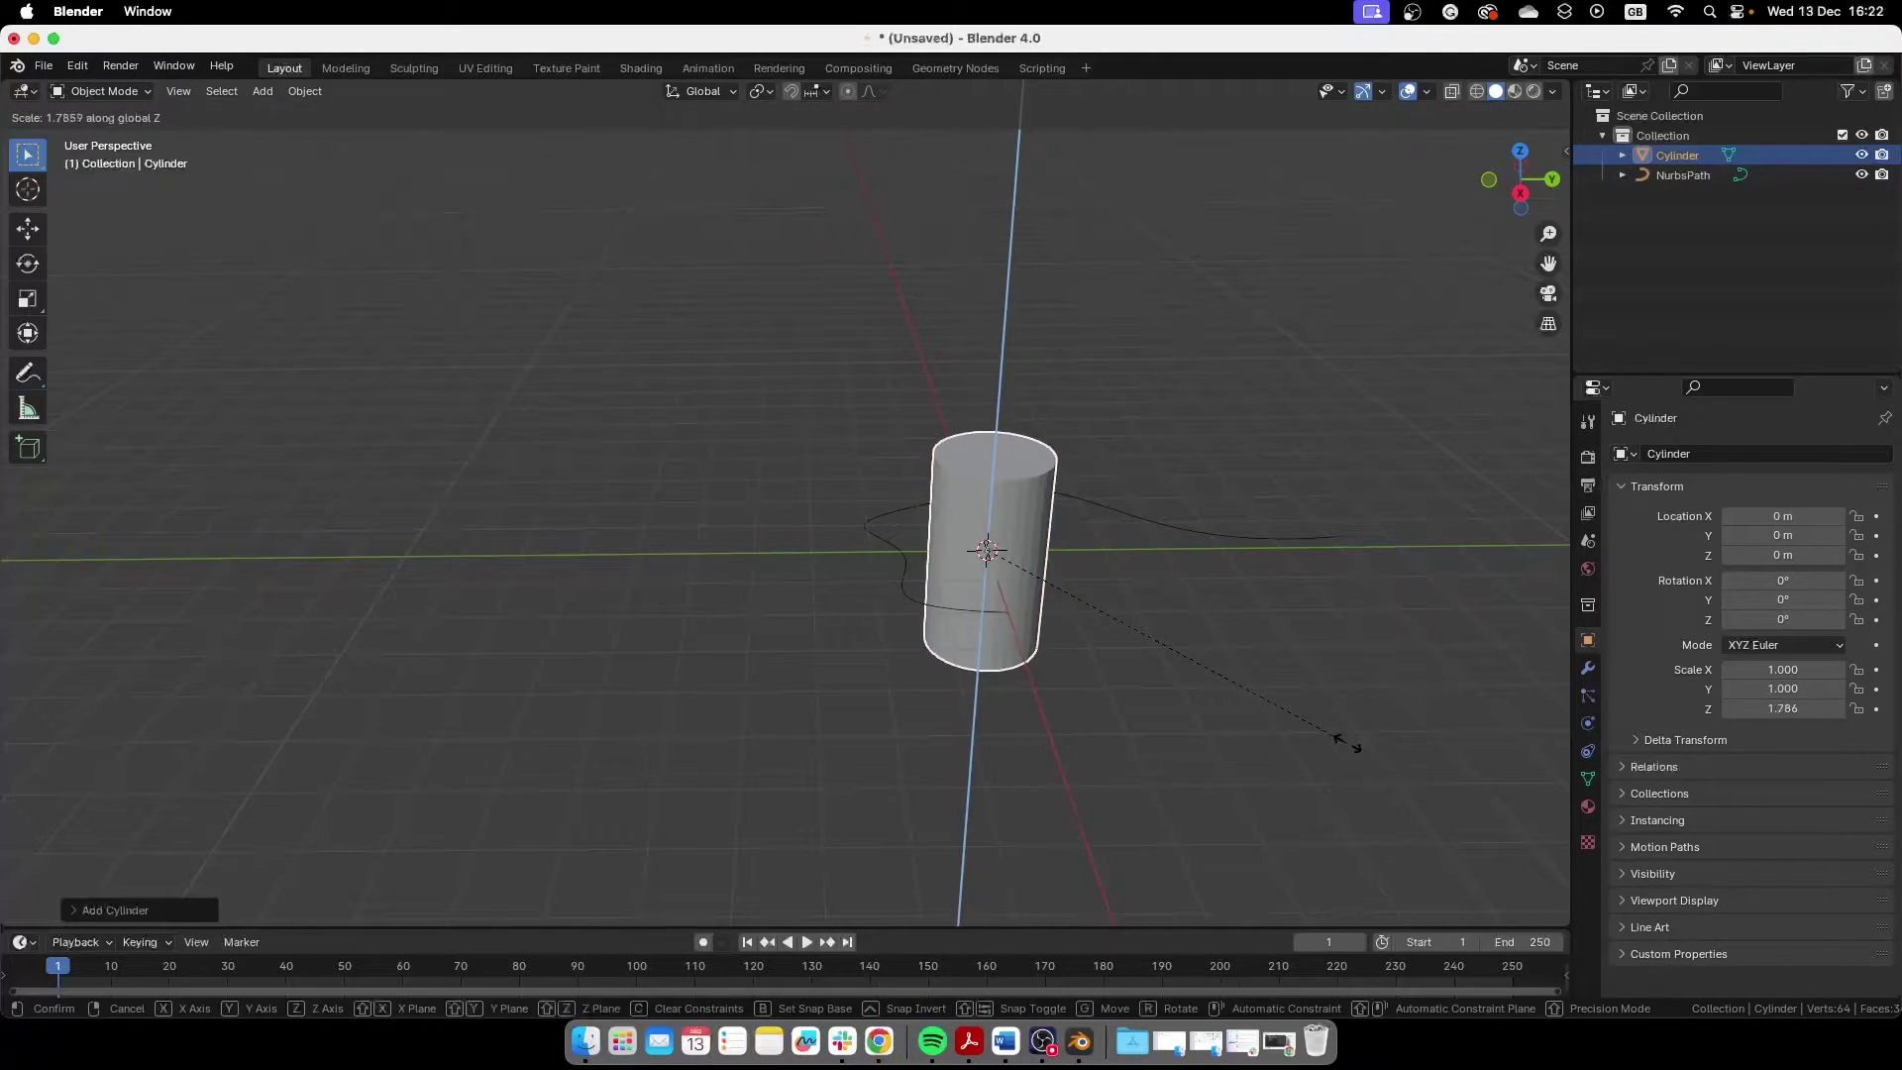
click(159, 879)
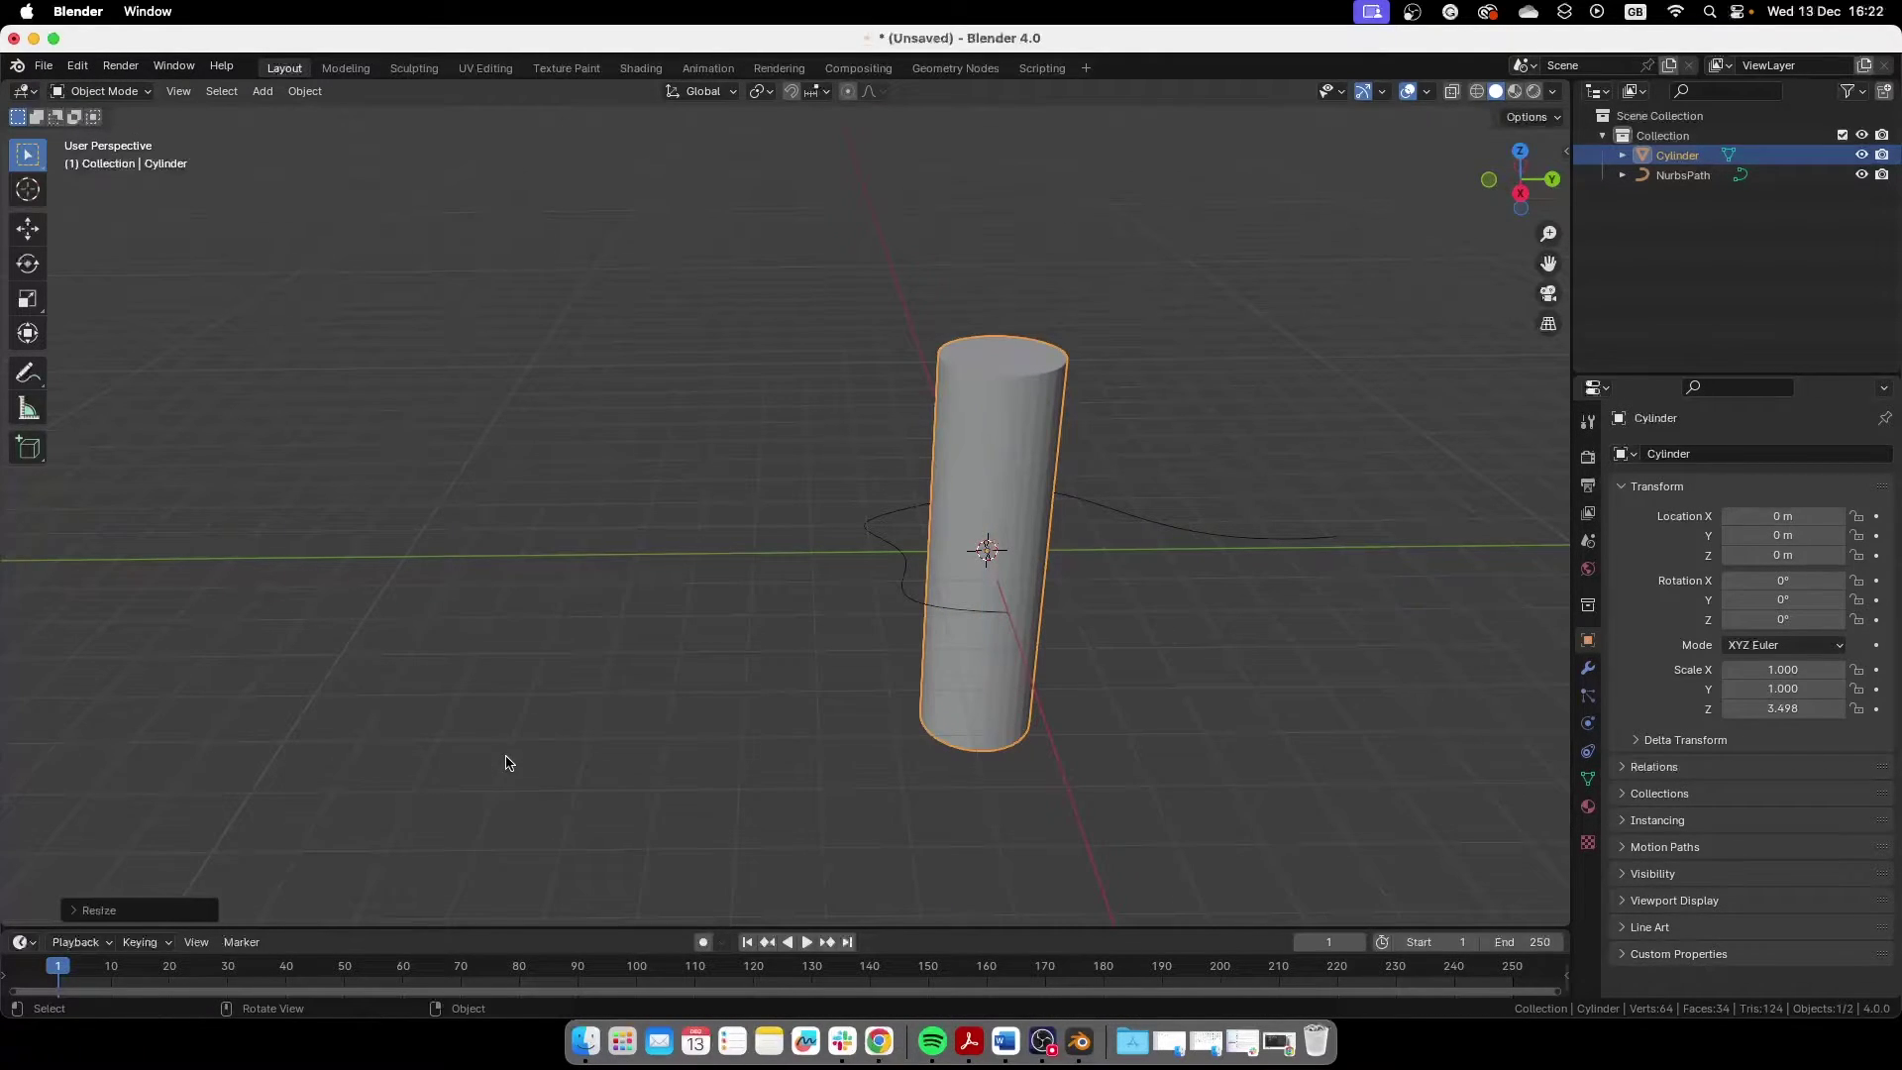
Step: Add a cone and raise it along Z to about 4.35 m so it sits on top of the cylinder
key(shift+a)
mouse_move(434, 632)
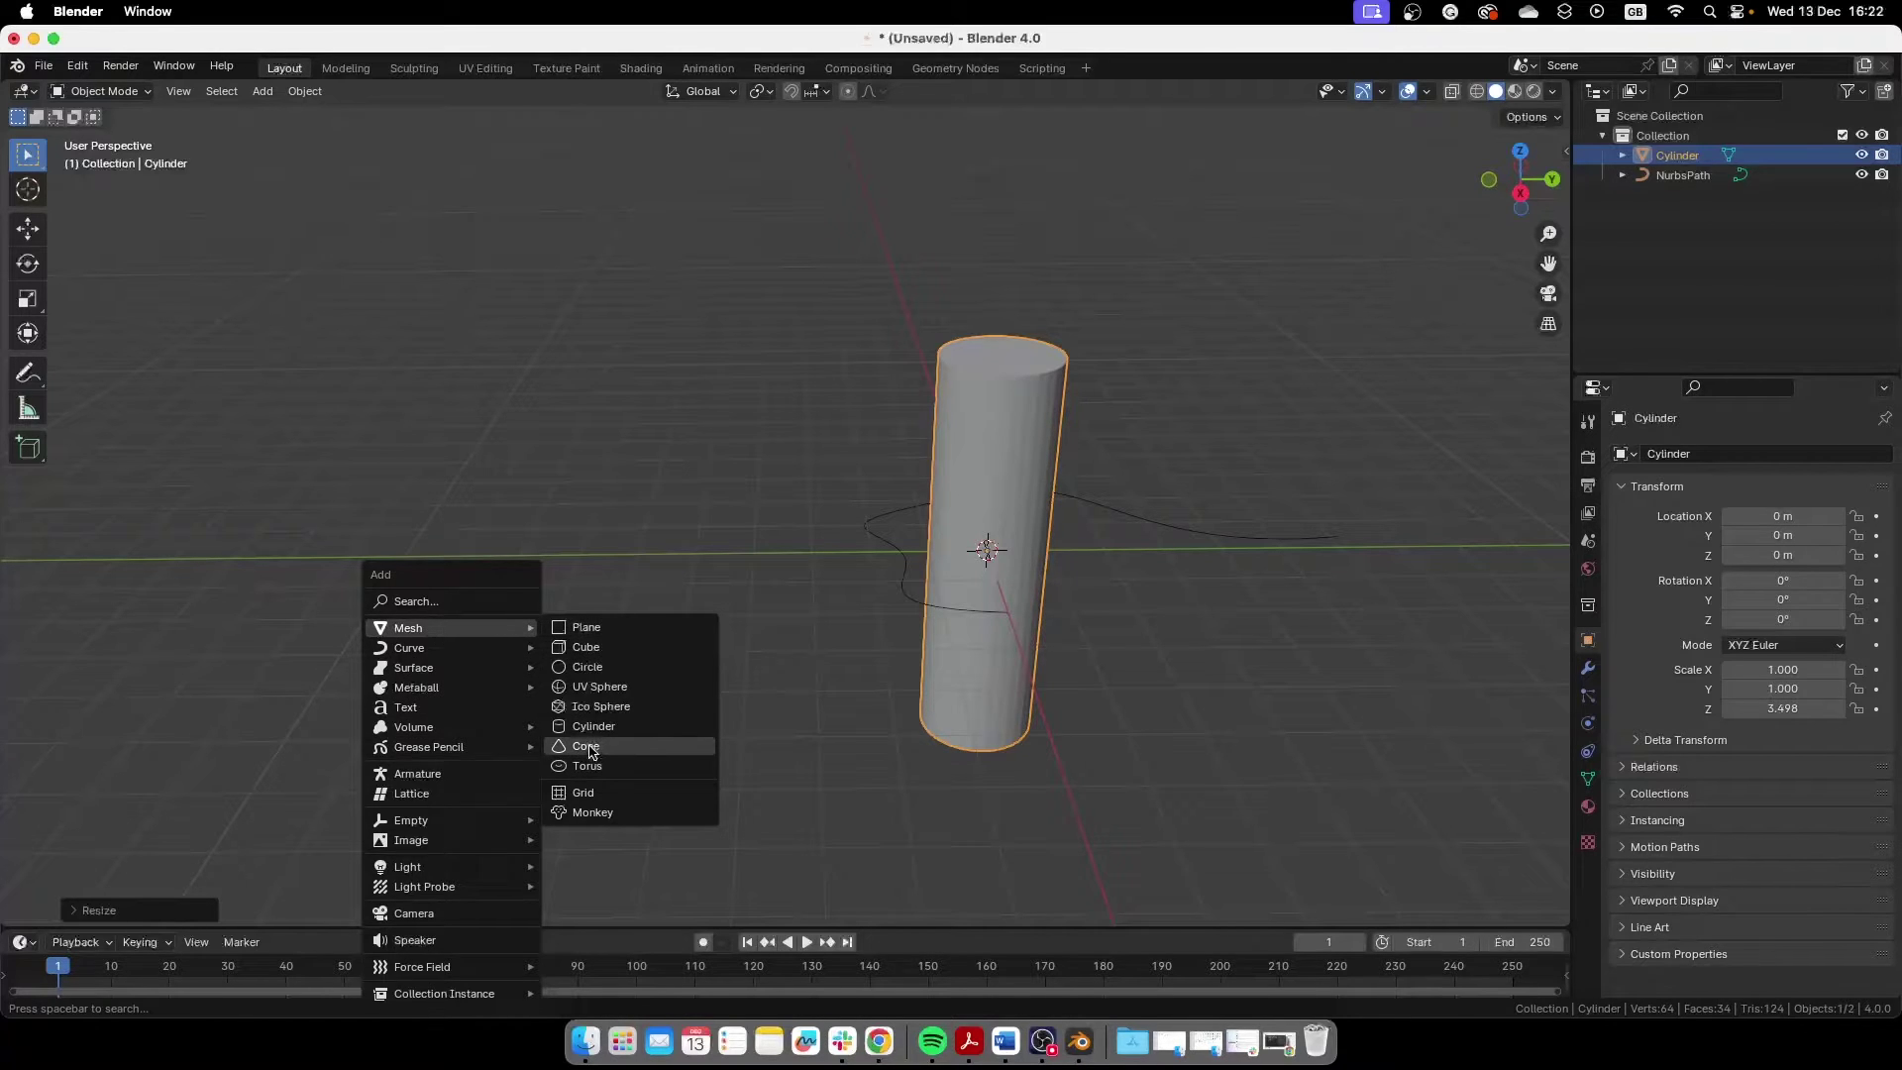
click(590, 751)
middle_drag(987, 674, 864, 638)
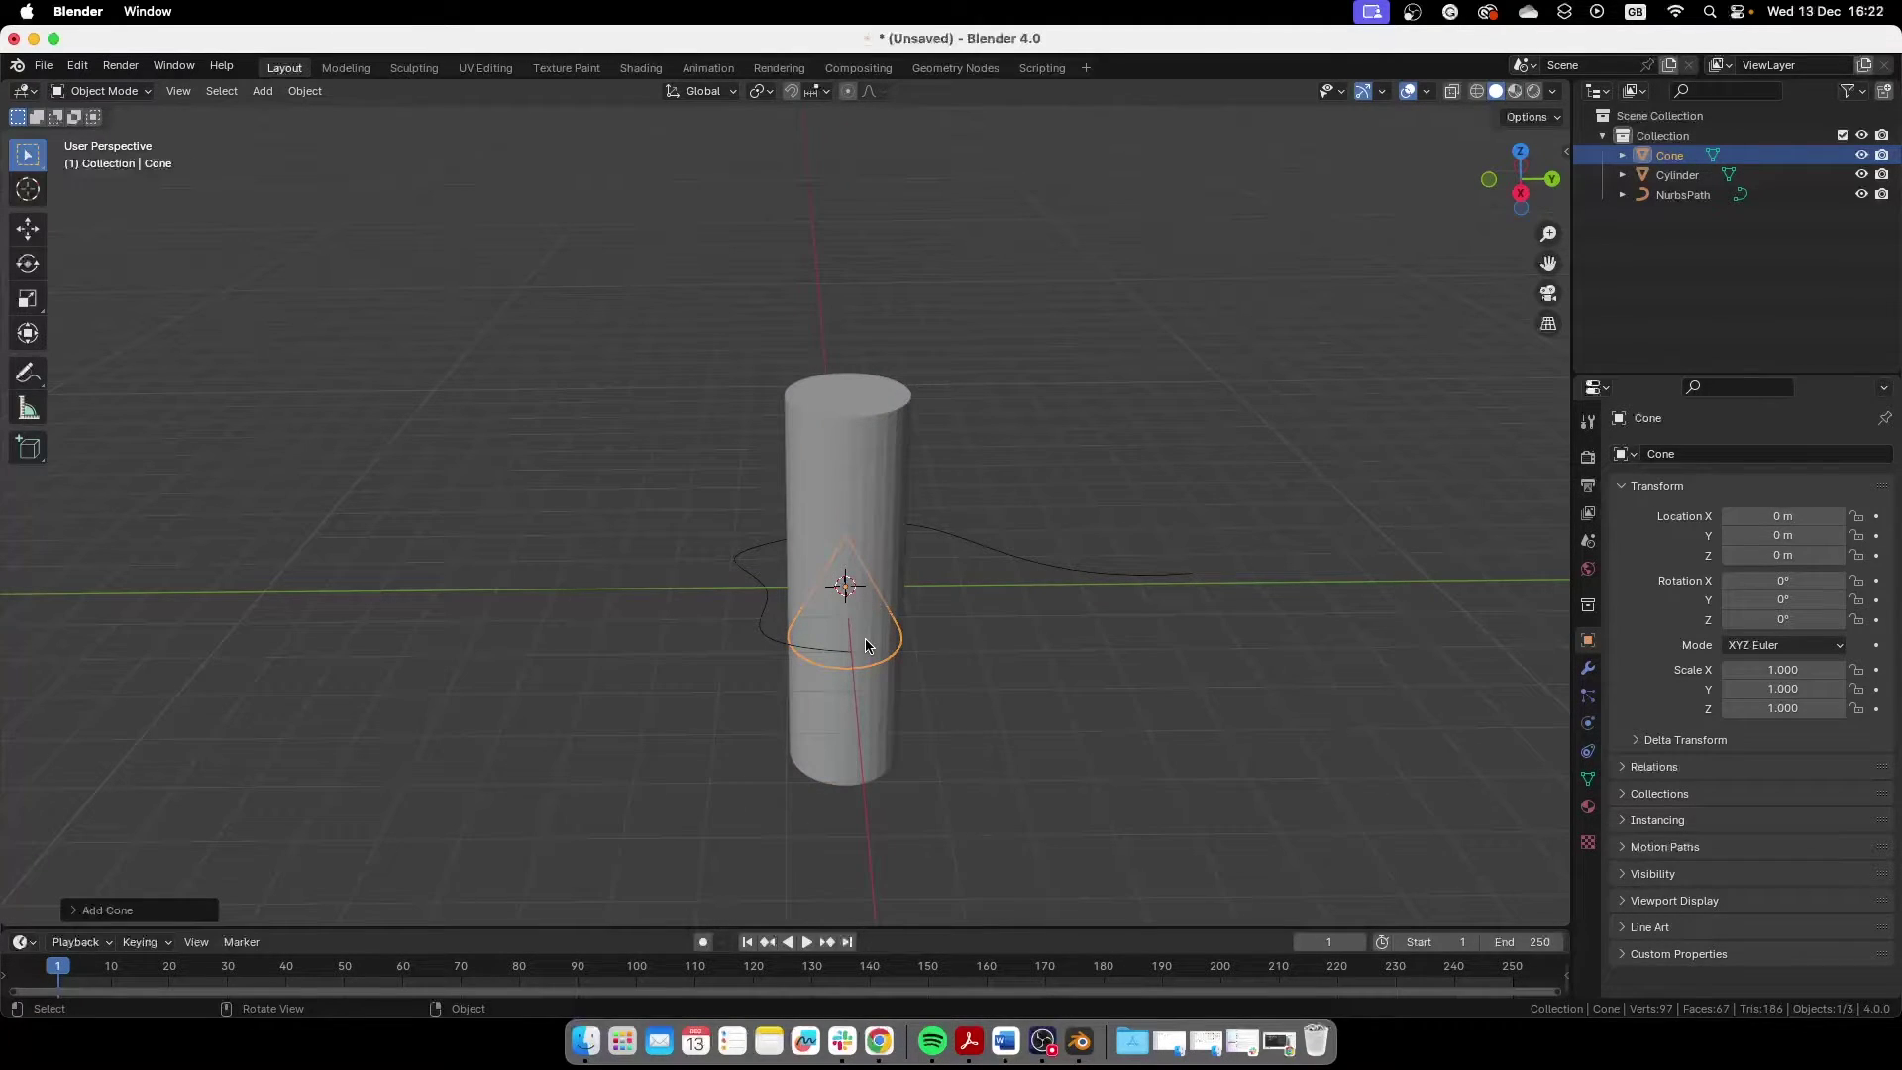
key(g)
key(z)
click(899, 420)
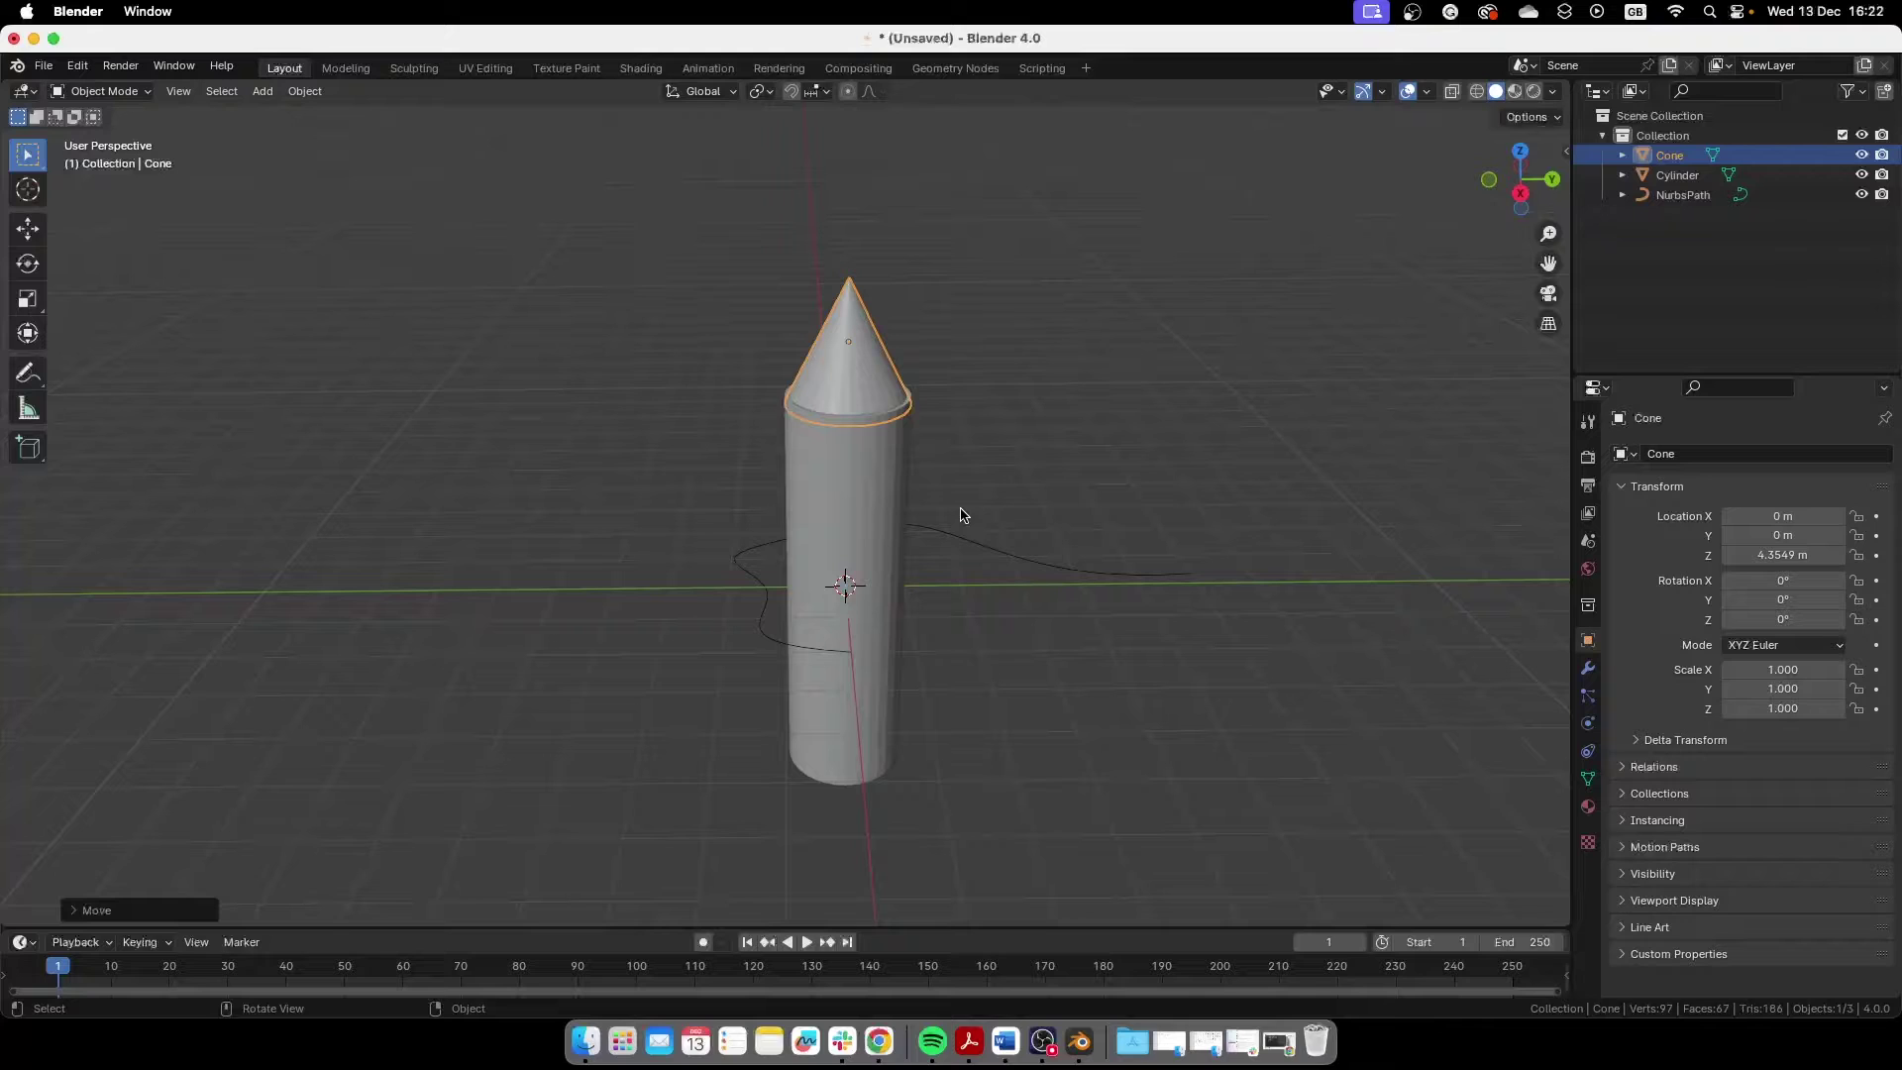
Step: Scale the cone to about 1.9 and move it along Z to about 4.85 m as the arrowhead
key(s)
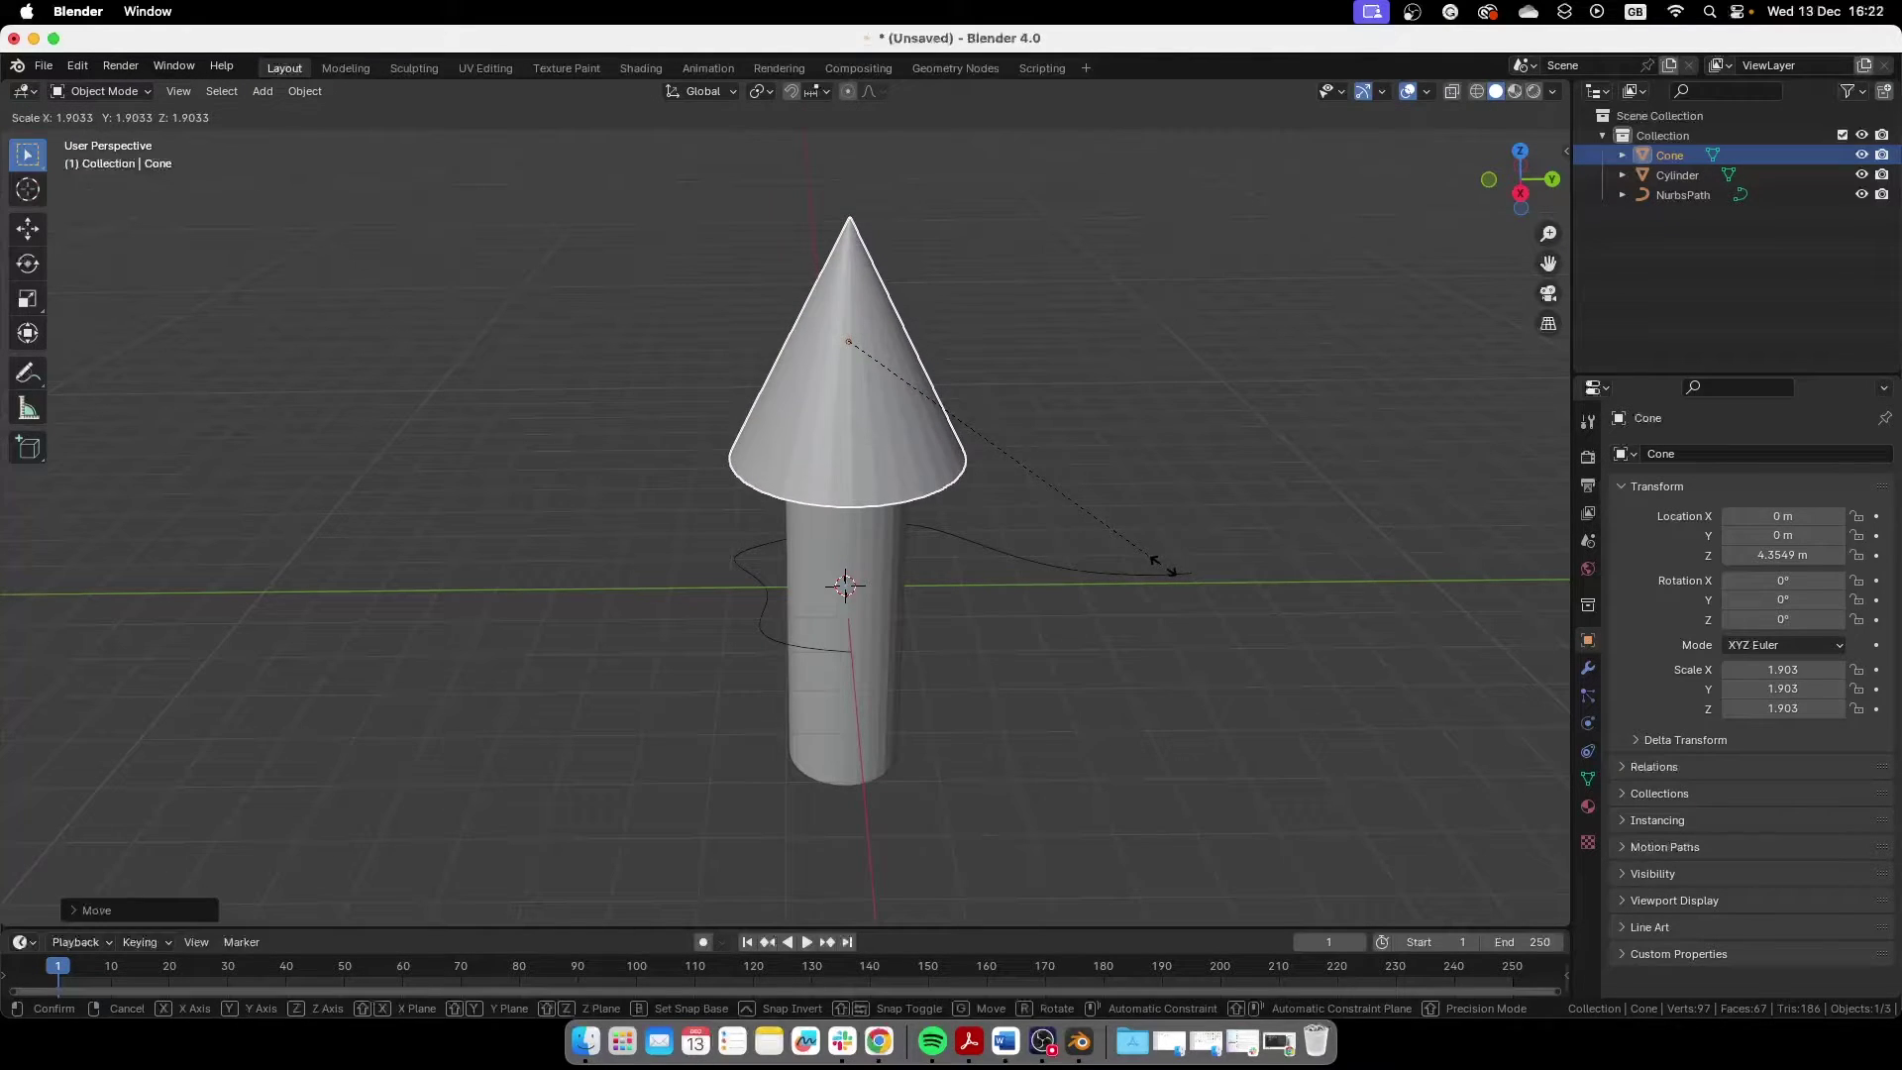
click(1164, 566)
key(g)
key(z)
click(896, 511)
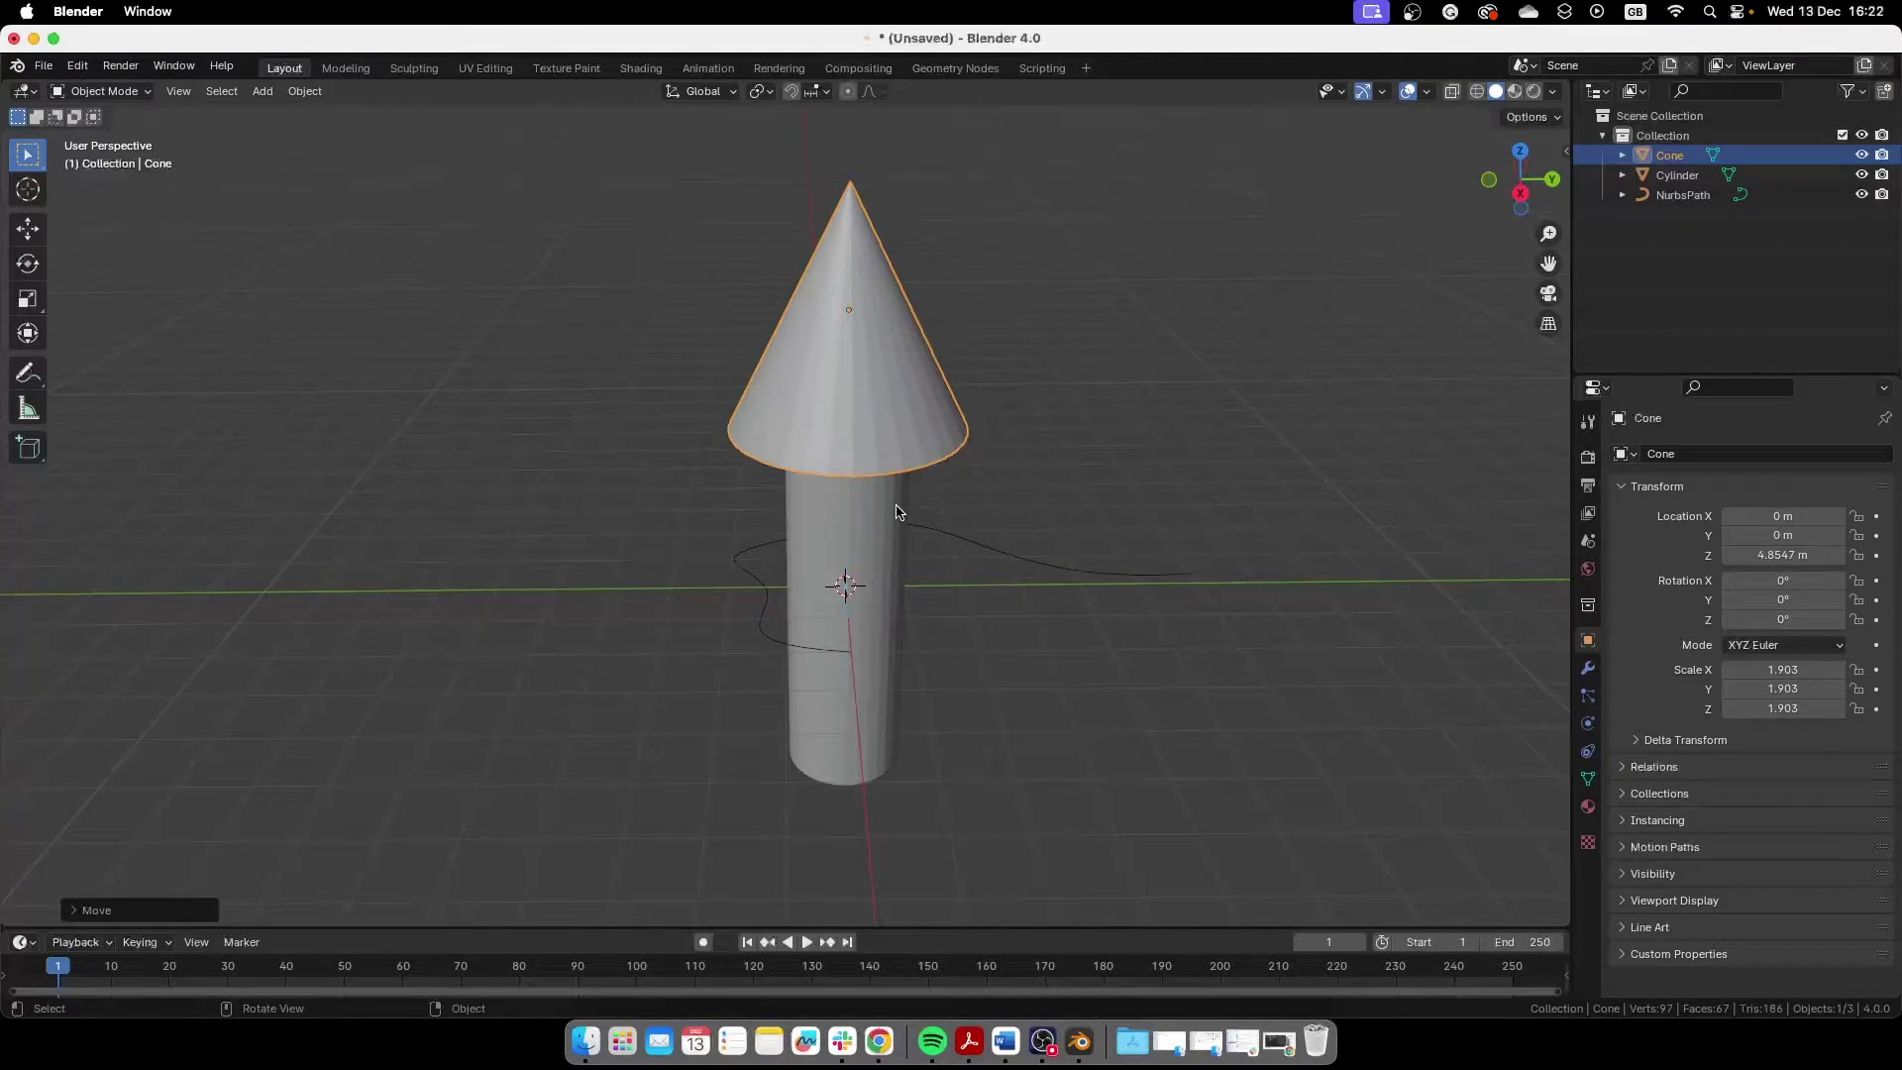
Step: Join the cone and the cylinder into a single arrow object with the cylinder as the active object
middle_drag(896, 506, 939, 516)
shift+click(885, 575)
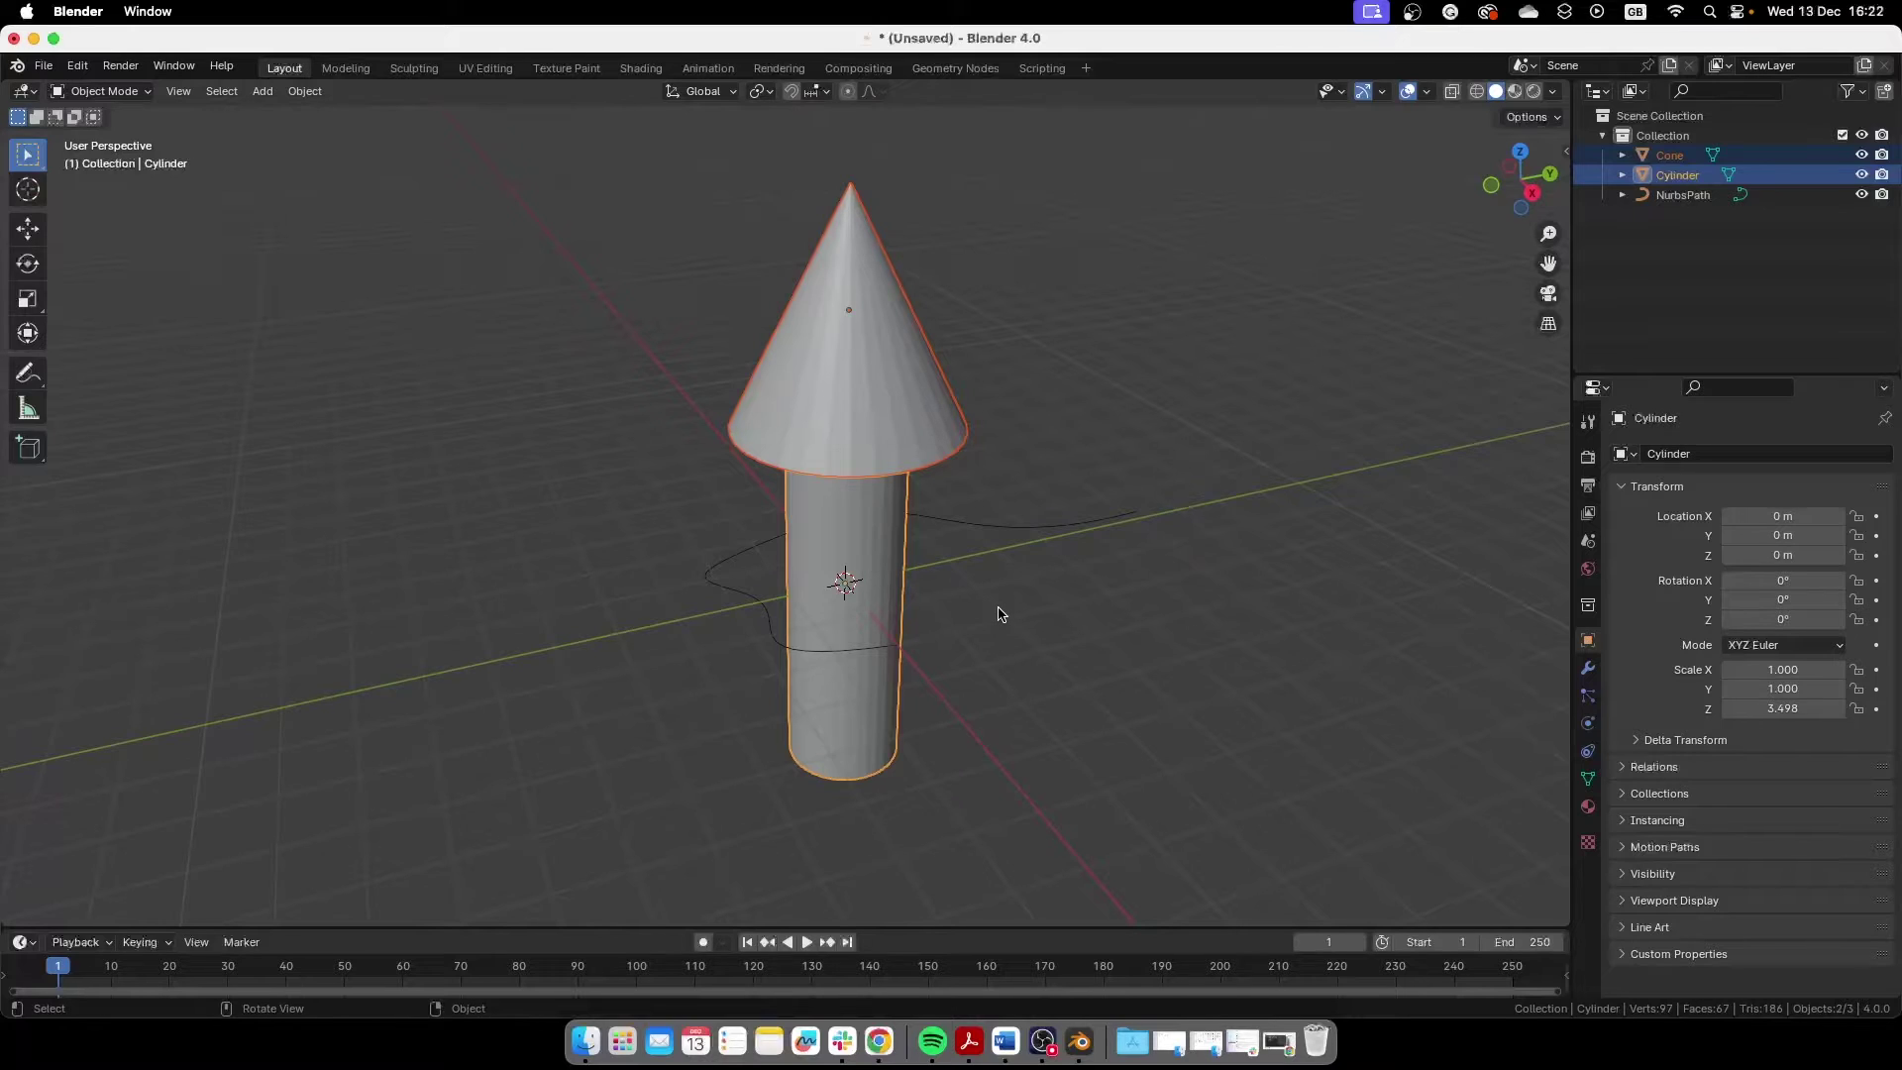
key(ctrl+j)
Step: Scale the joined arrow down uniformly to about 0.045 in X and Y and 0.156 in Z
middle_drag(999, 614, 917, 593)
key(s)
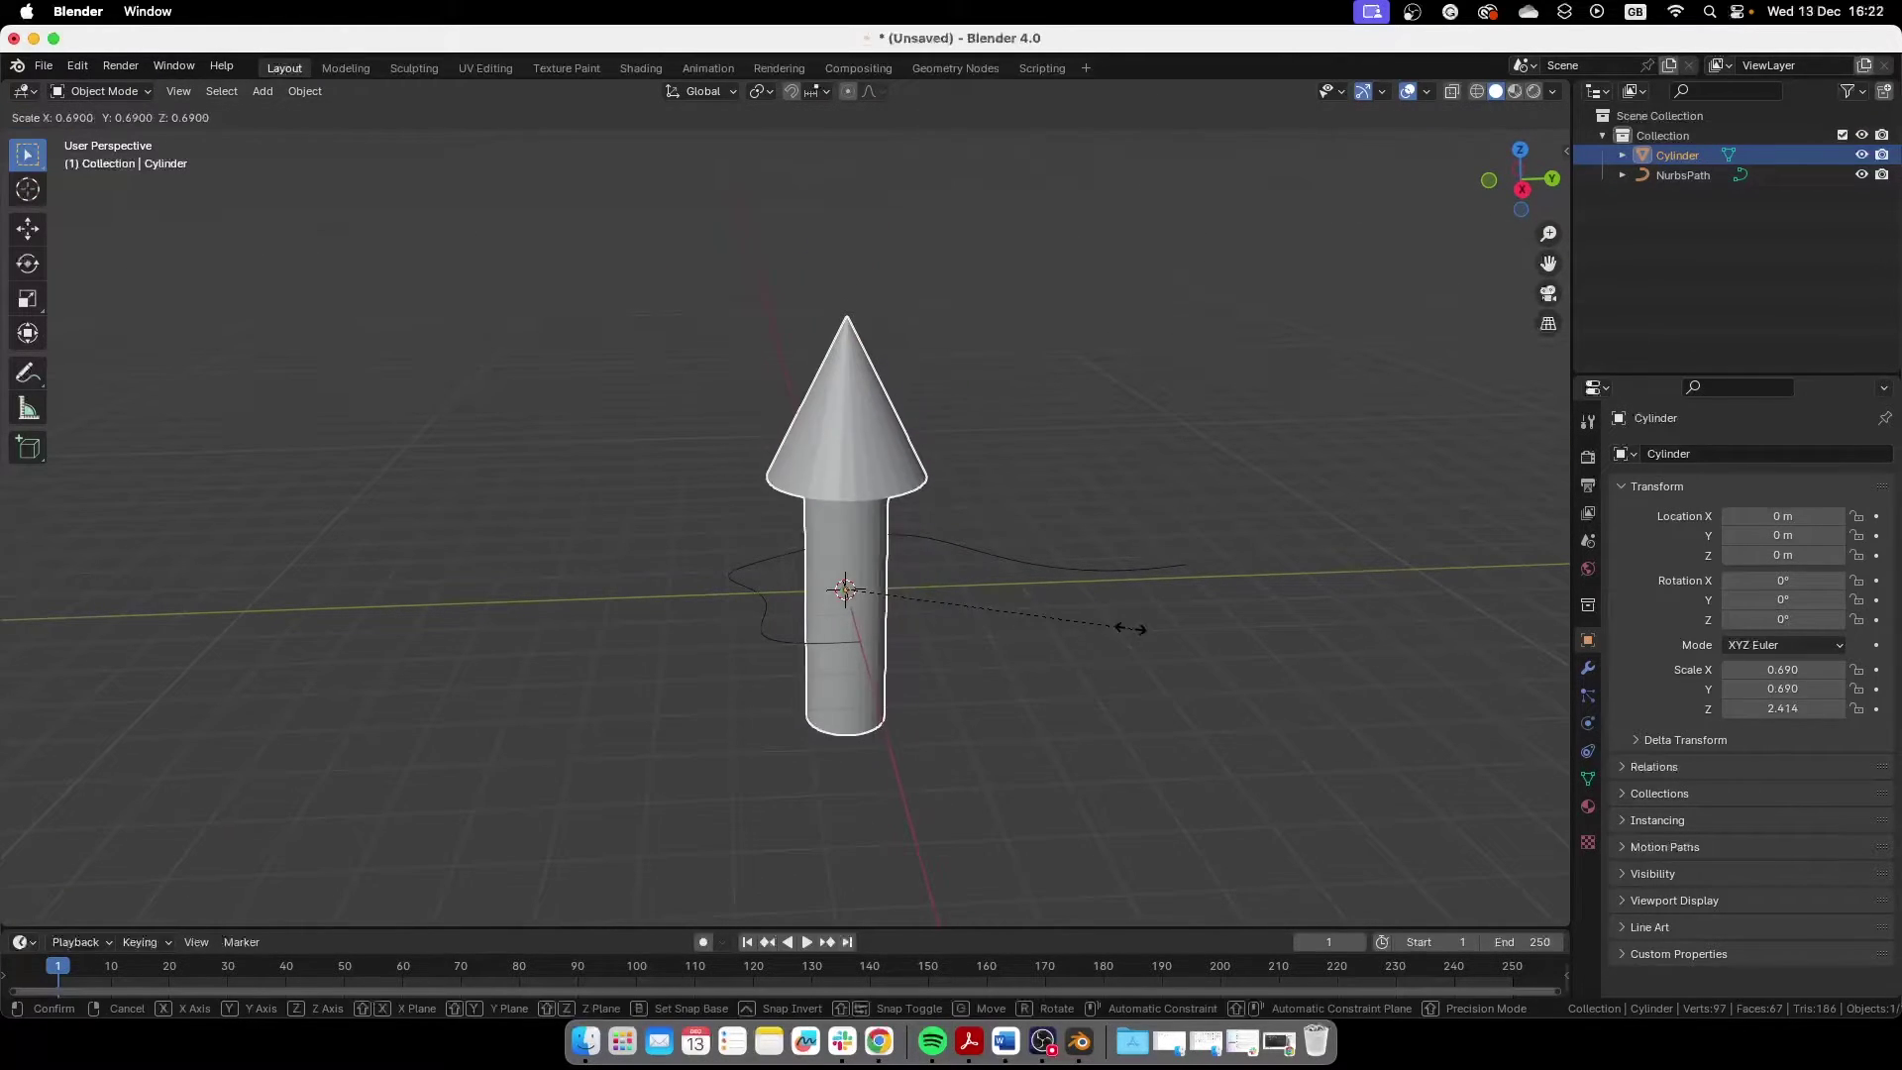
click(875, 598)
mouse_move(870, 608)
middle_down()
mouse_move(942, 649)
mouse_move(792, 611)
mouse_move(768, 650)
mouse_move(723, 663)
mouse_move(885, 627)
middle_up()
scroll(777, 615, up, 4)
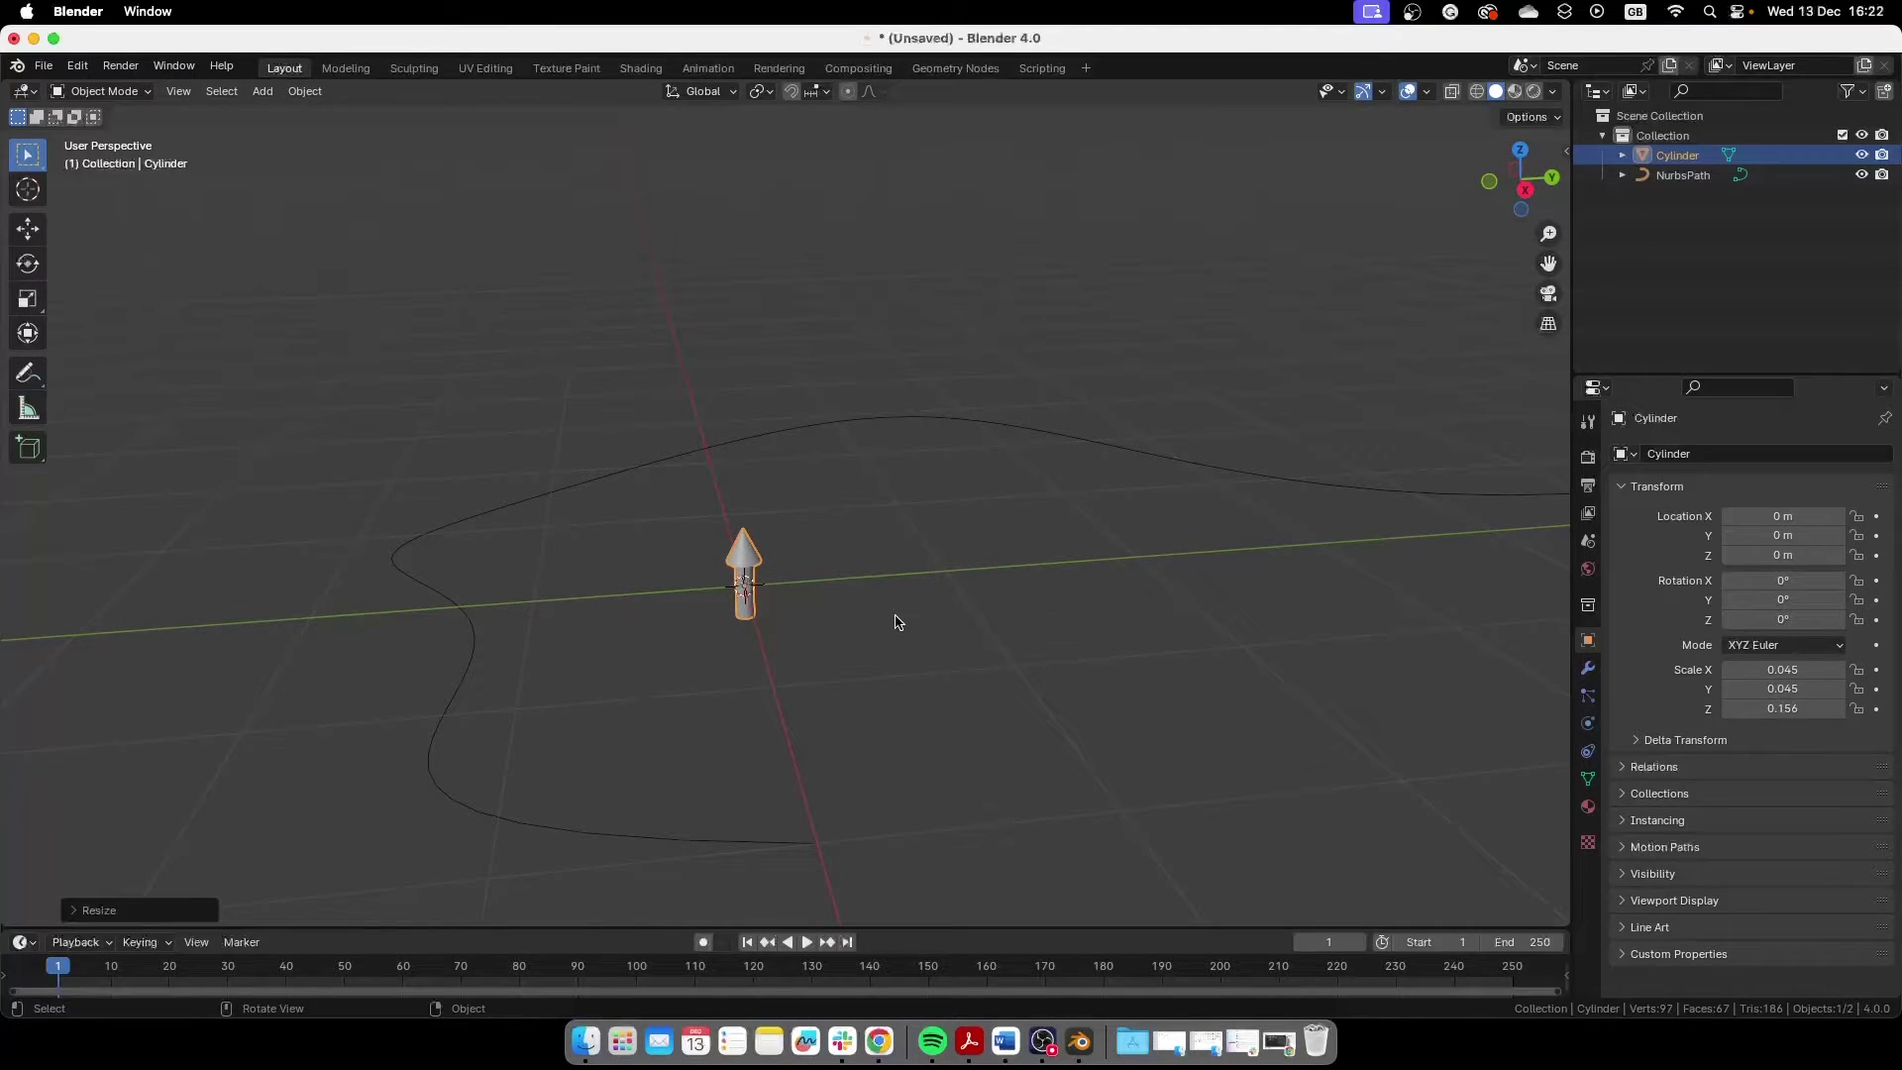
Step: Rotate the arrow 90° about the Y axis and apply all transforms
key(r)
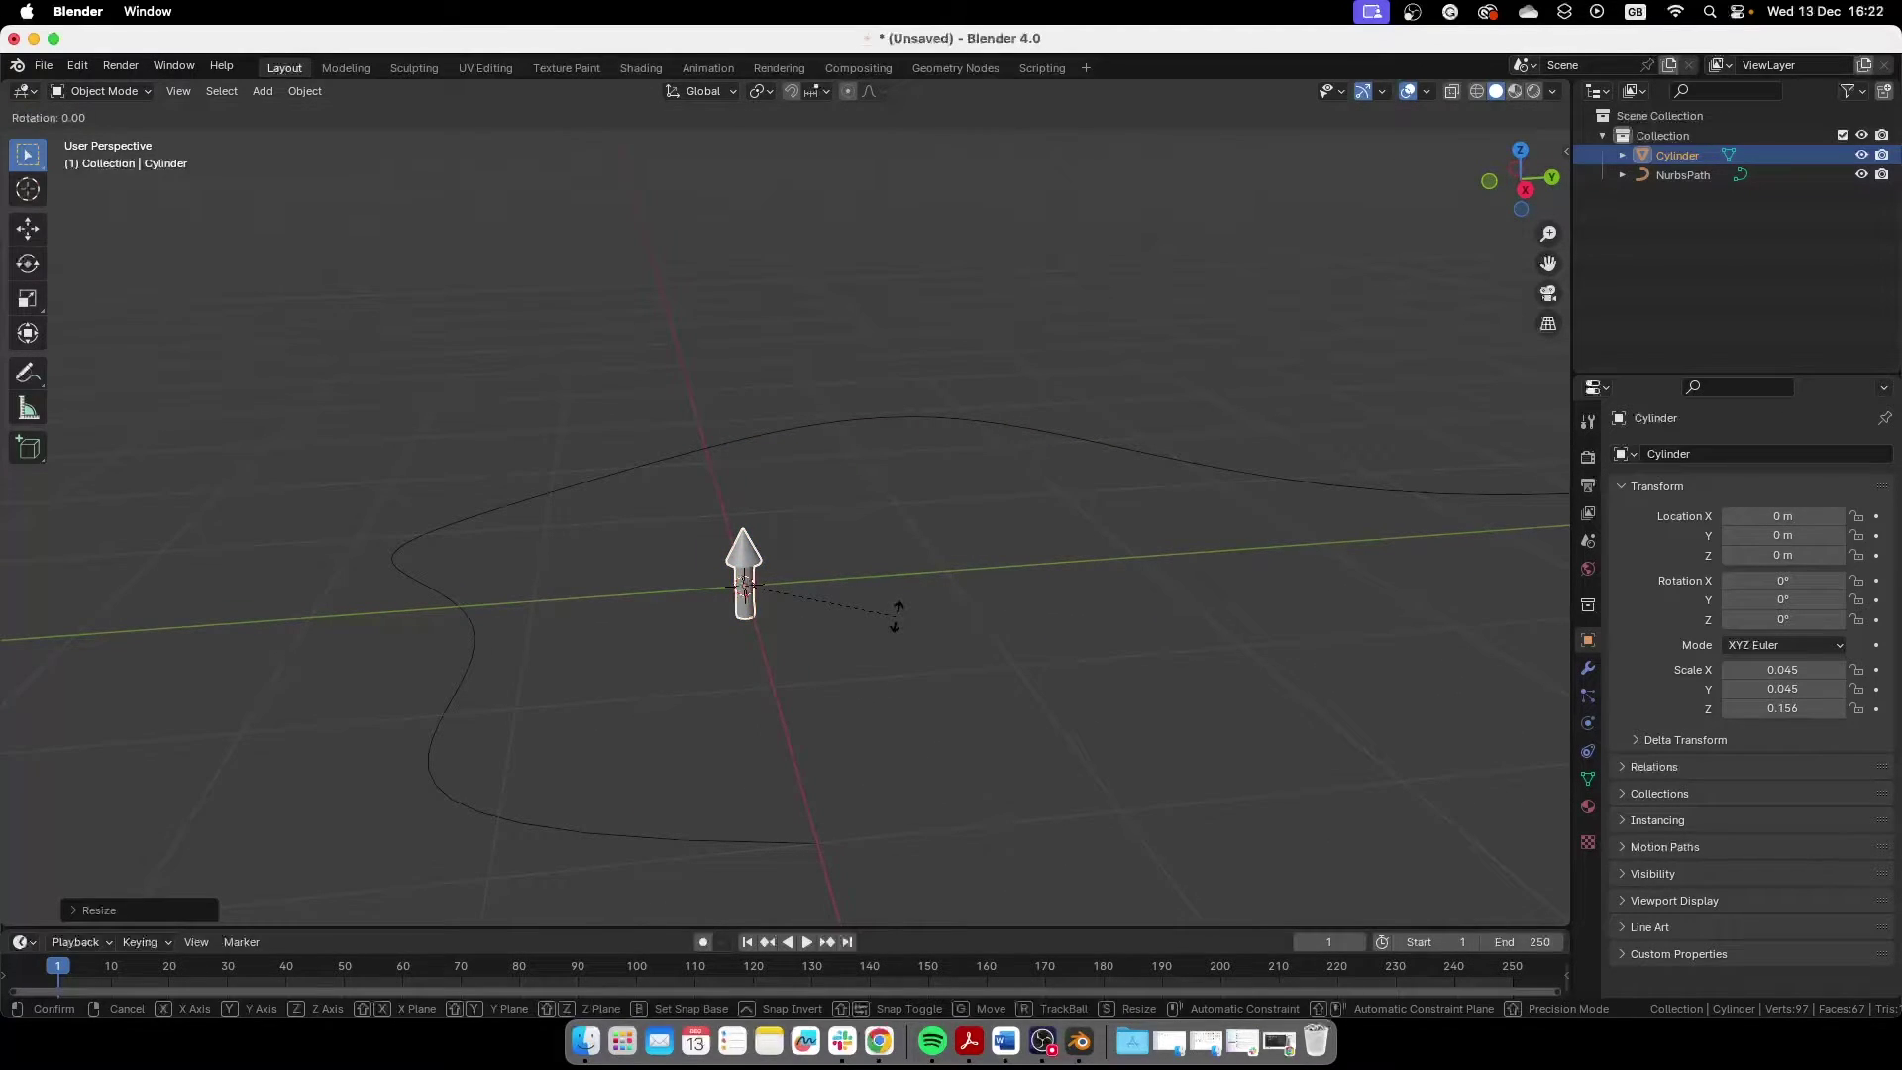
key(x)
text(y)
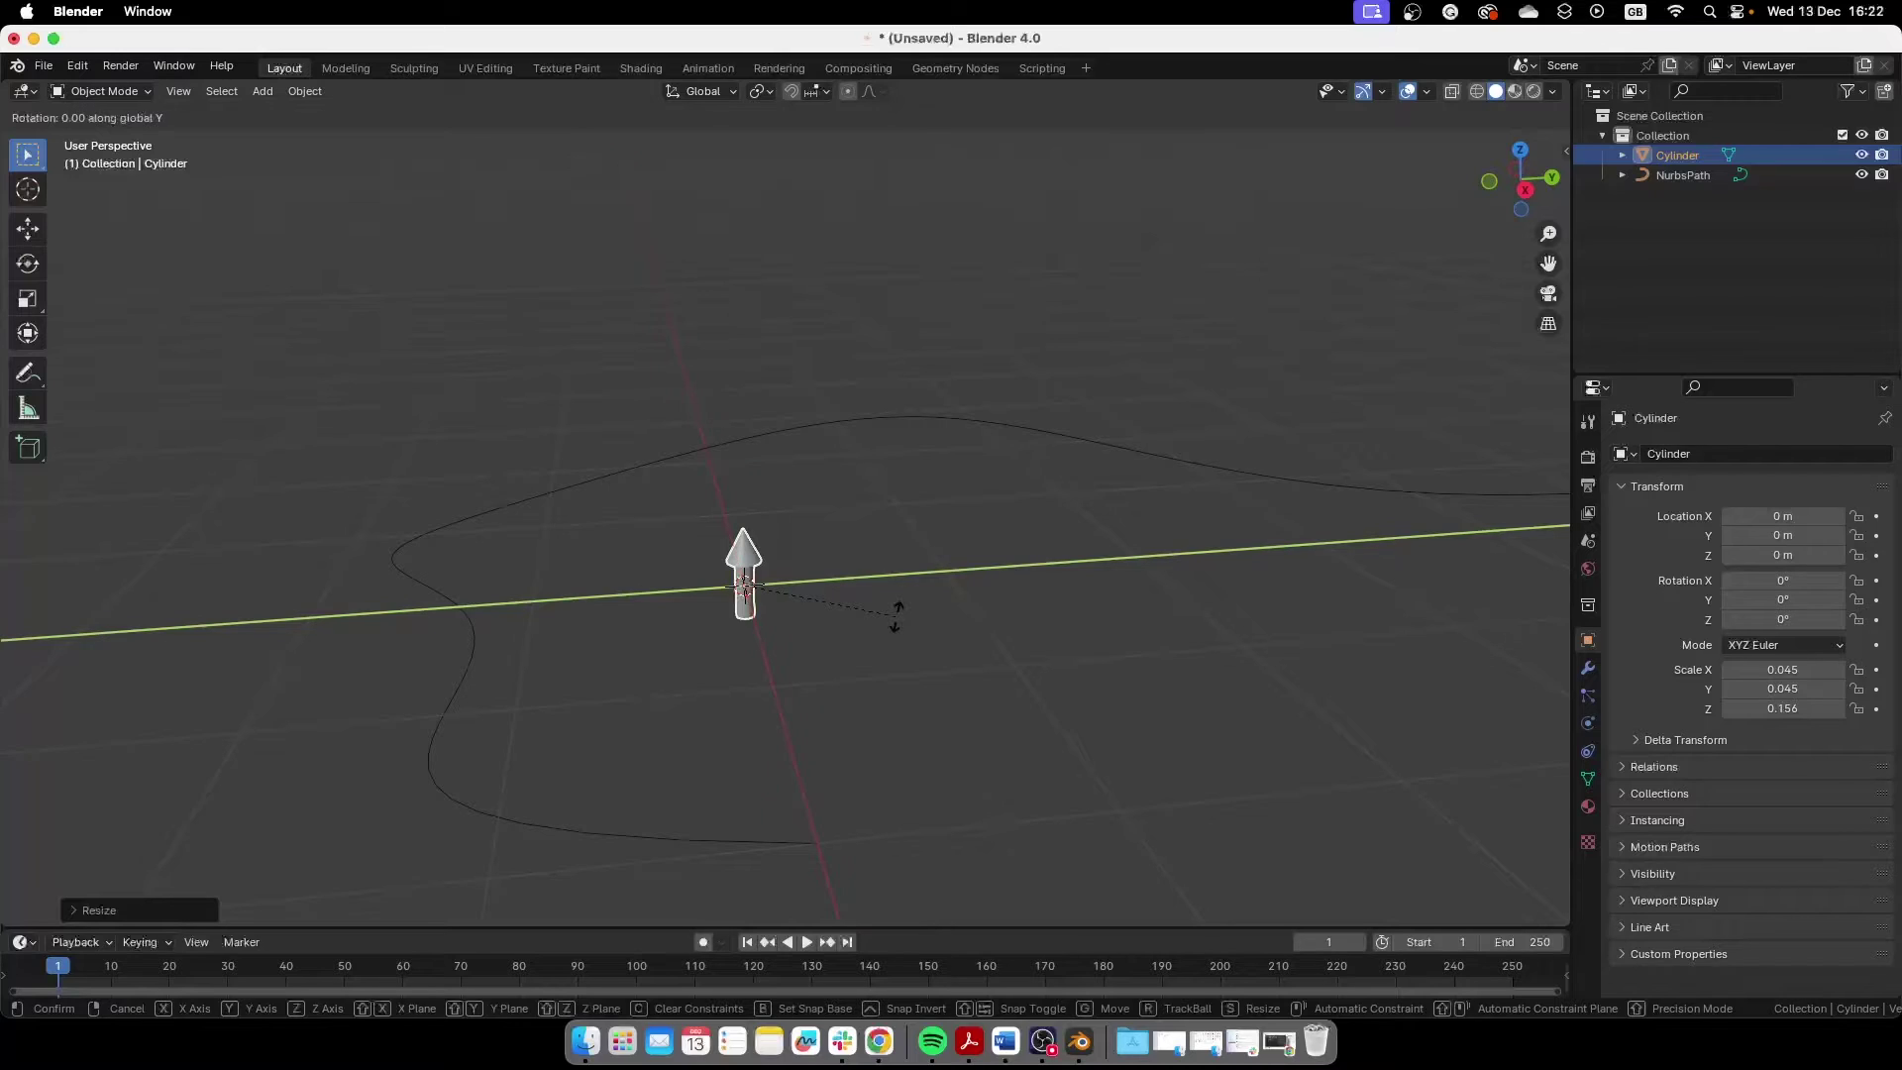
text(90)
key(Return)
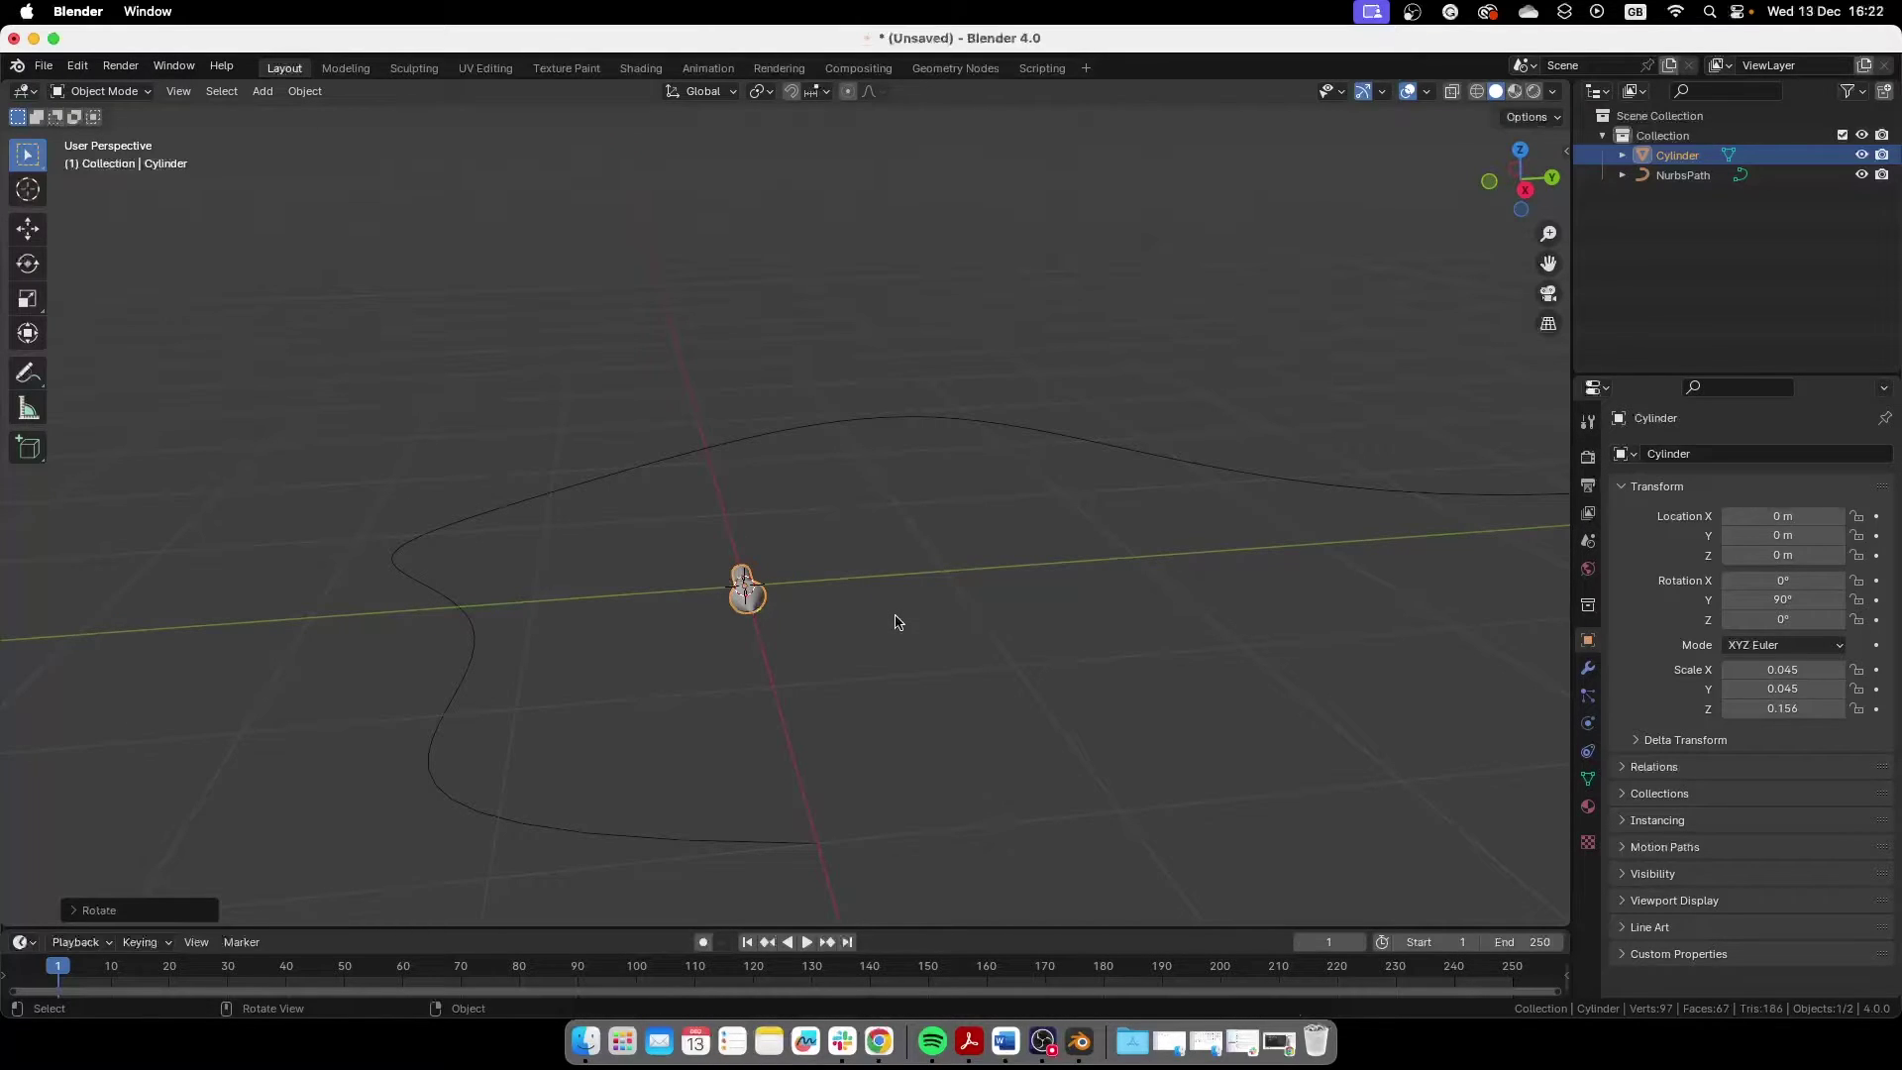
key(ctrl+a)
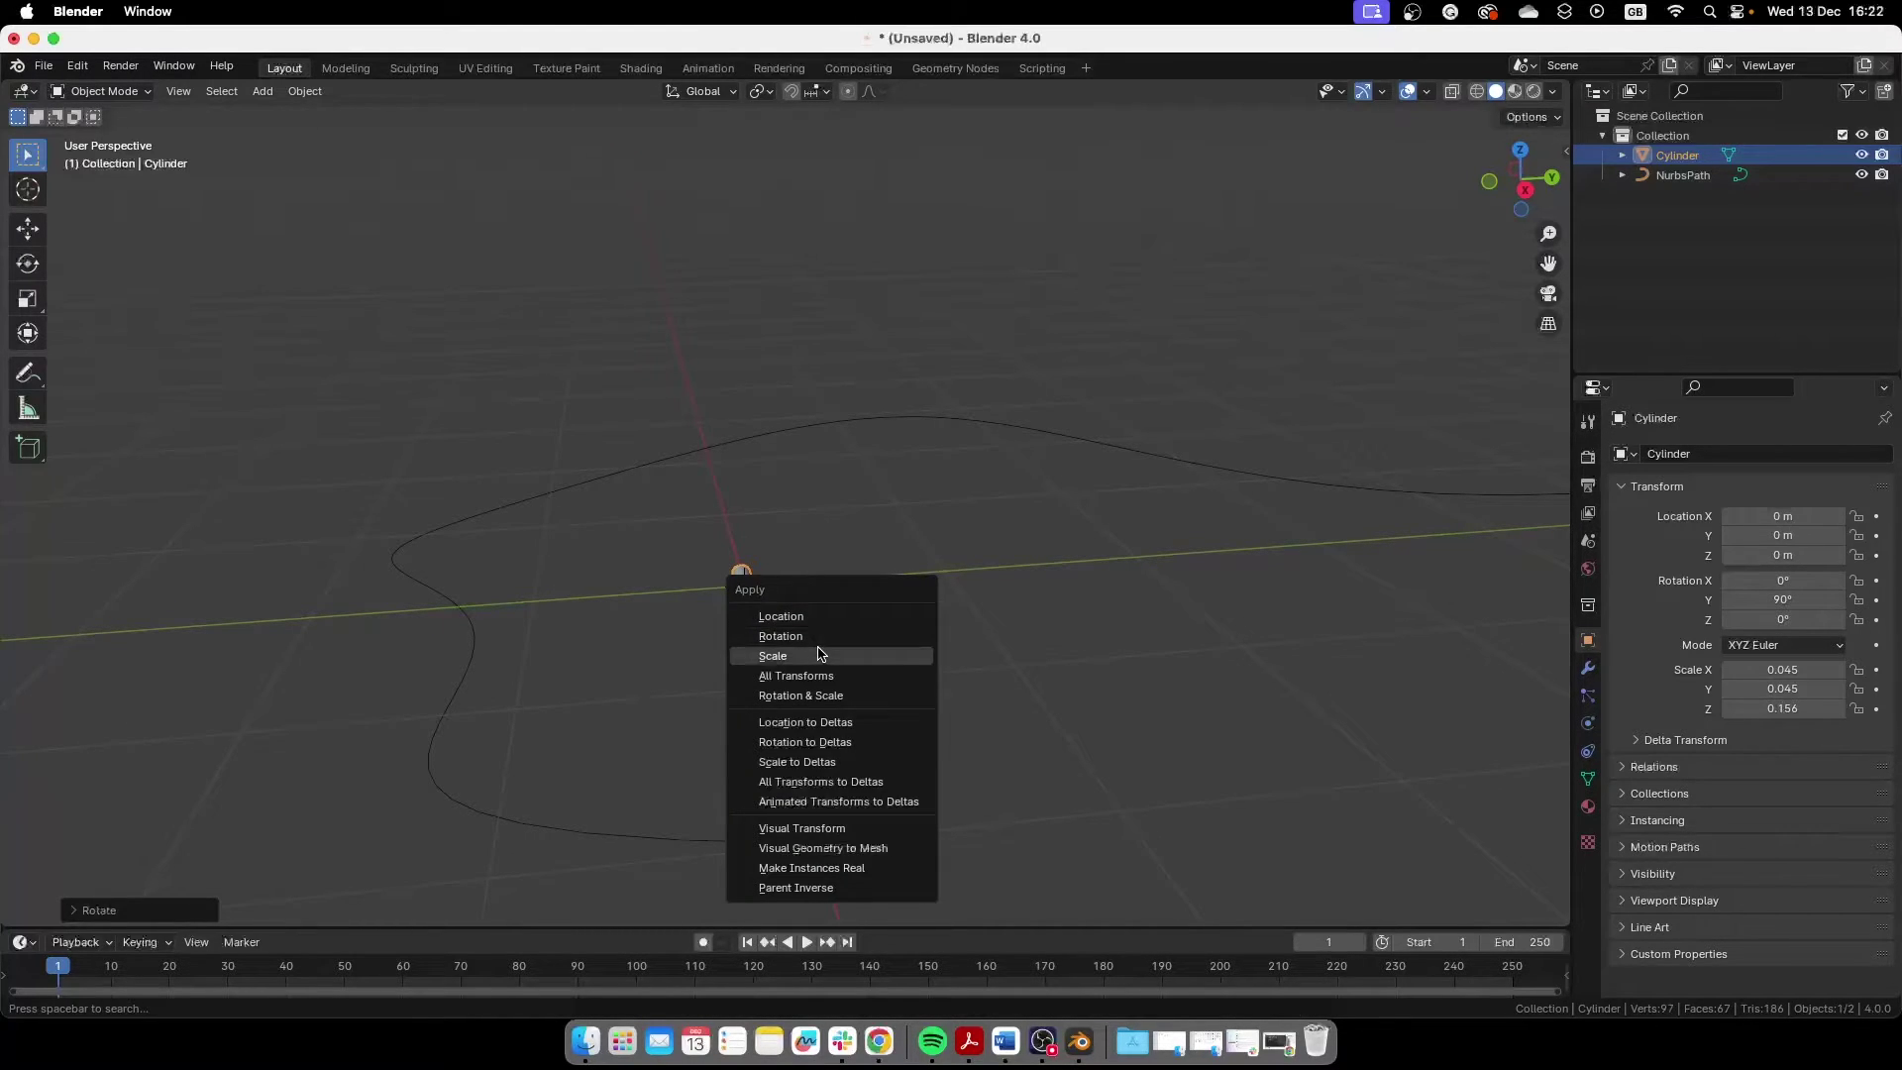
click(796, 676)
Step: Move the arrow along the Y axis to about -8.84 m, away from the path curve
middle_drag(836, 674, 862, 611)
key(g)
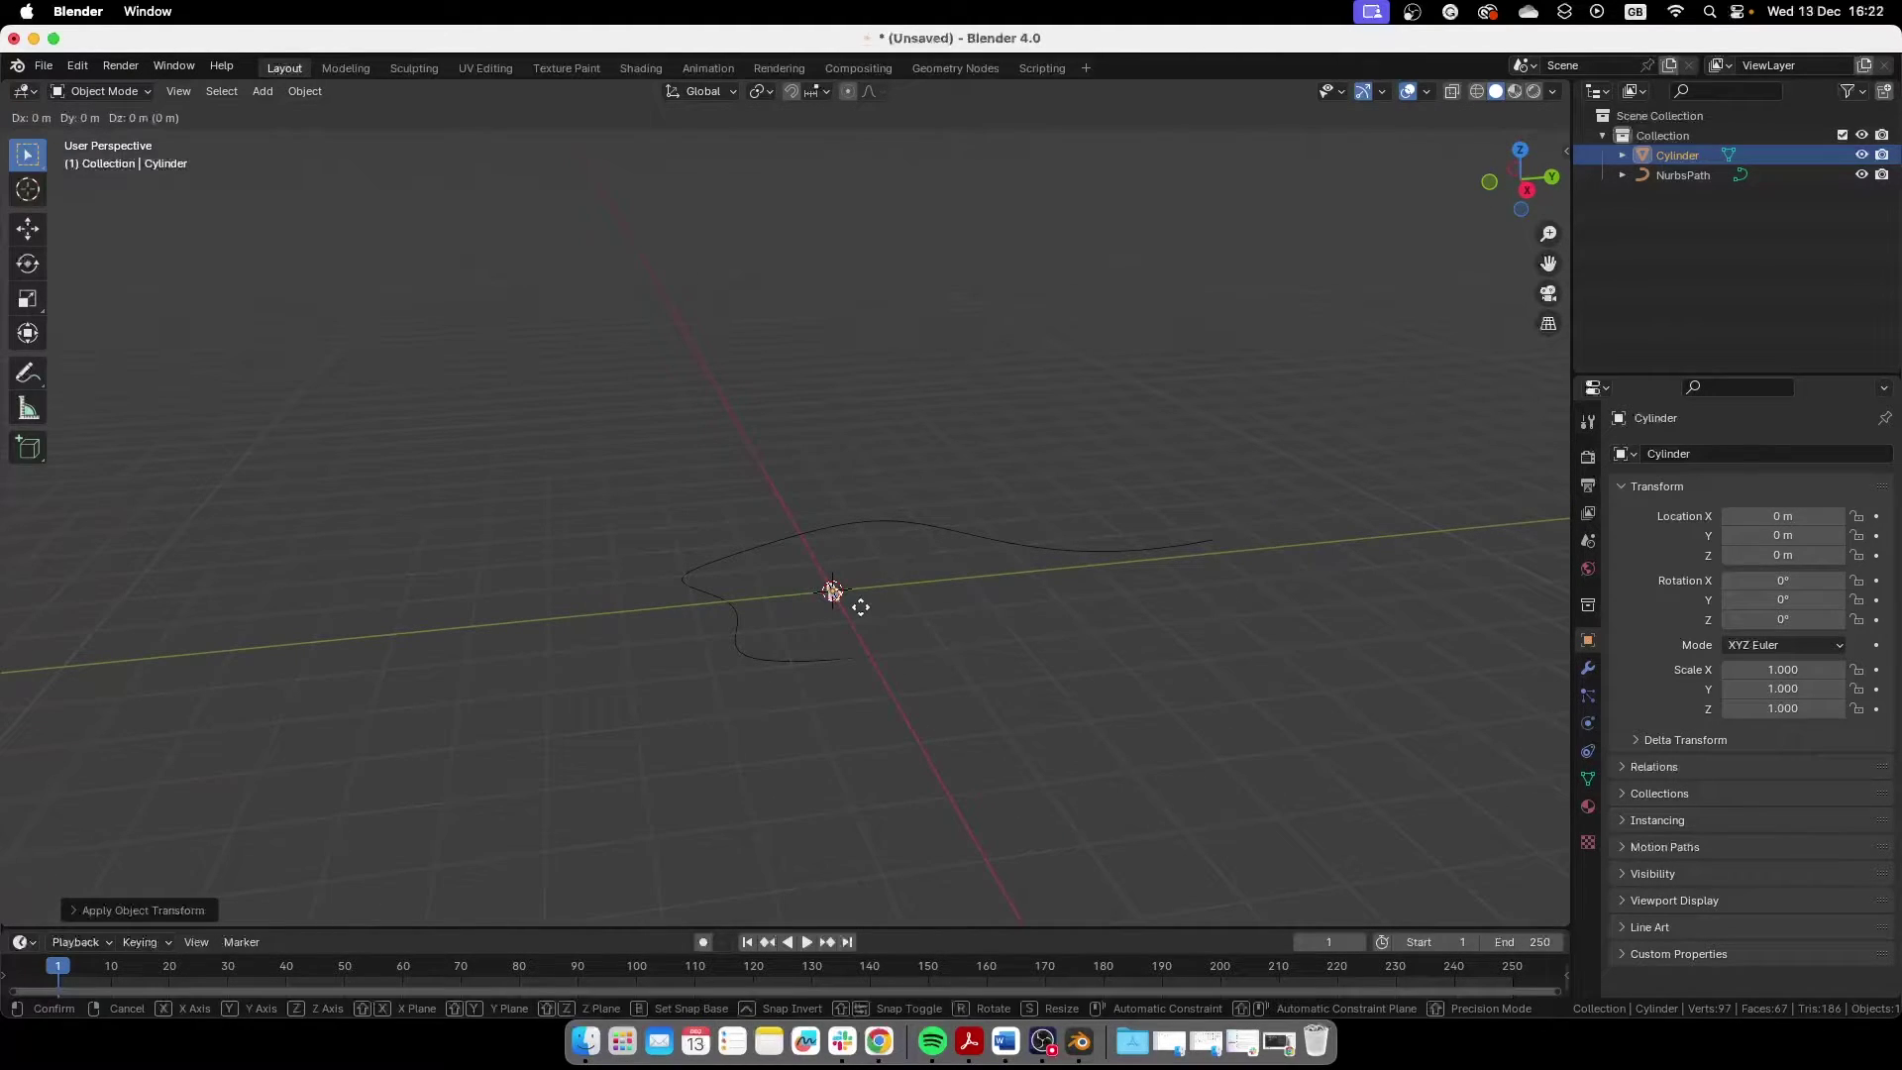
key(z)
key(x)
key(y)
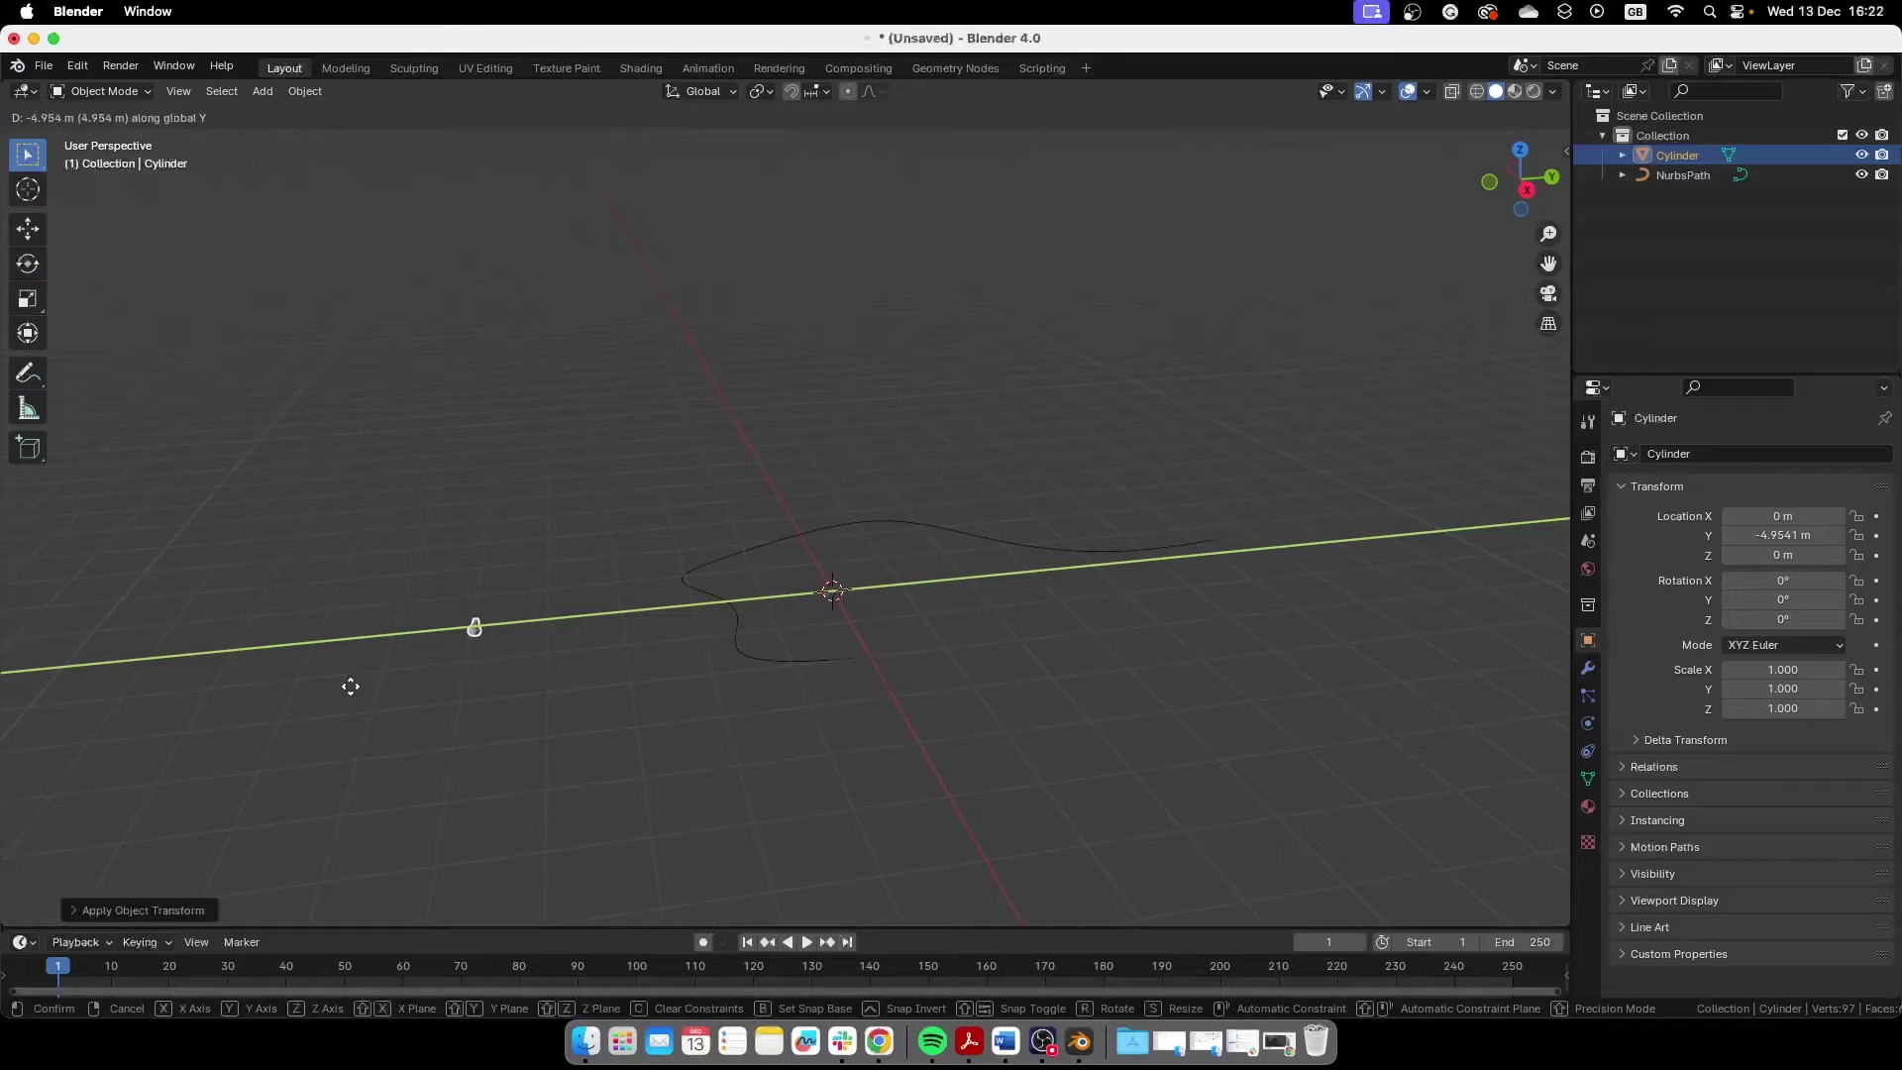
click(198, 698)
Step: Add a Geometry Nodes modifier to the path curve and assign the Arrows node group to it
middle_drag(720, 761, 836, 674)
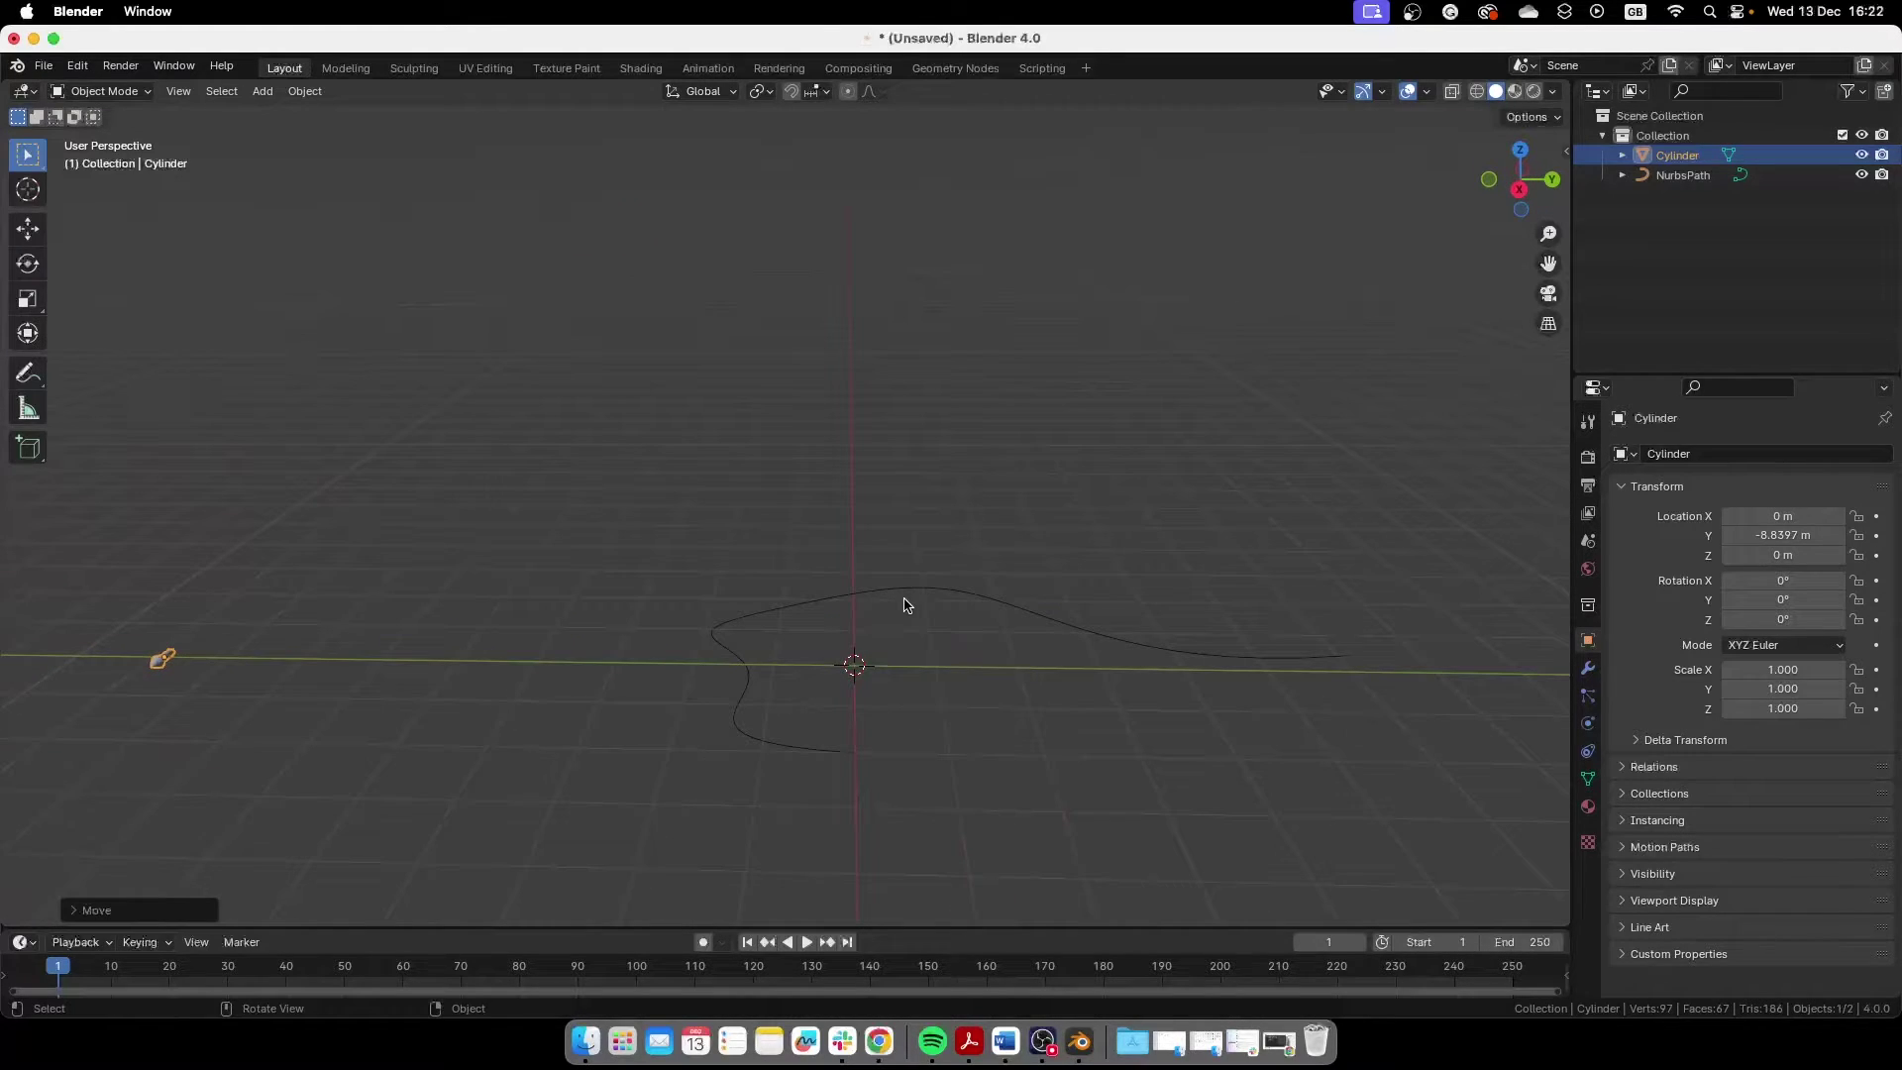
click(905, 599)
middle_drag(1019, 680, 1080, 684)
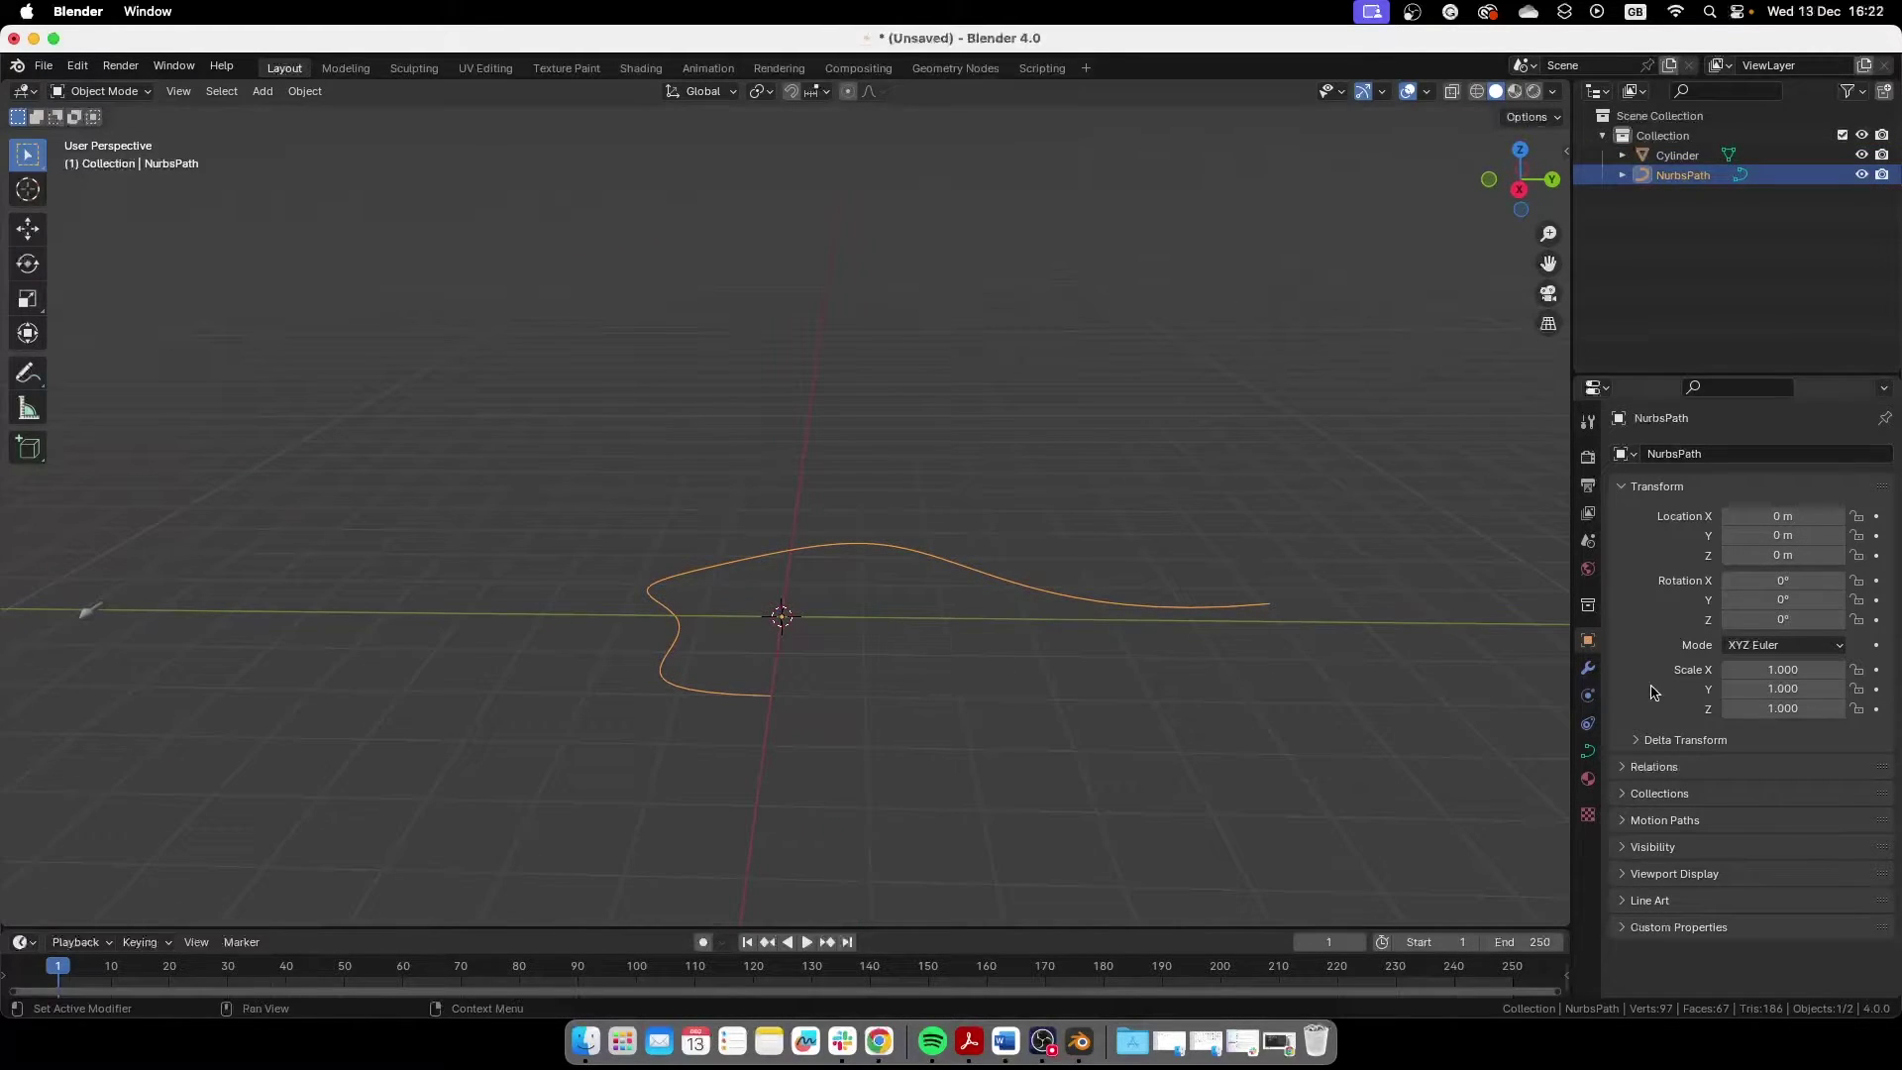
click(1590, 674)
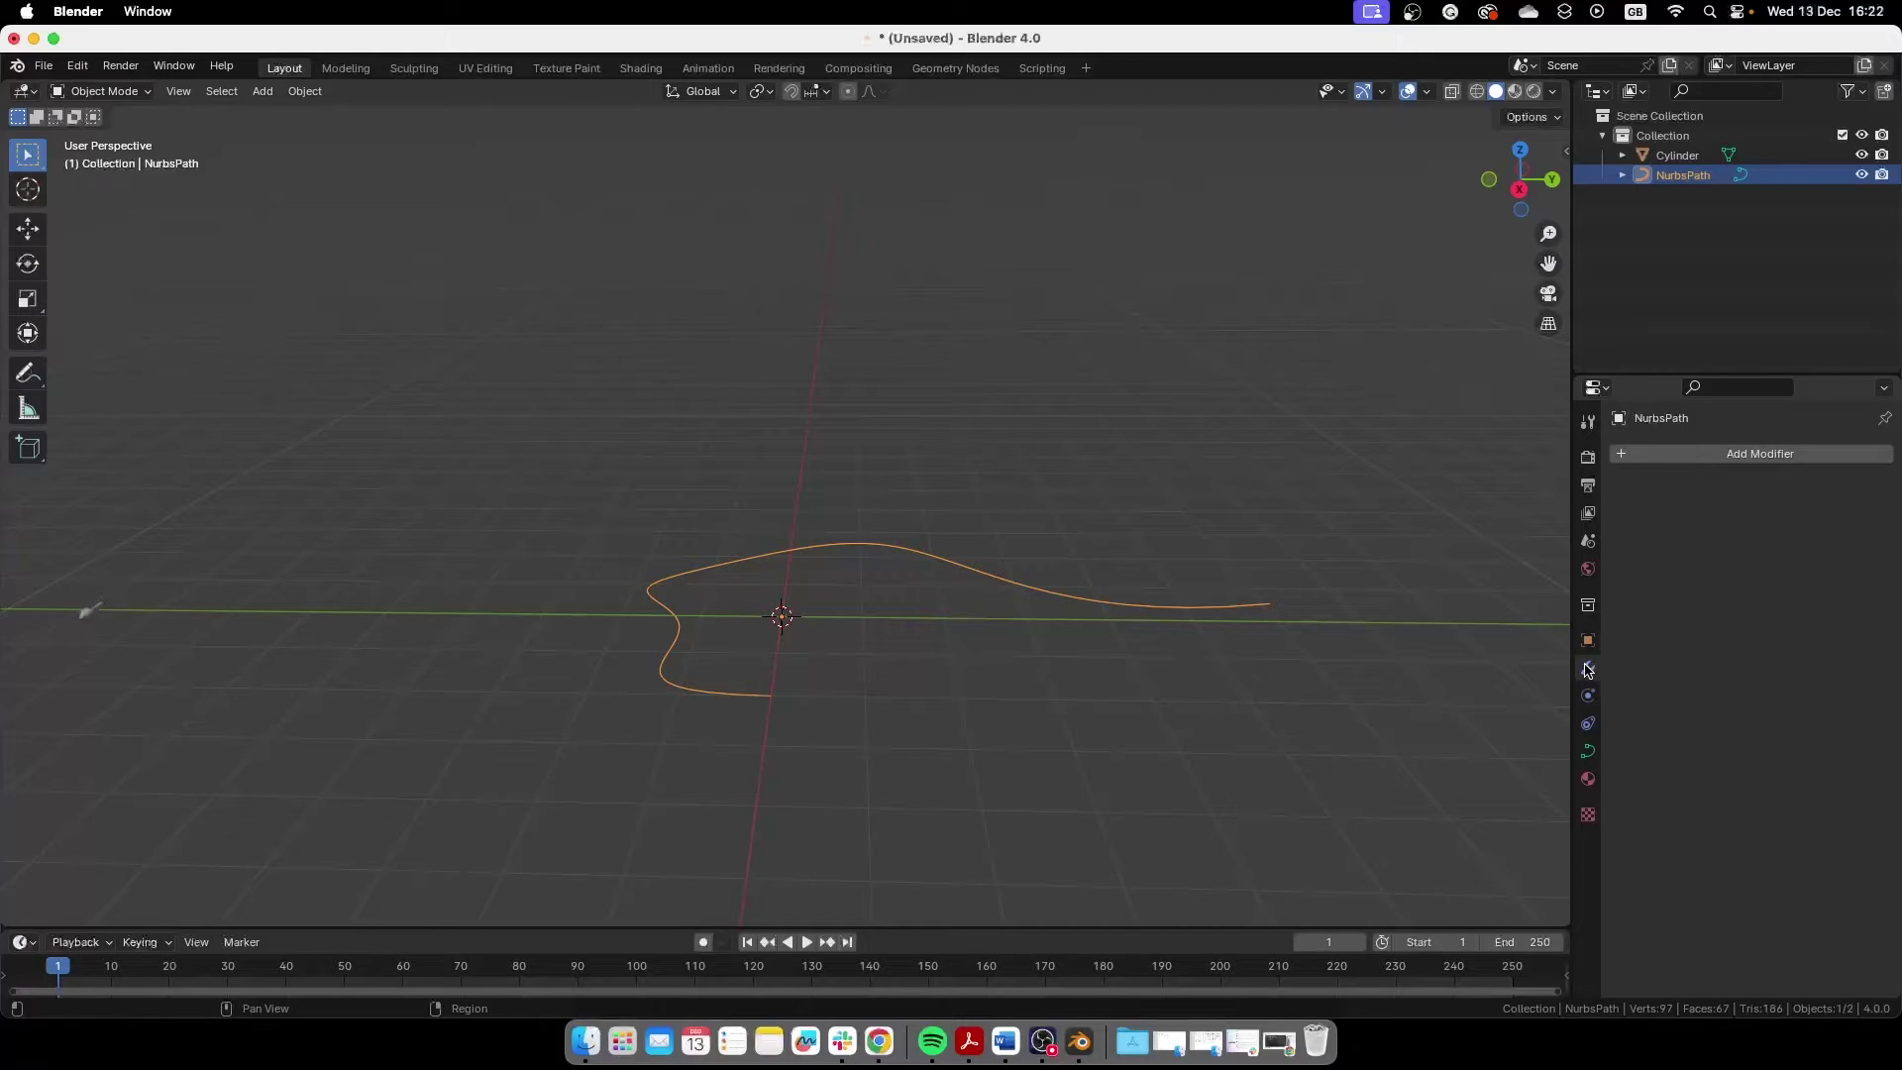
click(1688, 454)
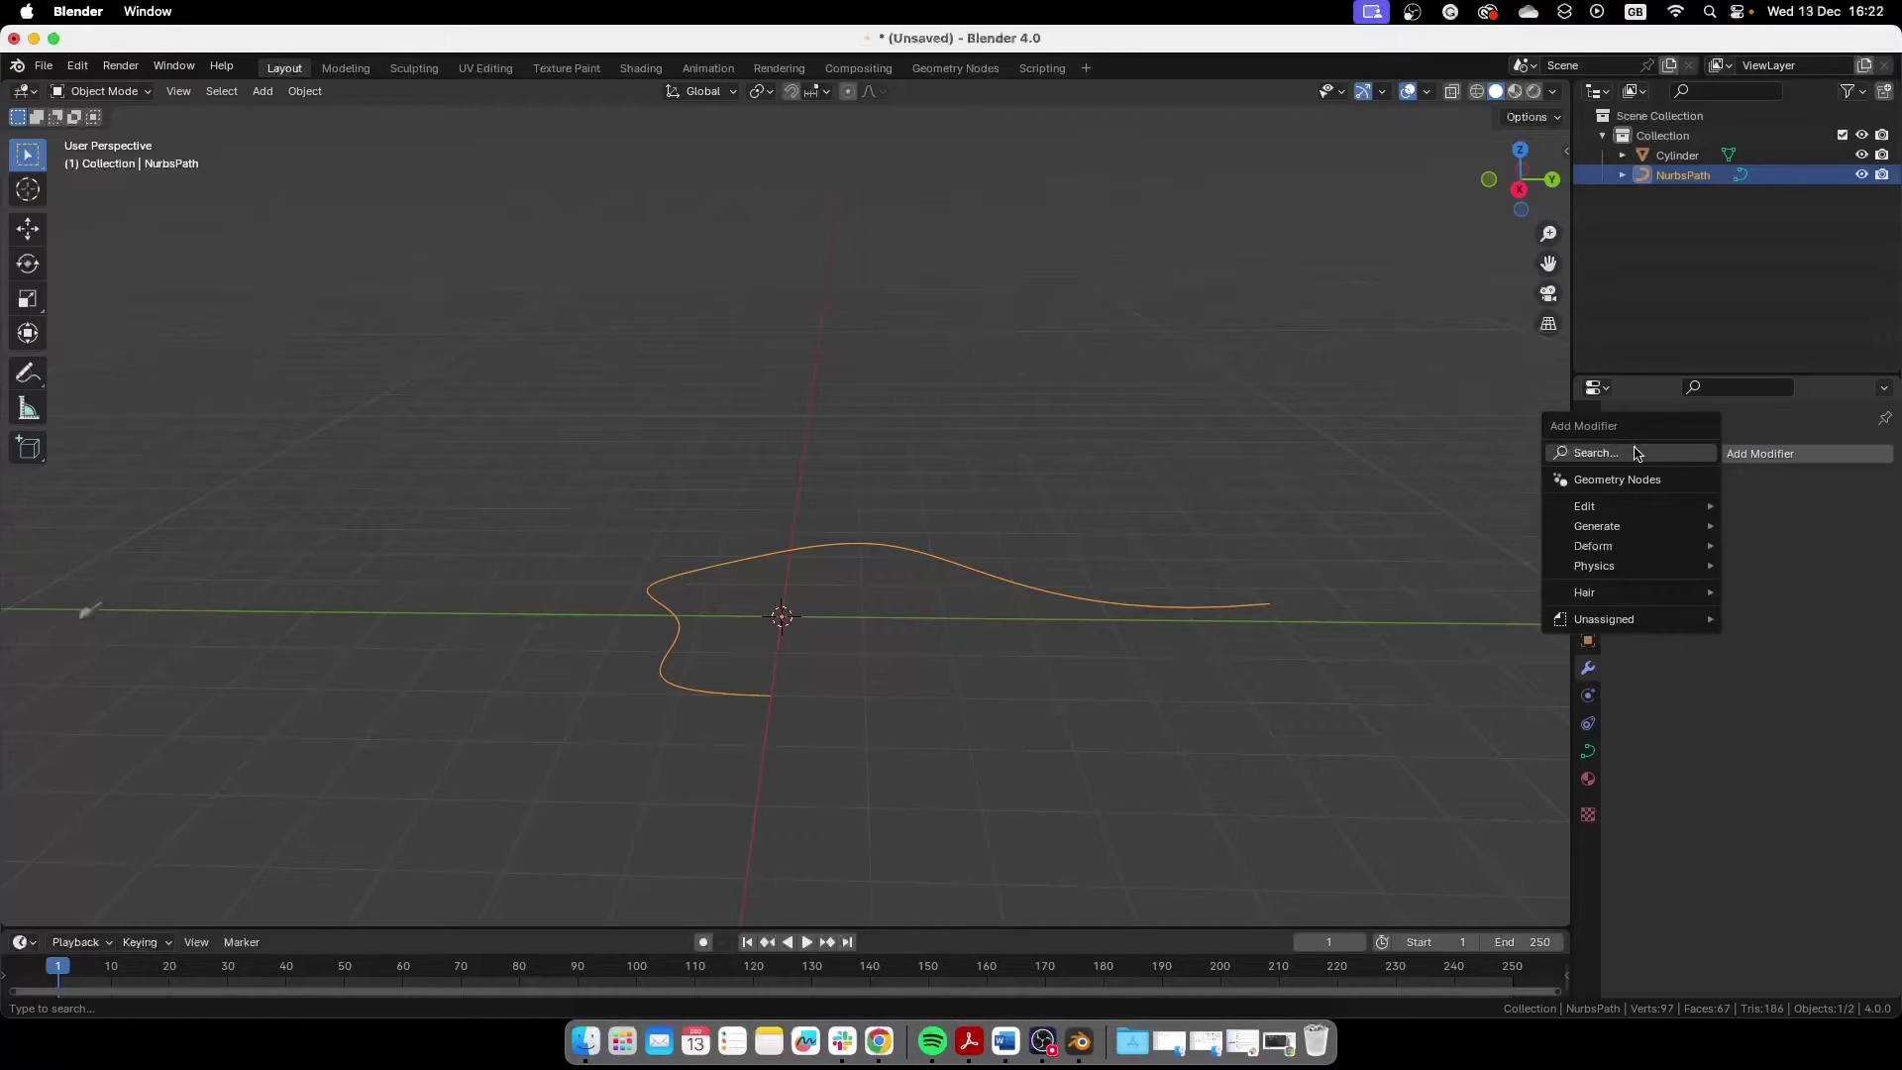
click(1630, 479)
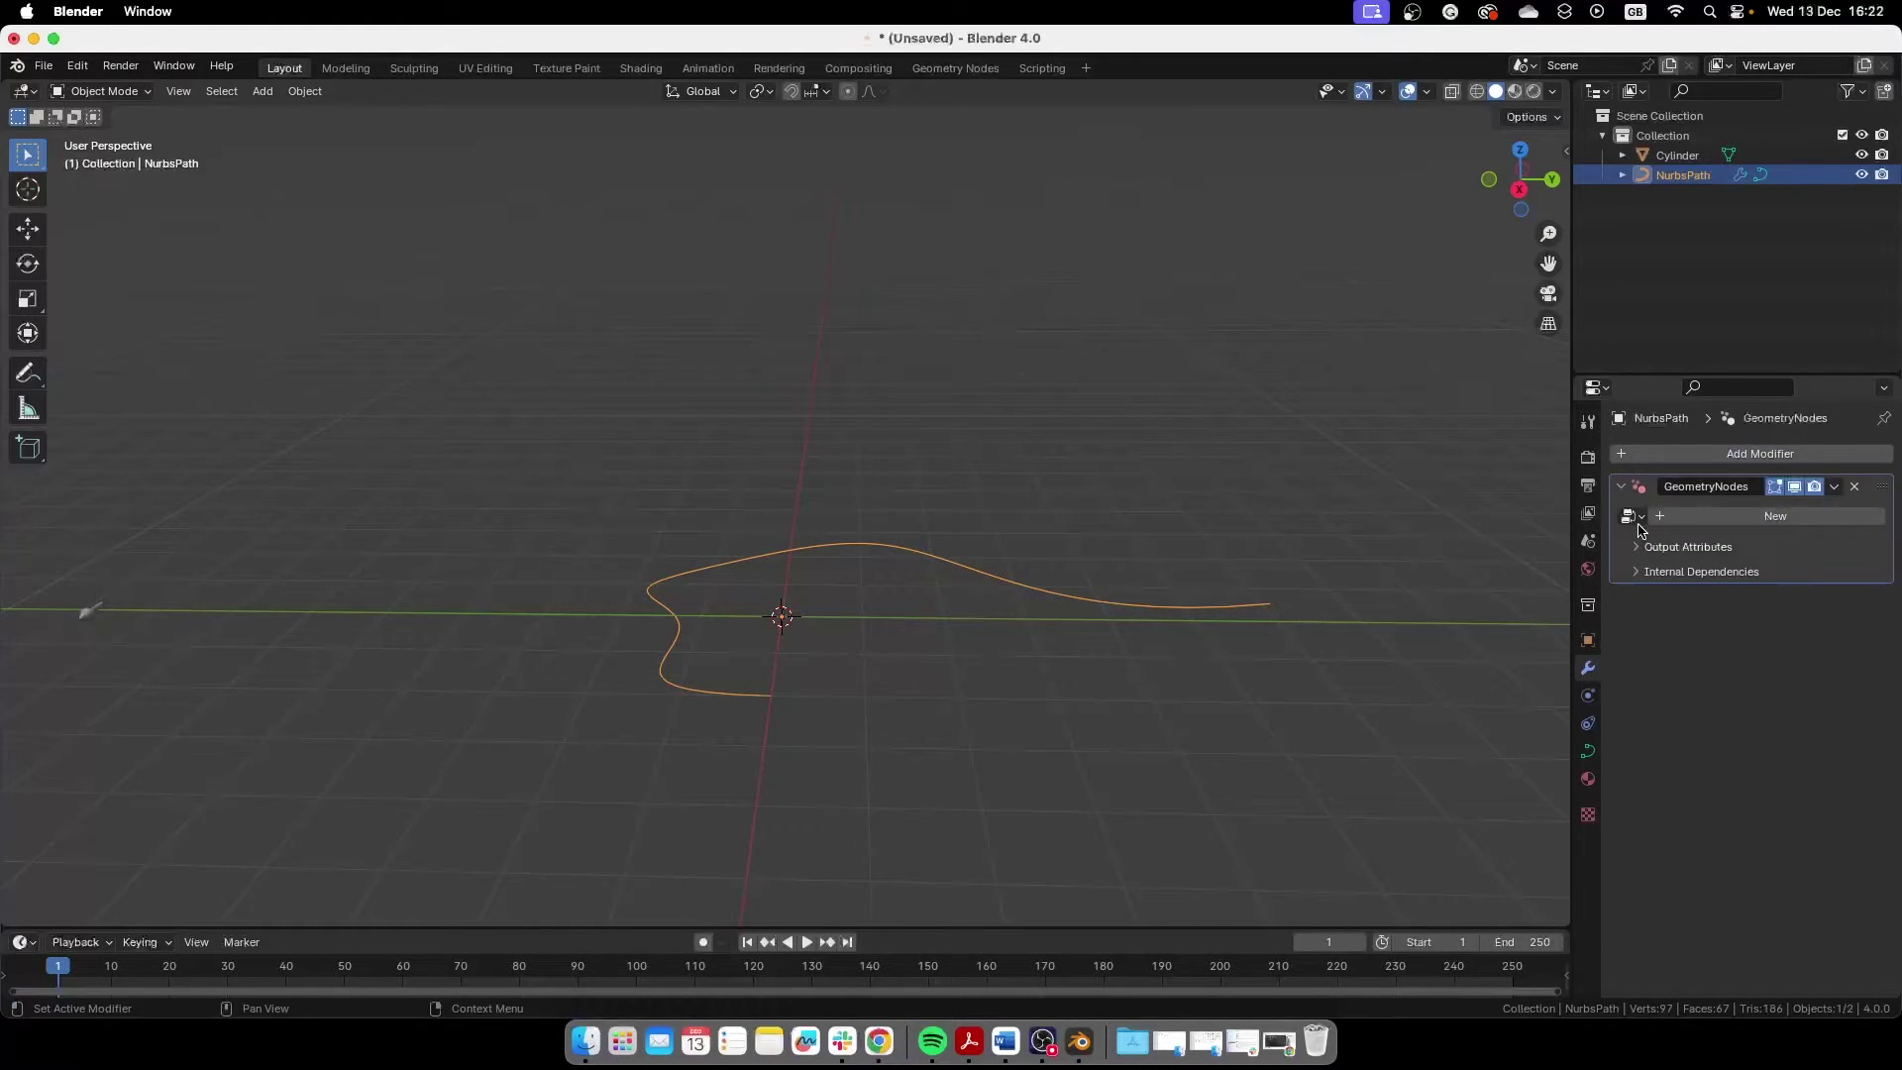
click(1629, 516)
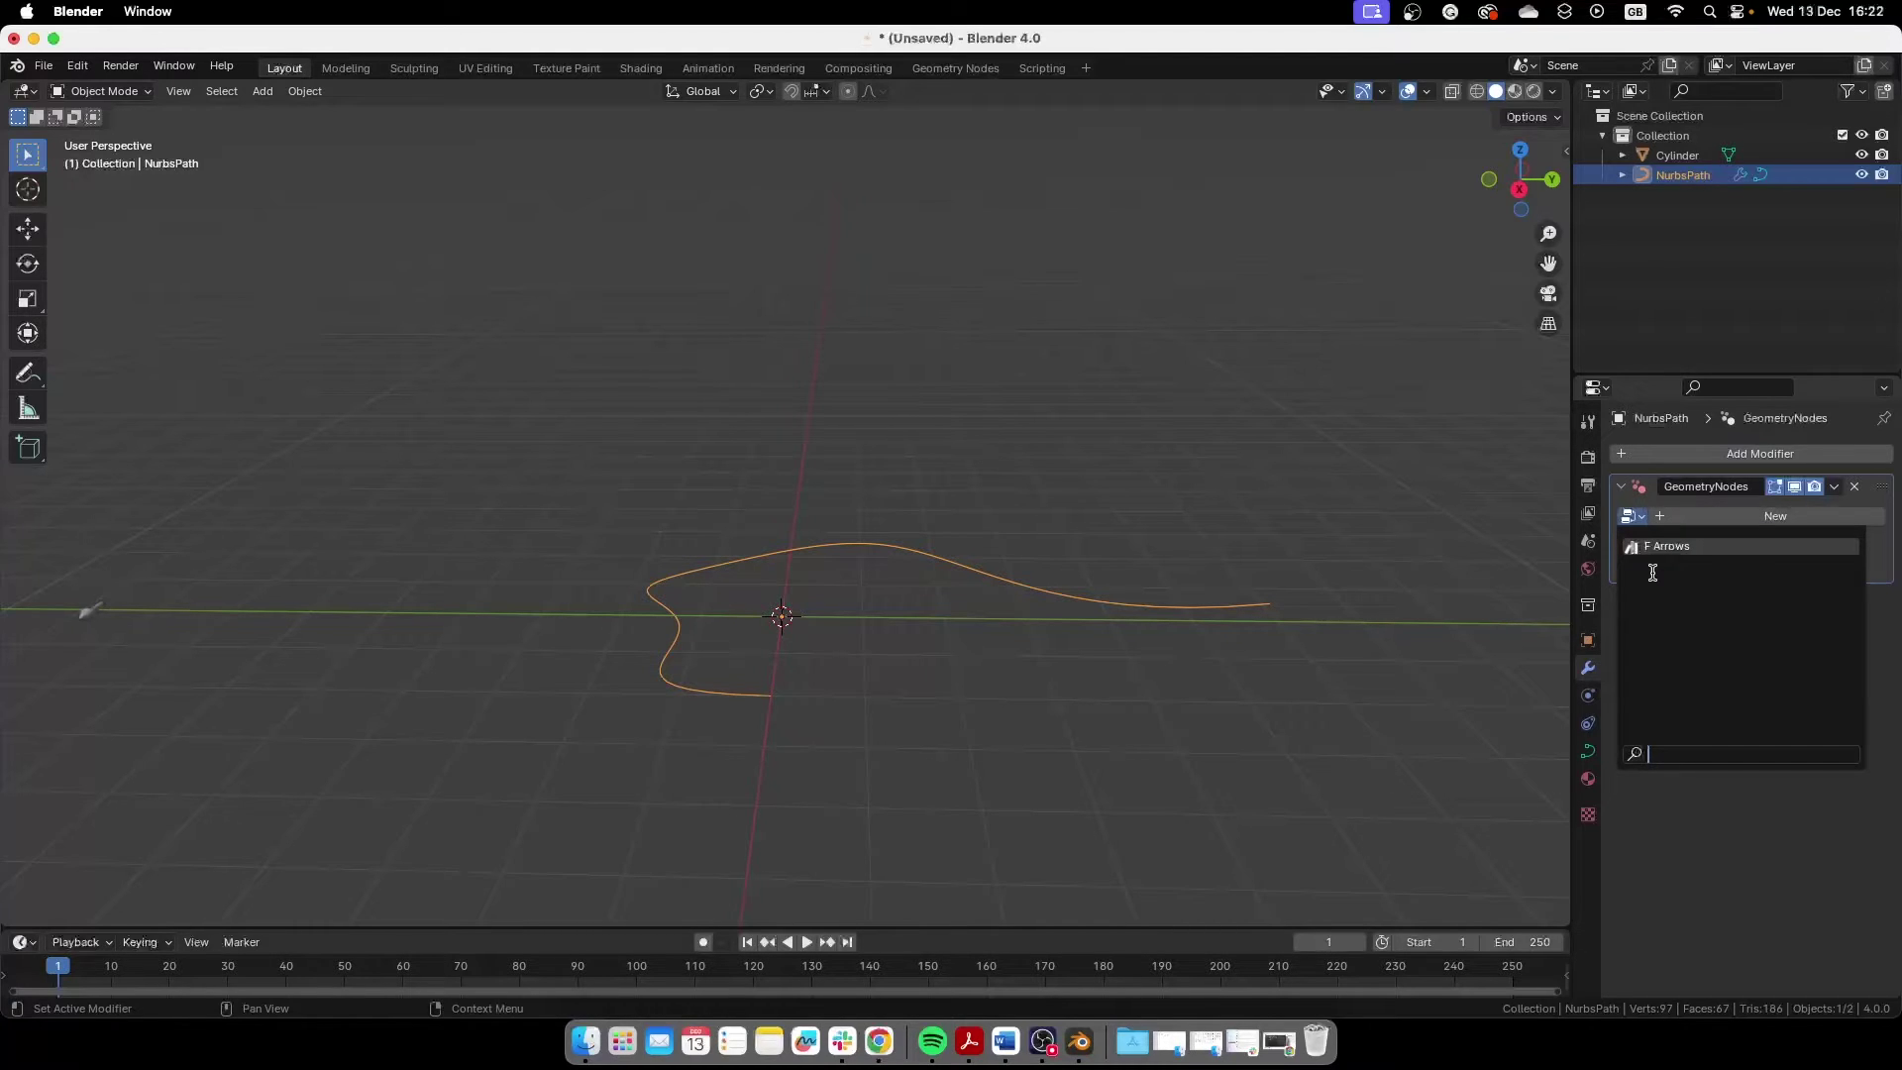
click(1685, 548)
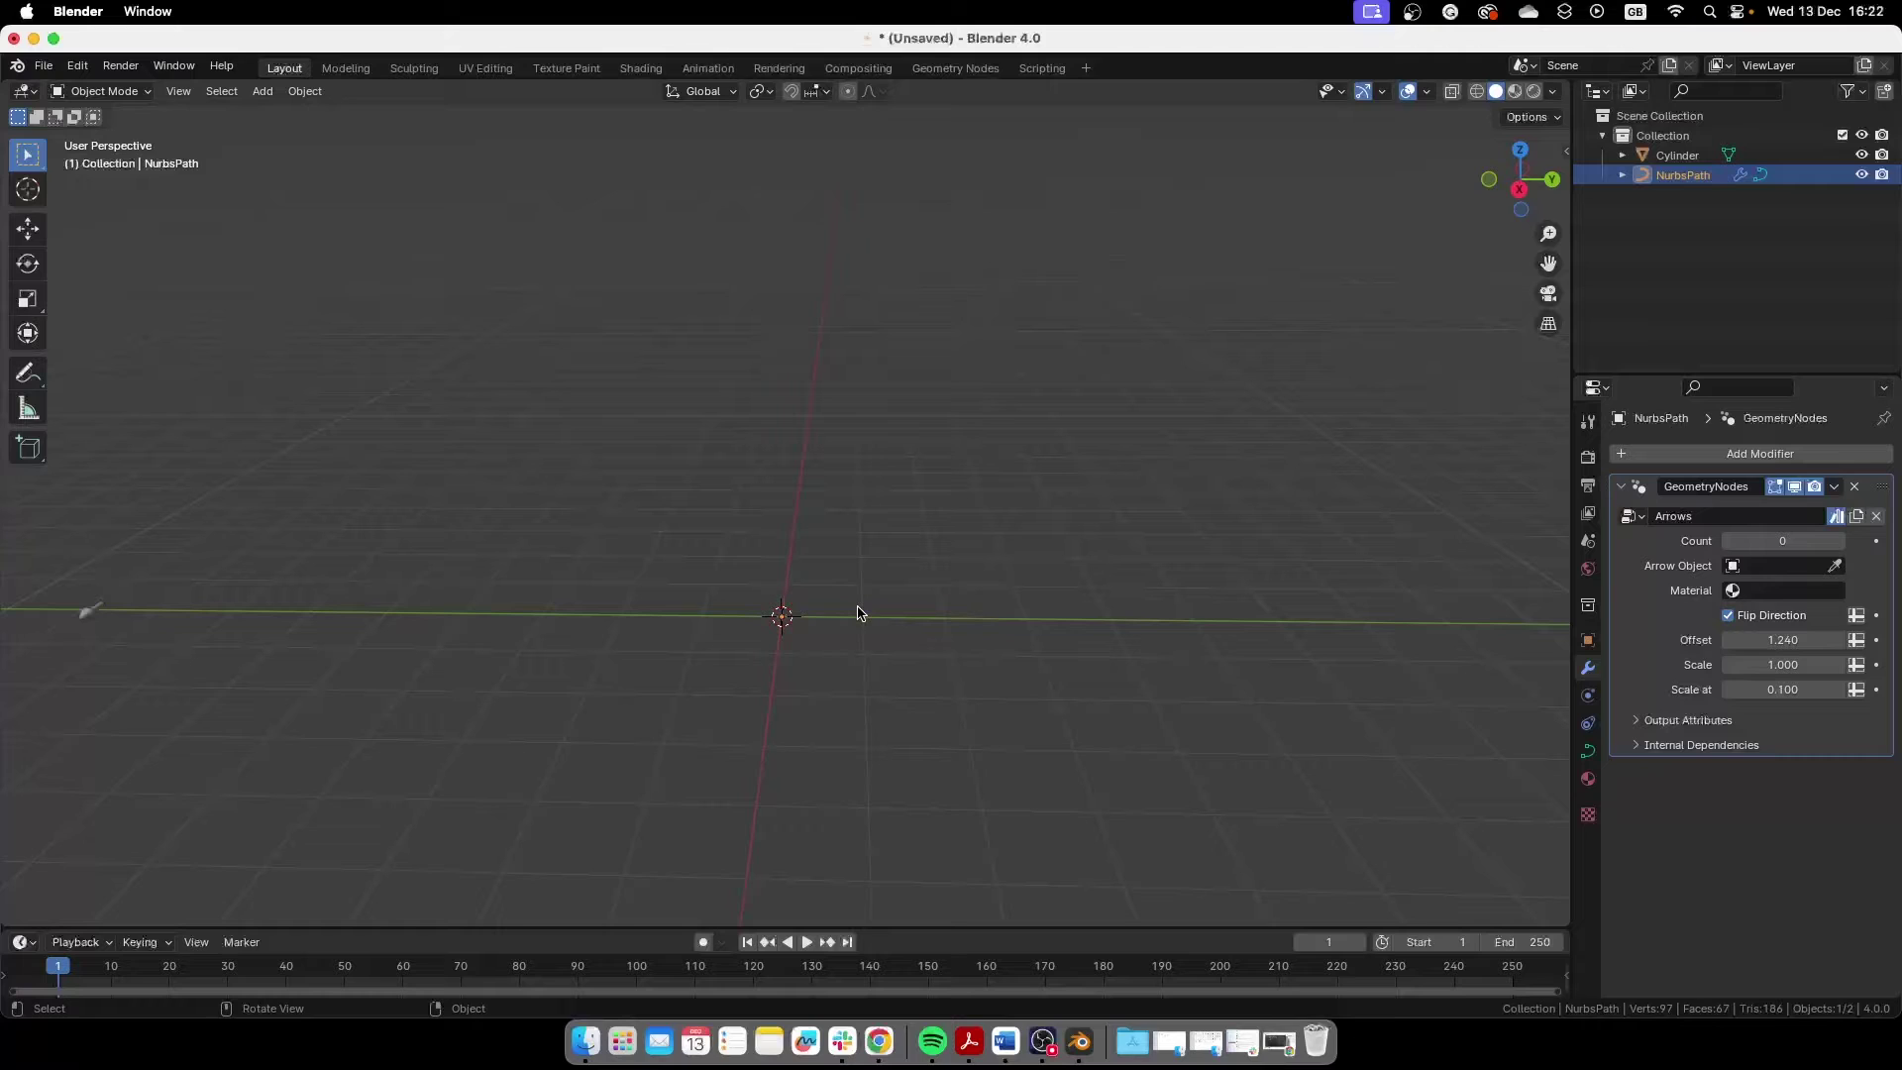
Step: Set the modifier's Arrow Object to the joined Cylinder arrow and its Count to 14
middle_drag(862, 603, 853, 605)
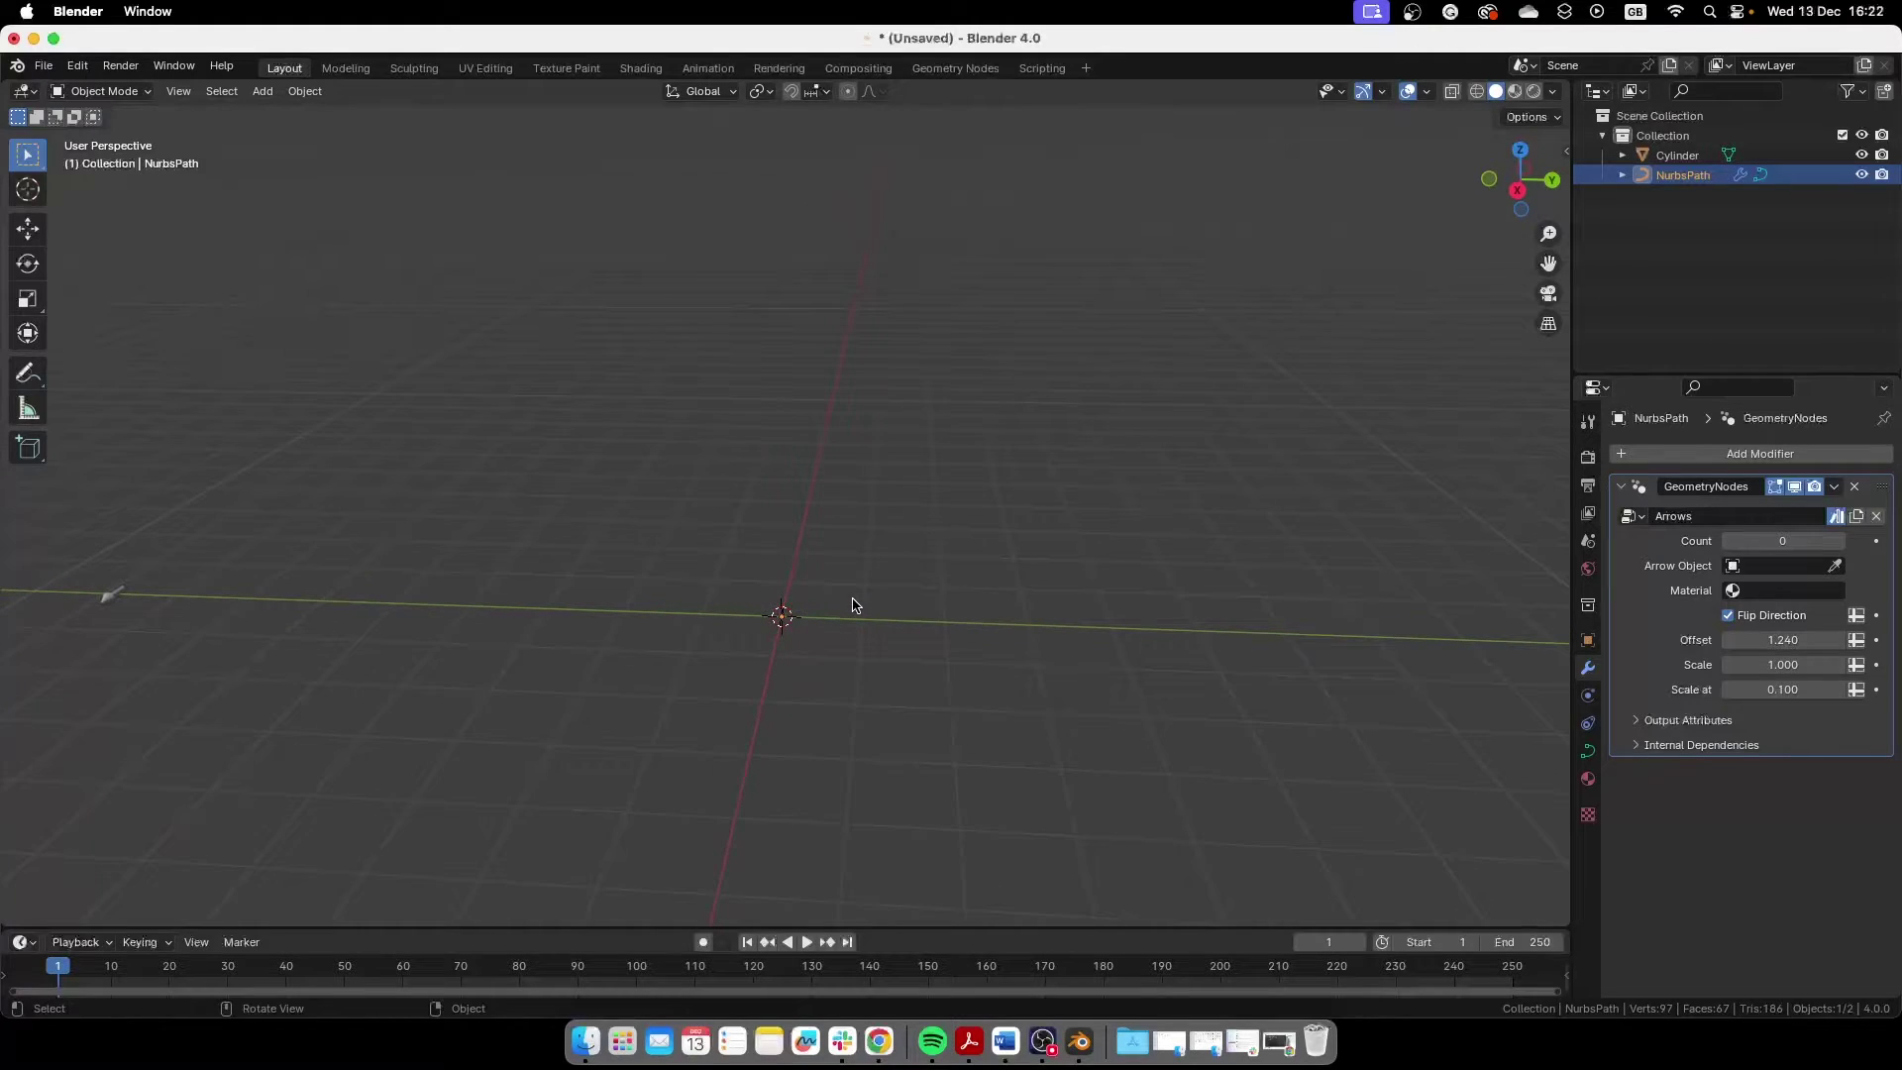
click(1832, 567)
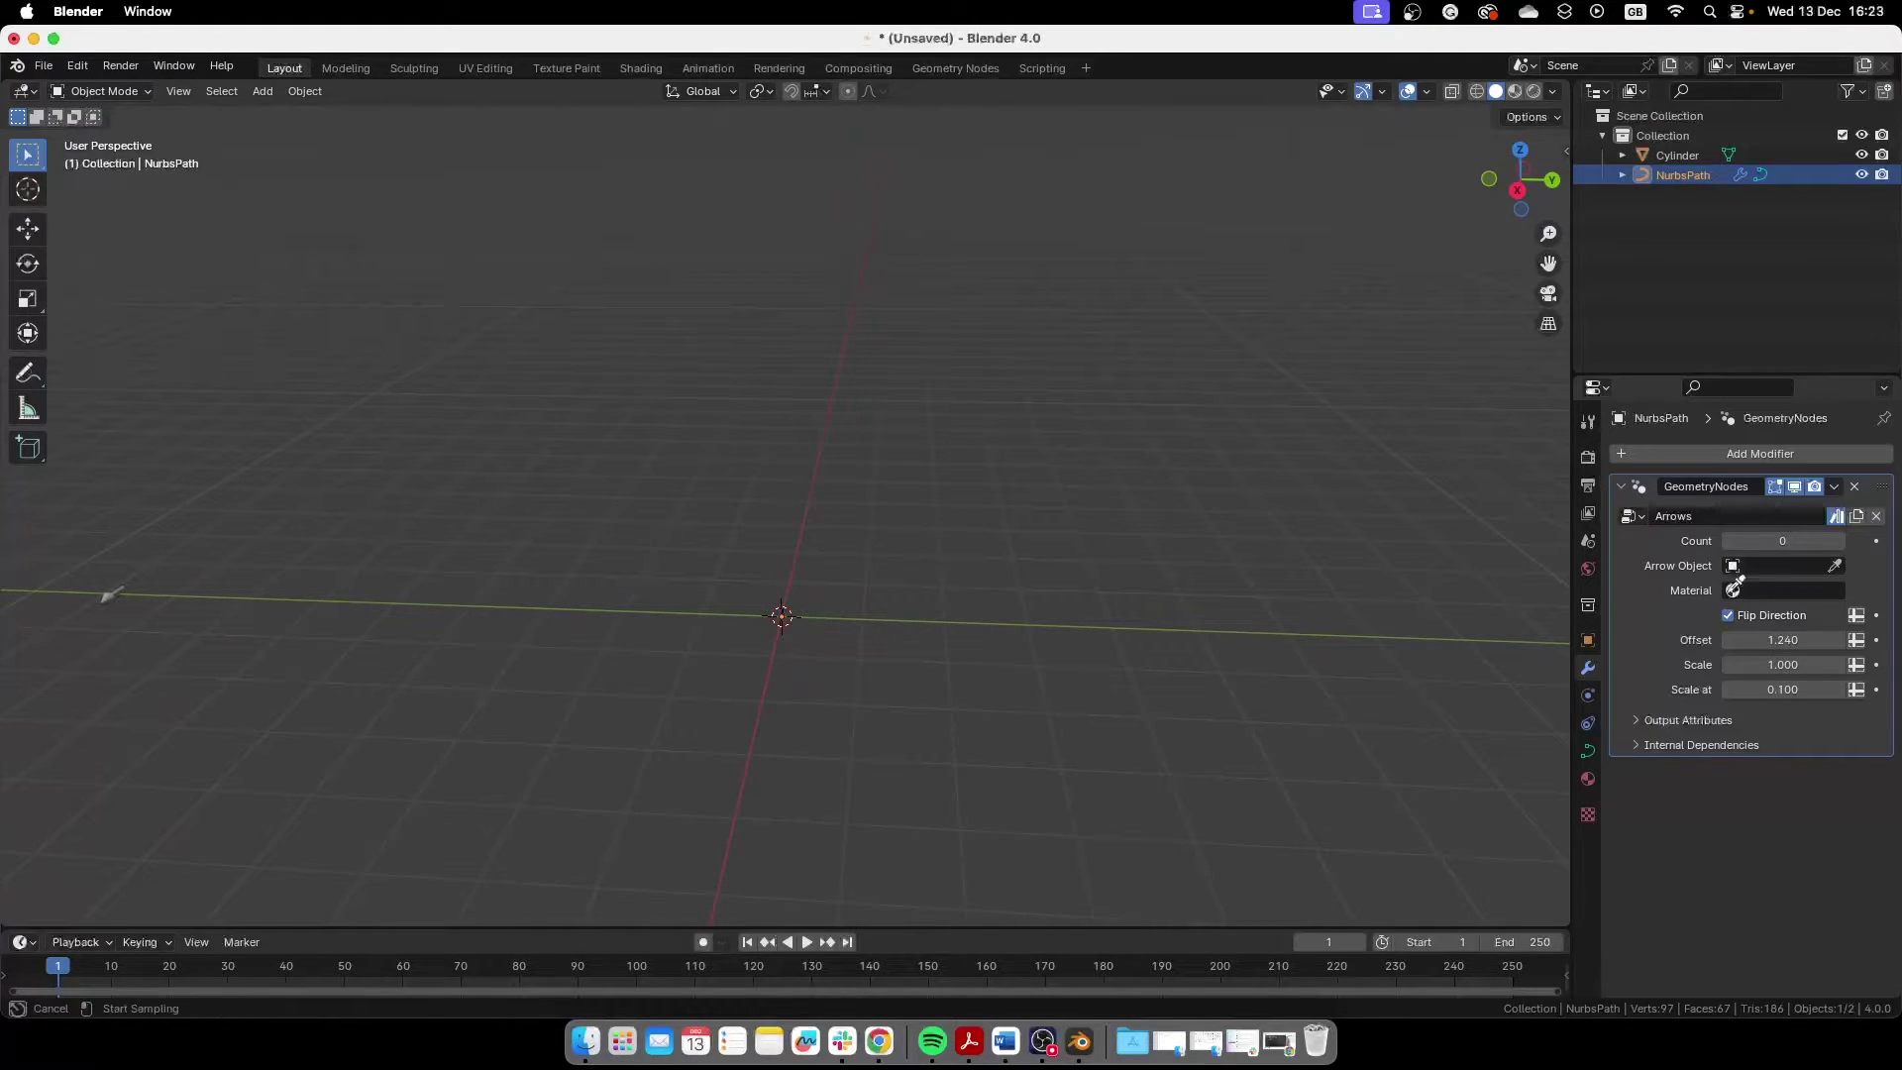
click(106, 596)
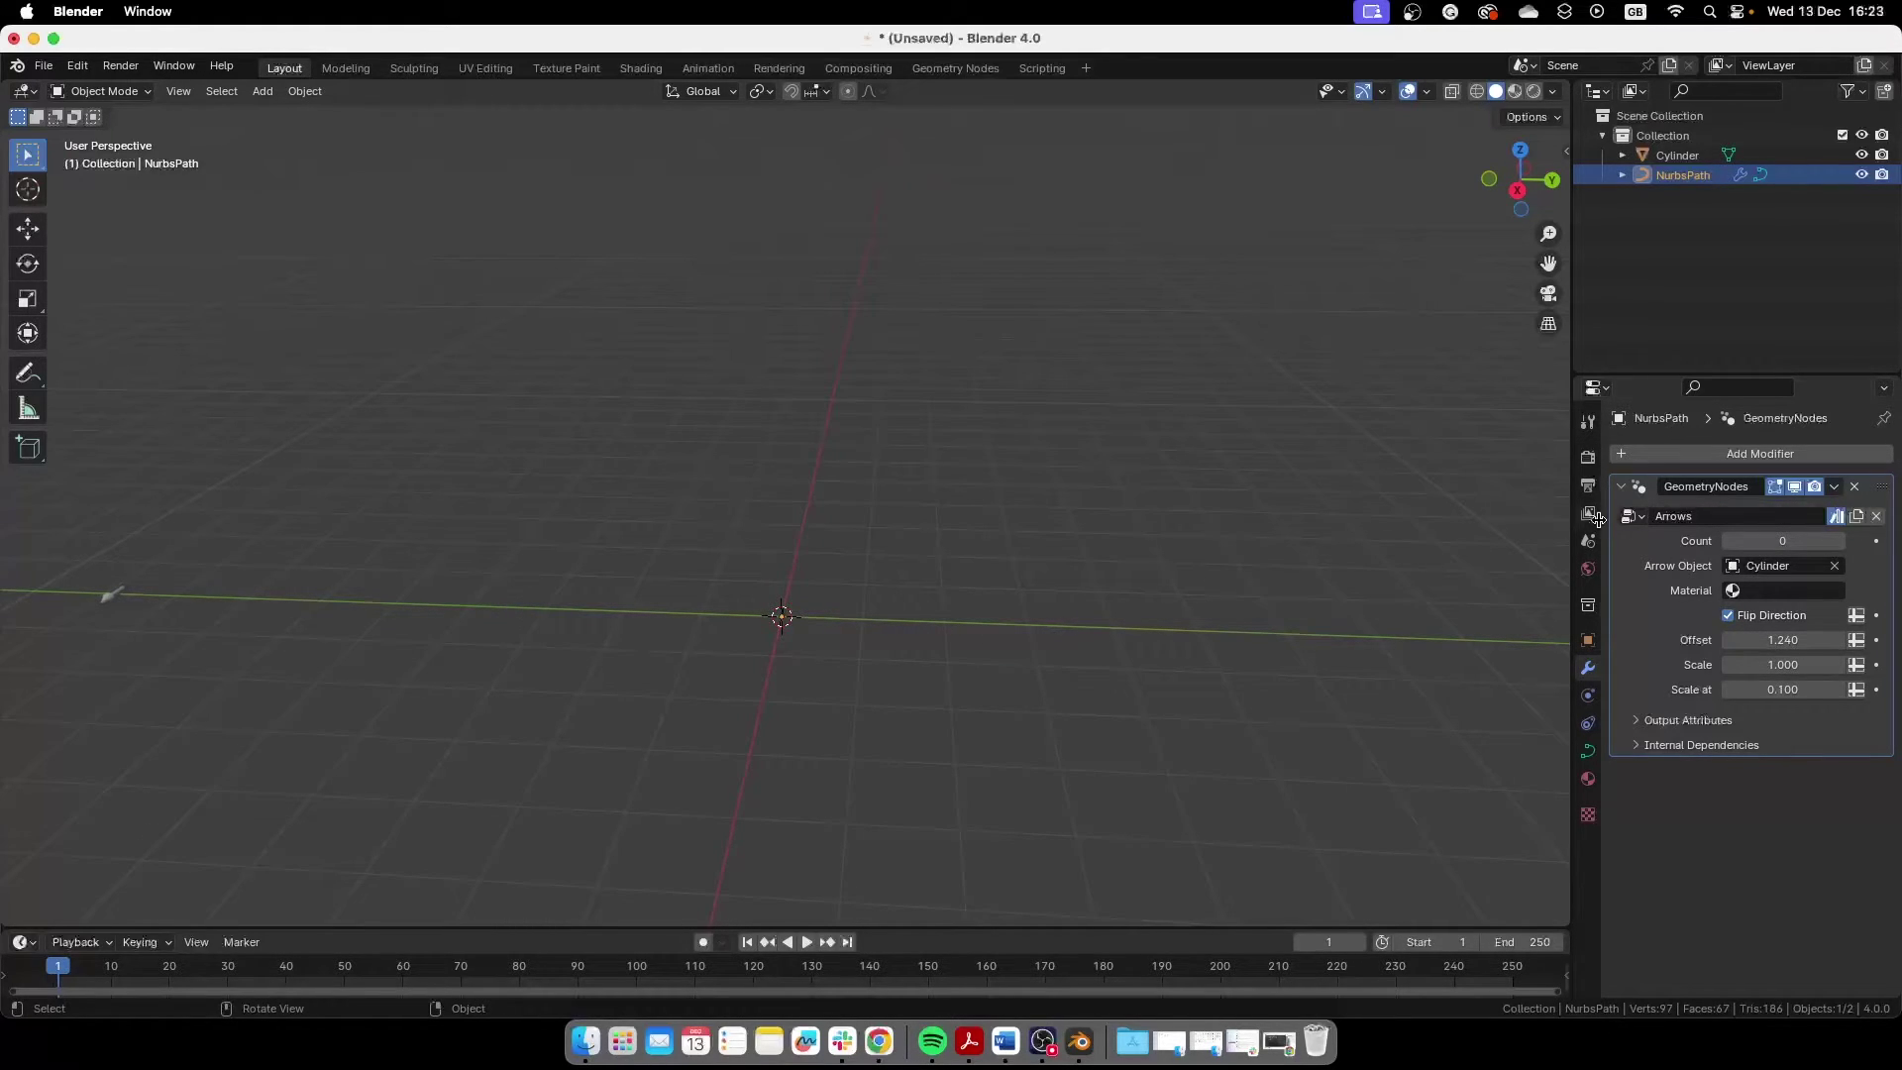
drag(1783, 542, 1813, 541)
middle_drag(977, 620, 1060, 624)
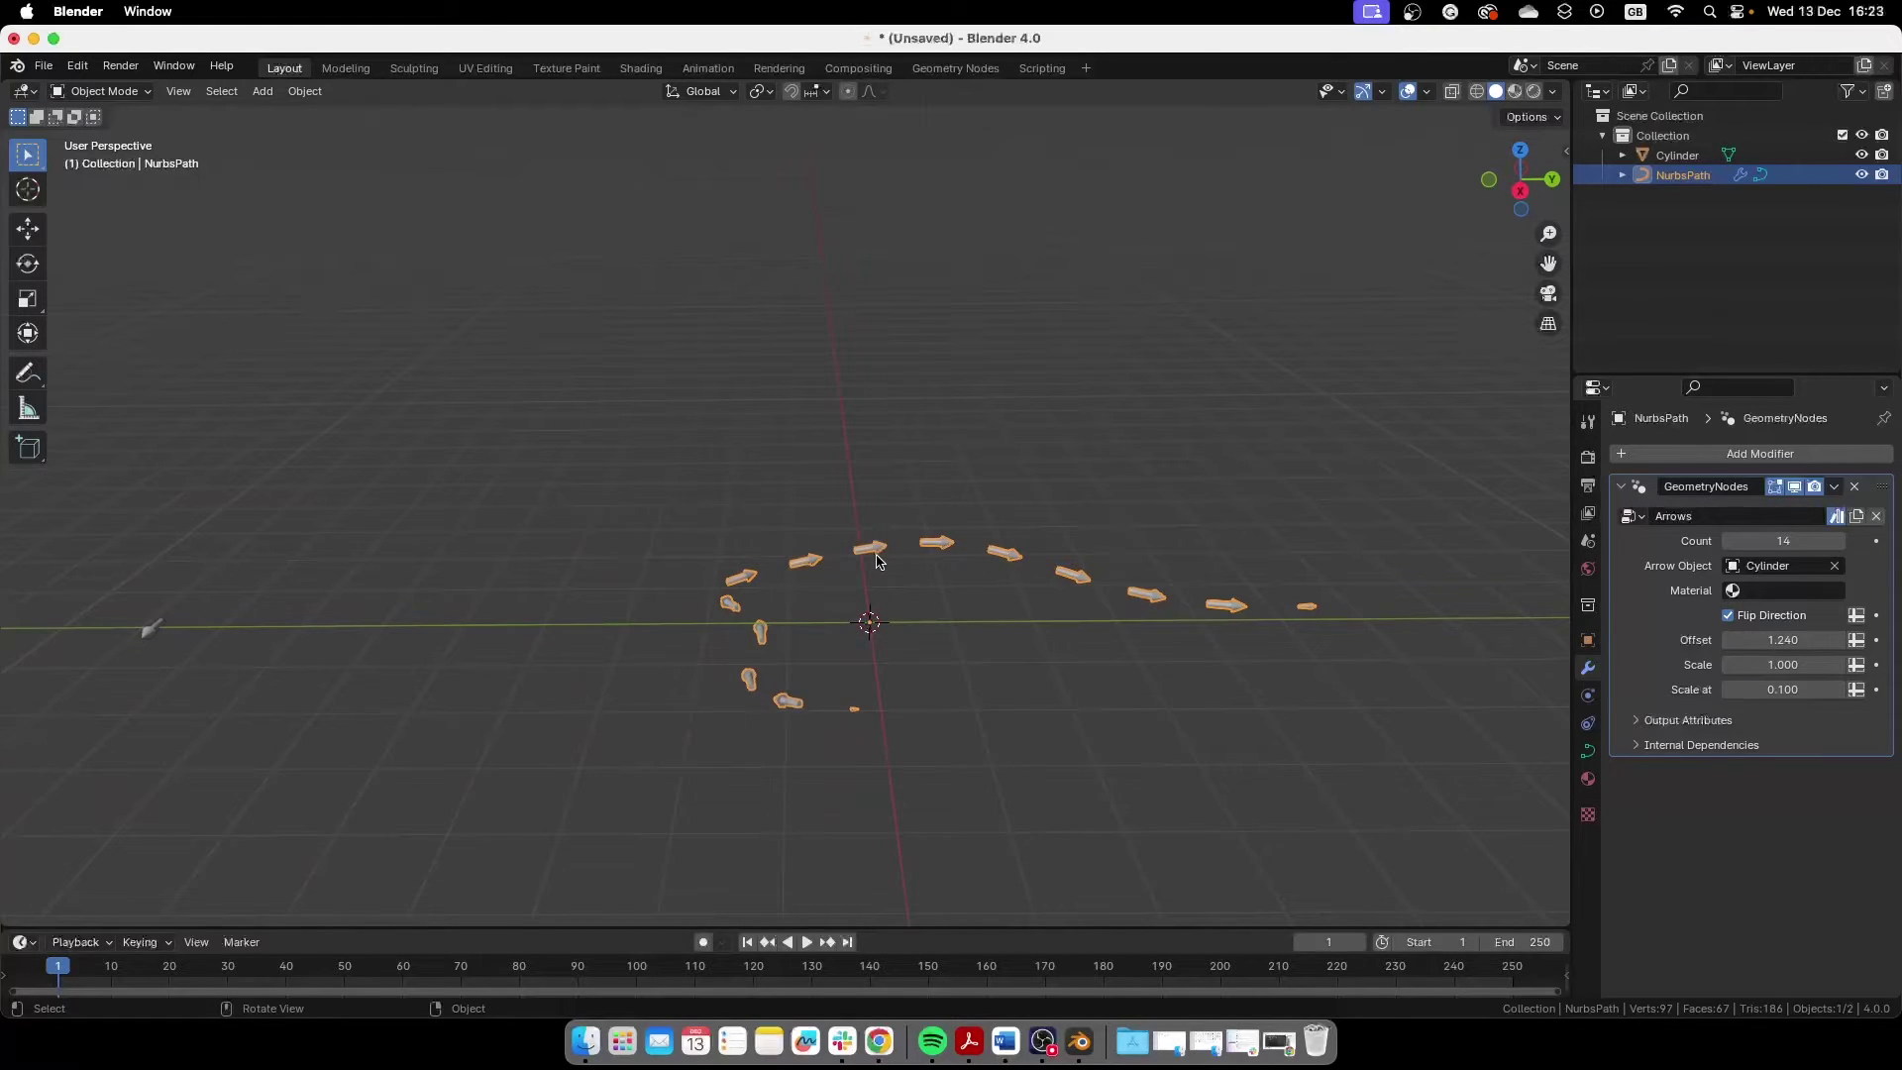
Step: Compare the source arrow's orientation with the arrow instances along the path
click(156, 631)
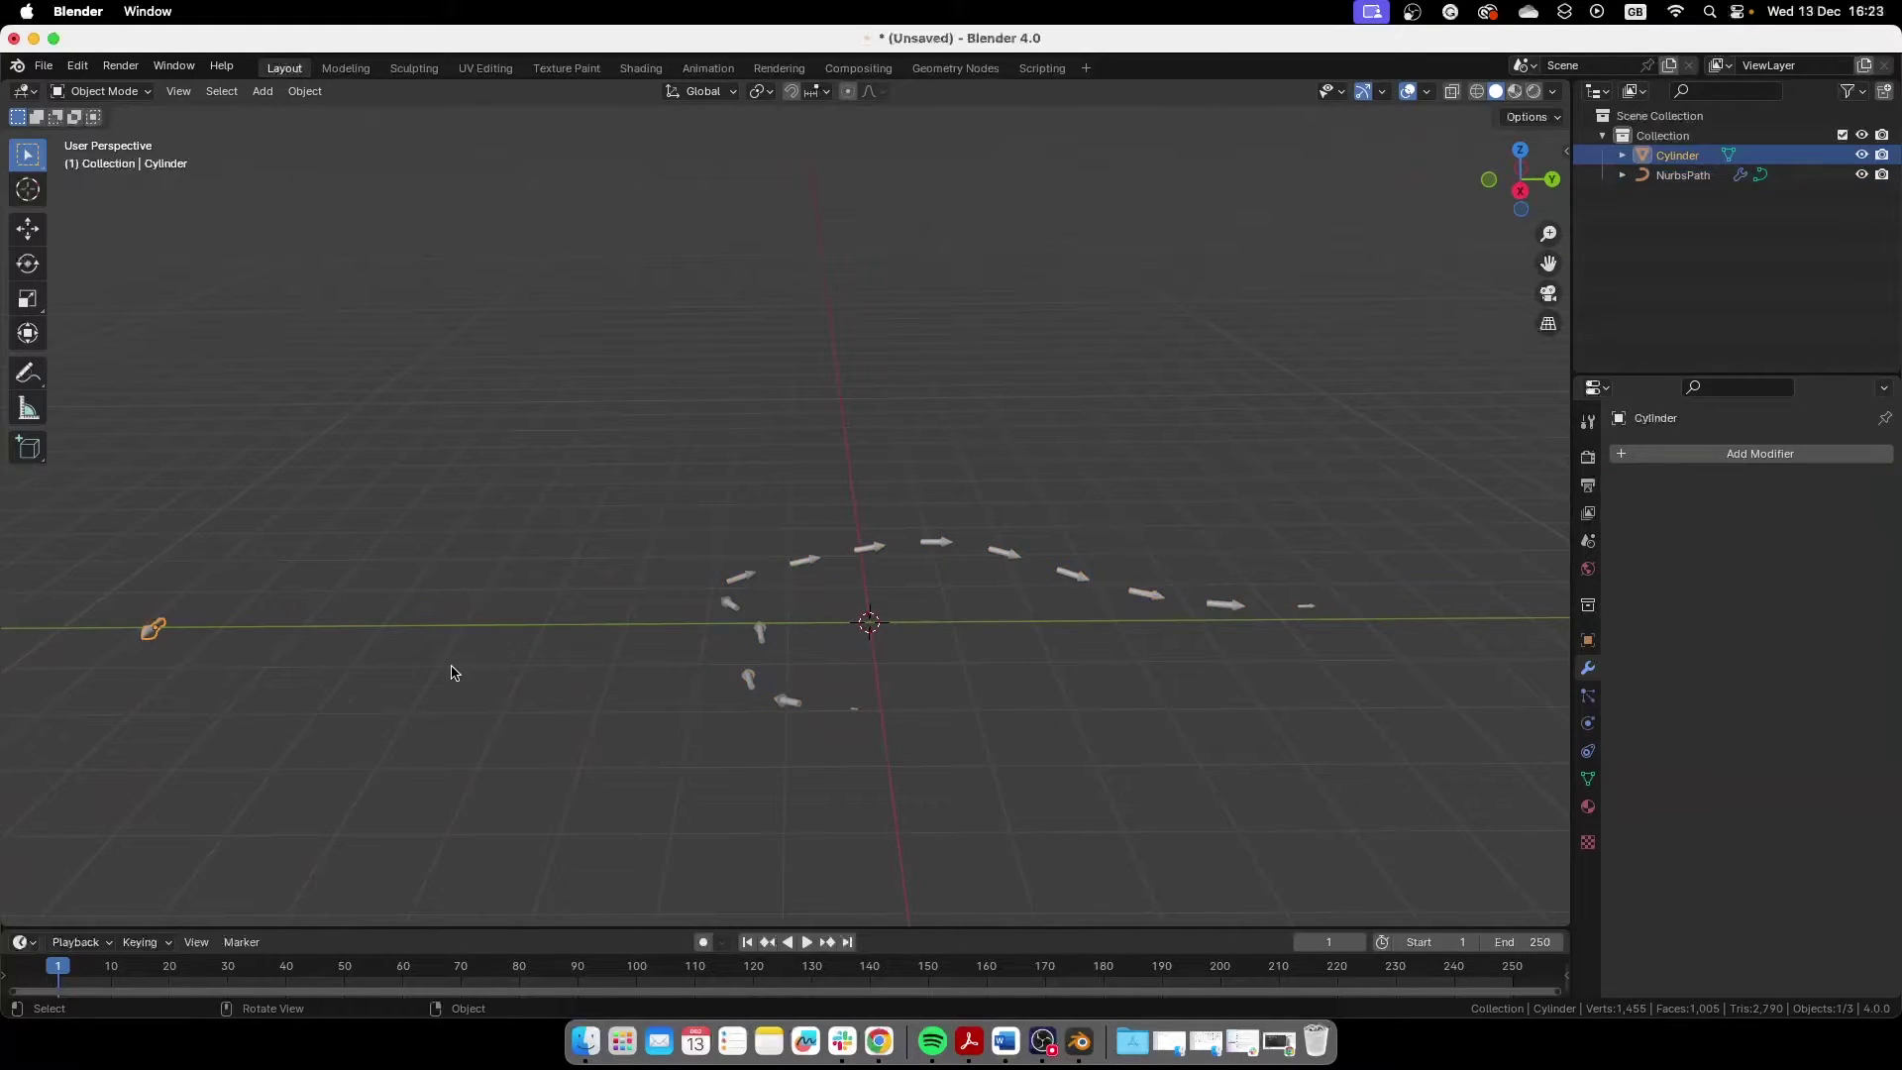
click(818, 557)
click(152, 630)
middle_drag(153, 630, 203, 665)
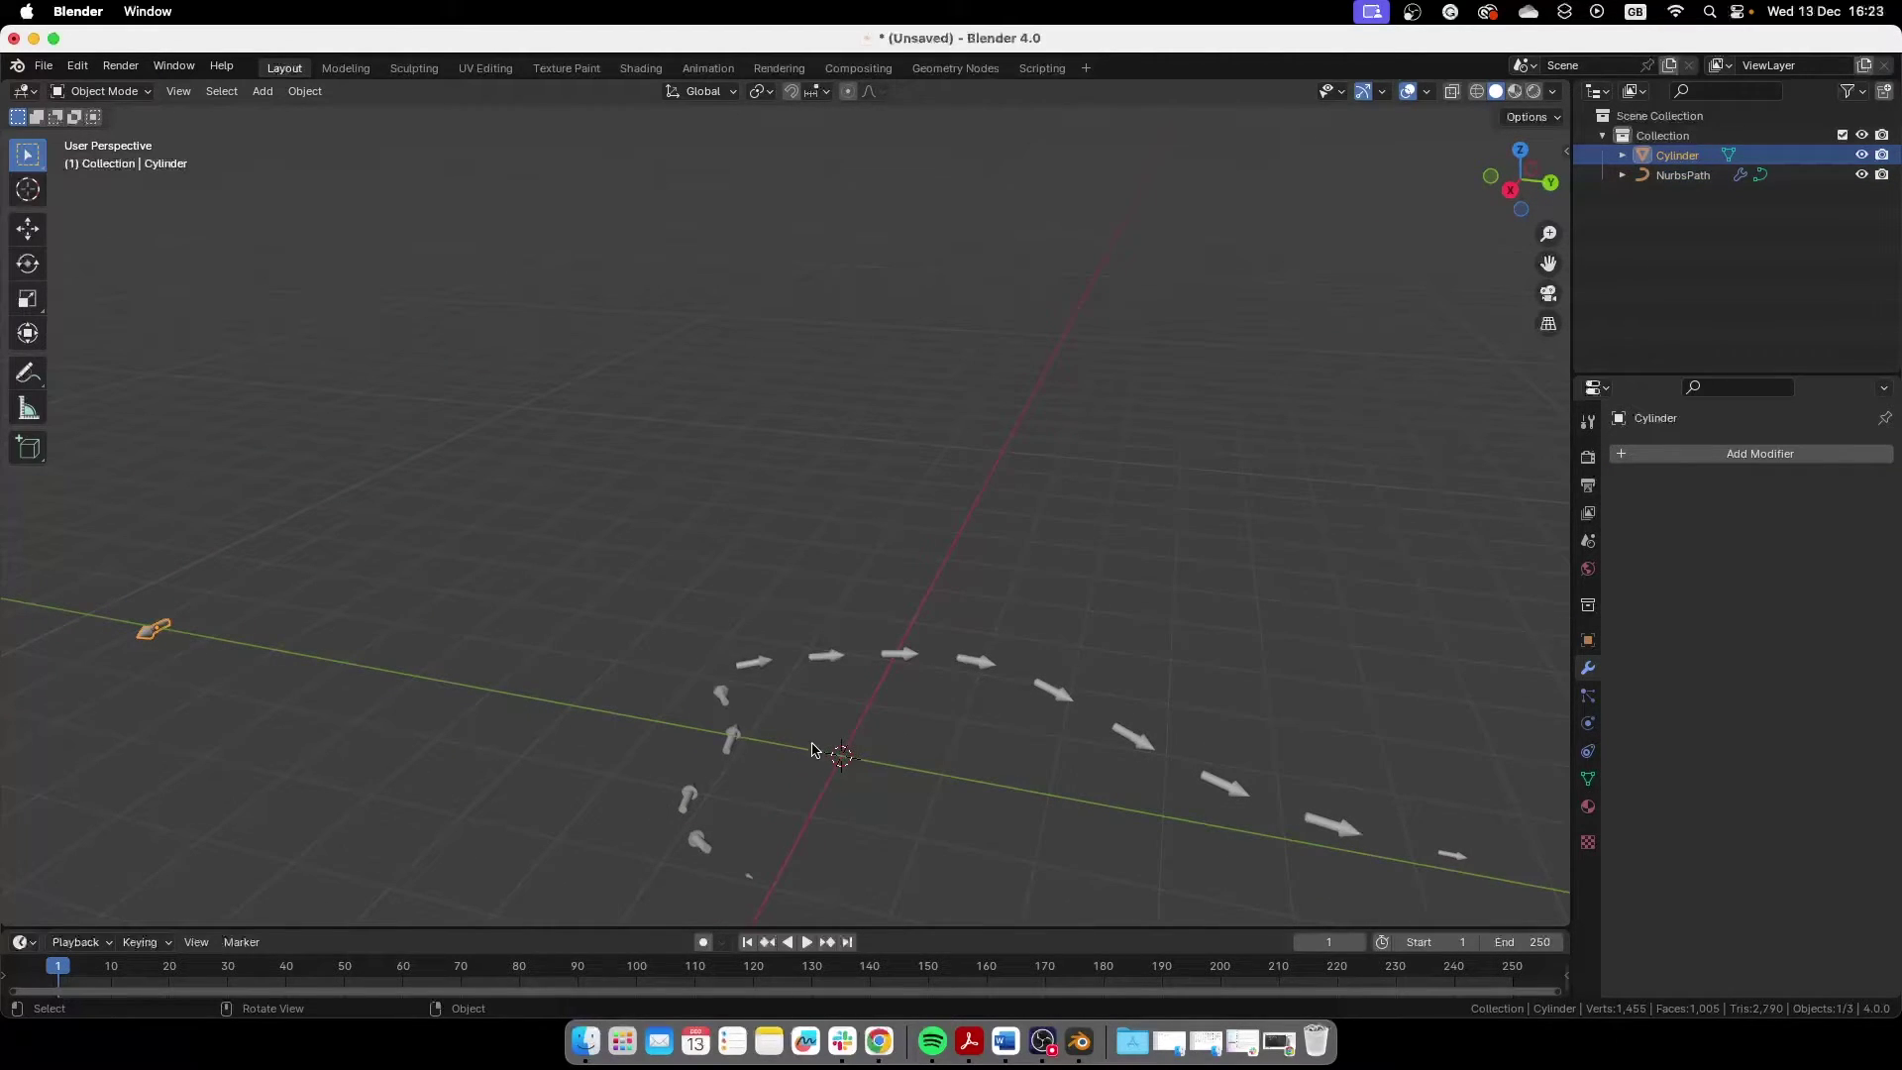
click(860, 711)
click(835, 661)
shift+middle_drag(849, 726, 734, 637)
Step: With transforms affecting only origins, shift the source arrow's origin along X toward its head, then turn that option off and deselect the arrow
shift+middle_drag(391, 587, 837, 619)
click(545, 594)
scroll(552, 624, up, 3)
shift+middle_drag(396, 675, 698, 583)
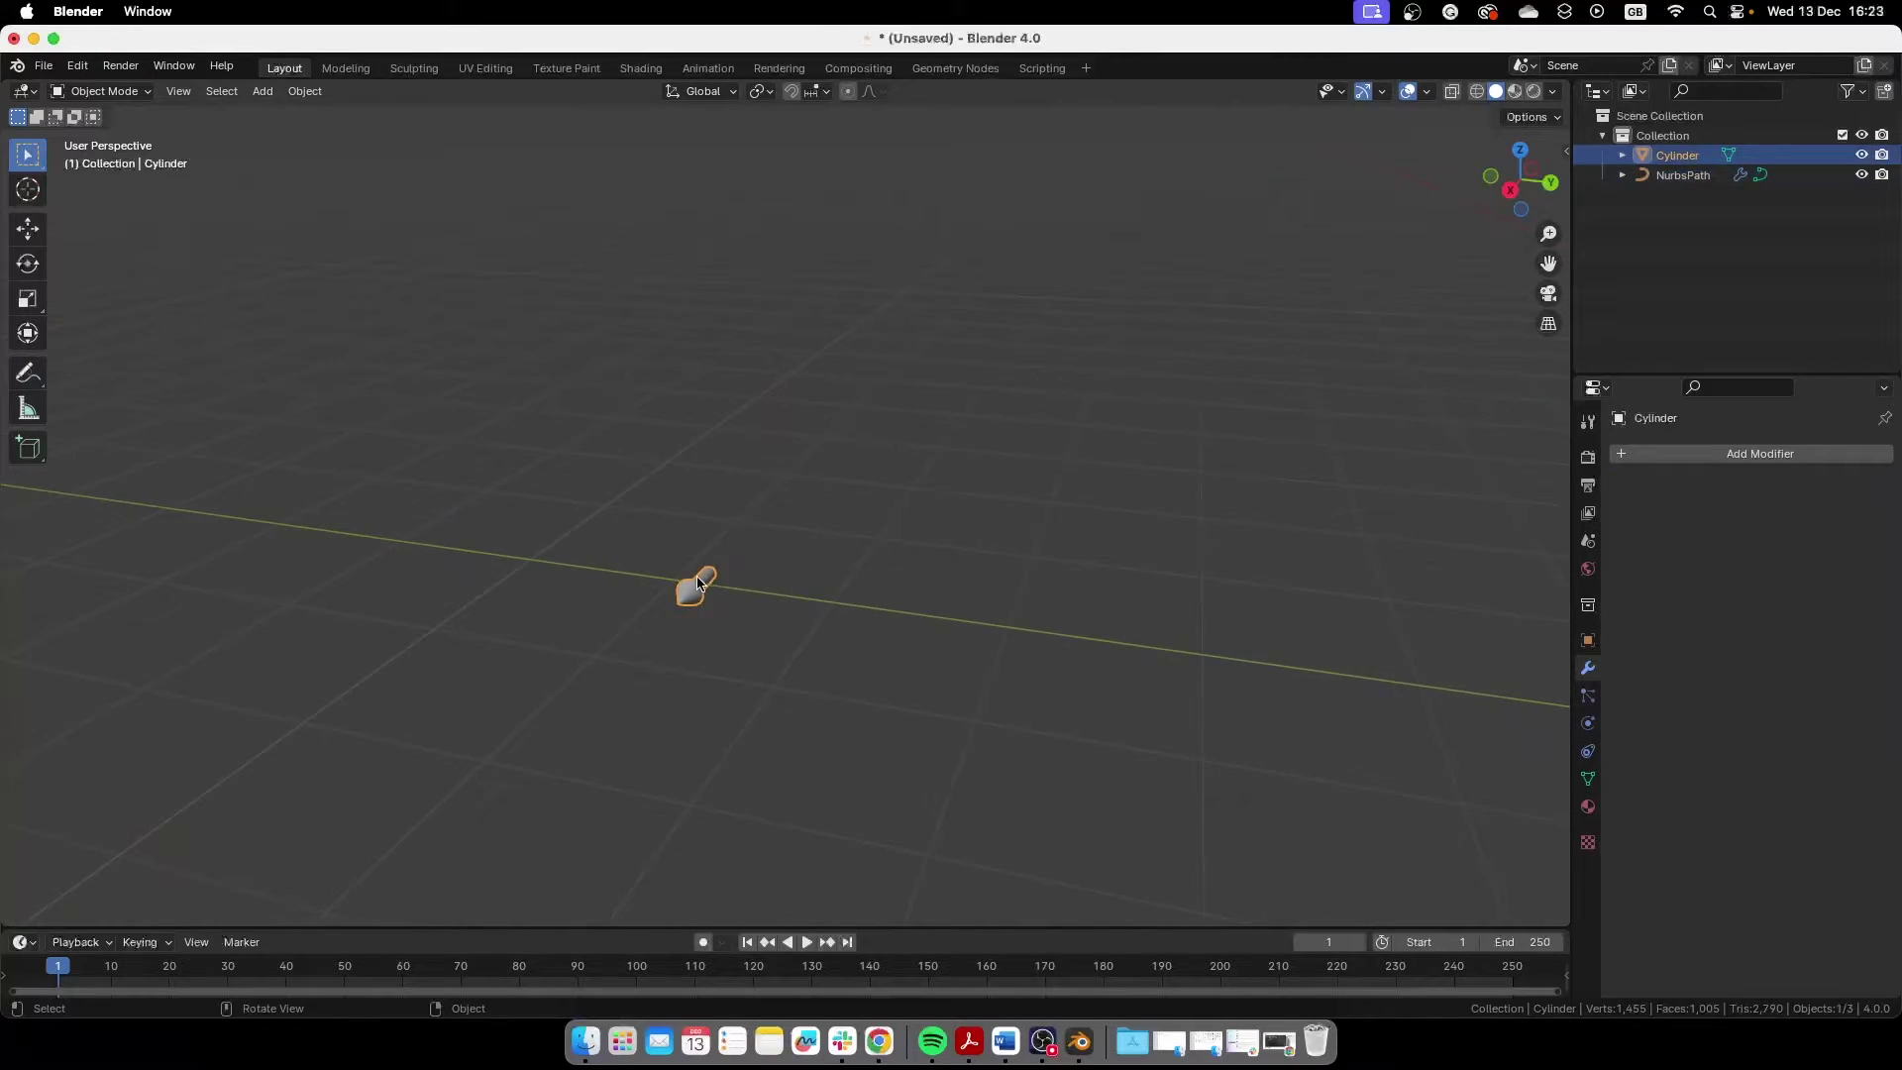
scroll(698, 583, up, 6)
middle_drag(709, 693, 535, 701)
shift+middle_drag(569, 718, 692, 687)
scroll(692, 688, up, 4)
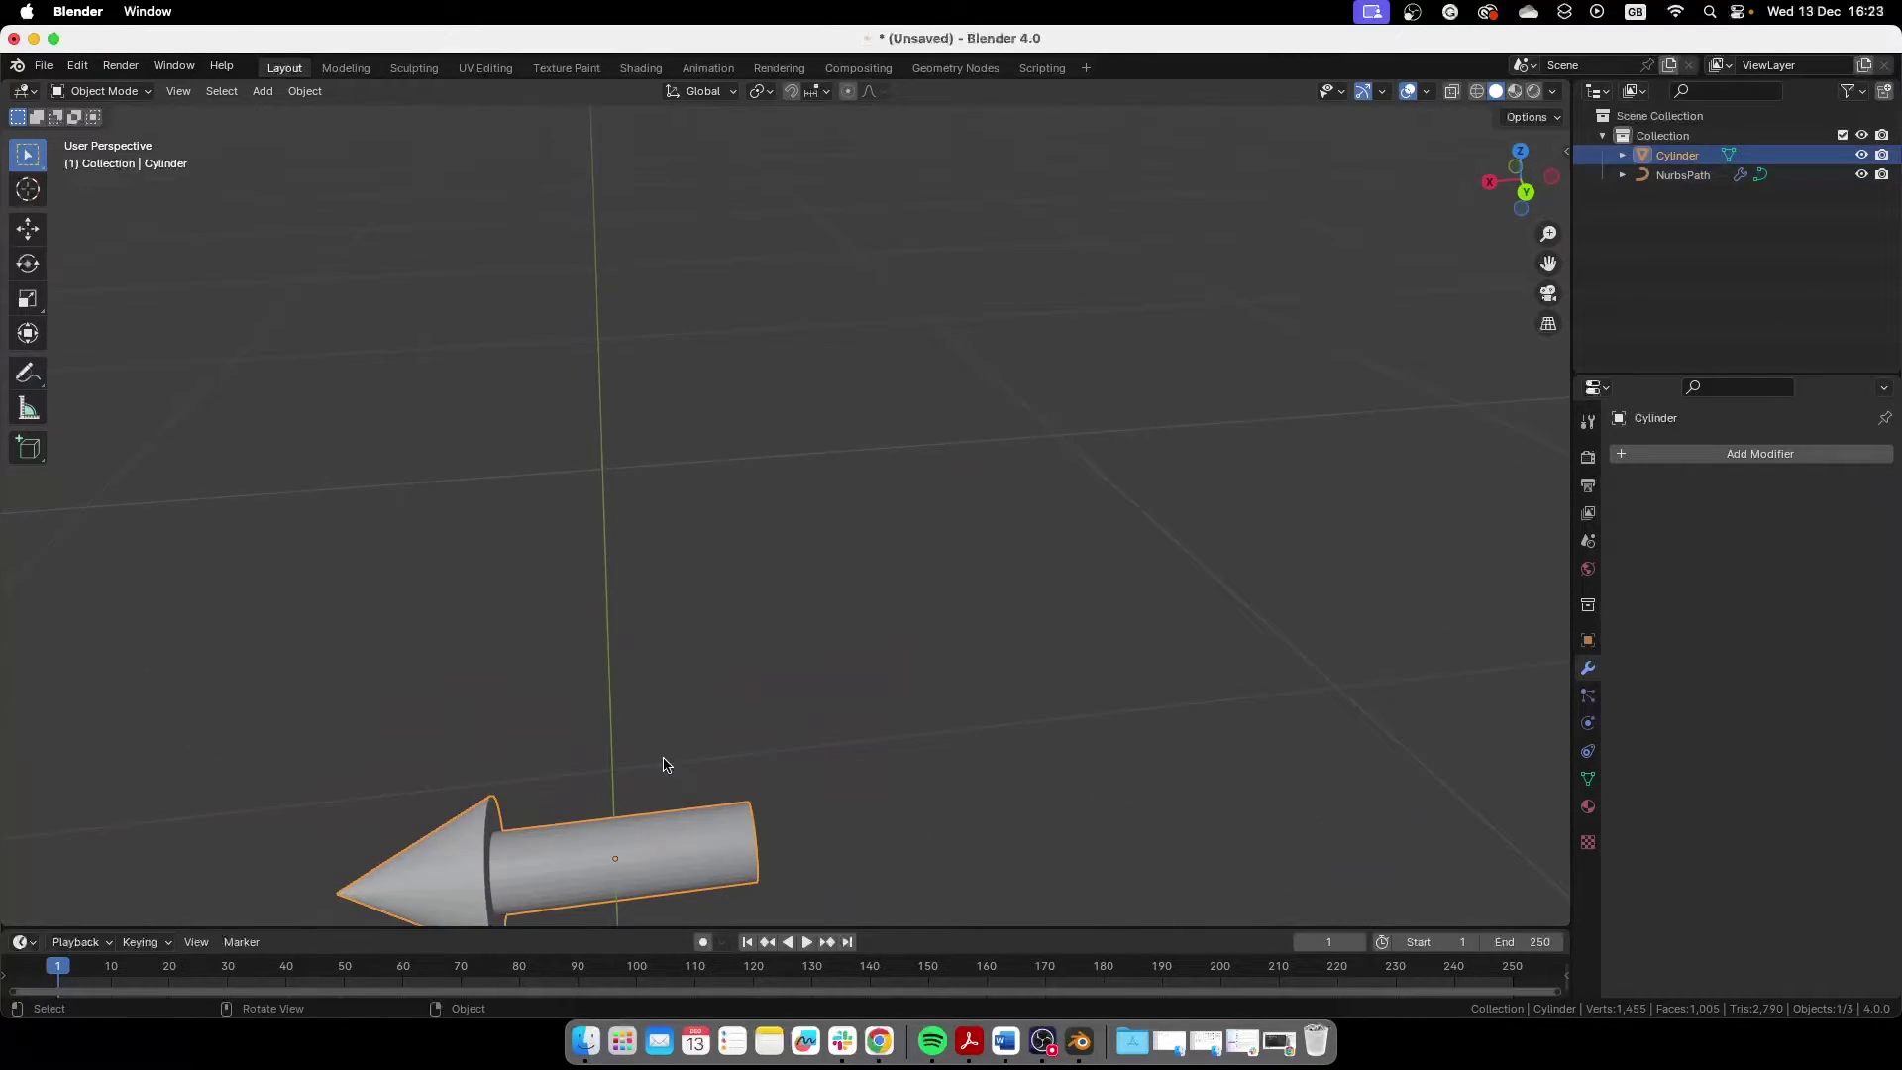
shift+middle_drag(663, 765, 688, 688)
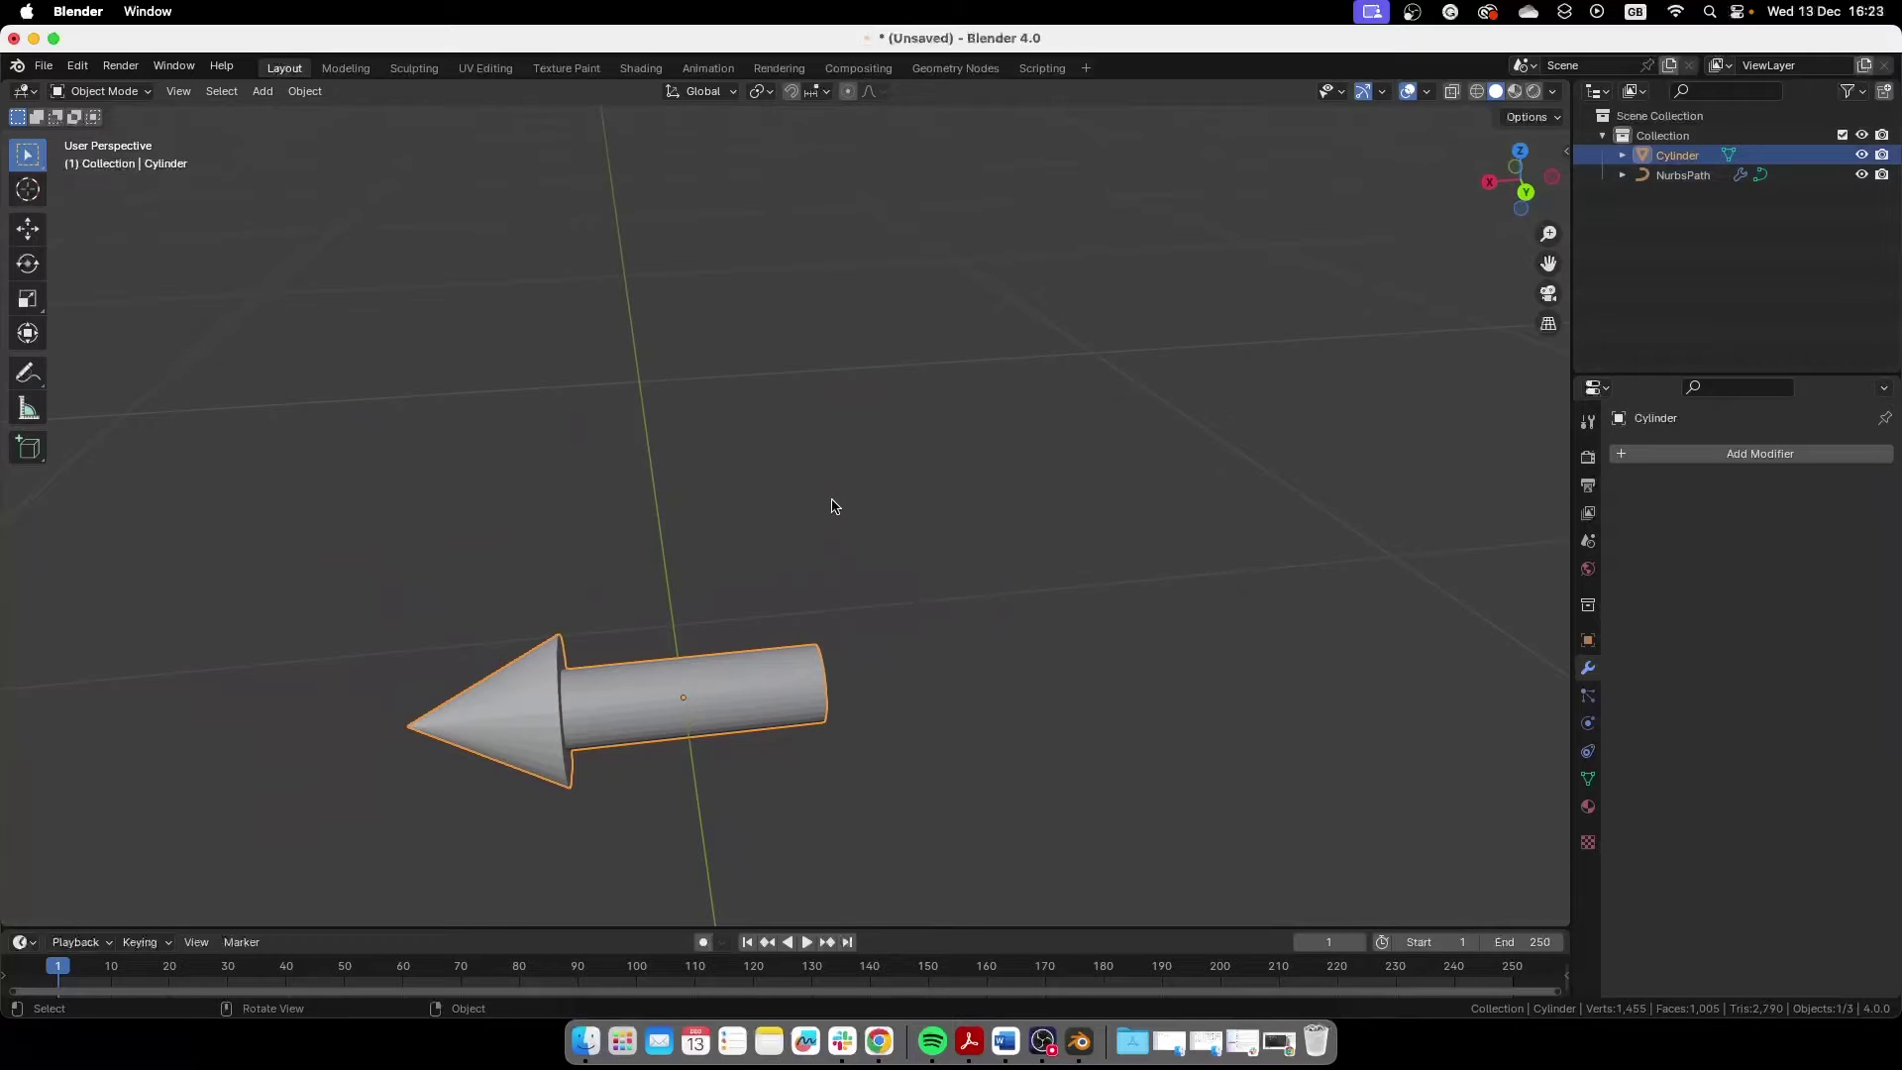
click(1543, 118)
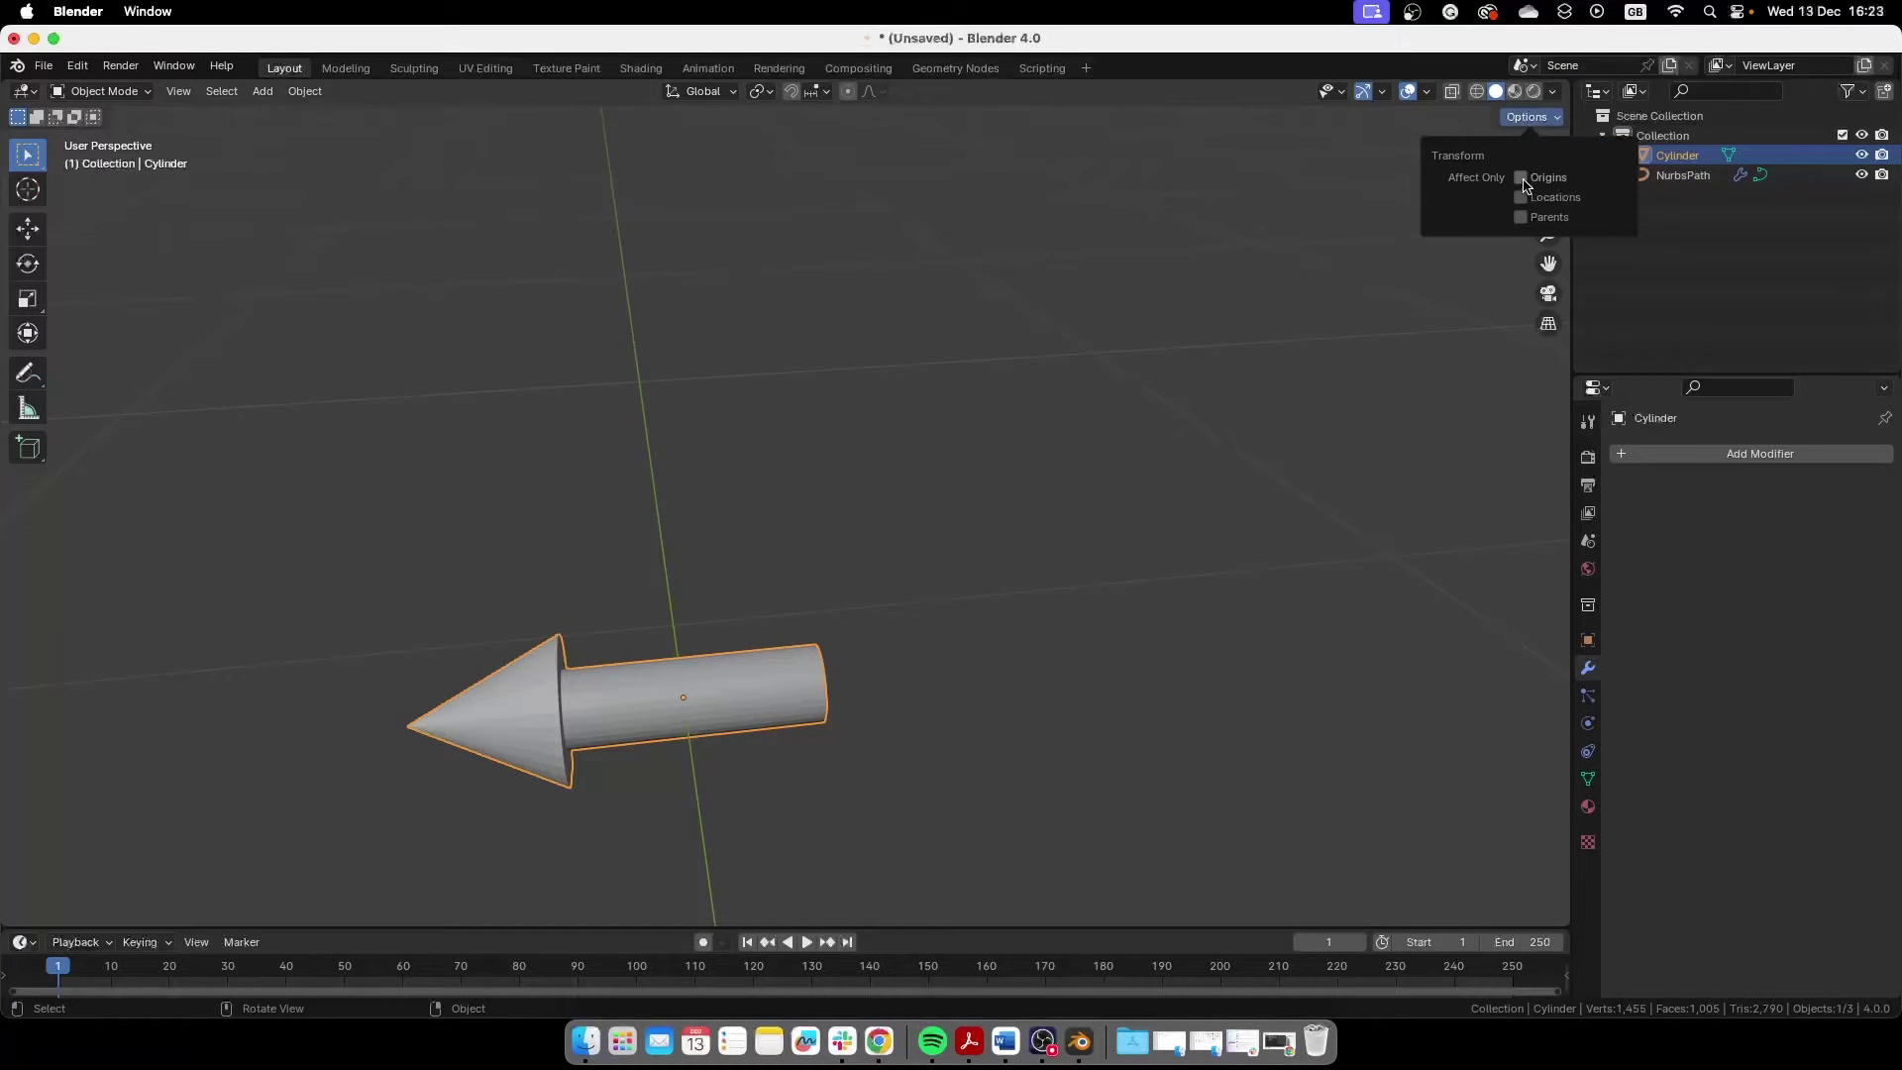
scroll(691, 548, down, 3)
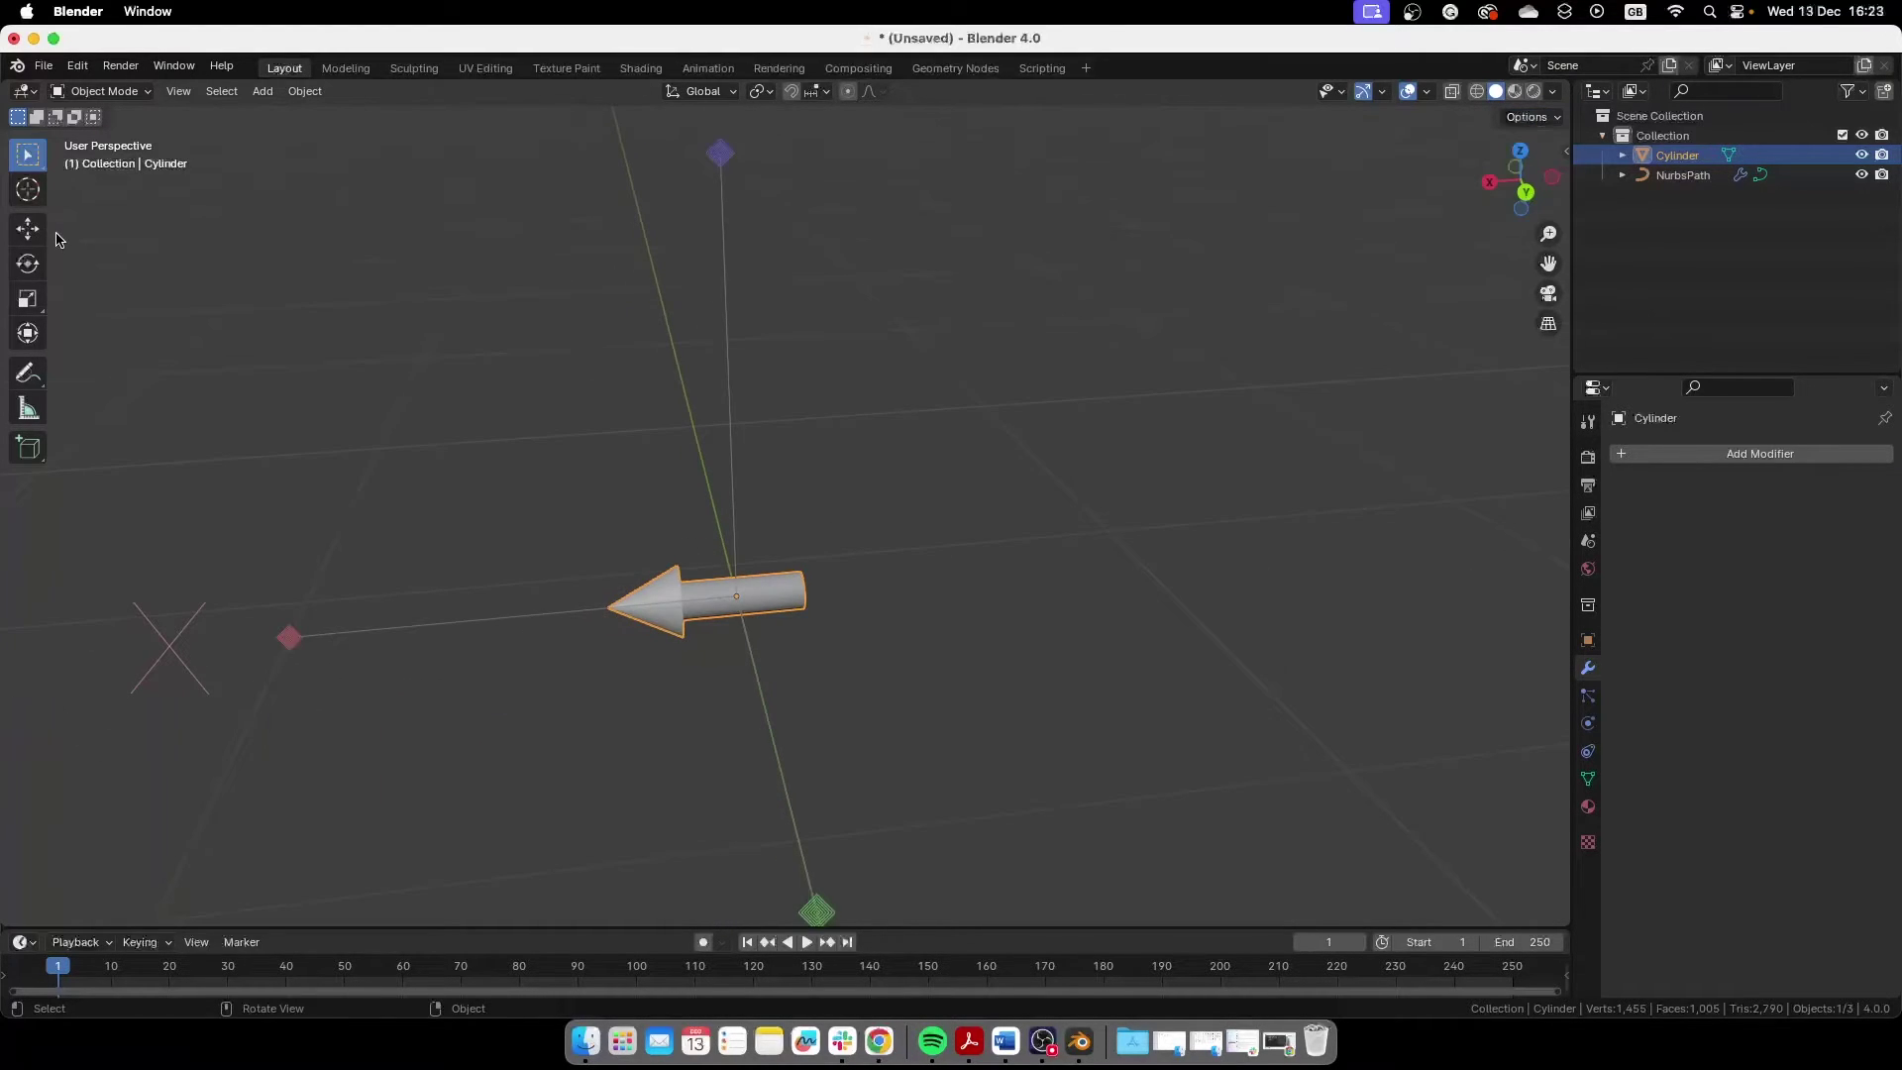
click(28, 230)
drag(655, 600, 626, 622)
middle_drag(626, 622, 670, 613)
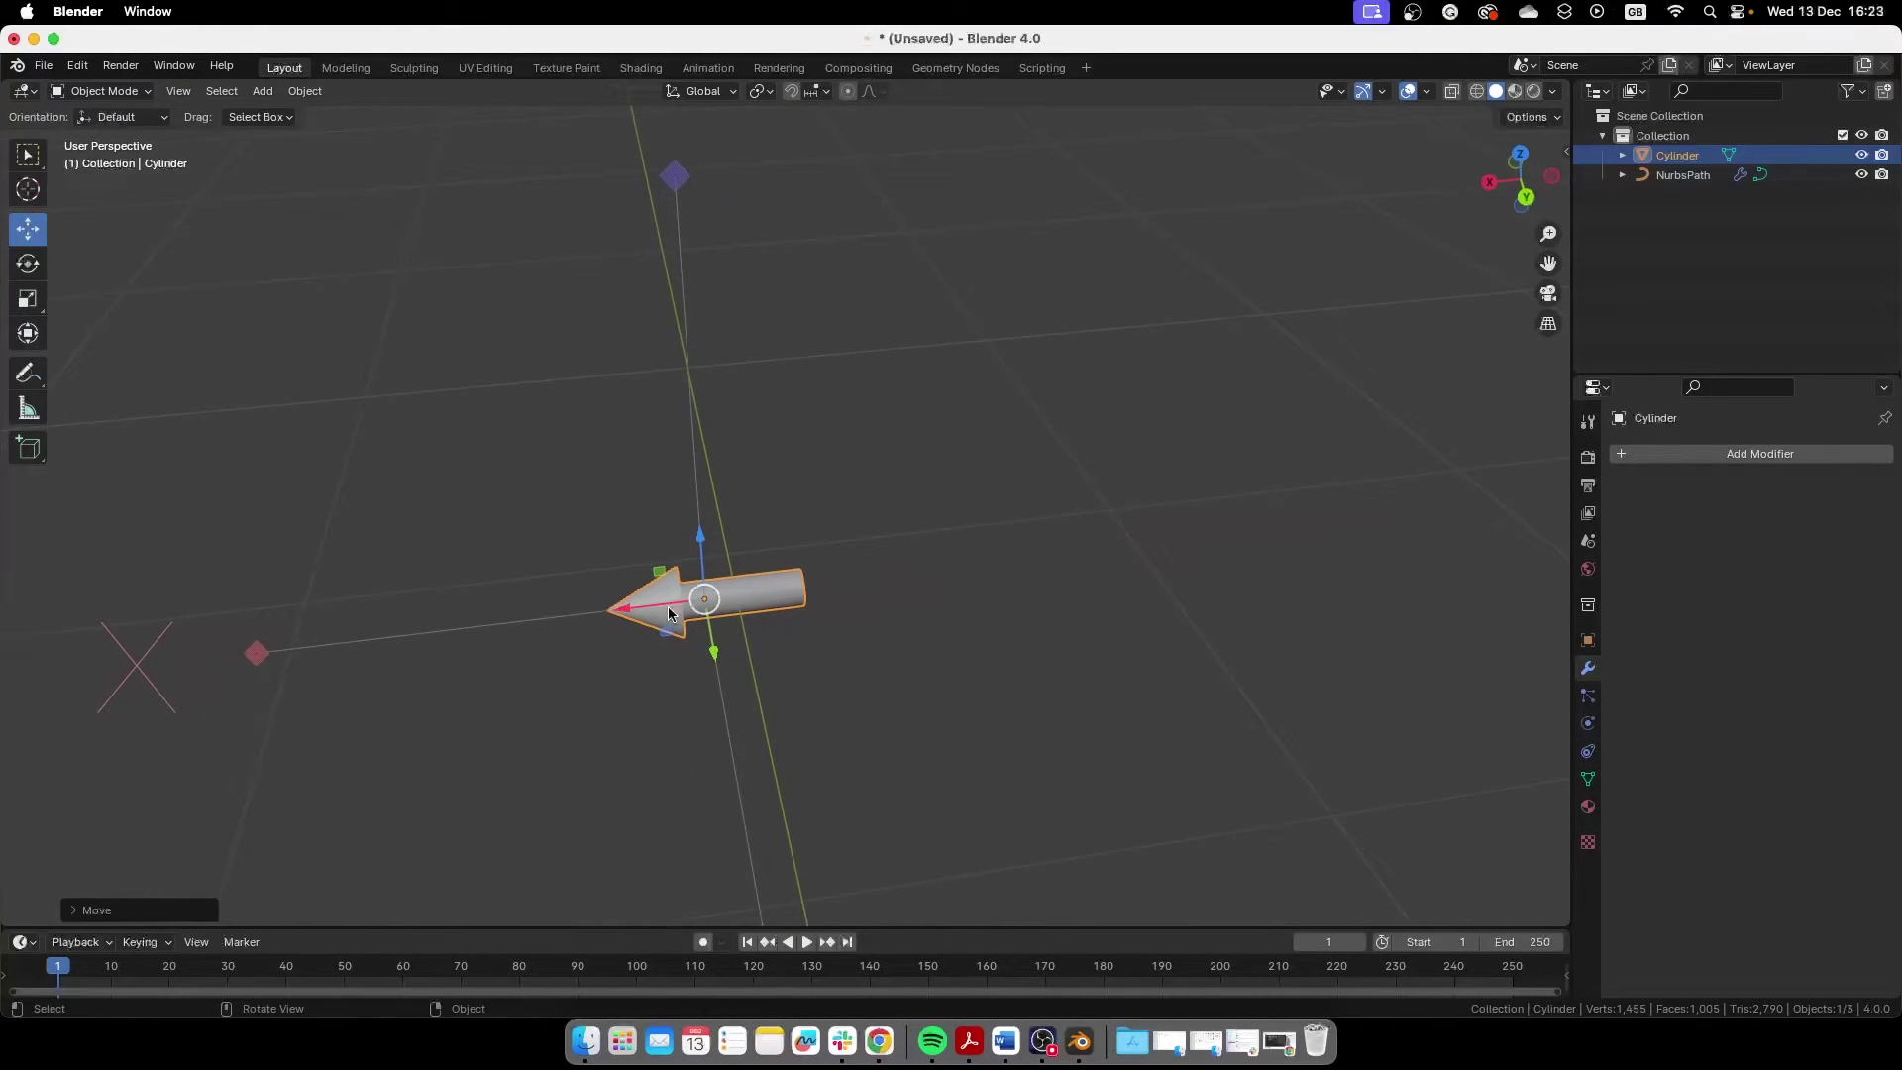
click(1531, 117)
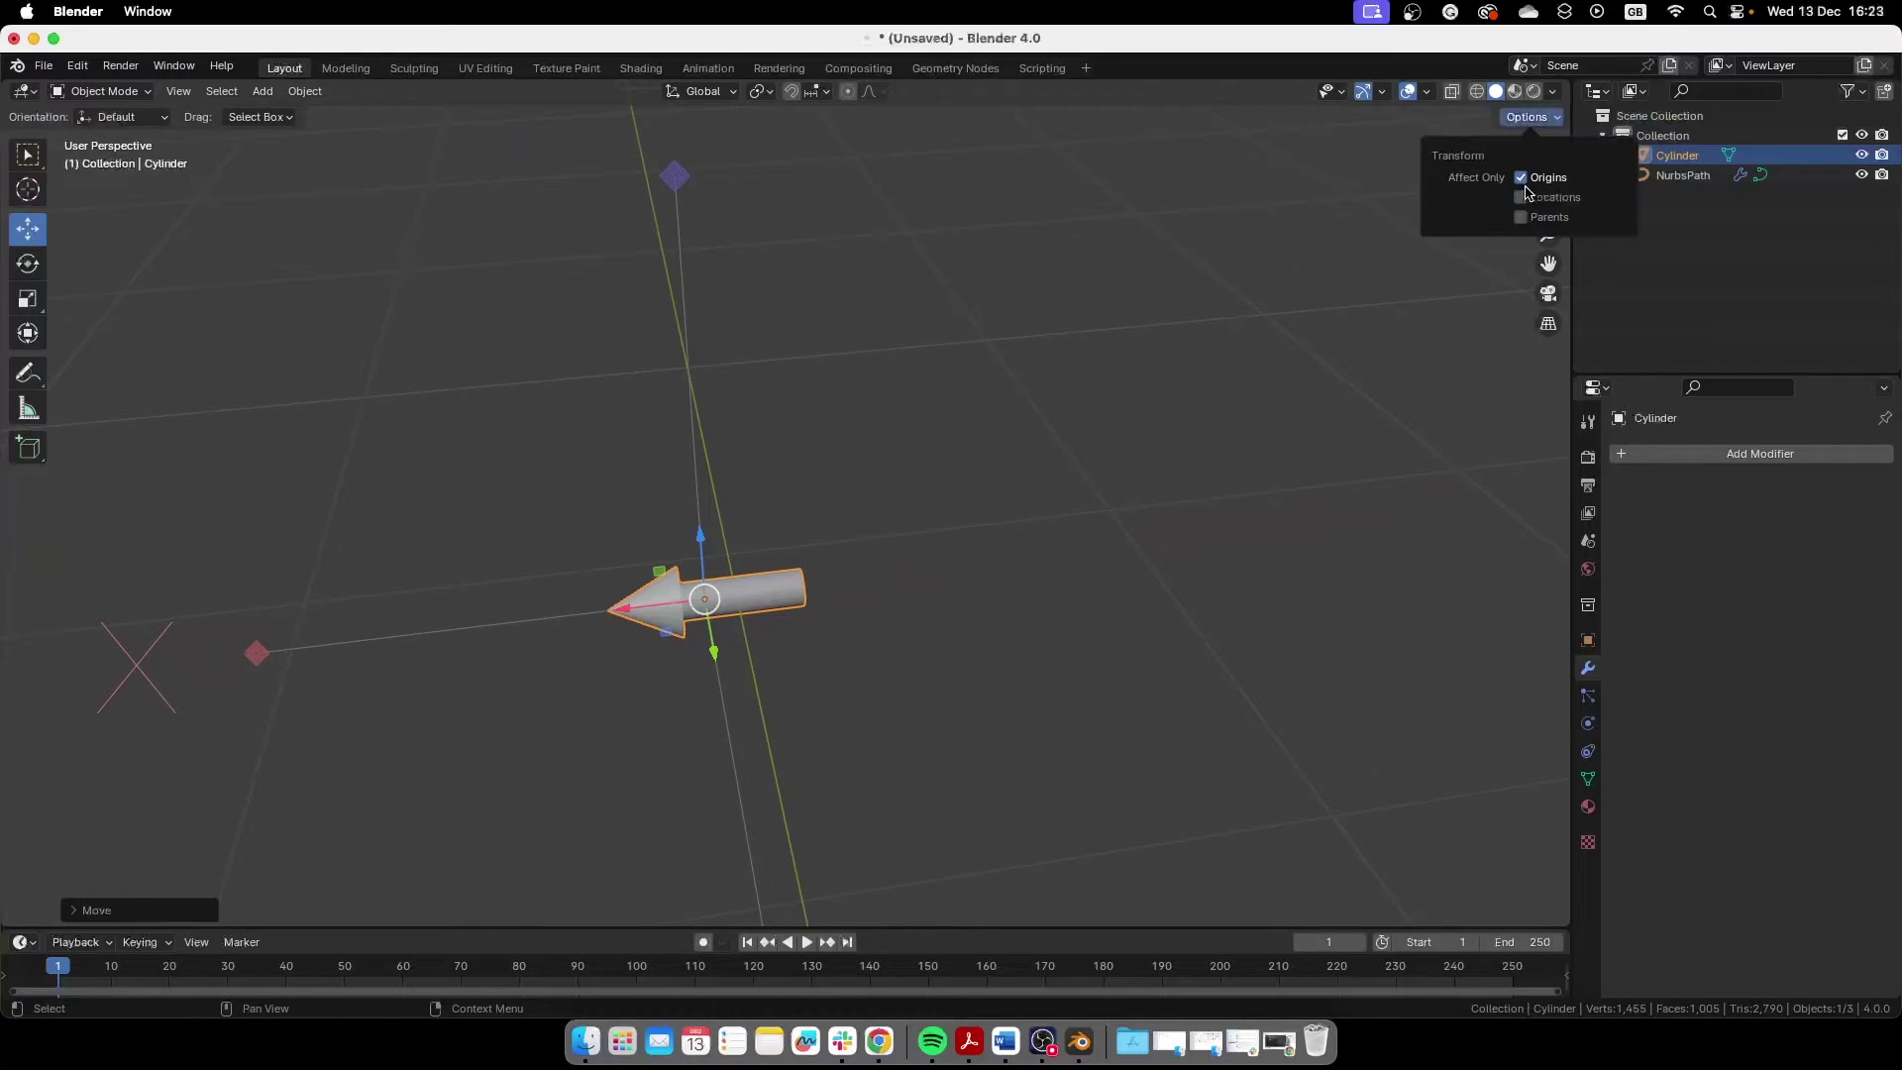
click(807, 611)
Step: Examine how the arrow instances sit along the path with the shifted origin
scroll(820, 612, down, 5)
middle_drag(820, 612, 1049, 683)
scroll(1050, 684, up, 7)
shift+middle_drag(1278, 789, 888, 586)
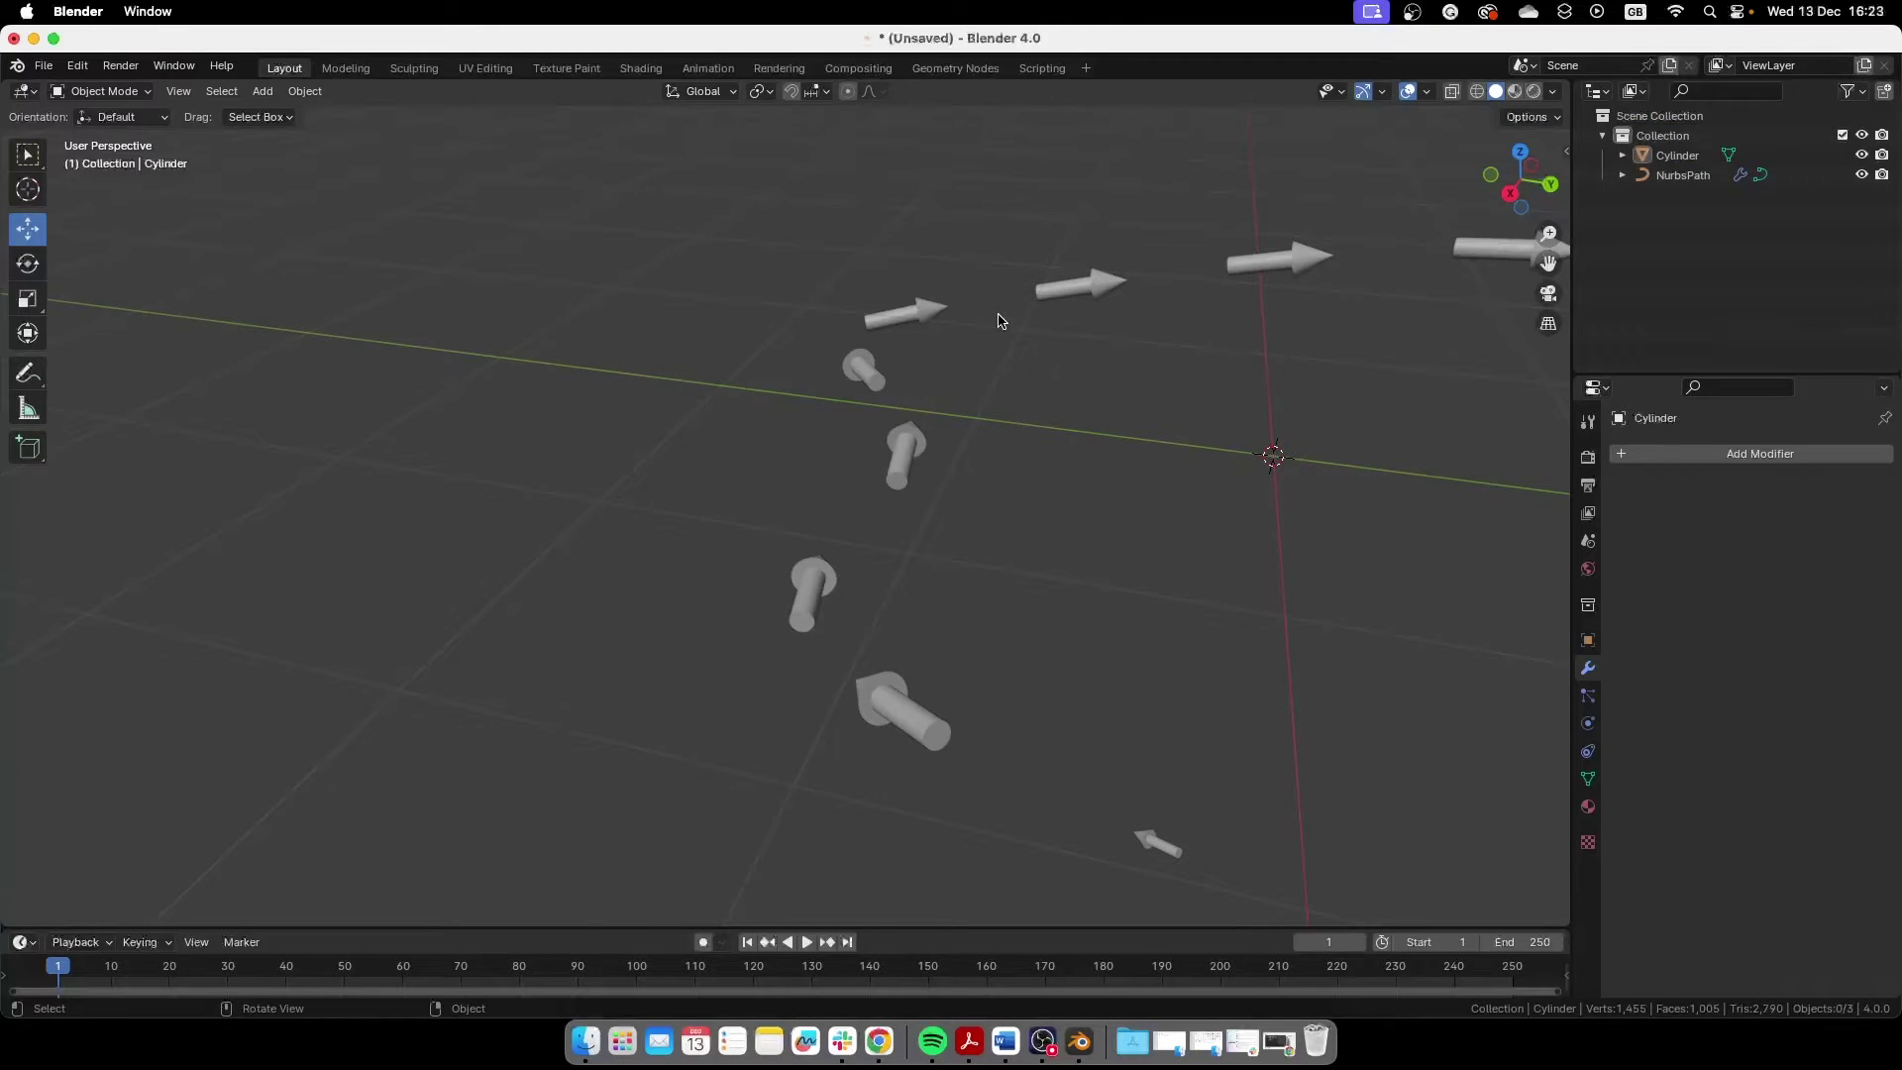
scroll(999, 321, down, 9)
shift+middle_drag(884, 506, 815, 552)
middle_drag(815, 552, 869, 548)
Step: Select the path curve and set the Arrows modifier's Offset to about 1.435
click(854, 480)
scroll(908, 530, up, 2)
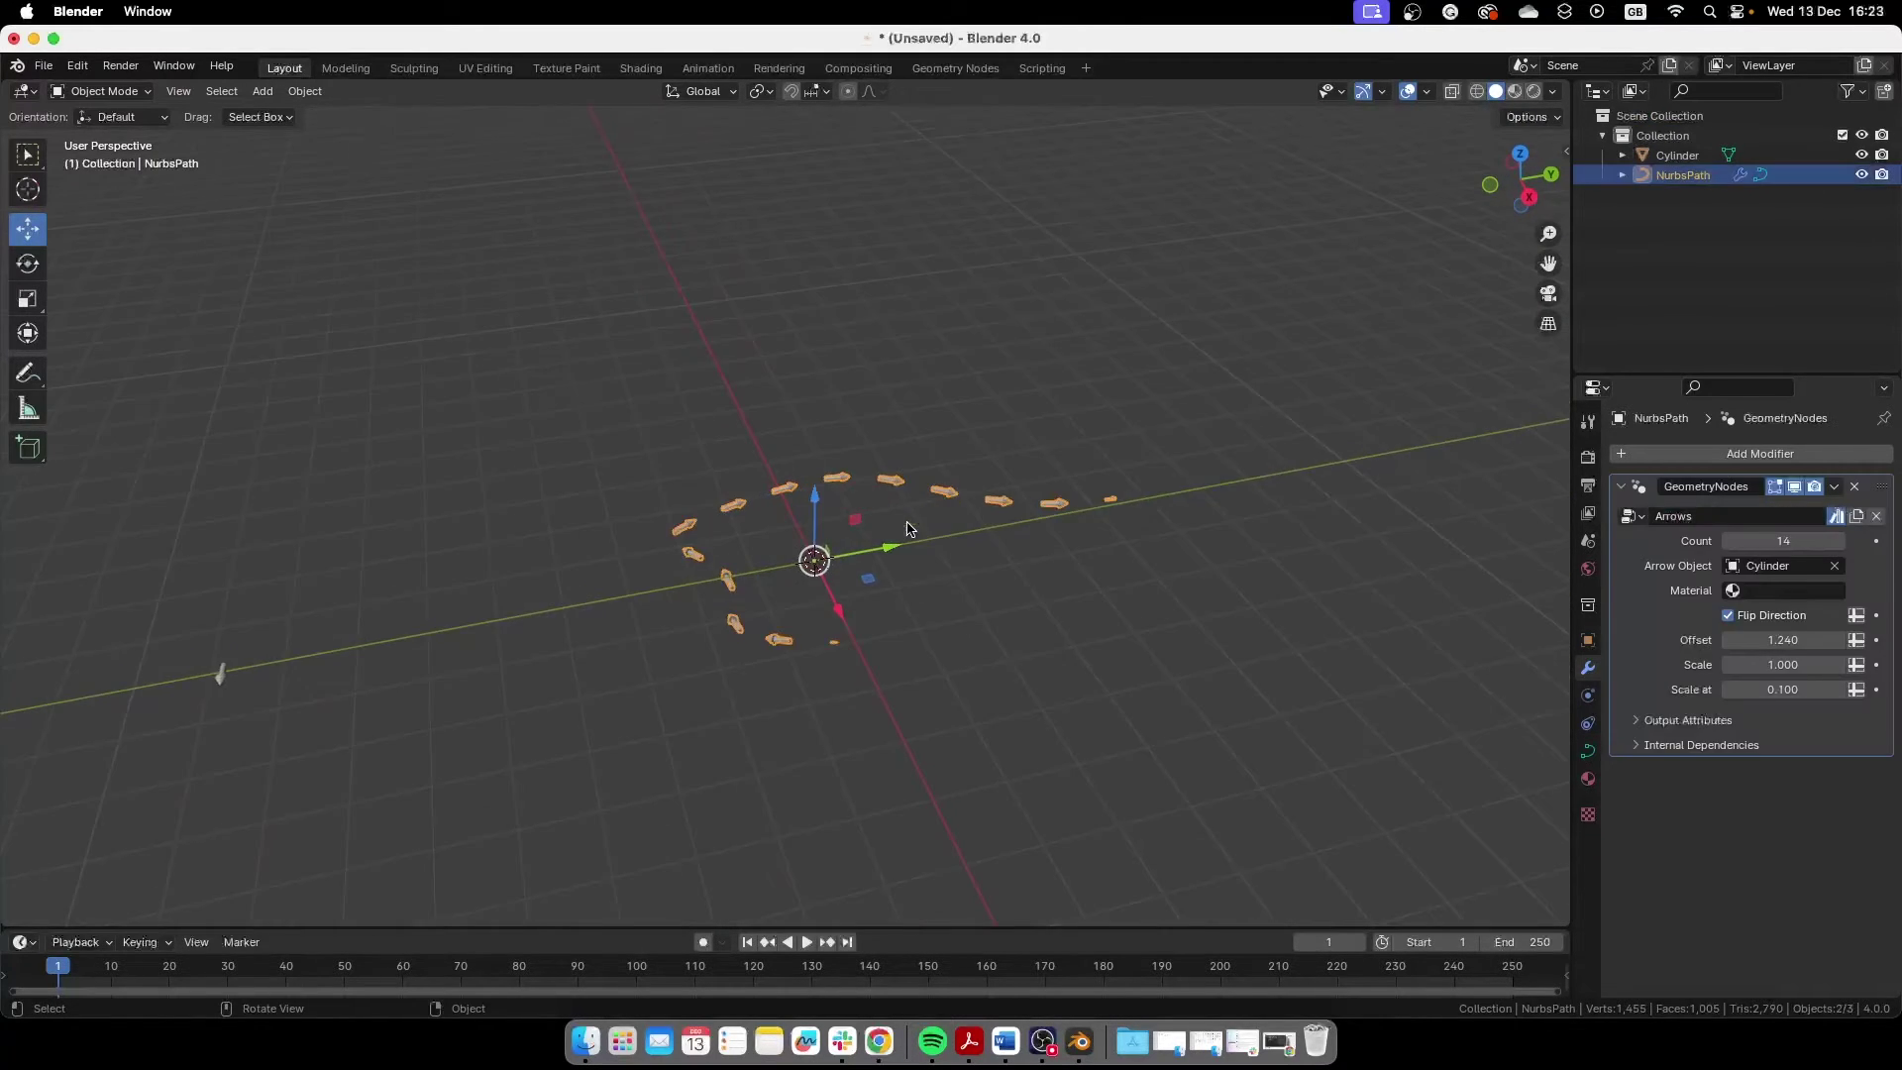
scroll(909, 528, up, 5)
scroll(1068, 618, down, 3)
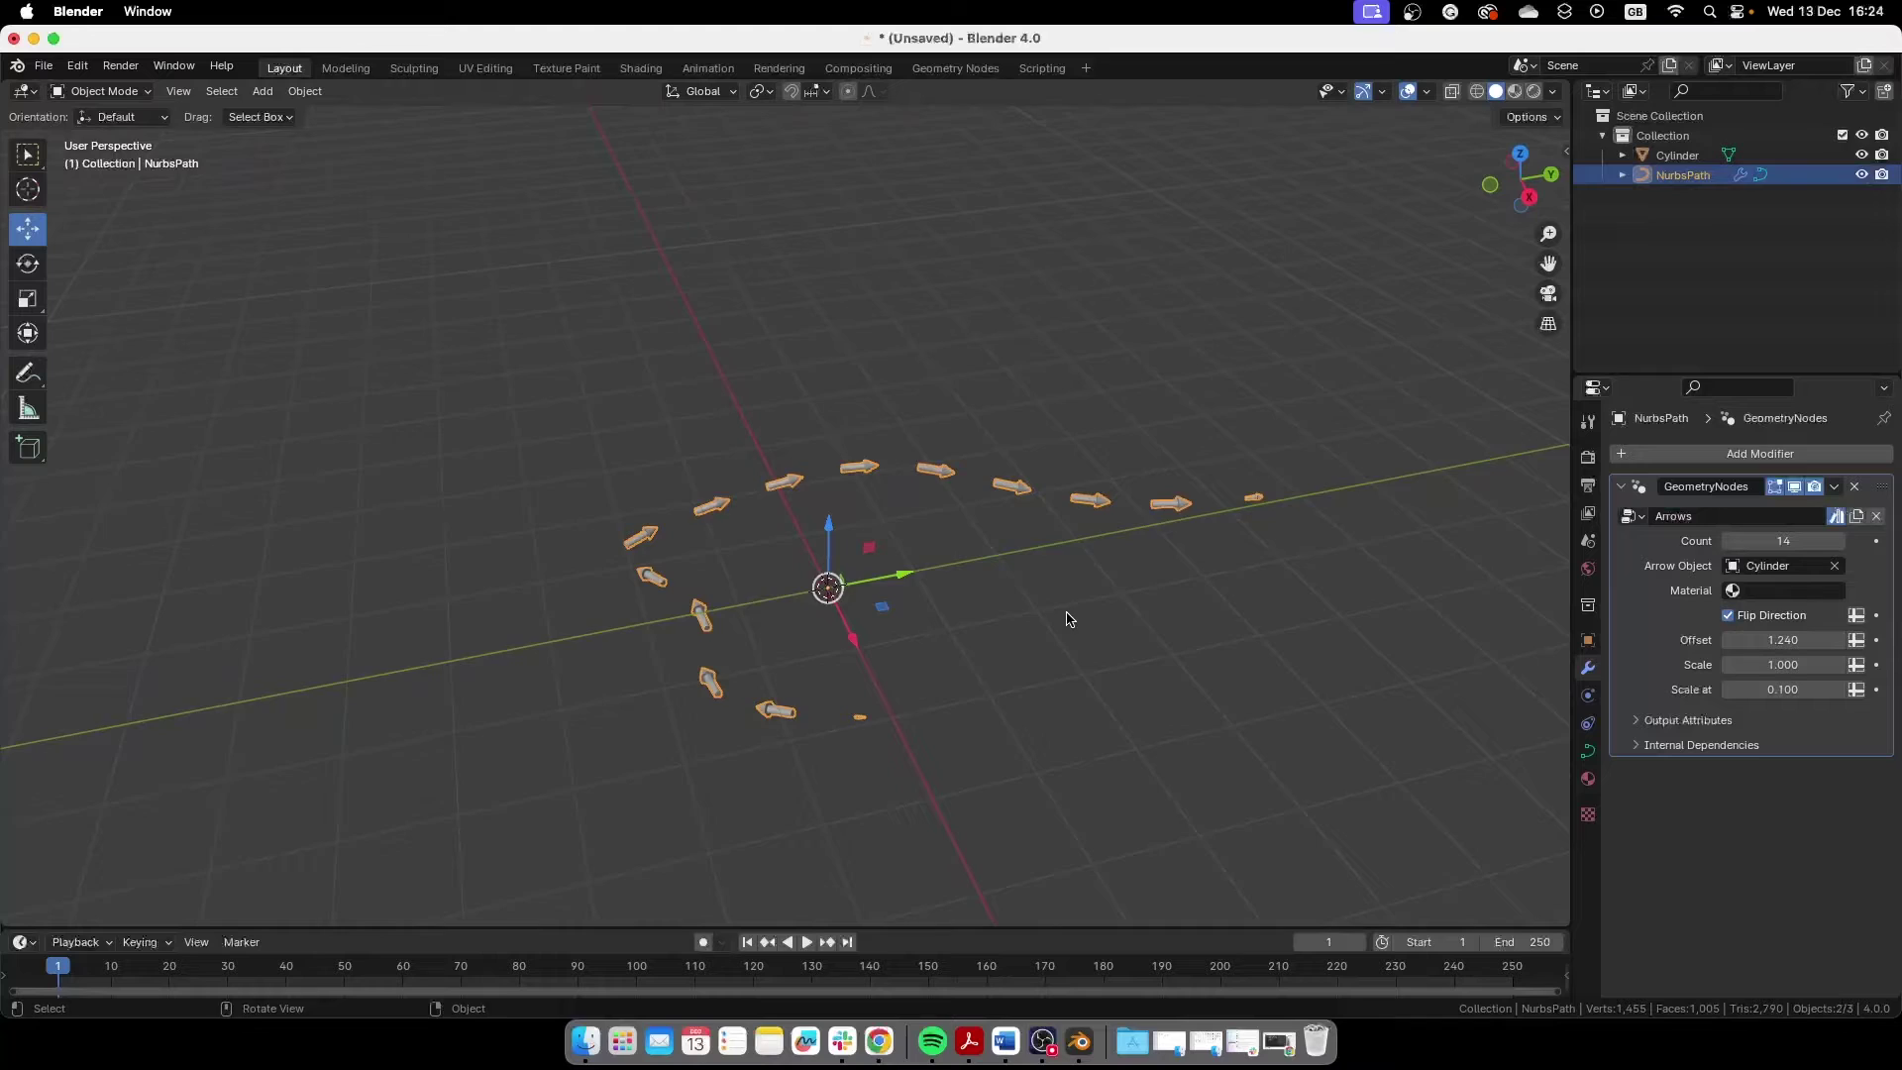
middle_drag(1067, 618, 1040, 619)
drag(1774, 639, 1815, 640)
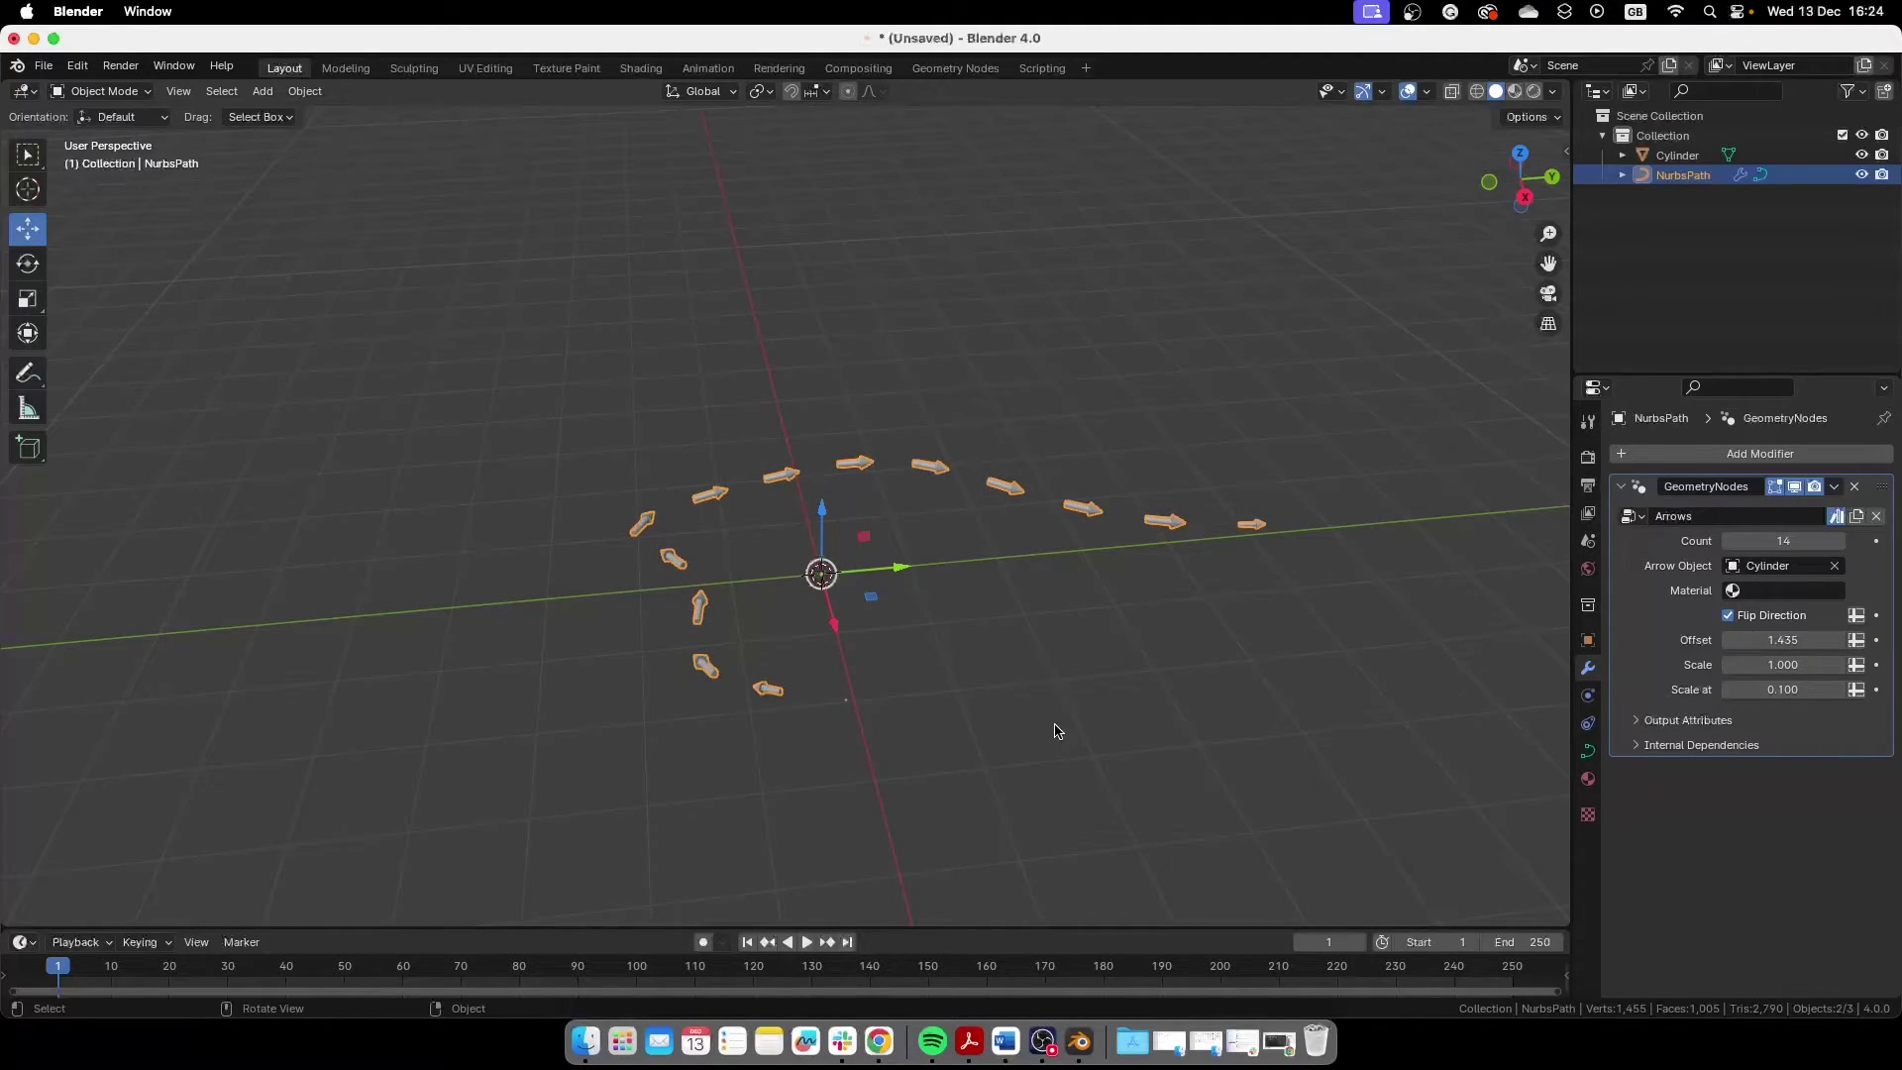
Step: Examine how the arrows are oriented and spaced along the whole path, from its start to its end
scroll(1056, 731, down, 3)
scroll(981, 717, up, 7)
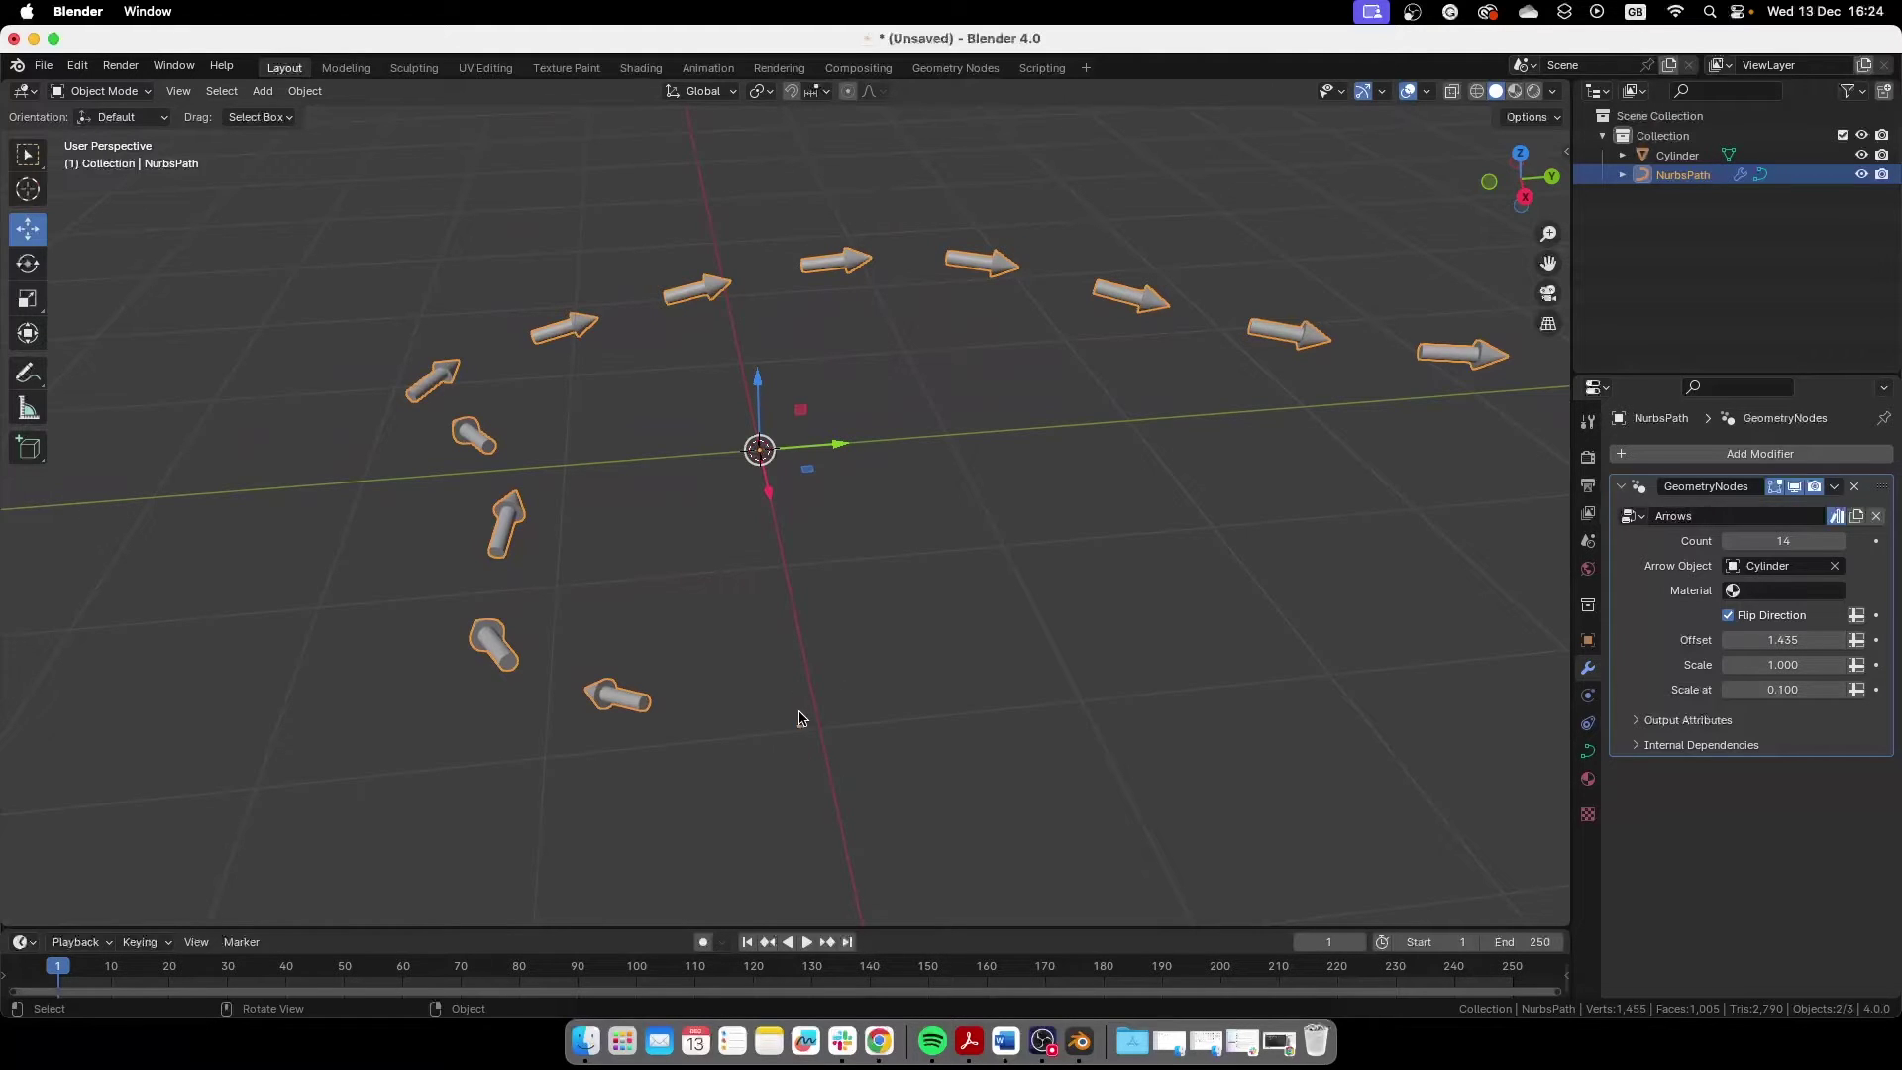
shift+scroll(872, 731, right, 5)
shift+scroll(782, 684, left, 1)
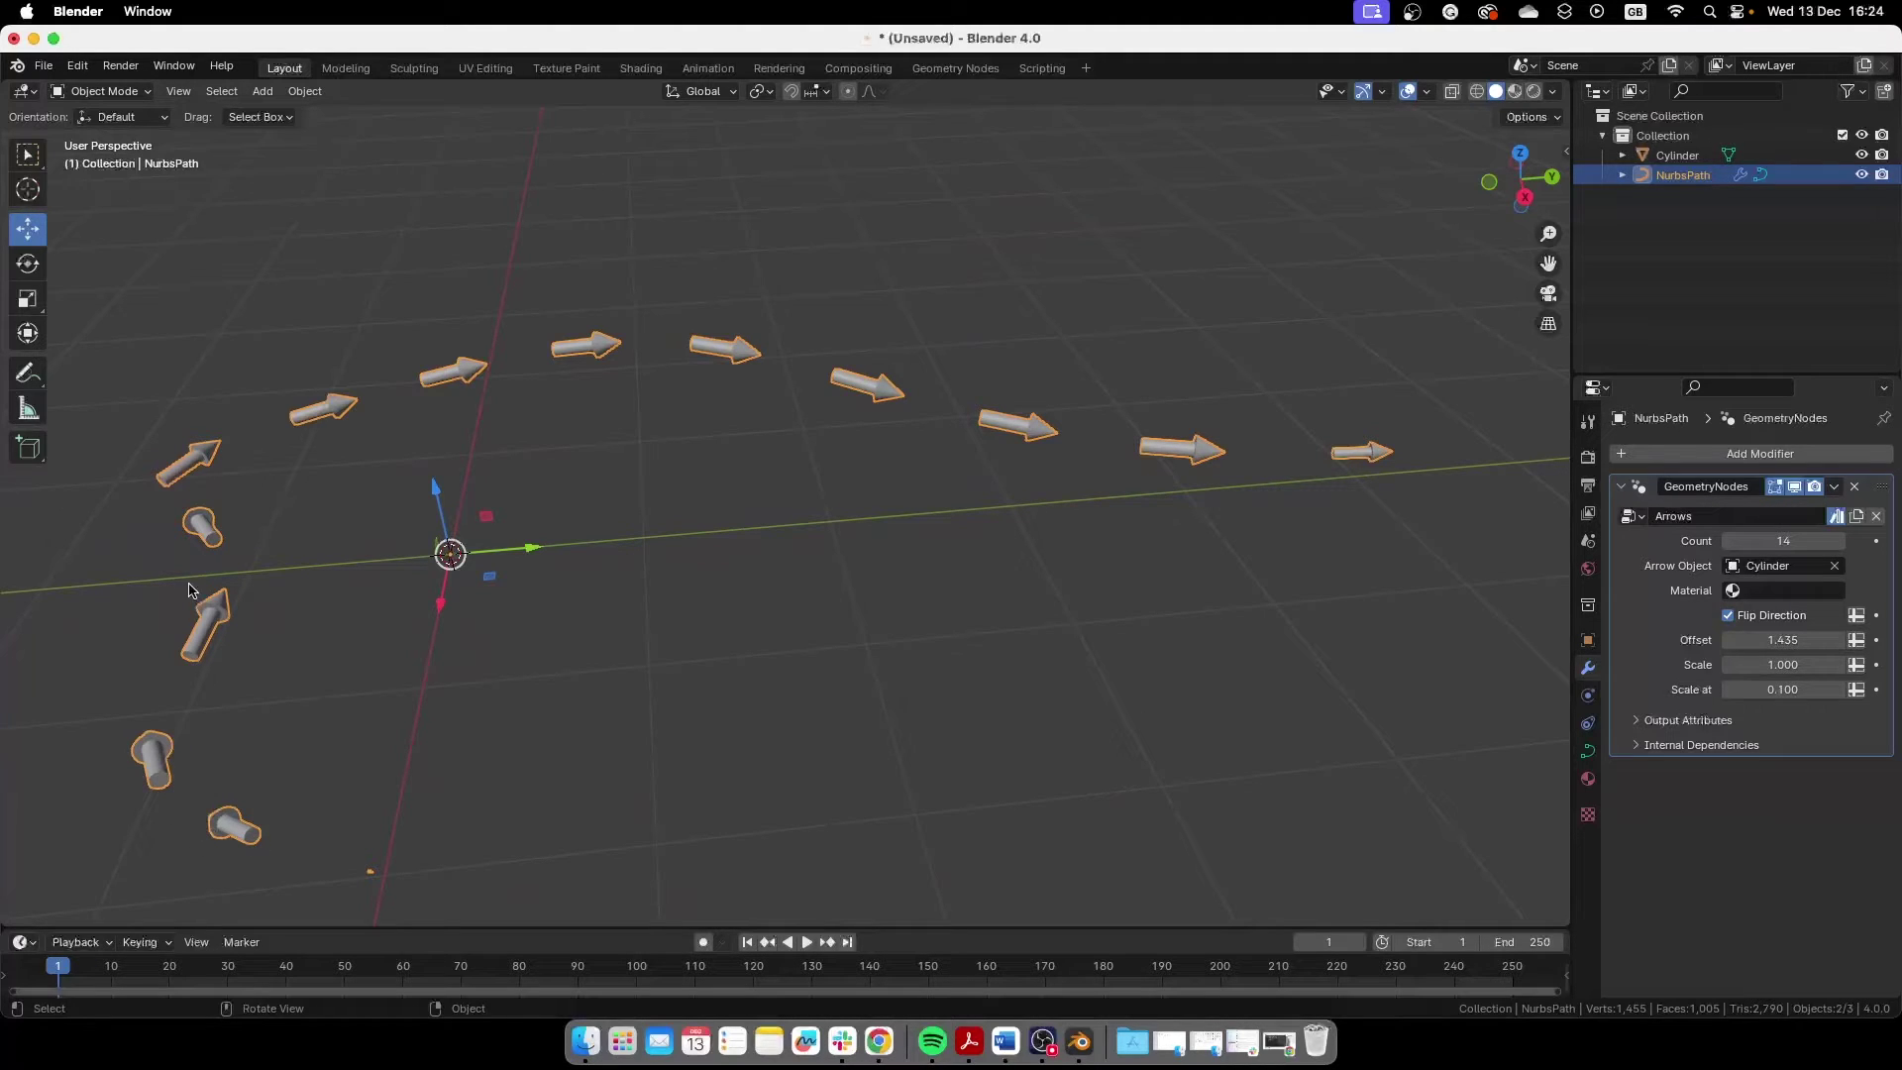
shift+scroll(919, 445, right, 8)
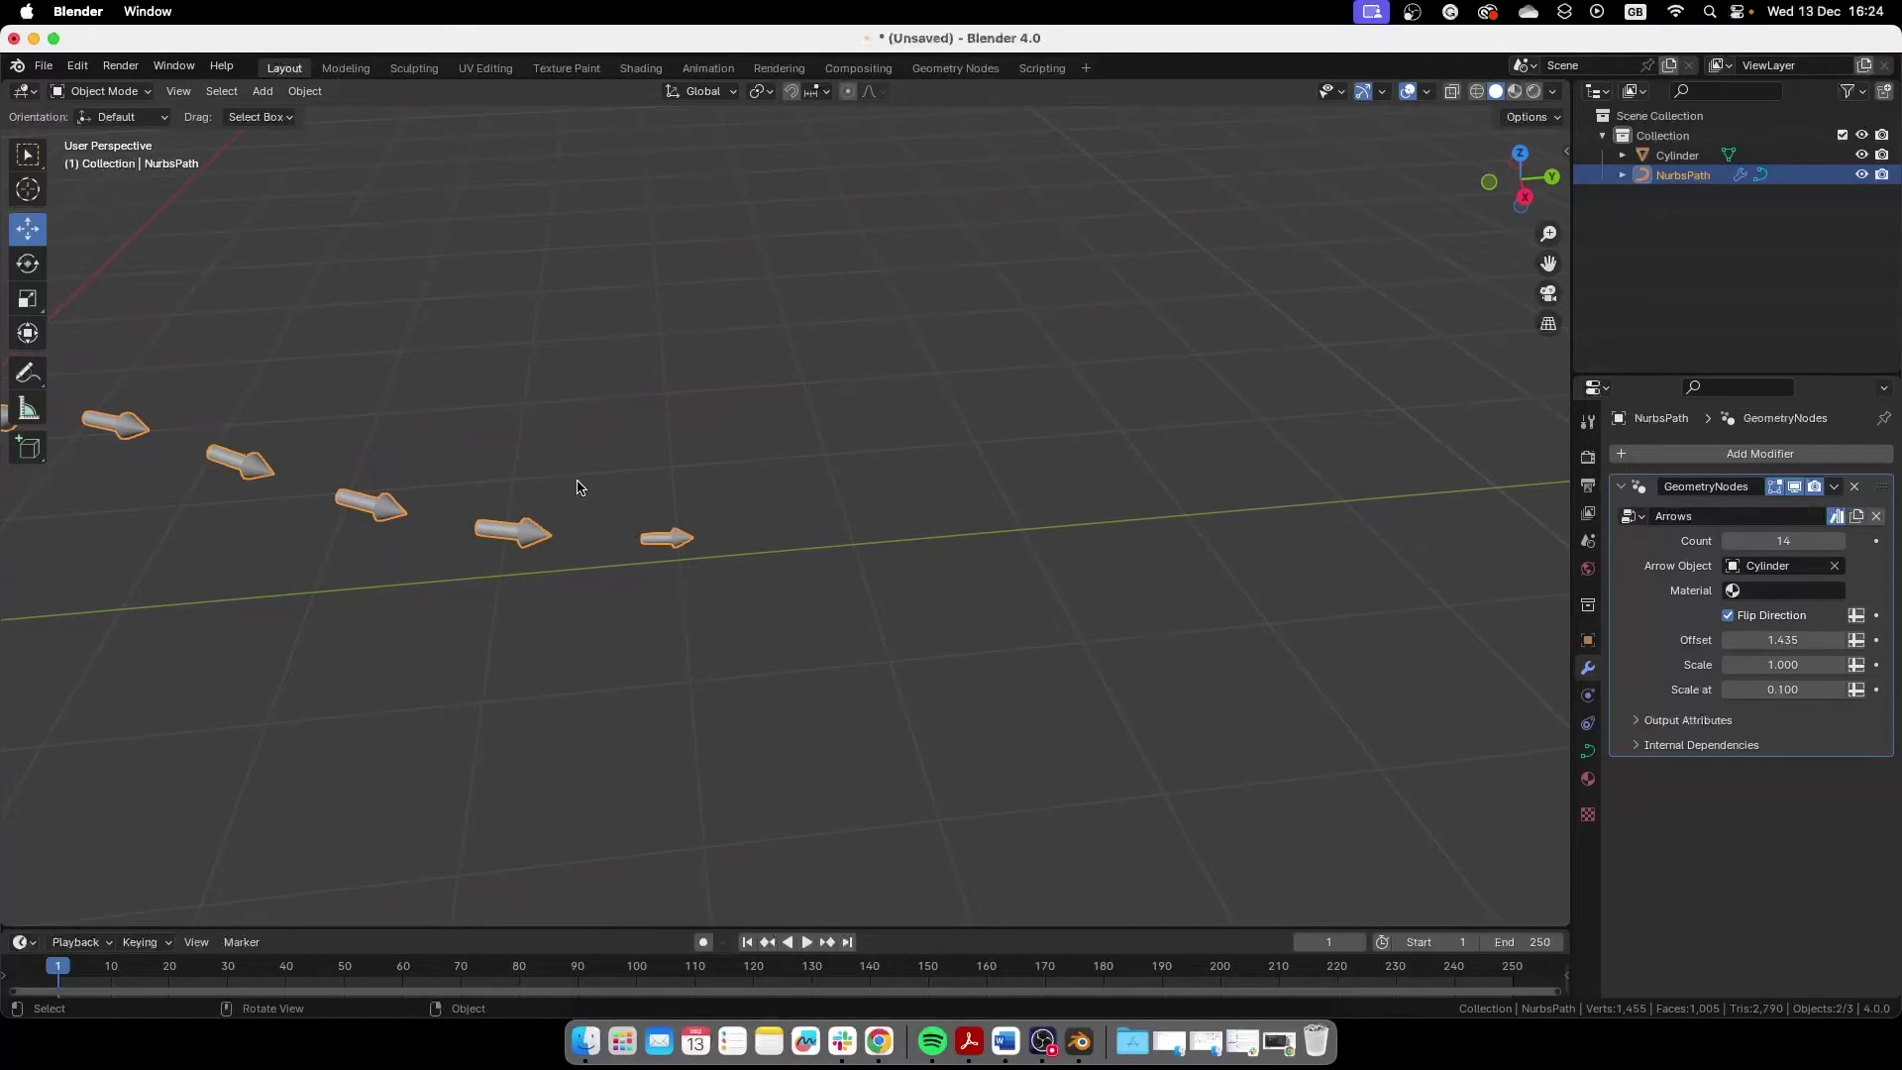
shift+scroll(614, 505, left, 4)
shift+scroll(717, 548, left, 3)
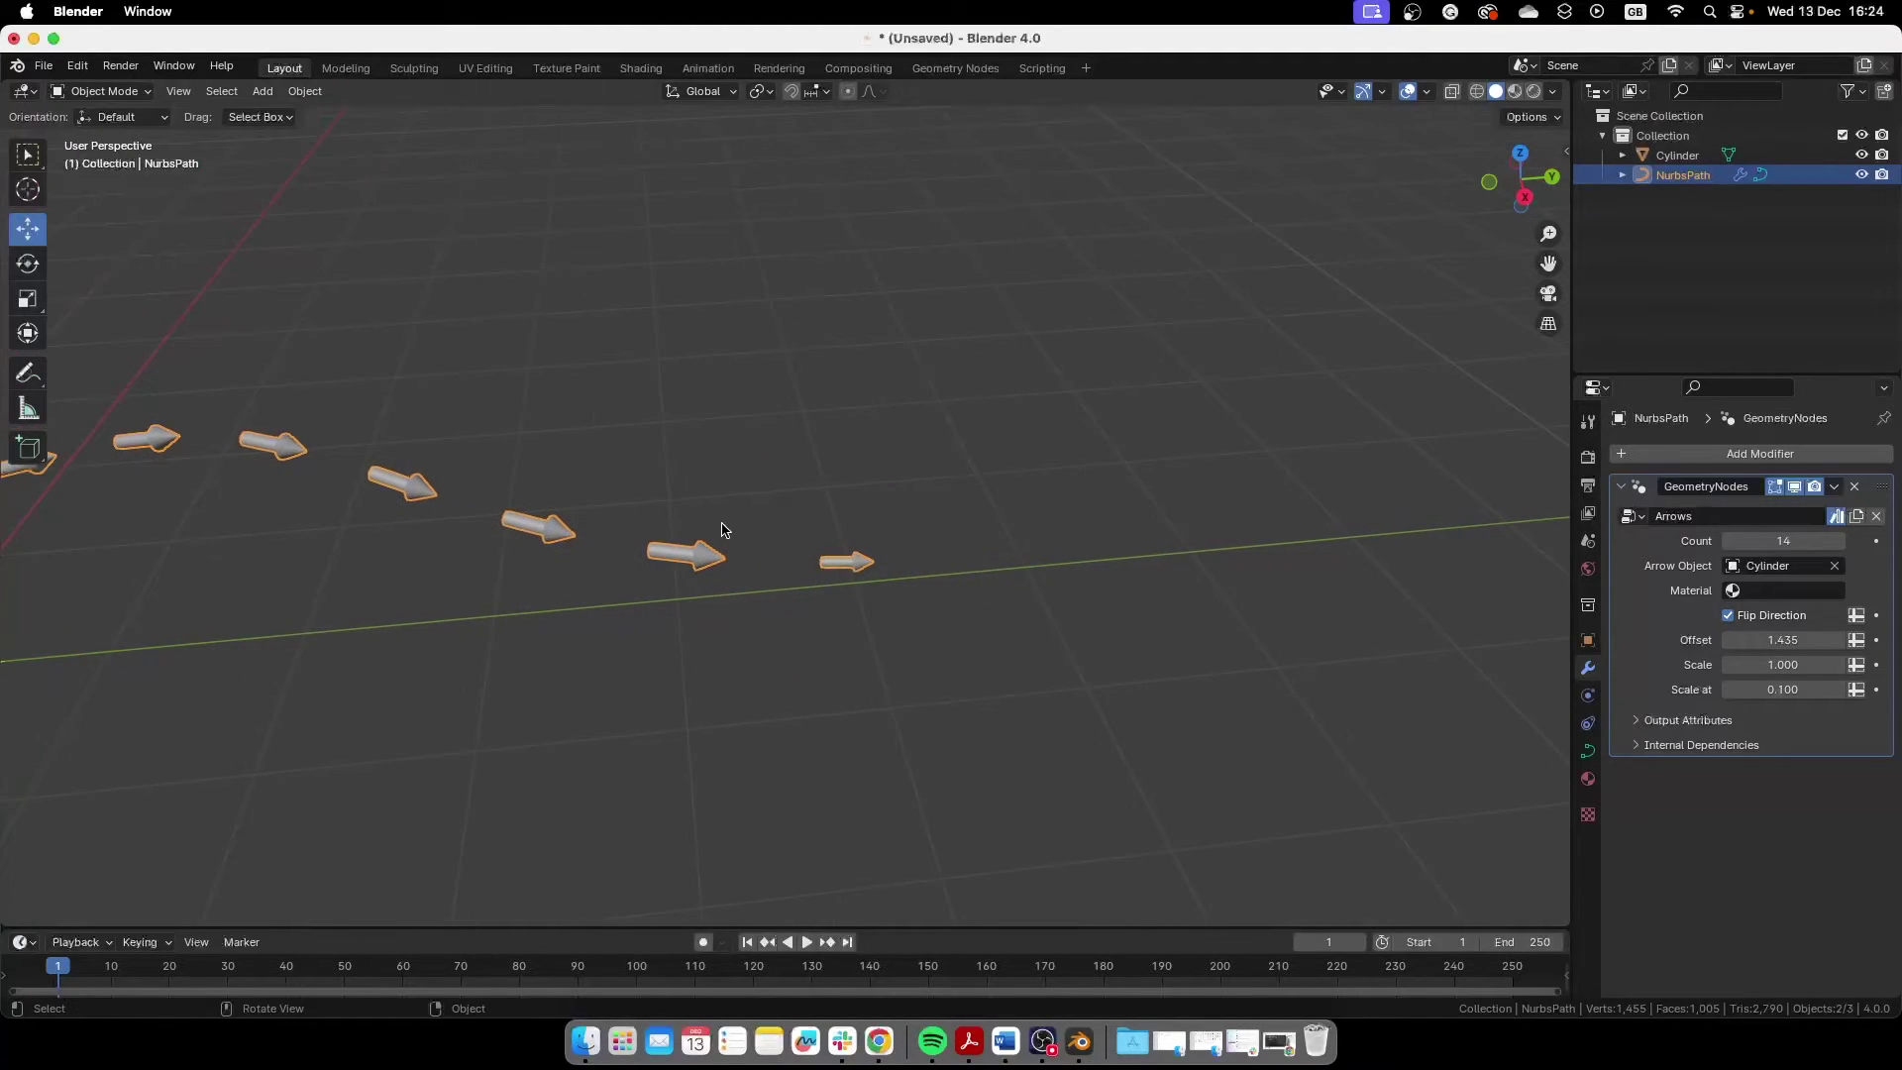
shift+scroll(972, 578, left, 8)
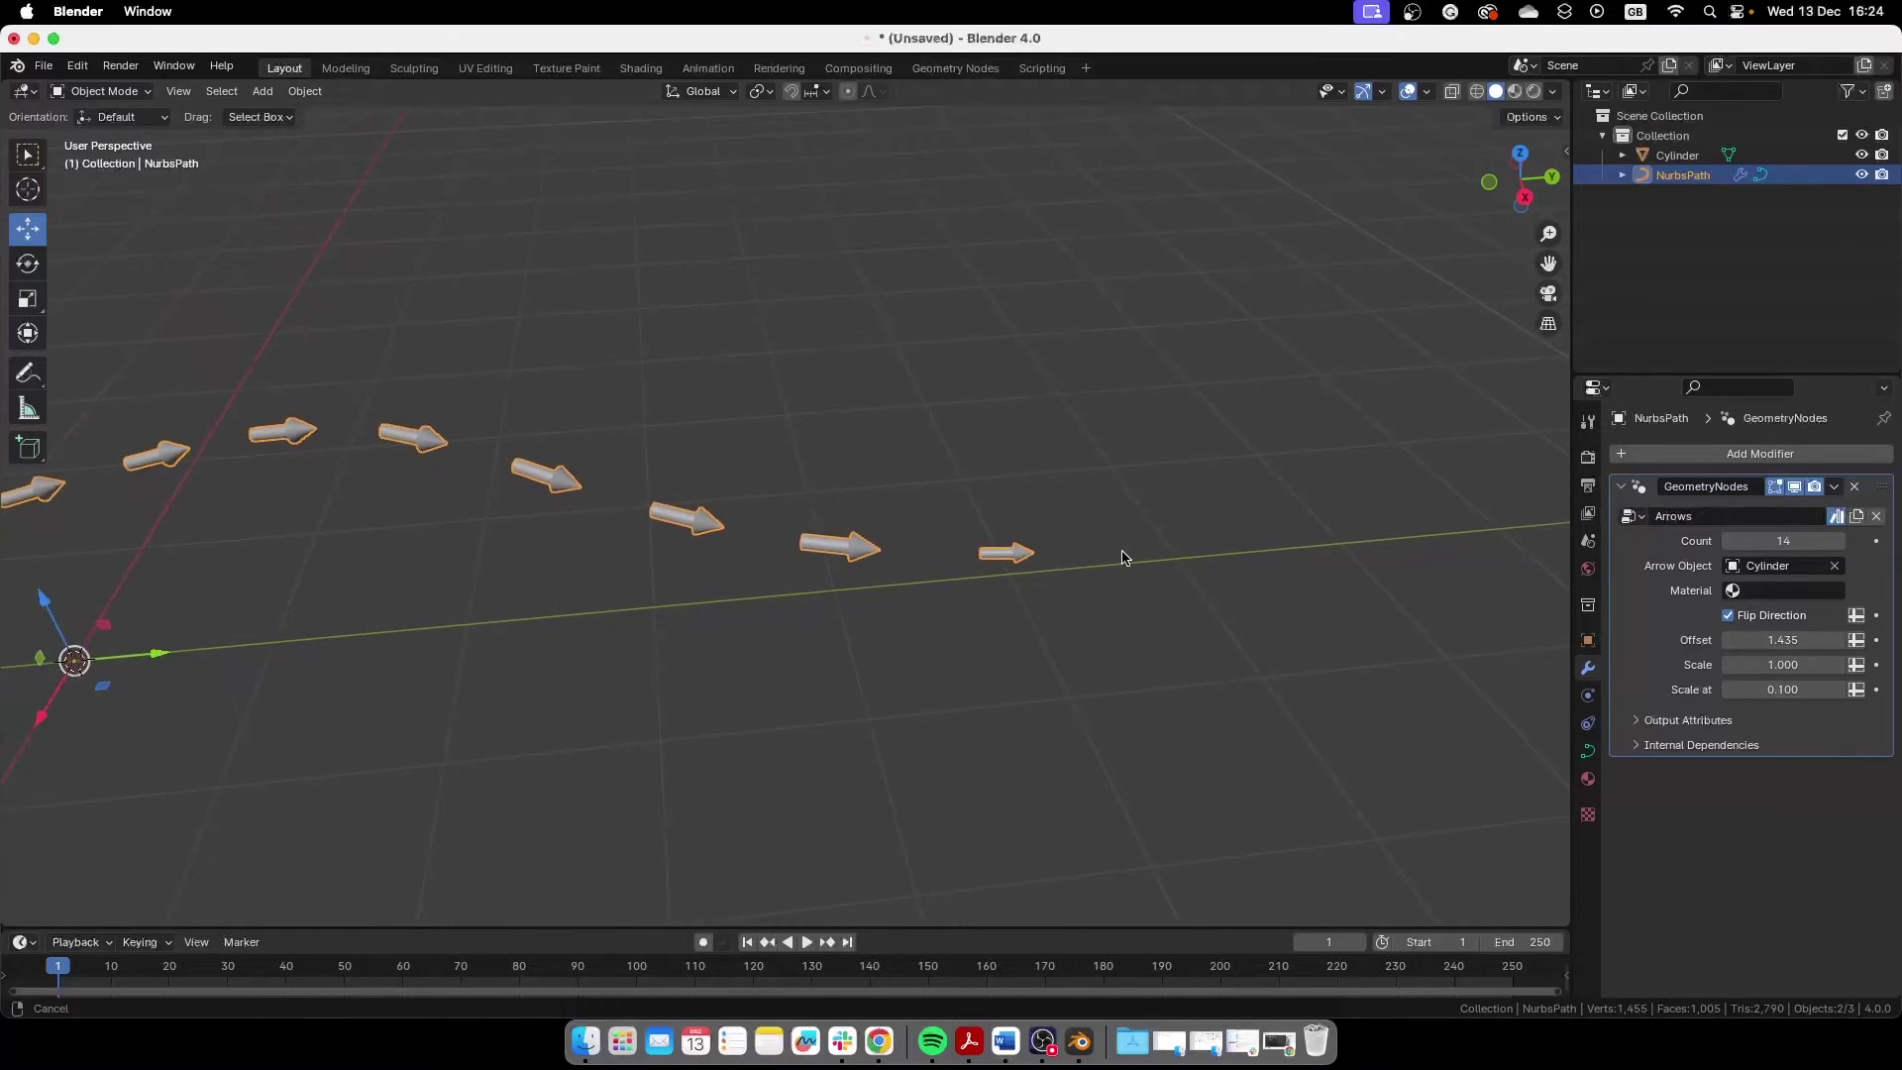
ctrl+scroll(842, 523, up, 3)
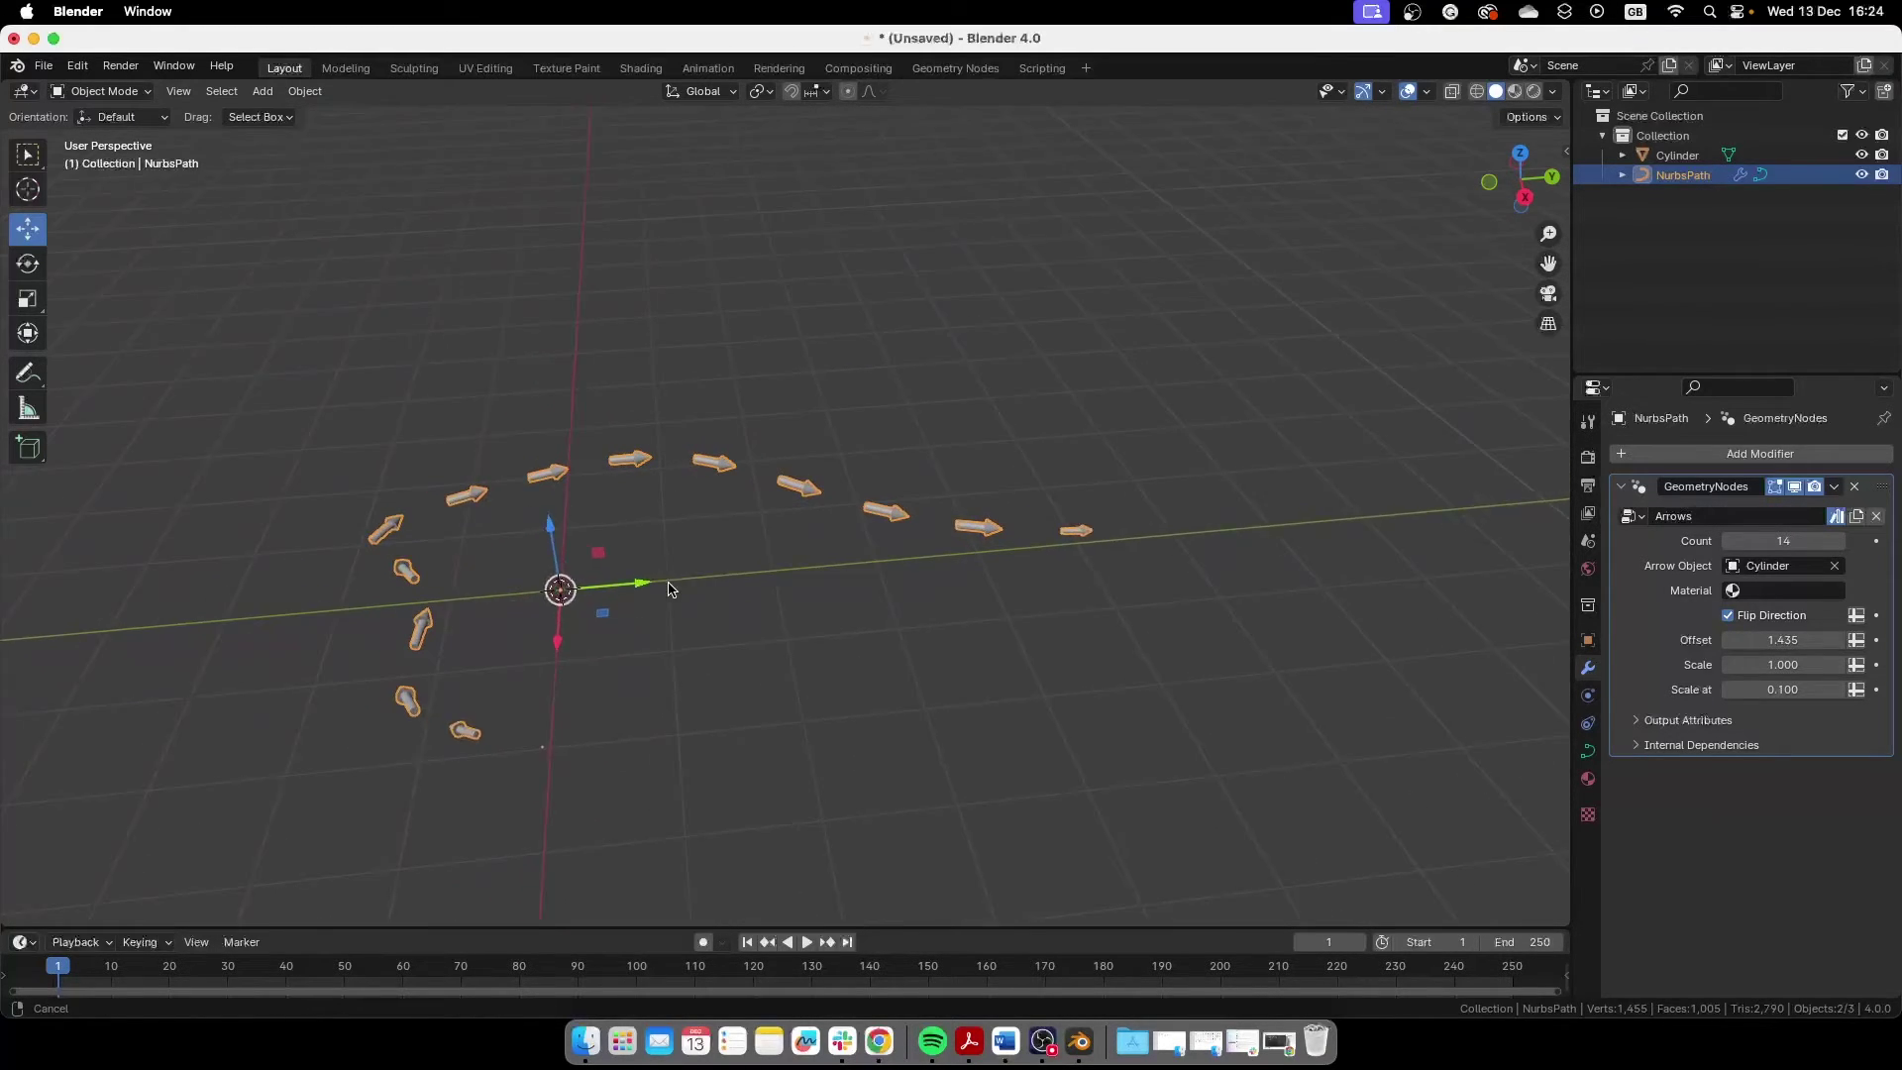
shift+scroll(671, 590, left, 2)
scroll(686, 604, up, 2)
shift+middle_drag(624, 601, 685, 556)
scroll(686, 557, up, 2)
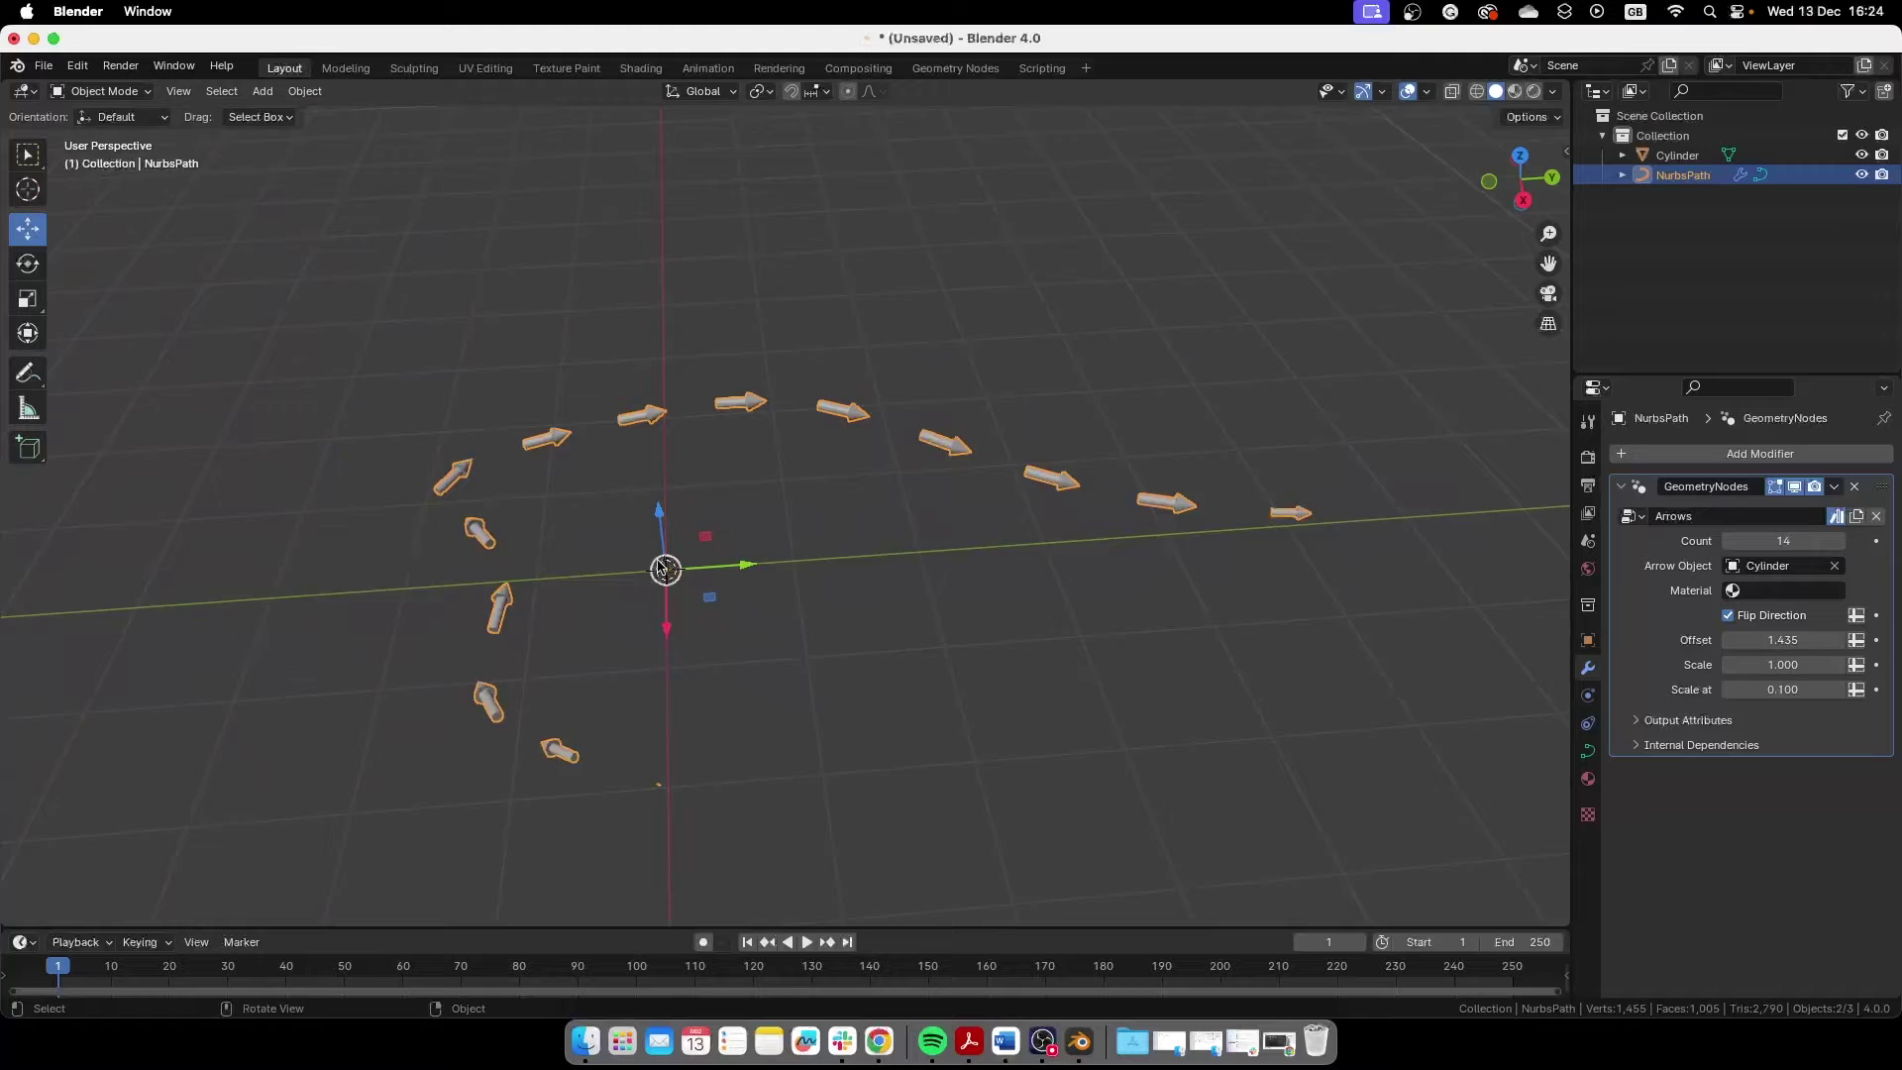
Step: In the Arrows modifier, set Offset to 1.080, Scale to 0.940 and Scale at to 0.190, and assign the Arrow material
middle_drag(704, 645, 706, 626)
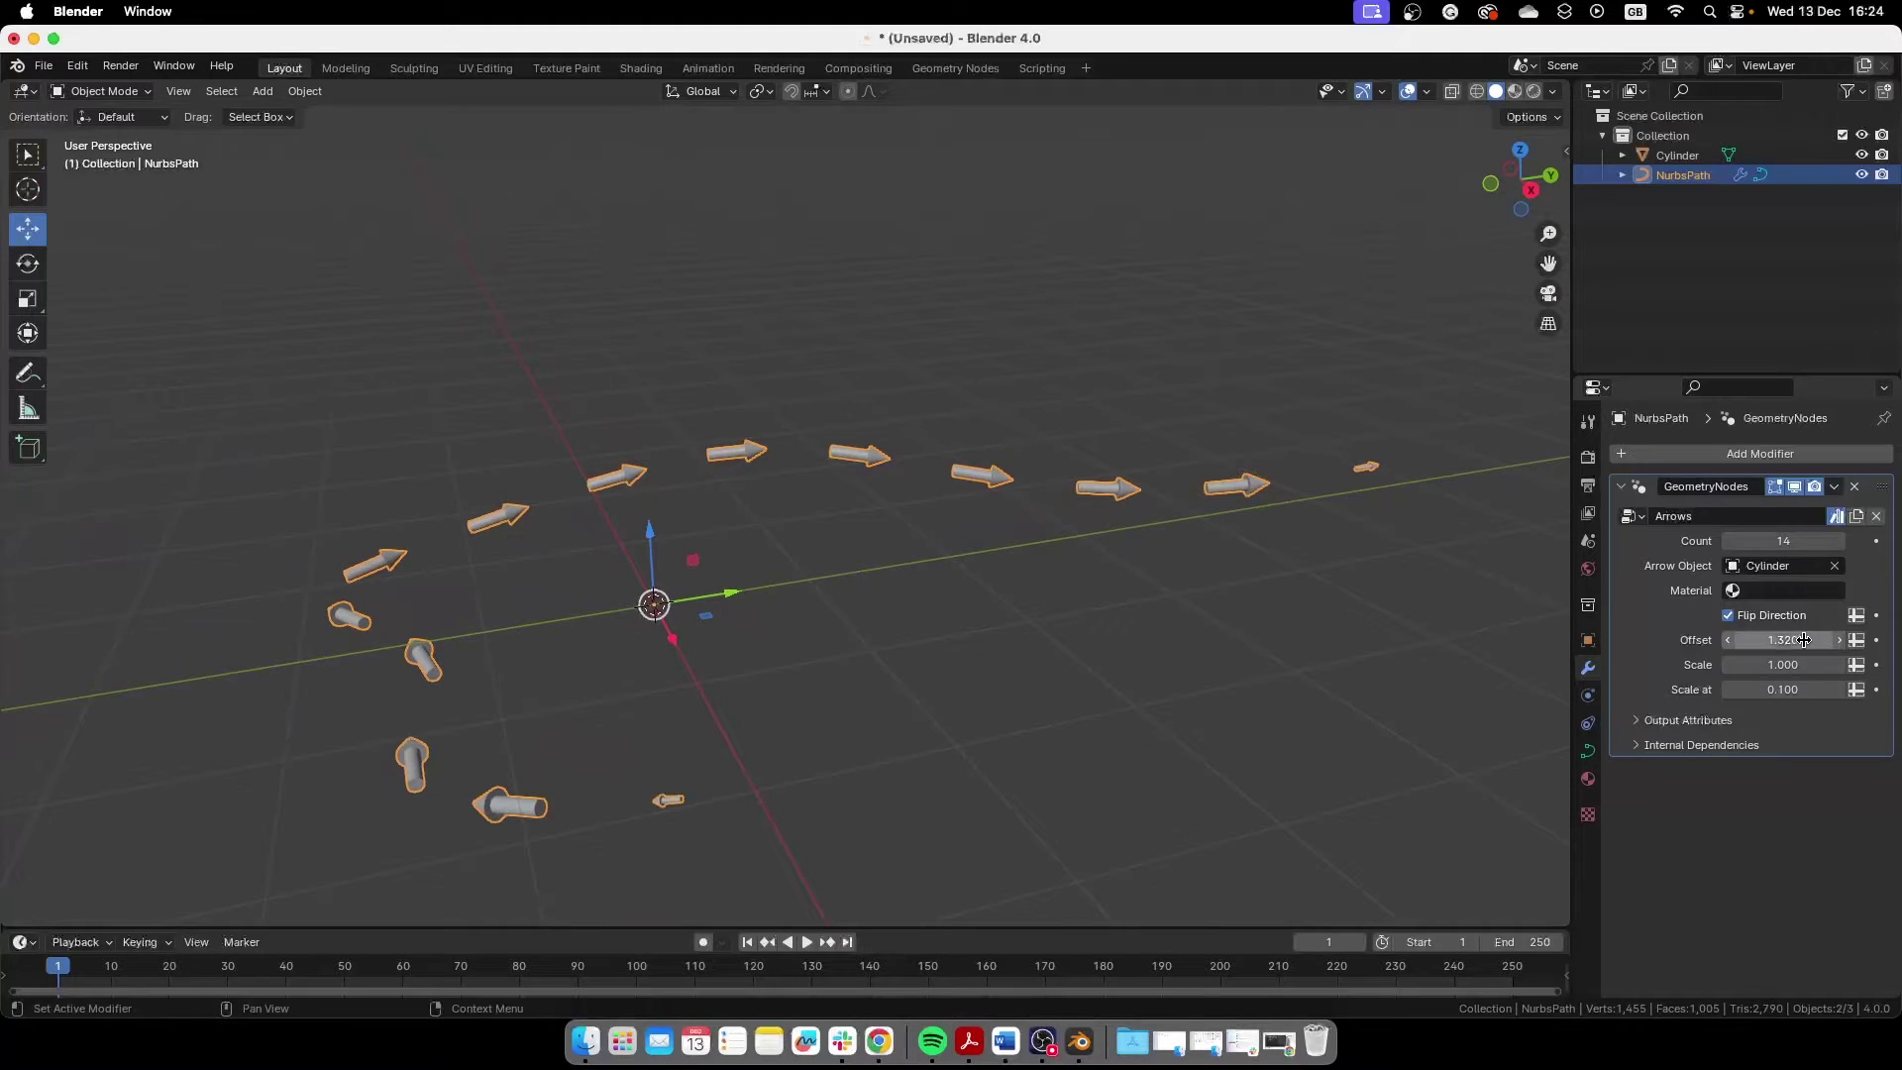
mouse_move(1804, 640)
mouse_down()
mouse_move(1755, 640)
mouse_move(1780, 640)
mouse_up()
middle_drag(1030, 698, 935, 583)
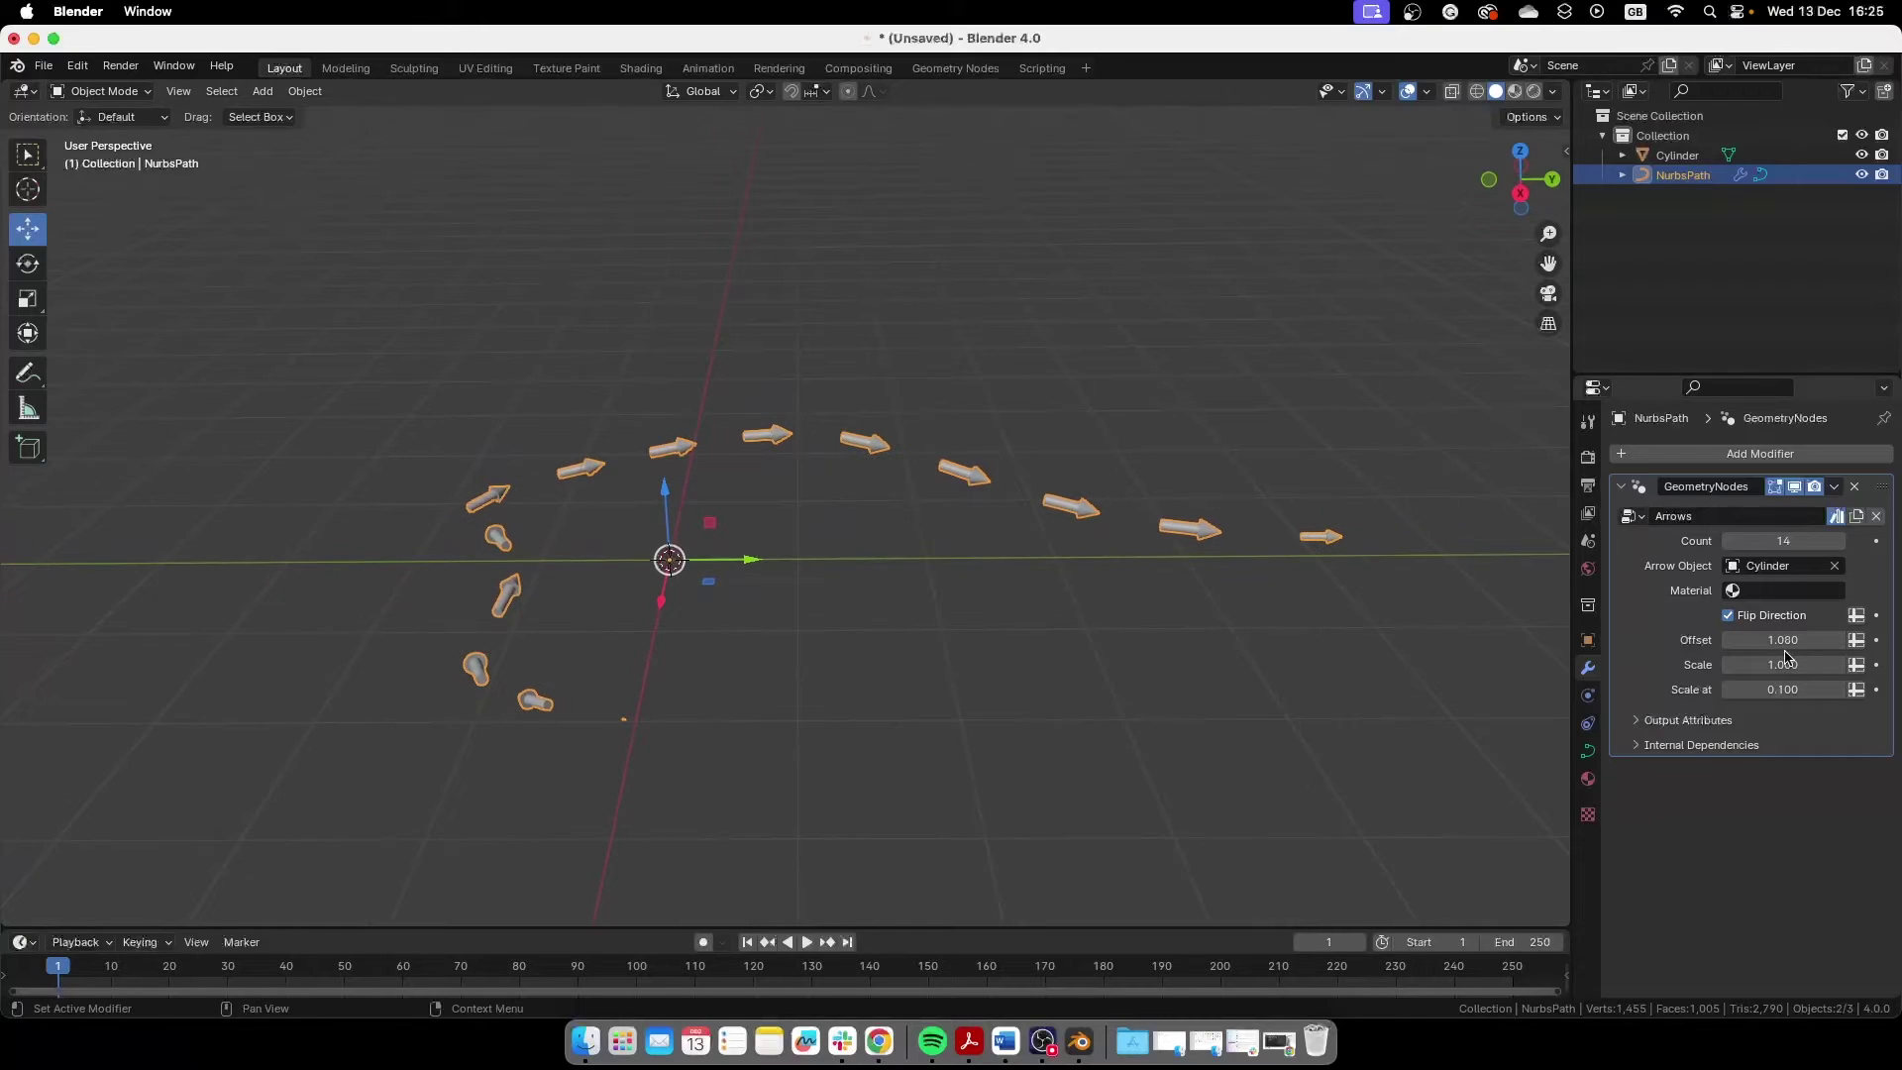
mouse_move(1804, 664)
mouse_down()
mouse_move(1786, 665)
mouse_move(1869, 665)
mouse_move(1798, 665)
mouse_move(1813, 689)
mouse_move(1858, 689)
mouse_move(1808, 690)
mouse_up()
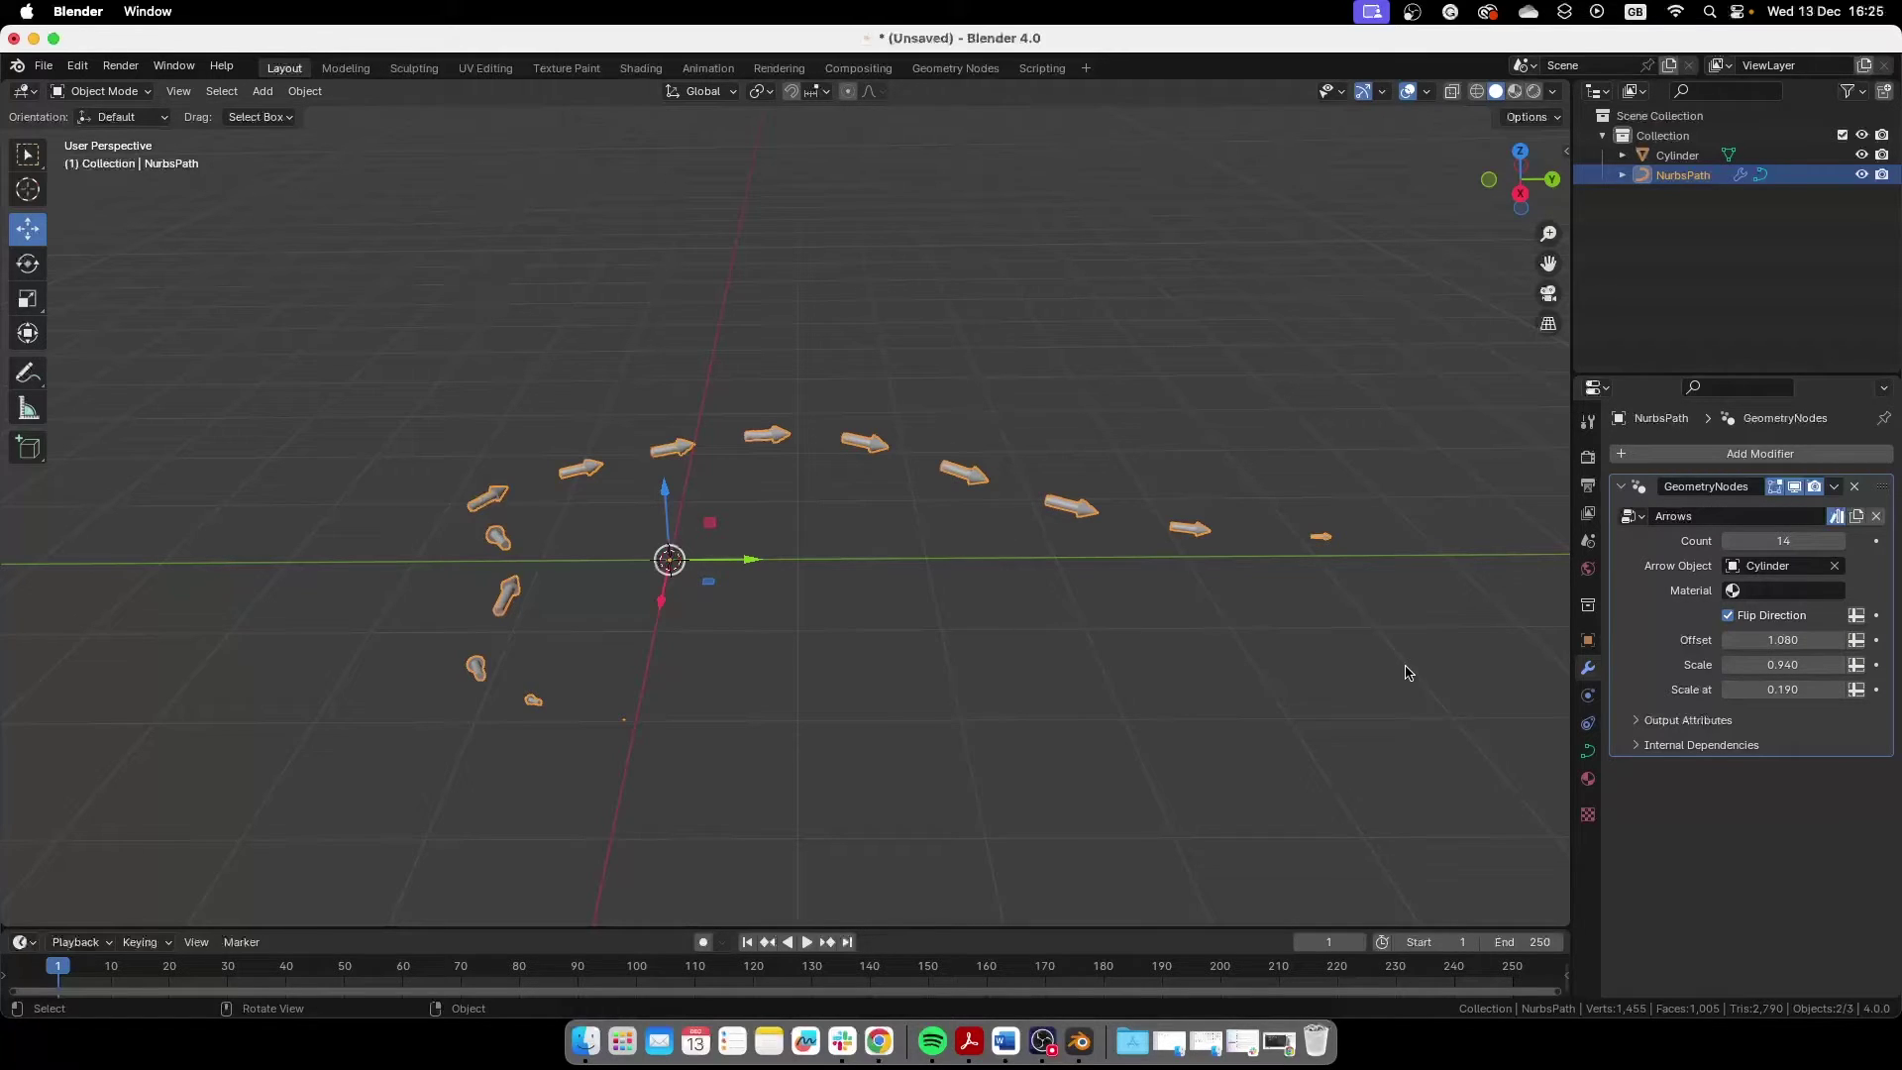
click(1763, 593)
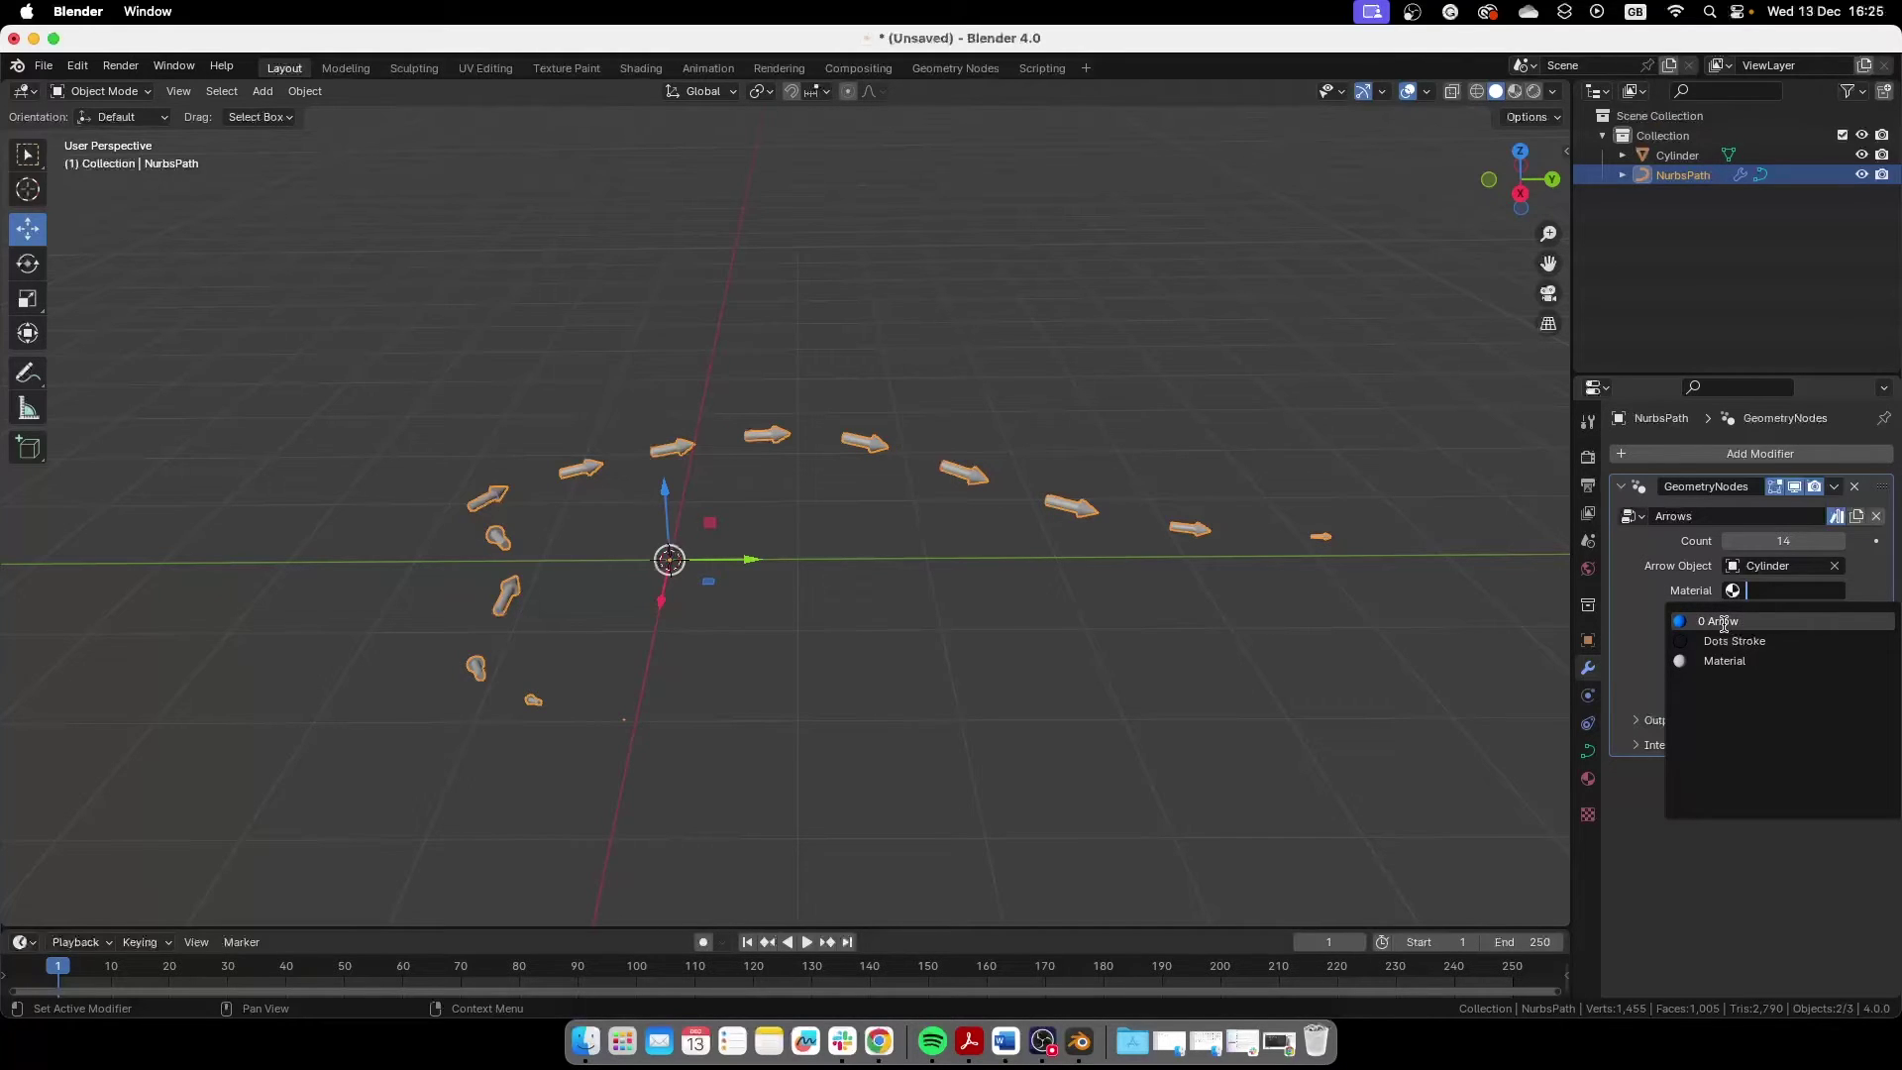
click(1739, 622)
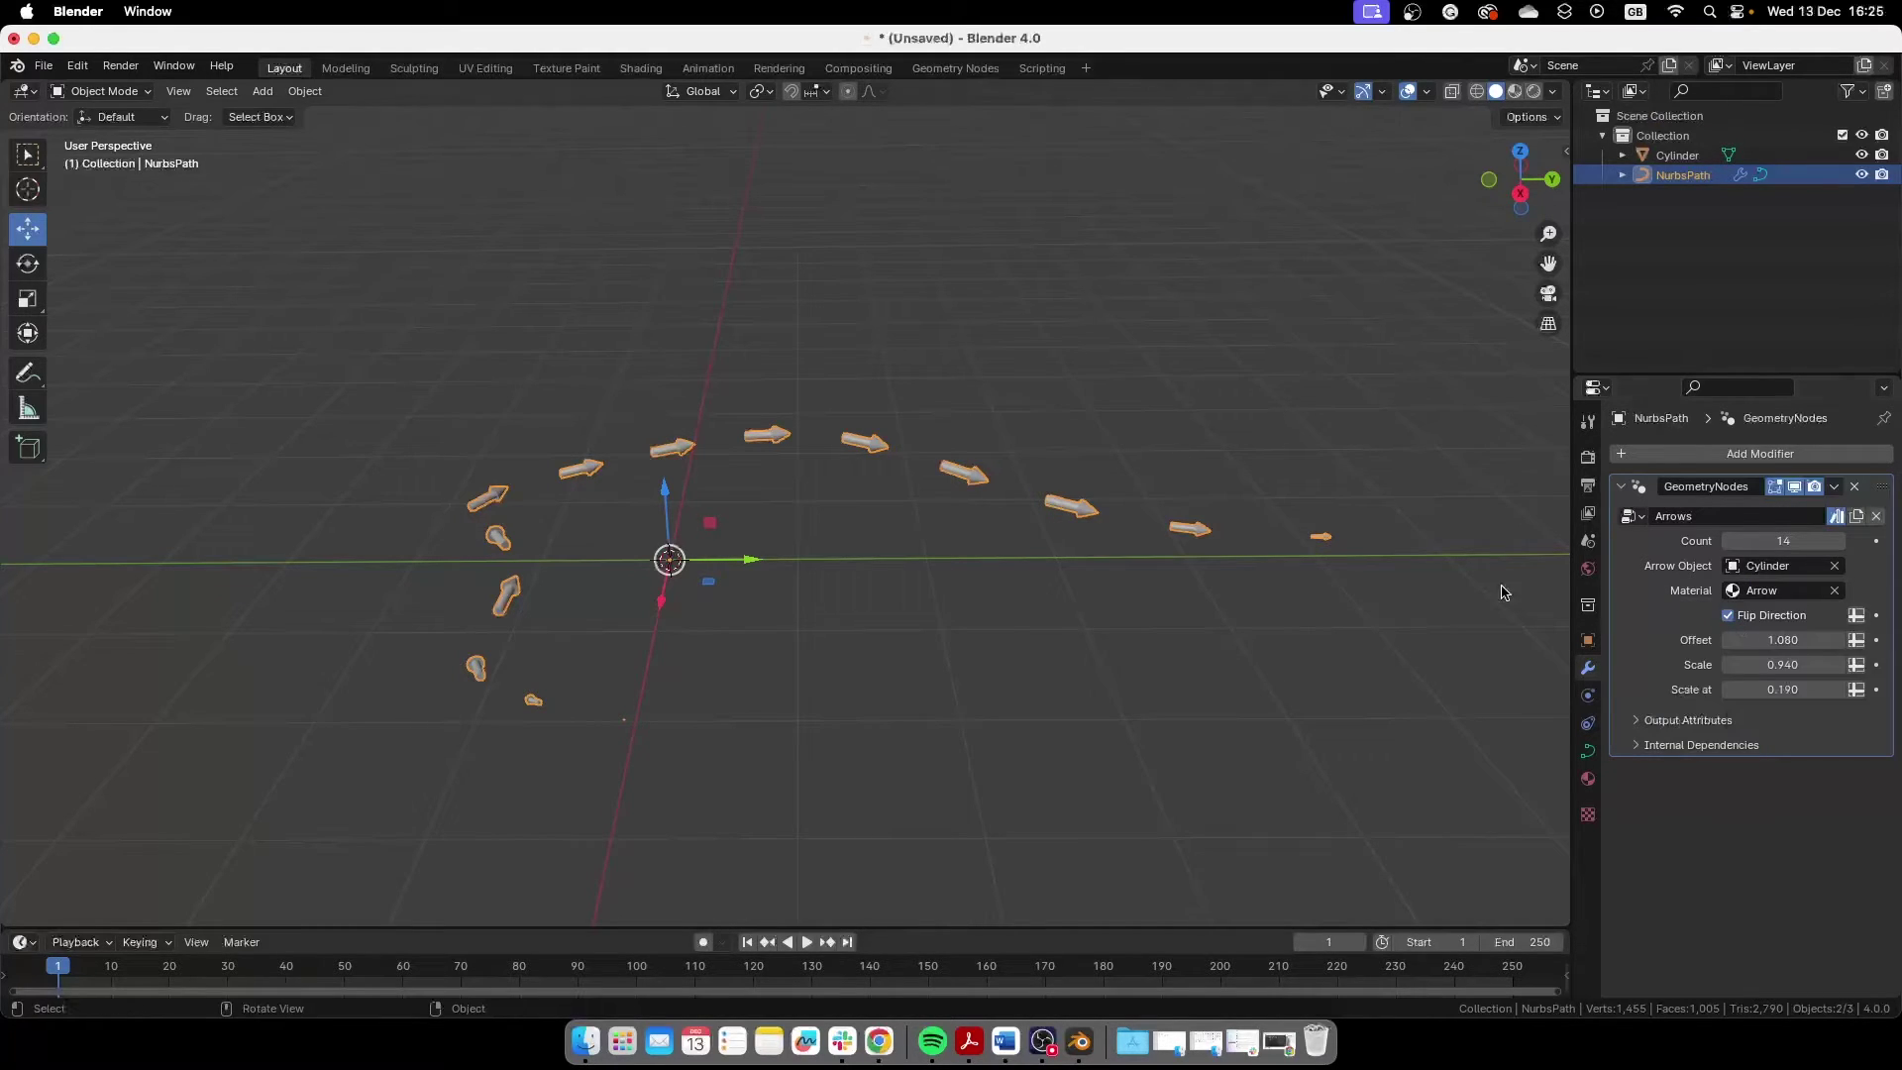
Step: Split off a Shader Editor beside the 3D viewport, hide its sidebar and load the Arrow material for the path curve
drag(5, 84, 628, 74)
click(25, 91)
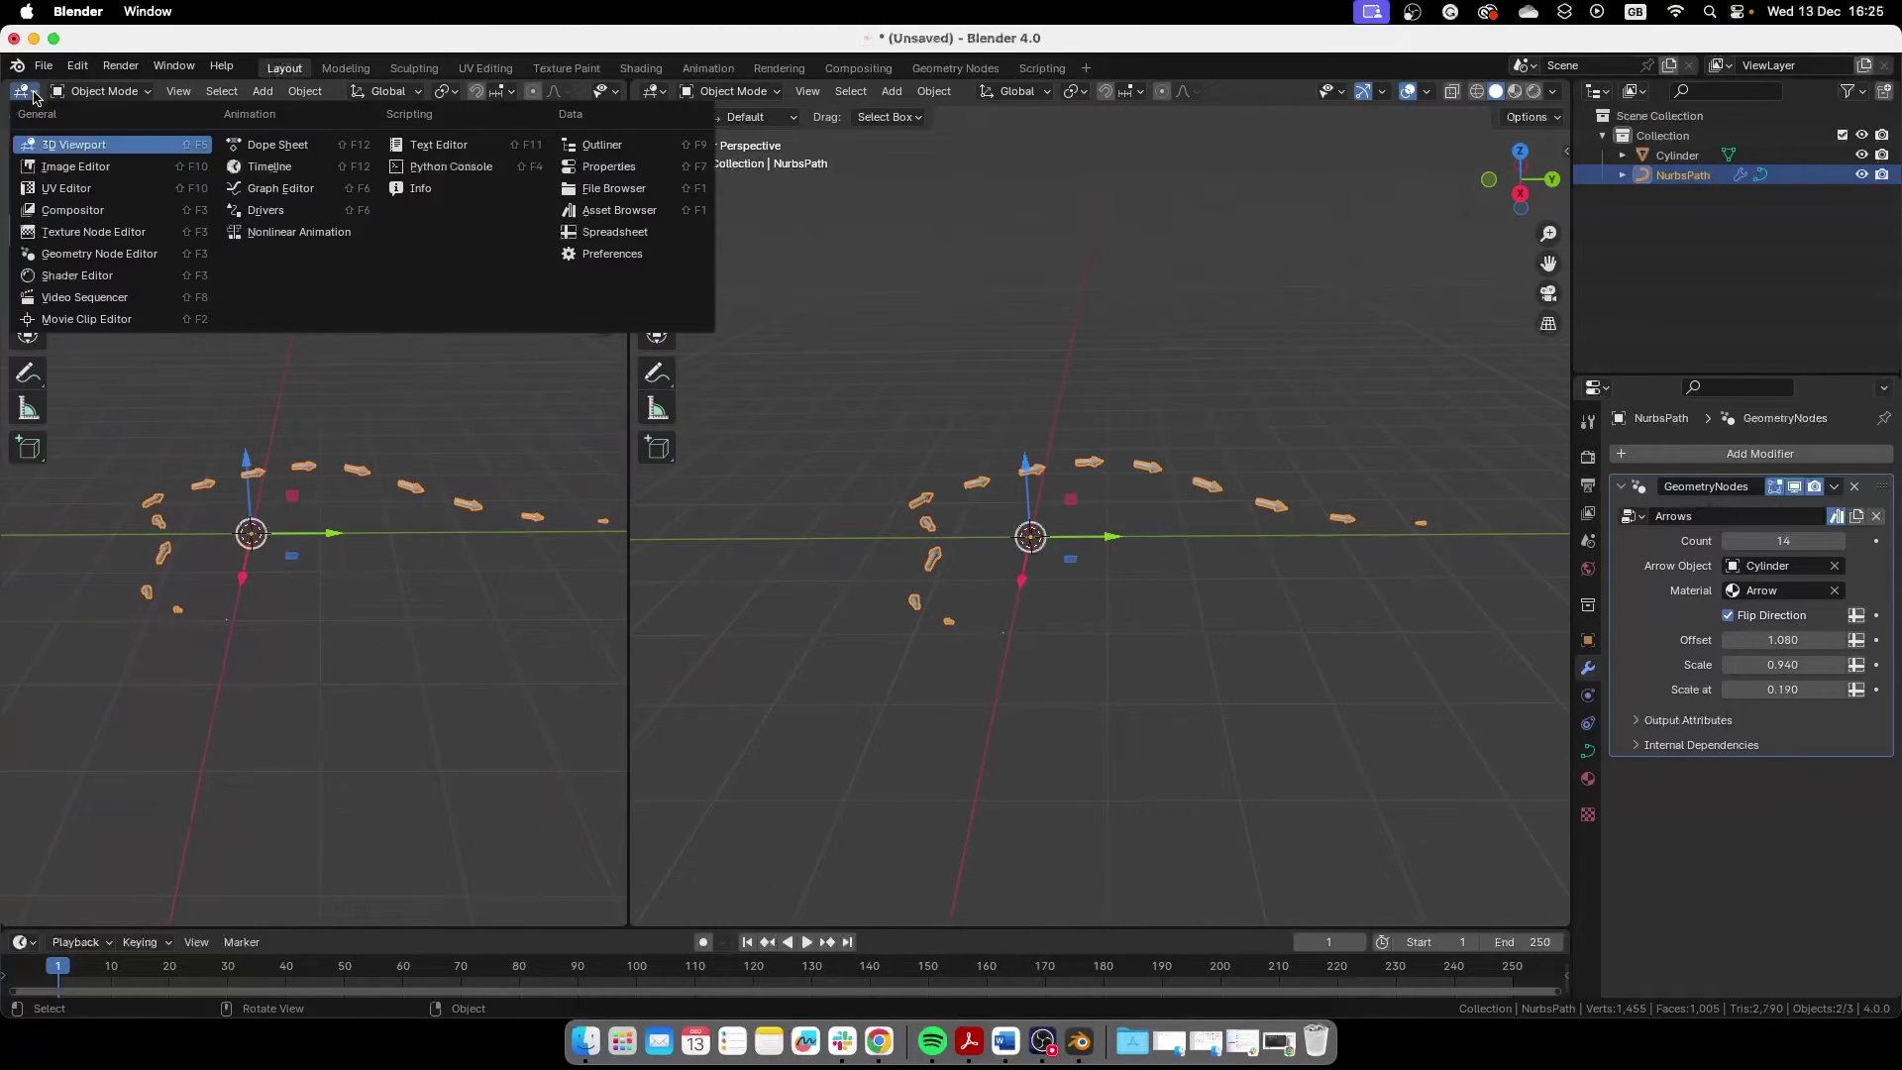
click(63, 282)
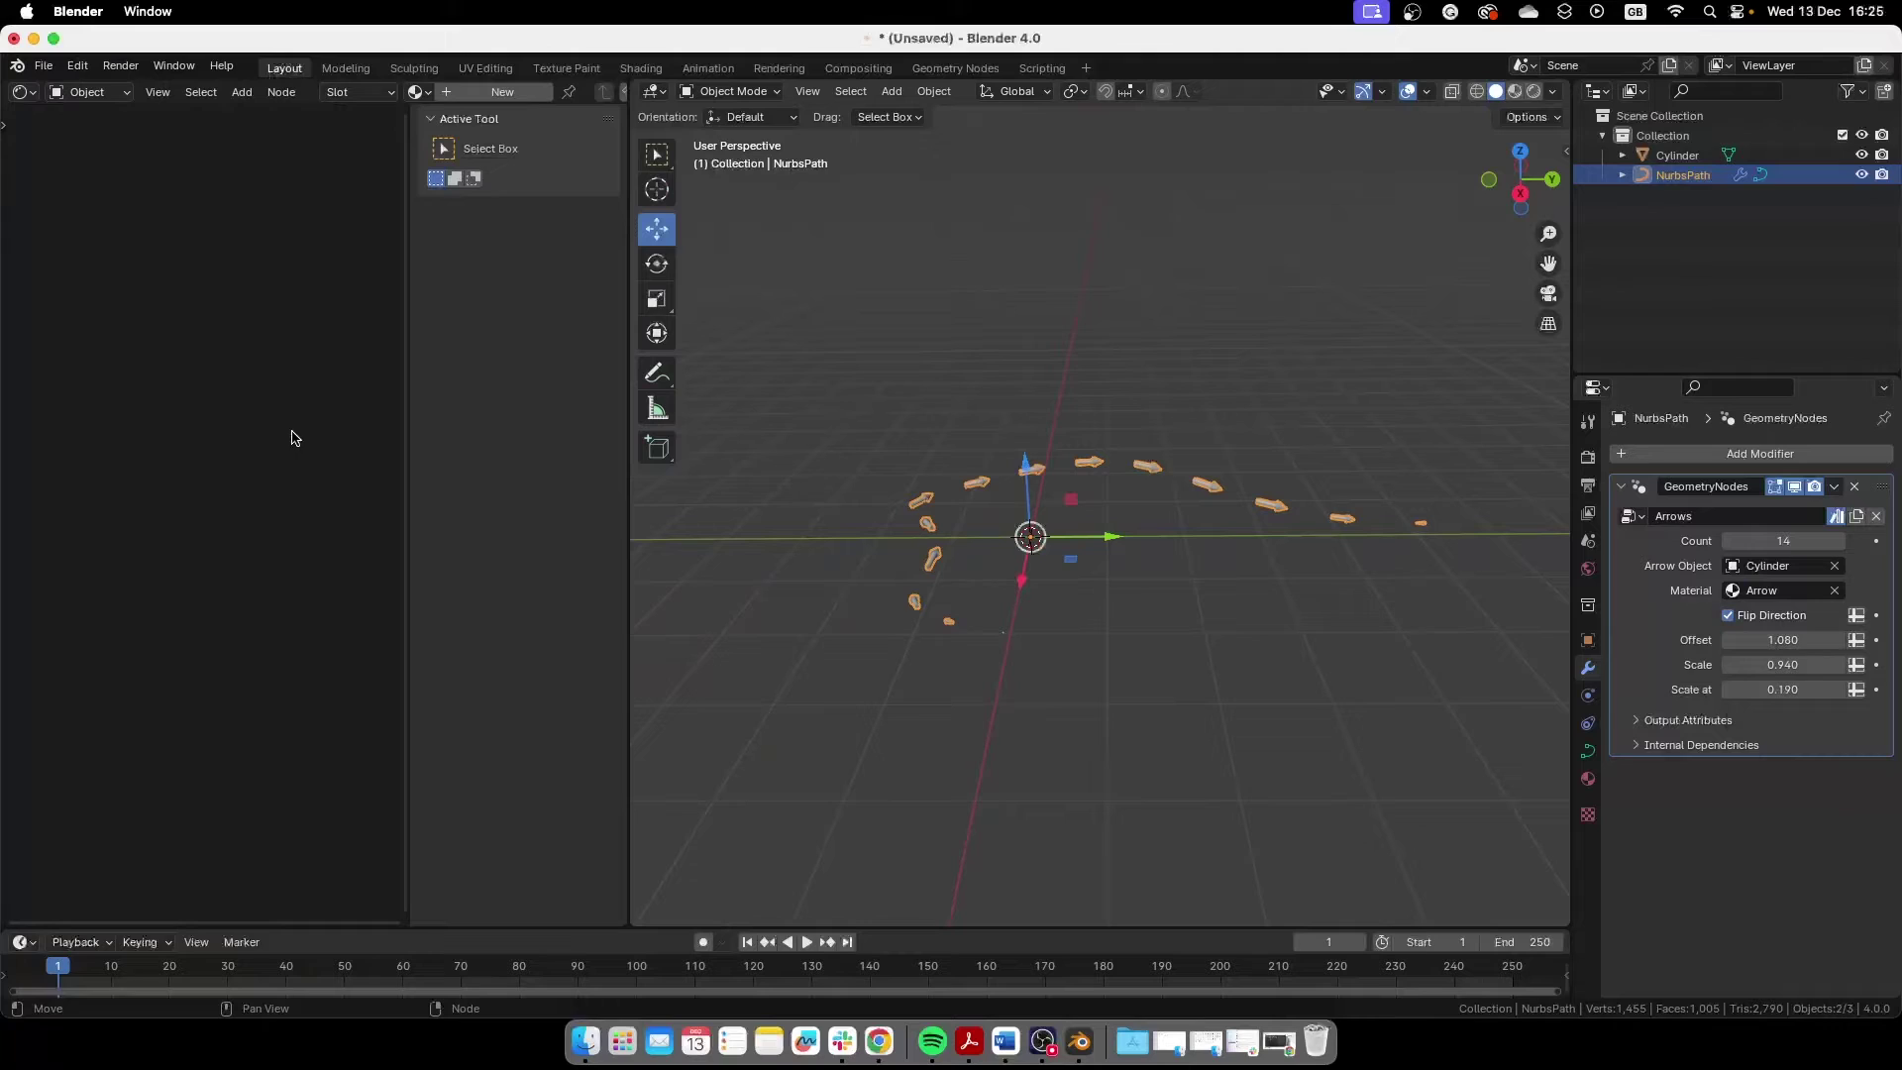
key(n)
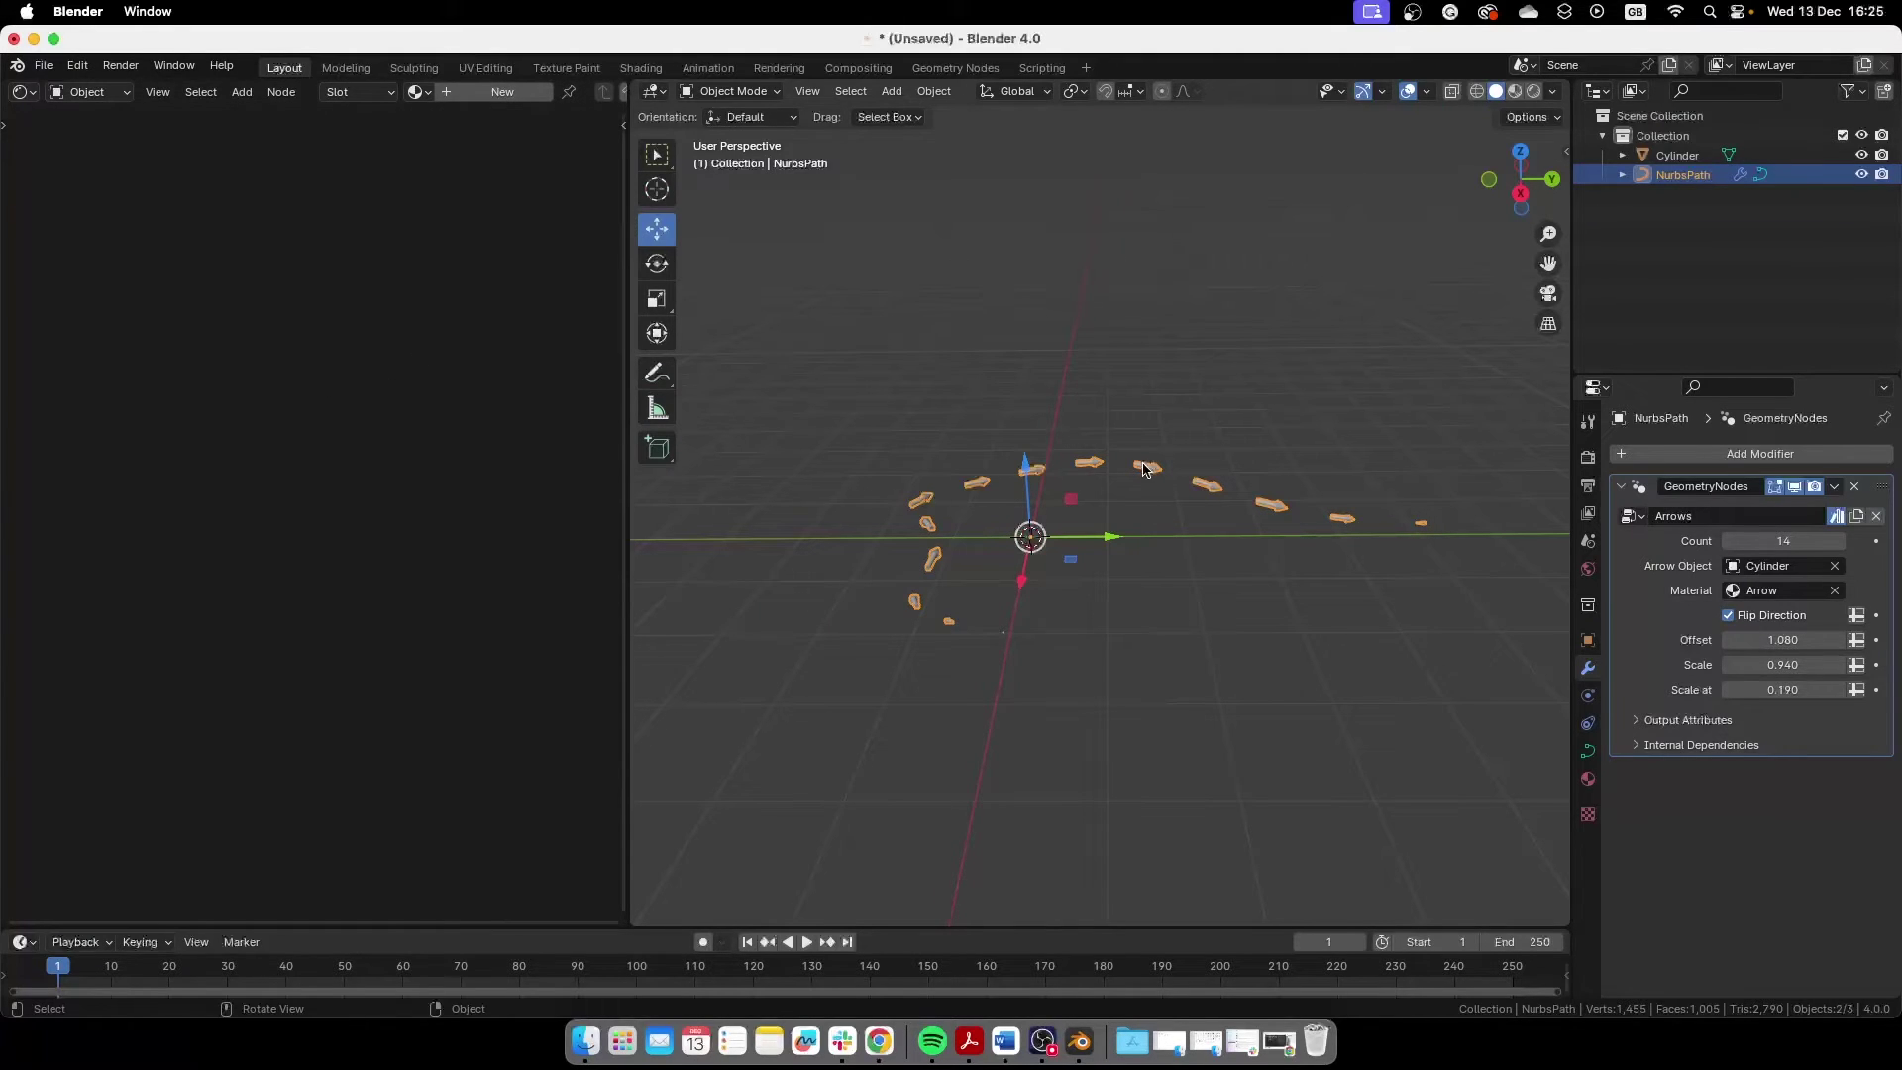
click(418, 91)
click(465, 123)
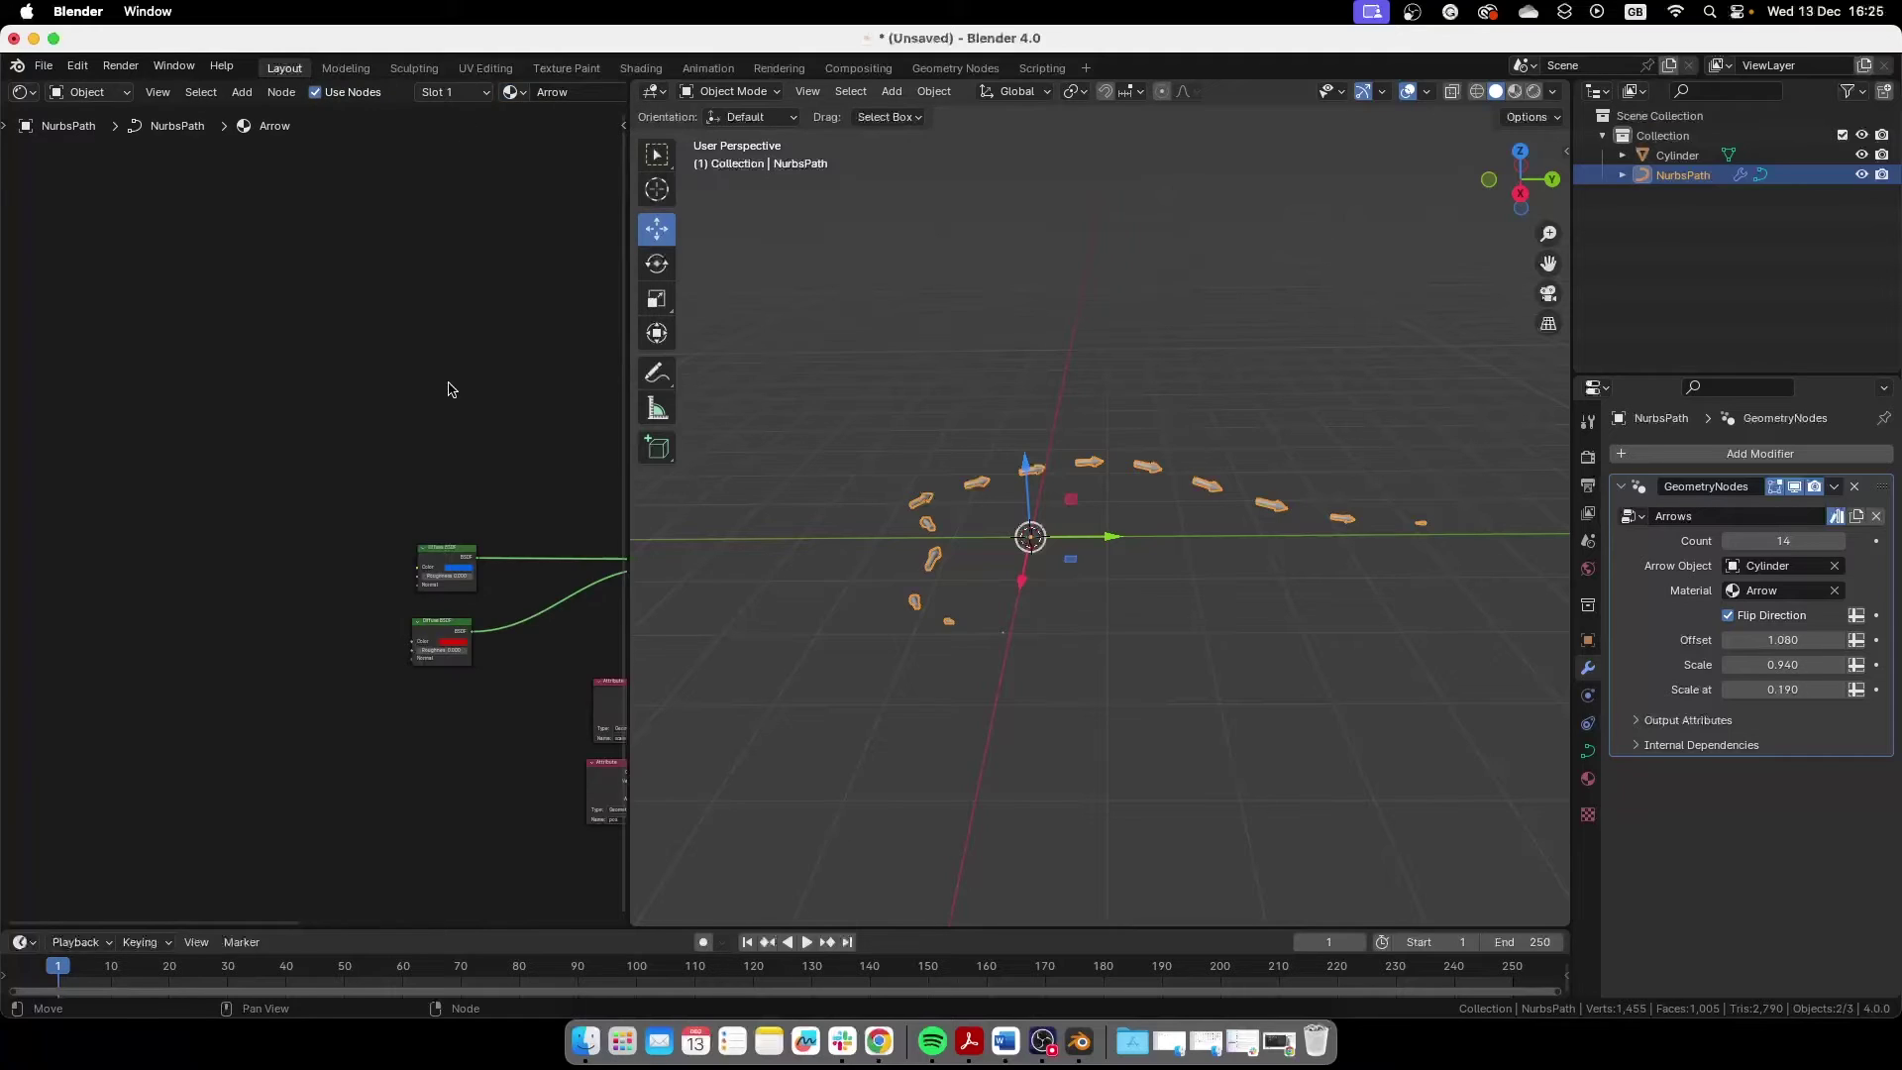
Step: Move the scale and pos Attribute nodes farther away from the Mix Shader node to make the node layout clearer
scroll(465, 403, up, 5)
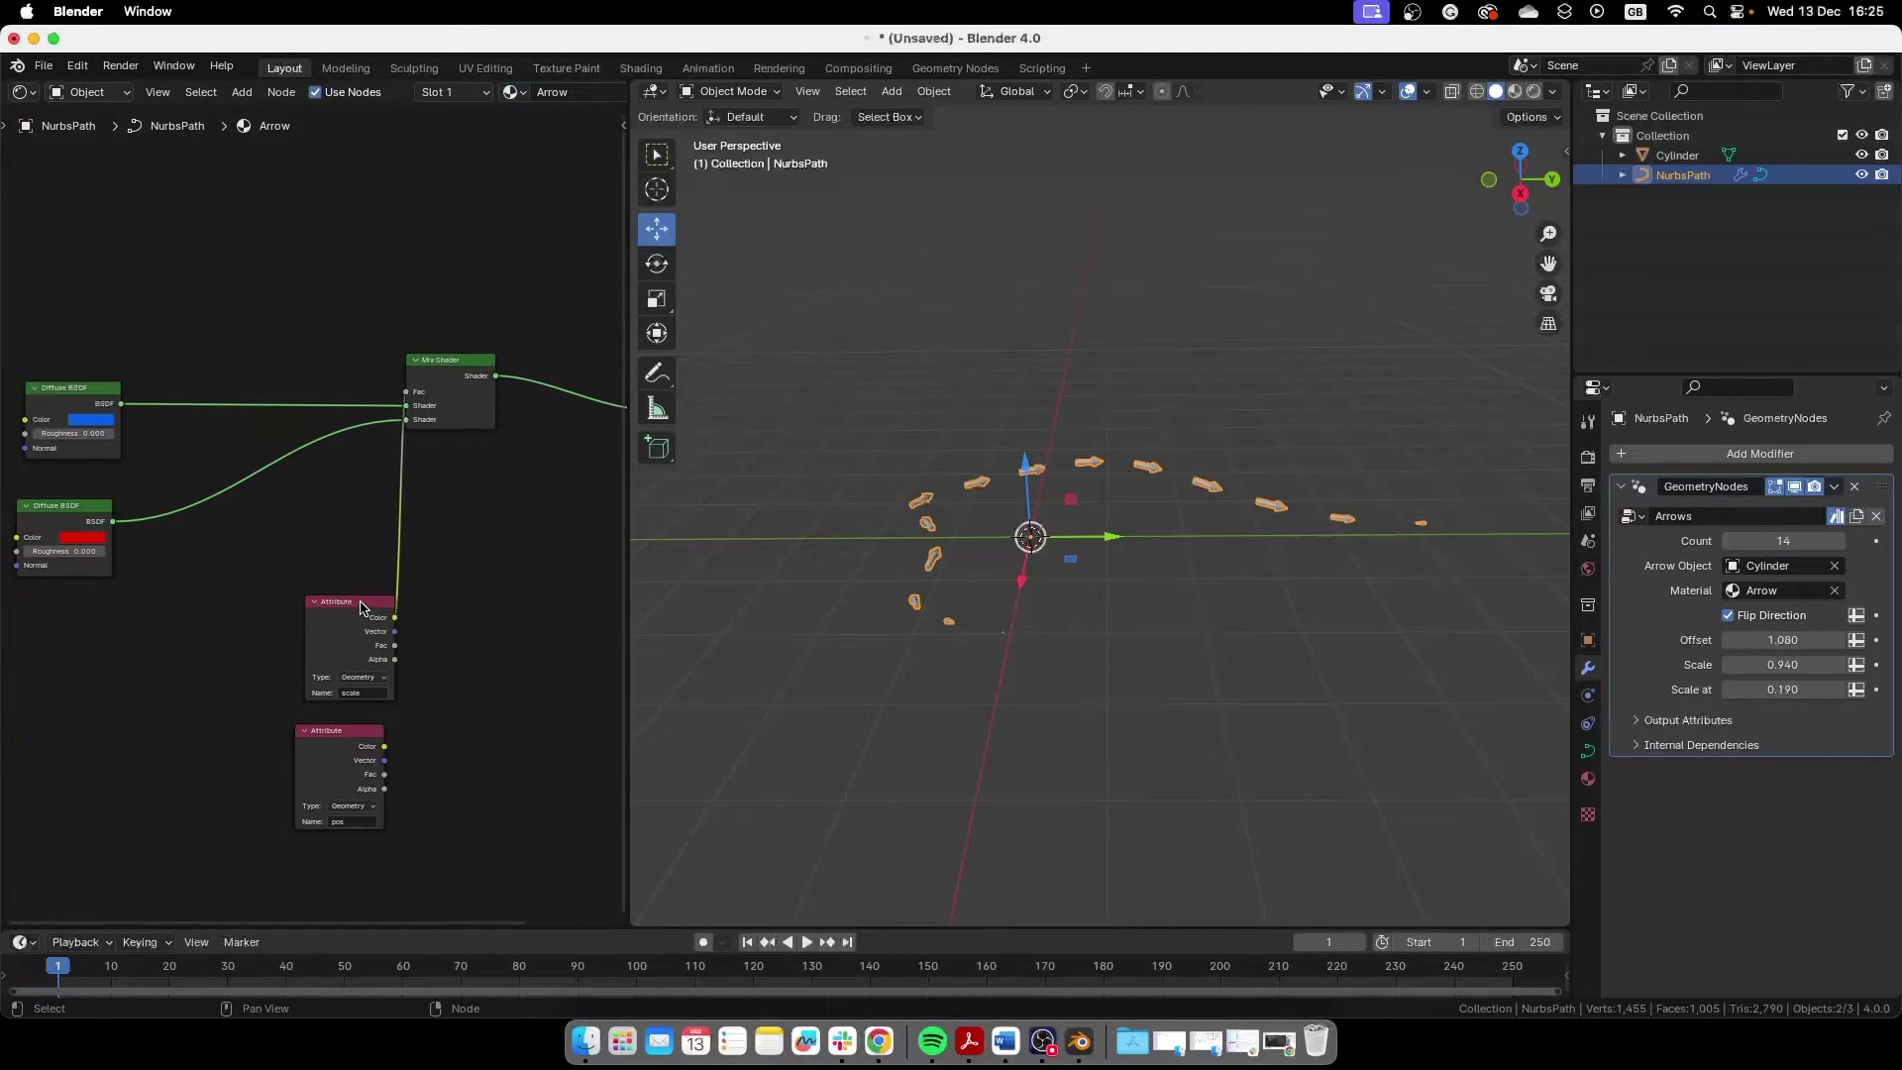
drag(361, 606, 327, 596)
scroll(467, 667, up, 3)
drag(279, 696, 231, 695)
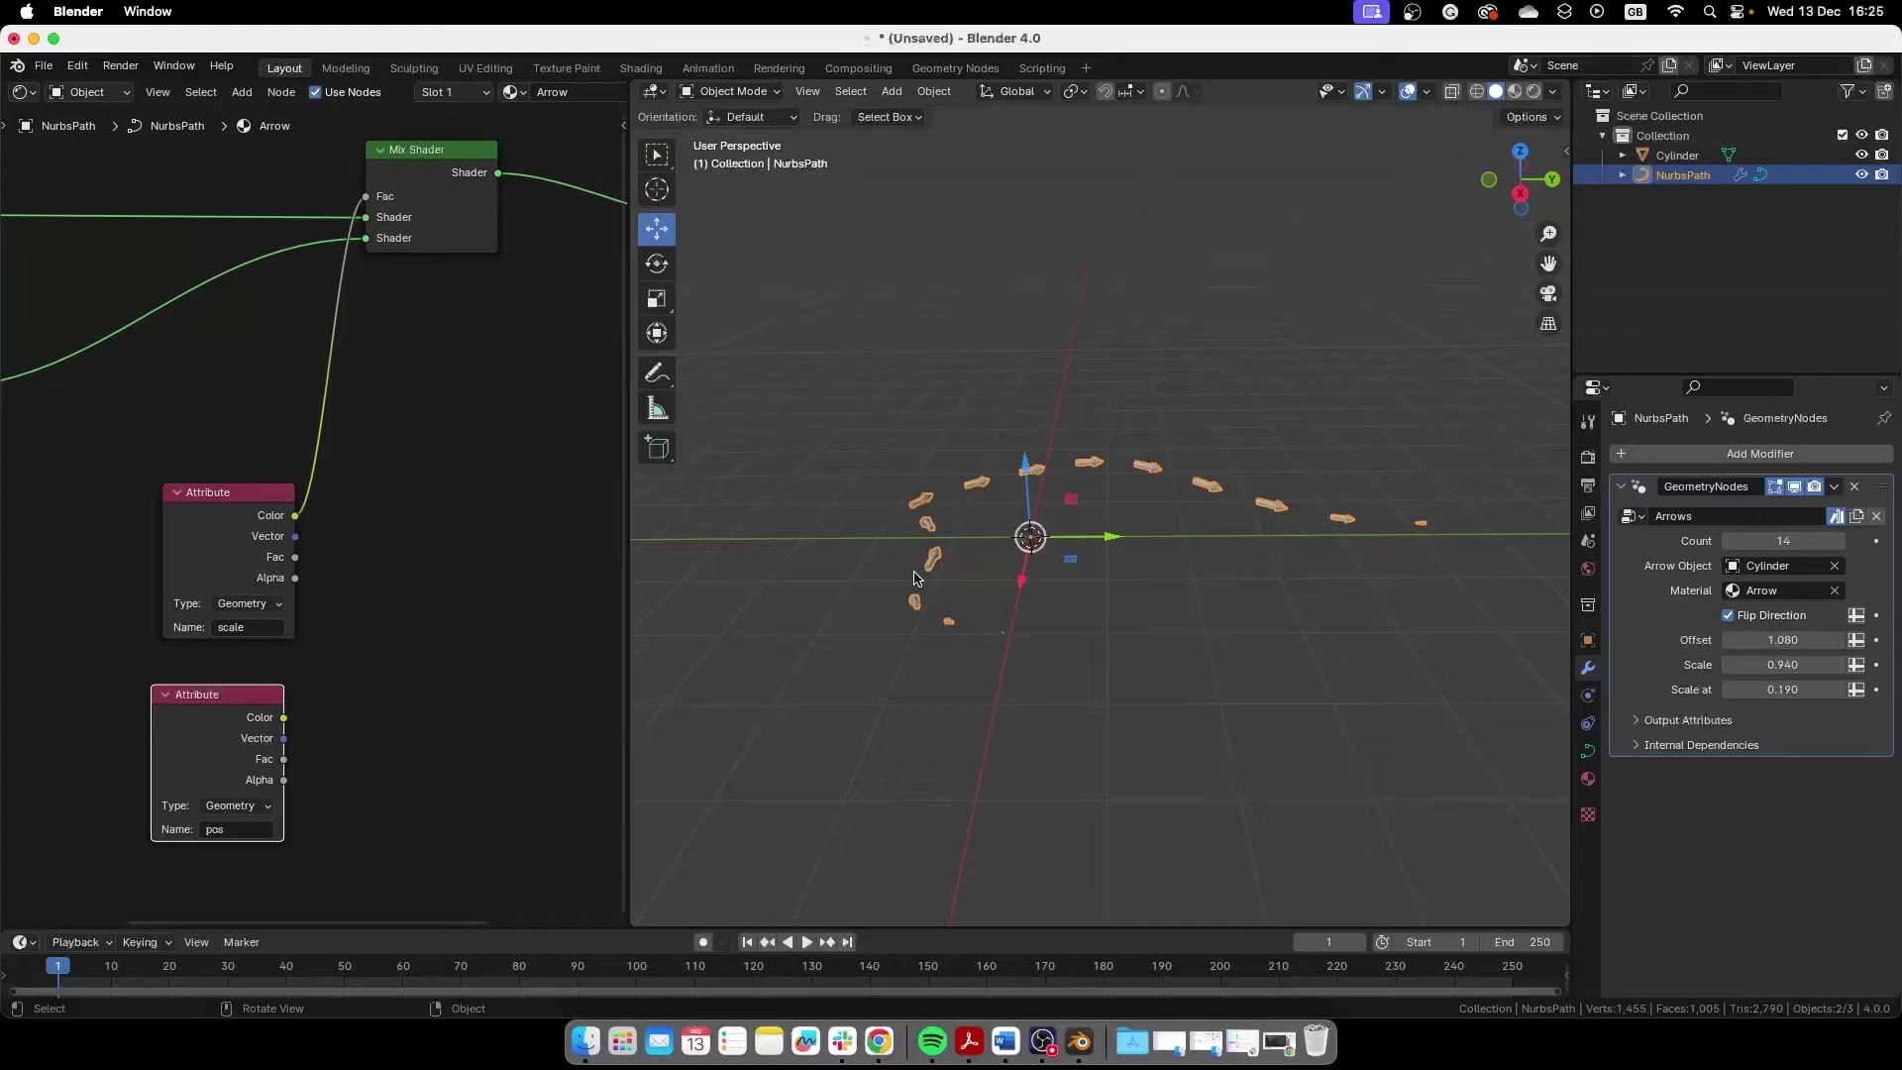
middle_drag(346, 653, 395, 680)
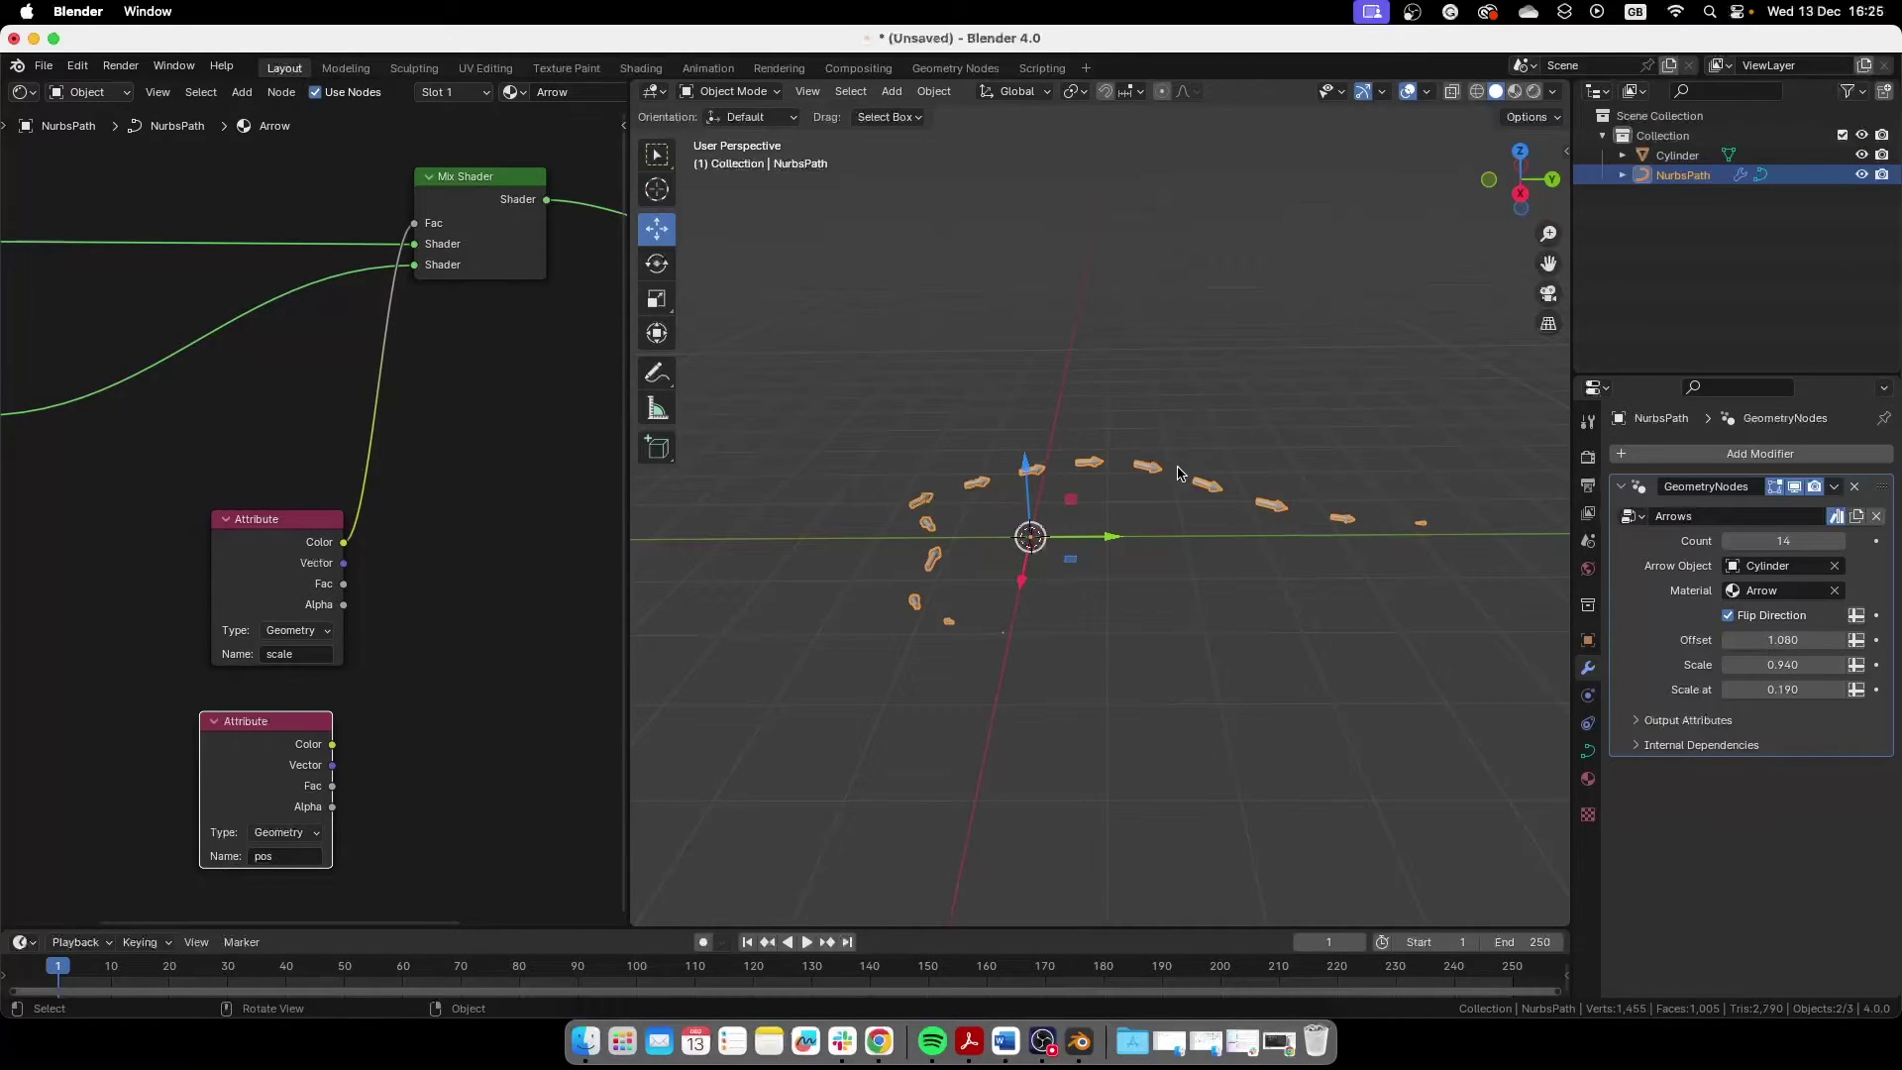
scroll(480, 539, down, 4)
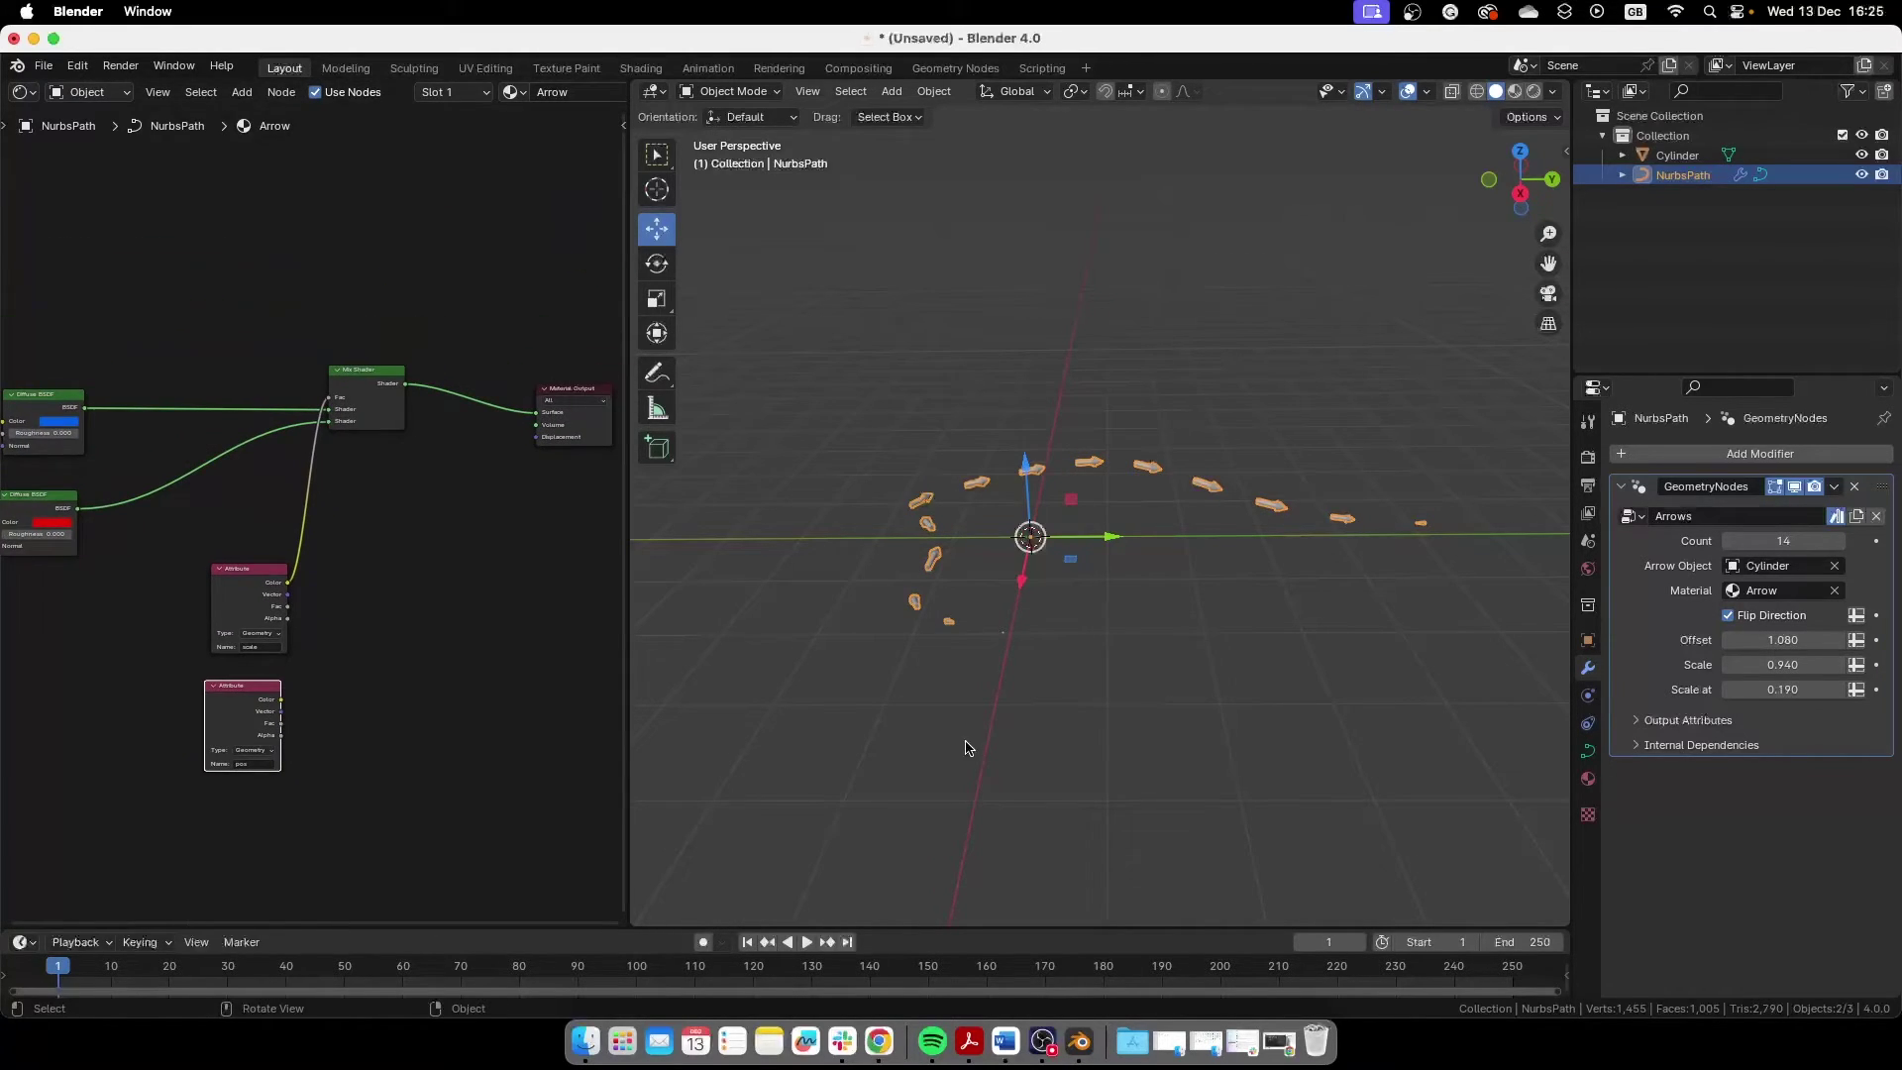
Step: Deselect the path curve and switch the viewport to Material Preview shading to view the arrow colours along the path
click(974, 604)
middle_drag(974, 603, 1001, 585)
click(1515, 91)
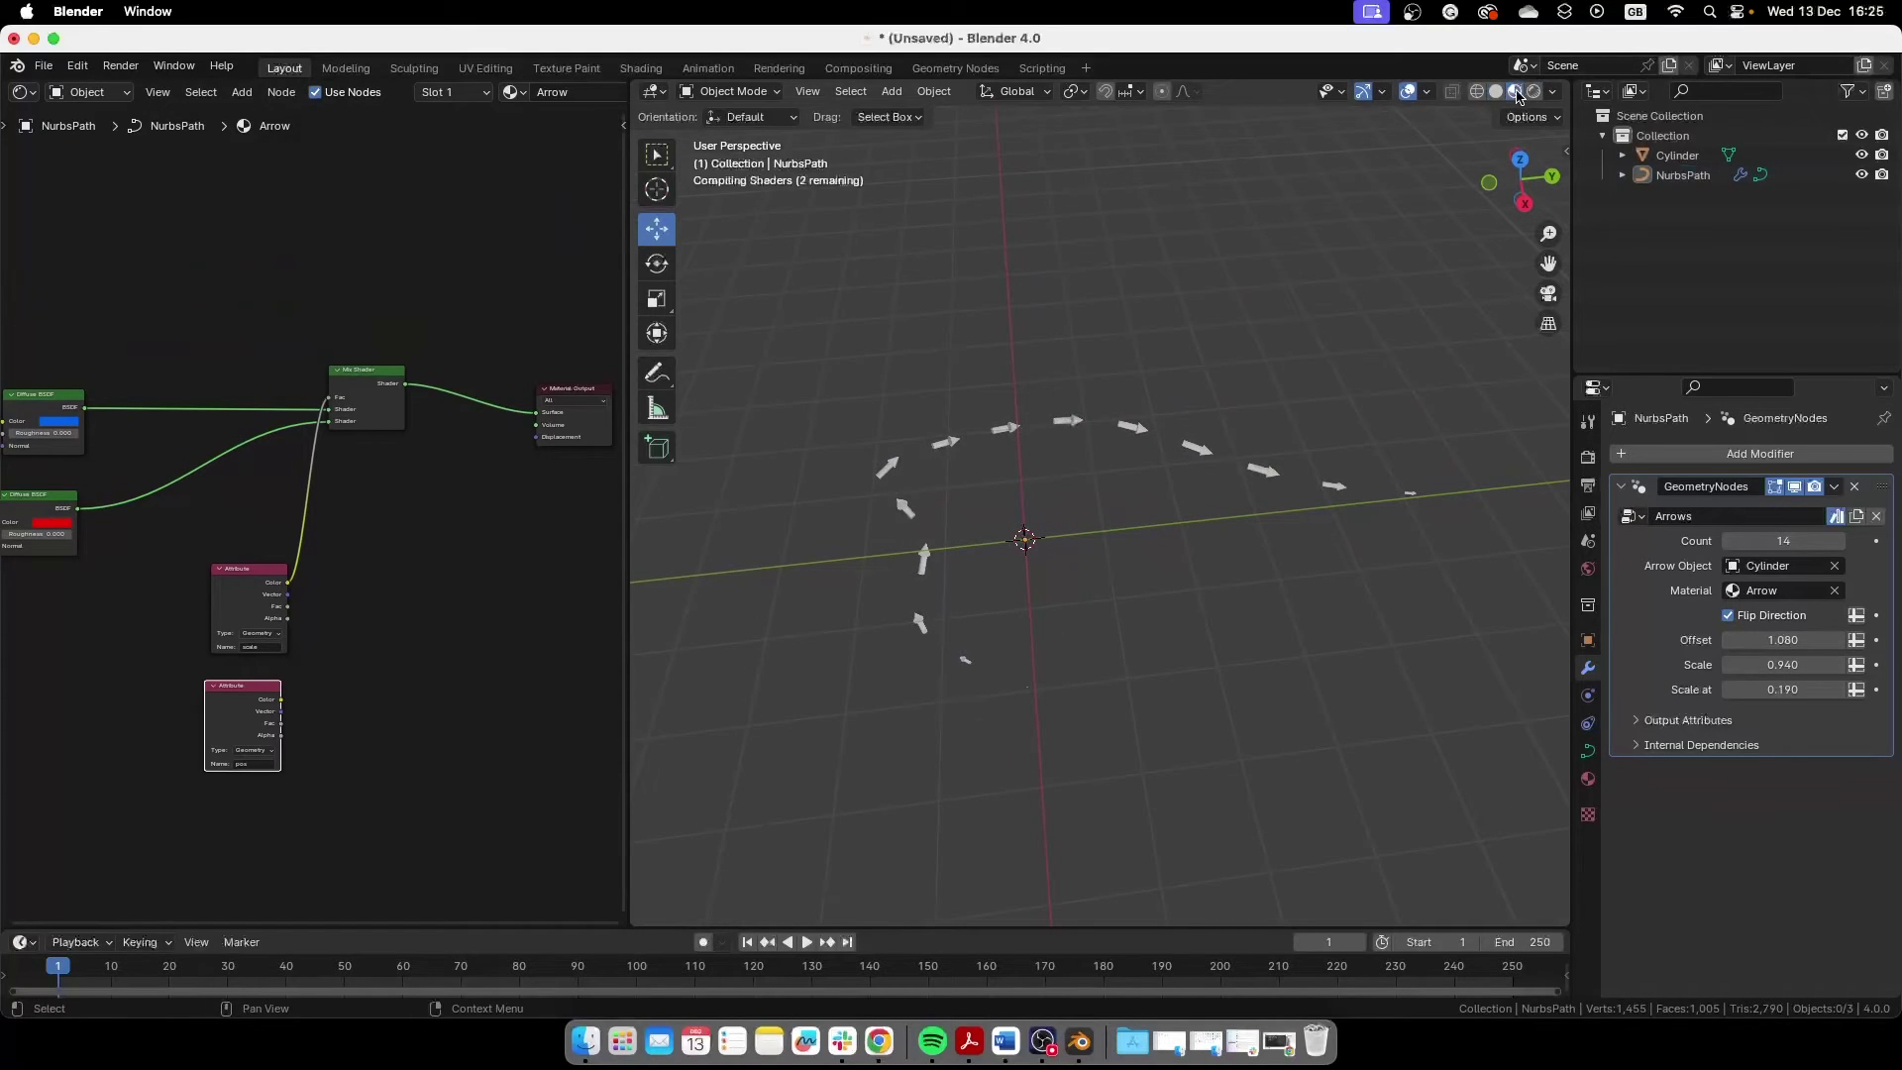
middle_drag(1164, 535, 957, 786)
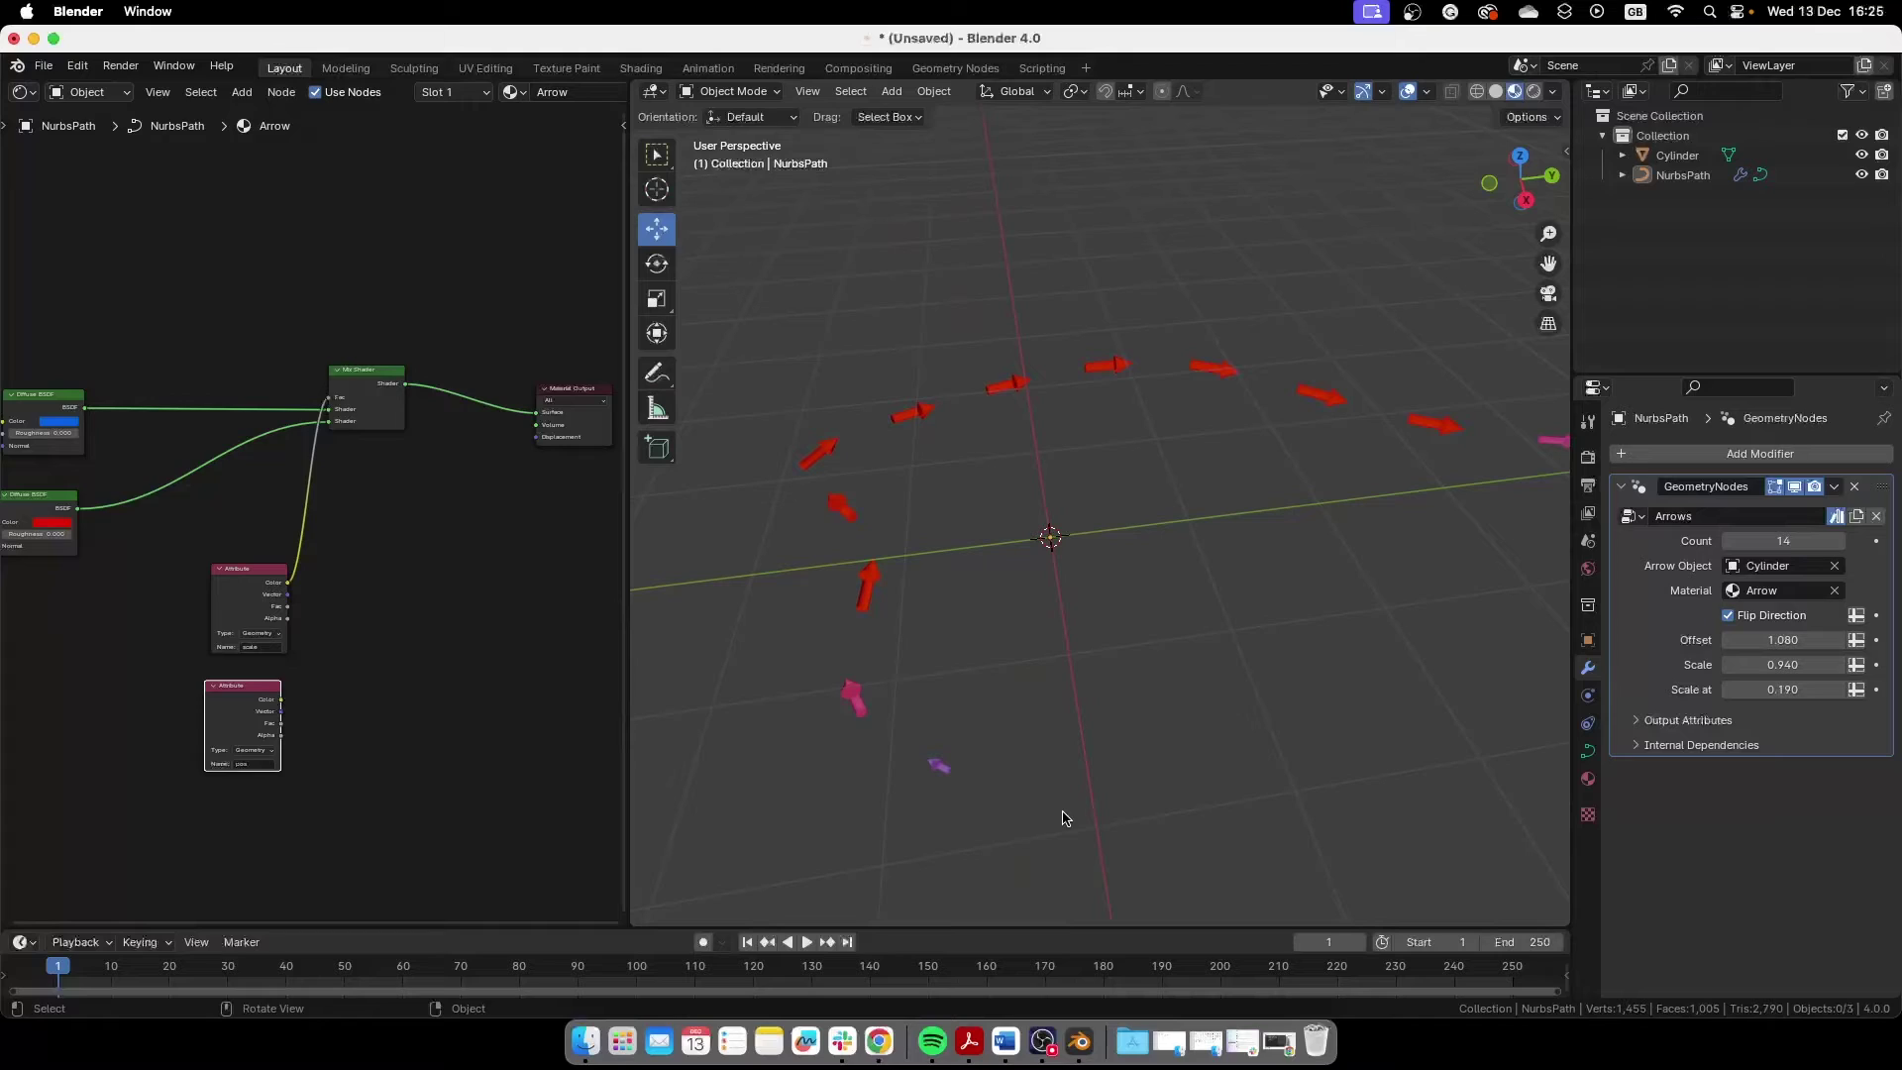
middle_drag(345, 548, 471, 583)
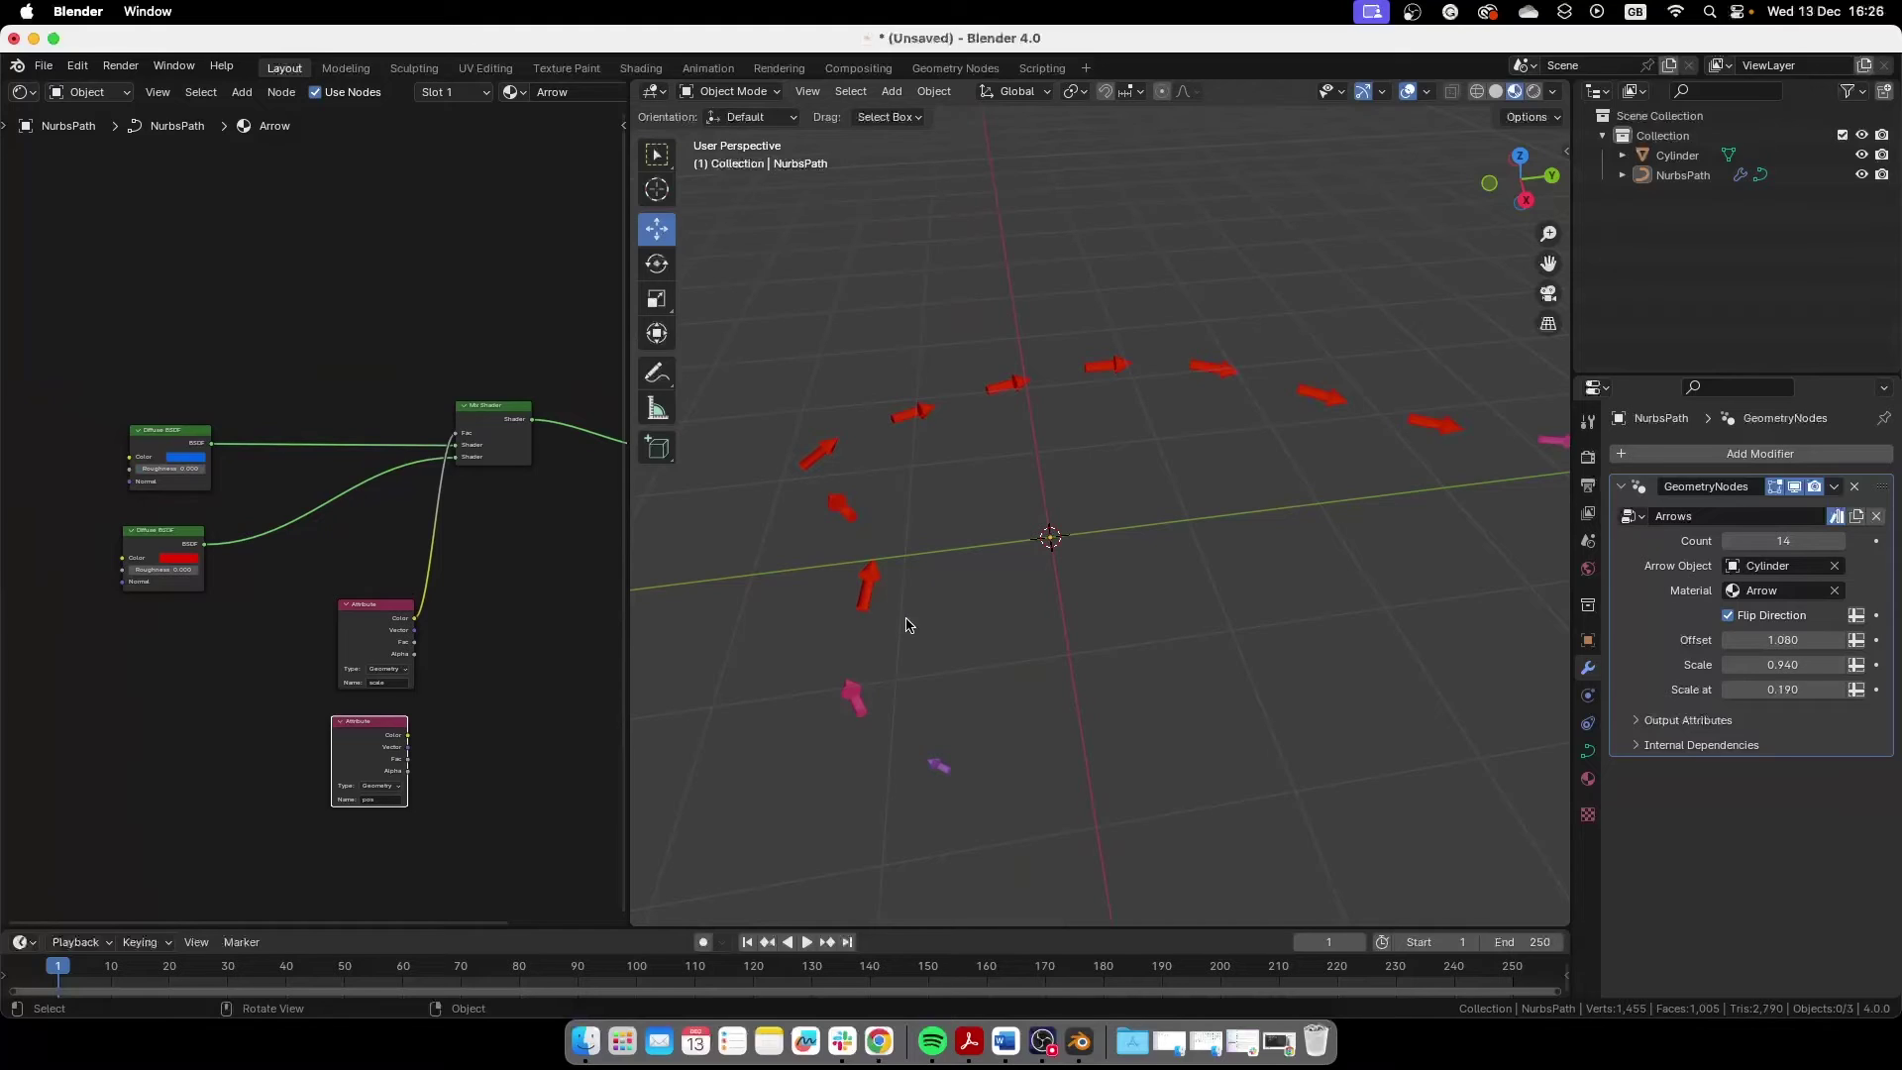
middle_drag(1442, 594, 1218, 586)
Step: Swap the blue and red Diffuse BSDF connections on the Mix Shader so red feeds the first shader input
drag(456, 445, 457, 457)
drag(203, 544, 457, 445)
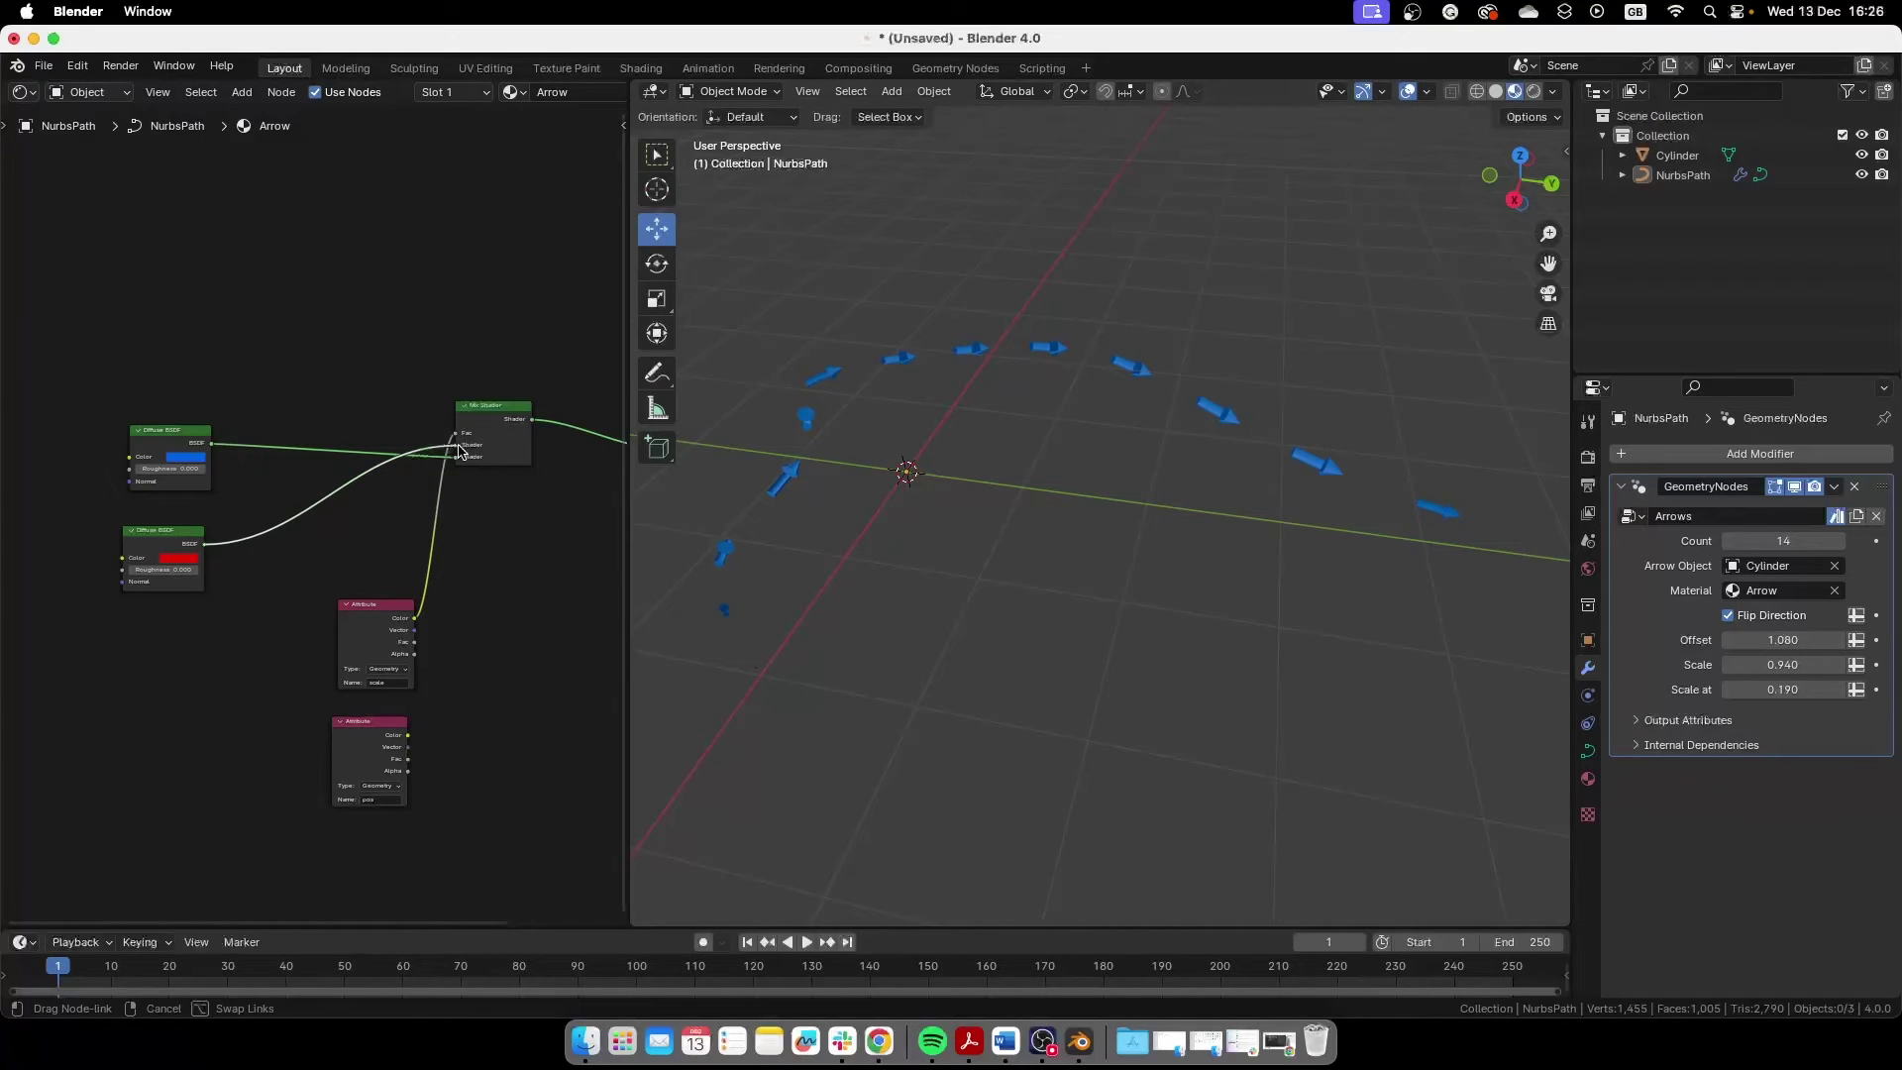
mouse_move(866, 652)
middle_down()
mouse_move(895, 623)
mouse_move(854, 684)
middle_up()
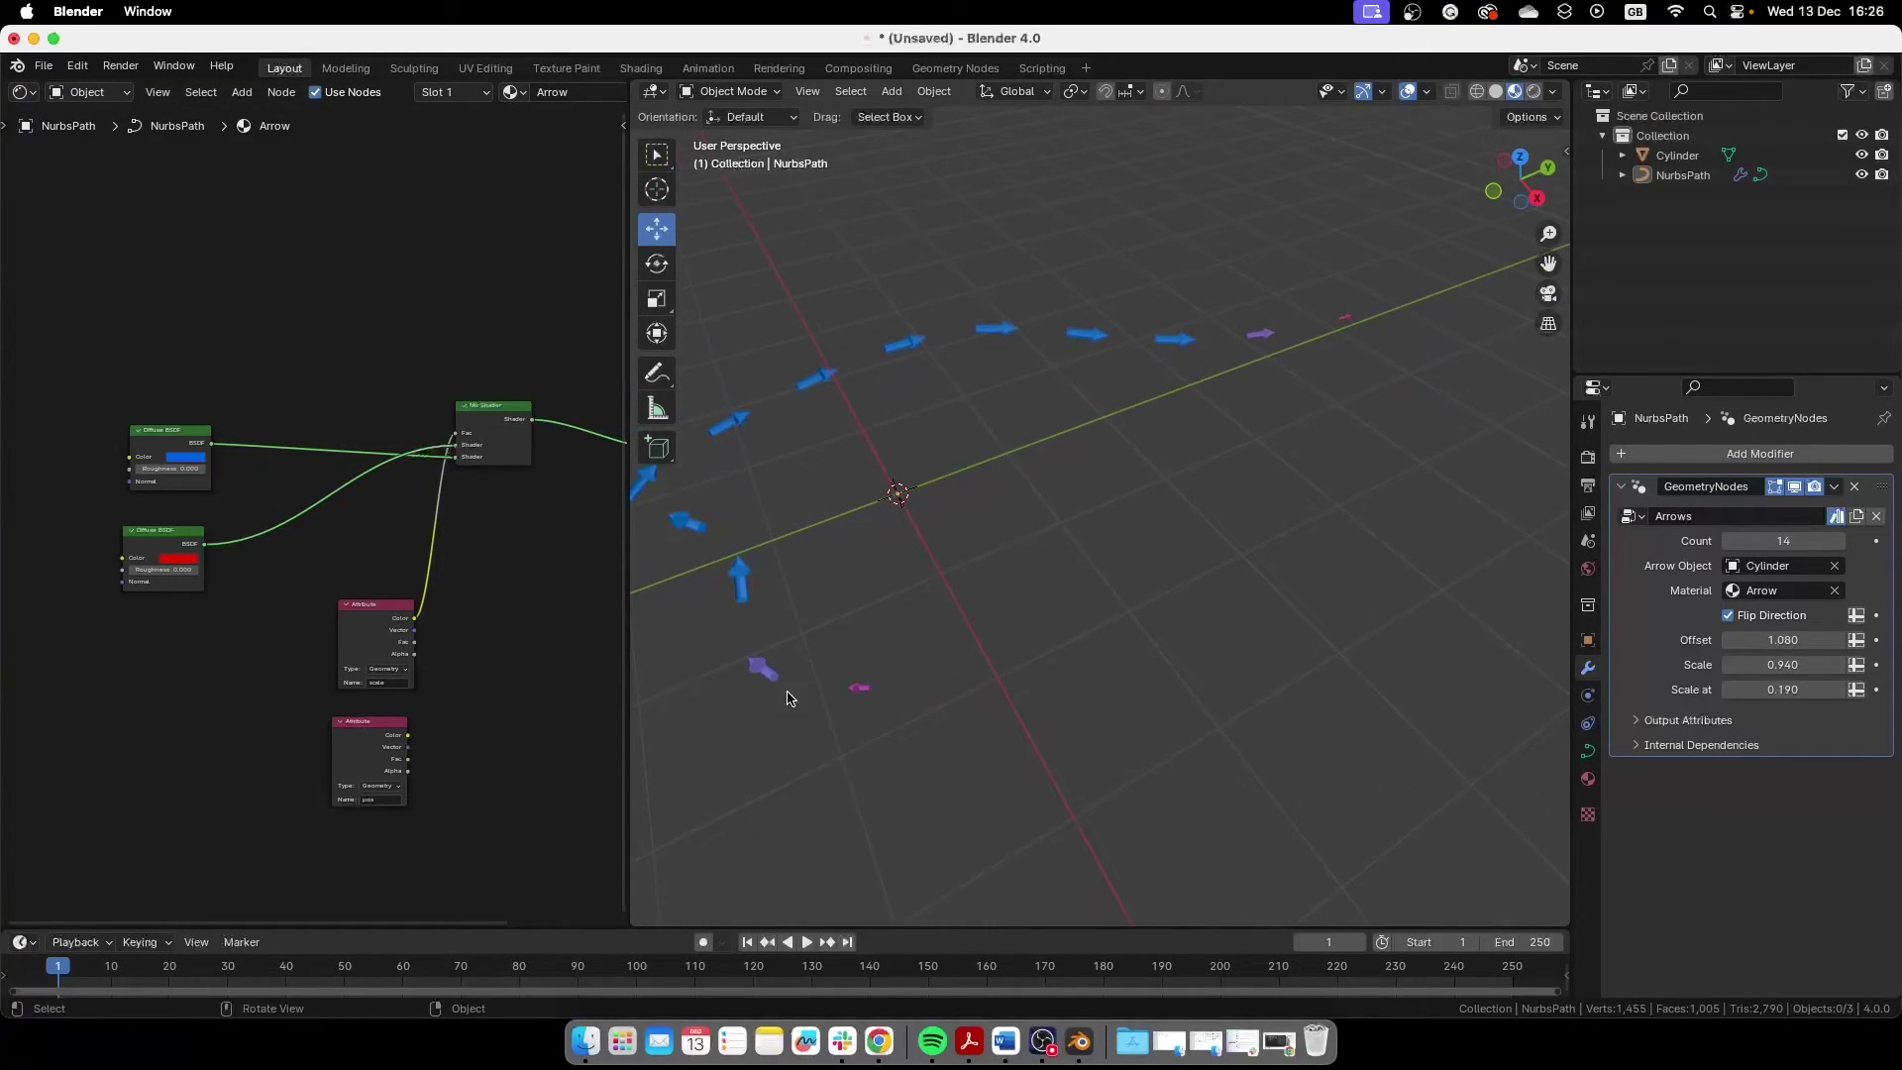
shift+middle_drag(910, 517, 1006, 540)
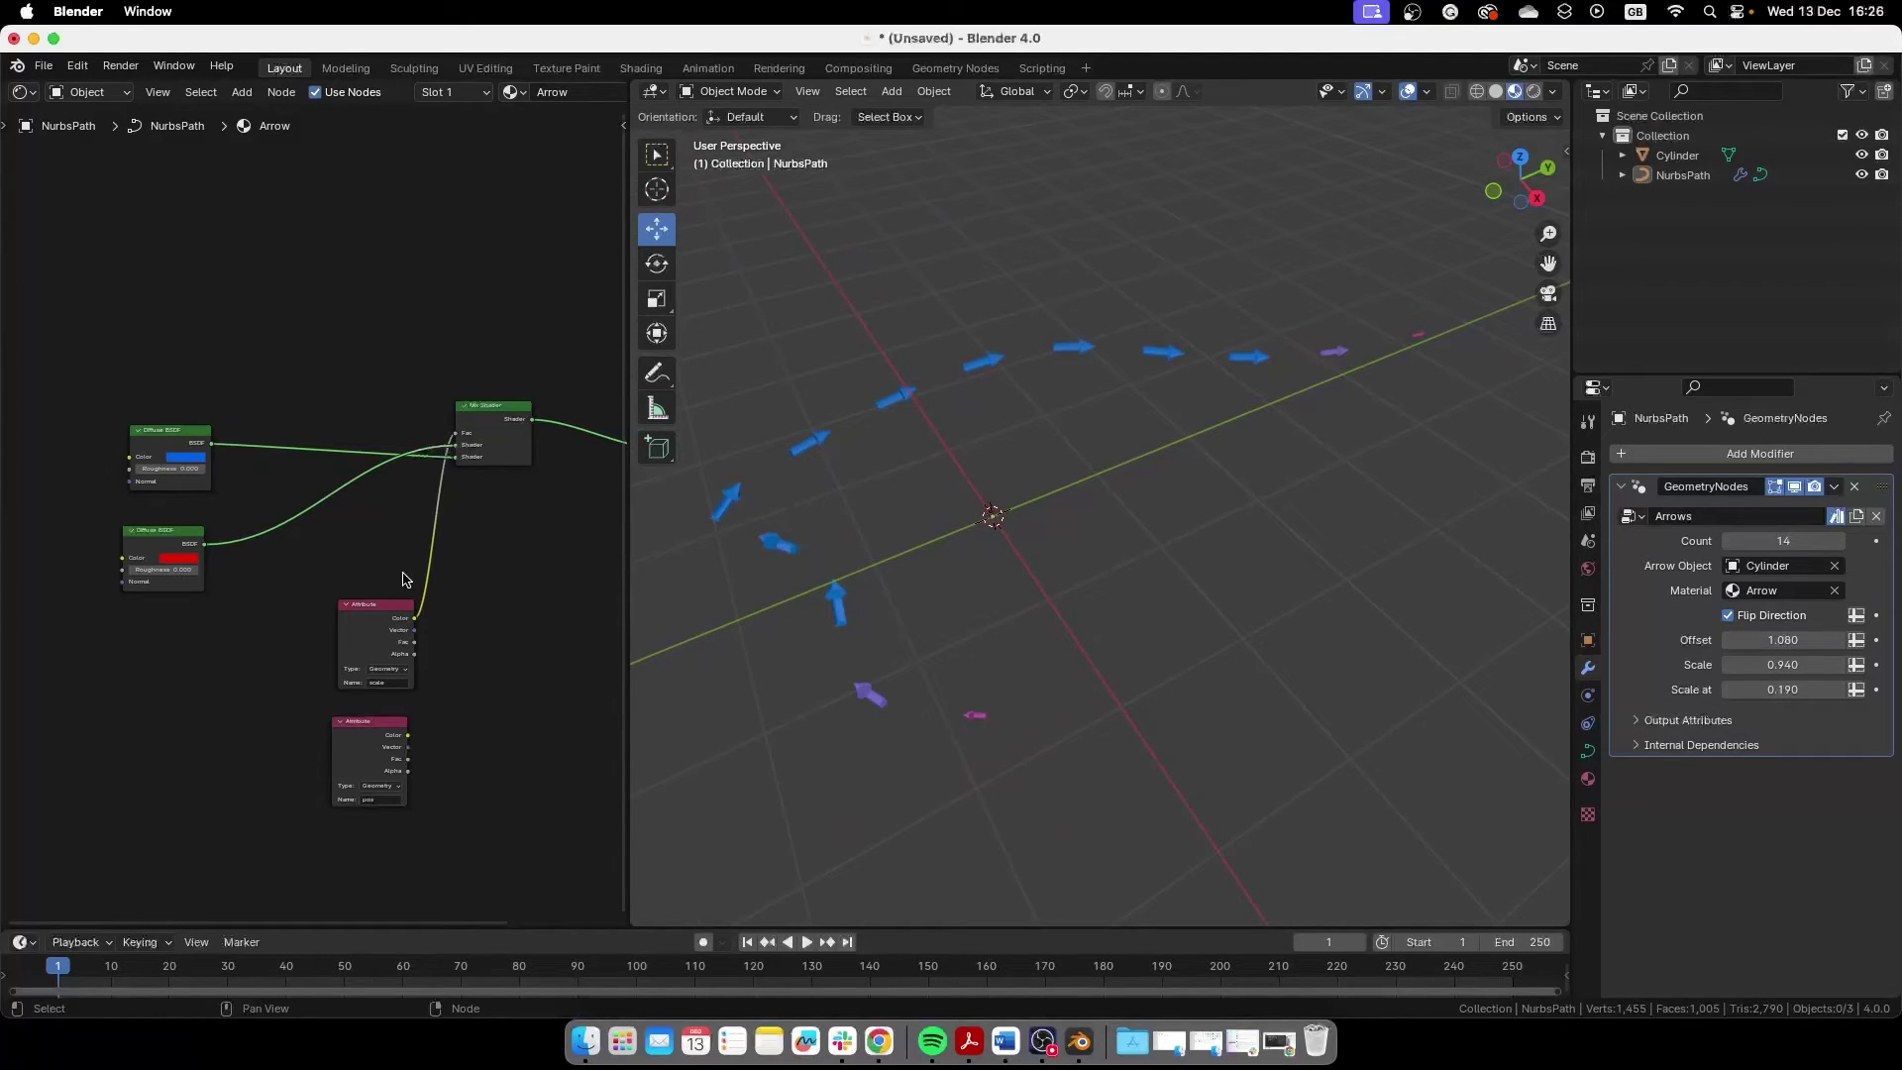
Step: Connect the pos Attribute's Color output to the Mix Shader's Fac in place of the scale attribute
scroll(446, 652, up, 3)
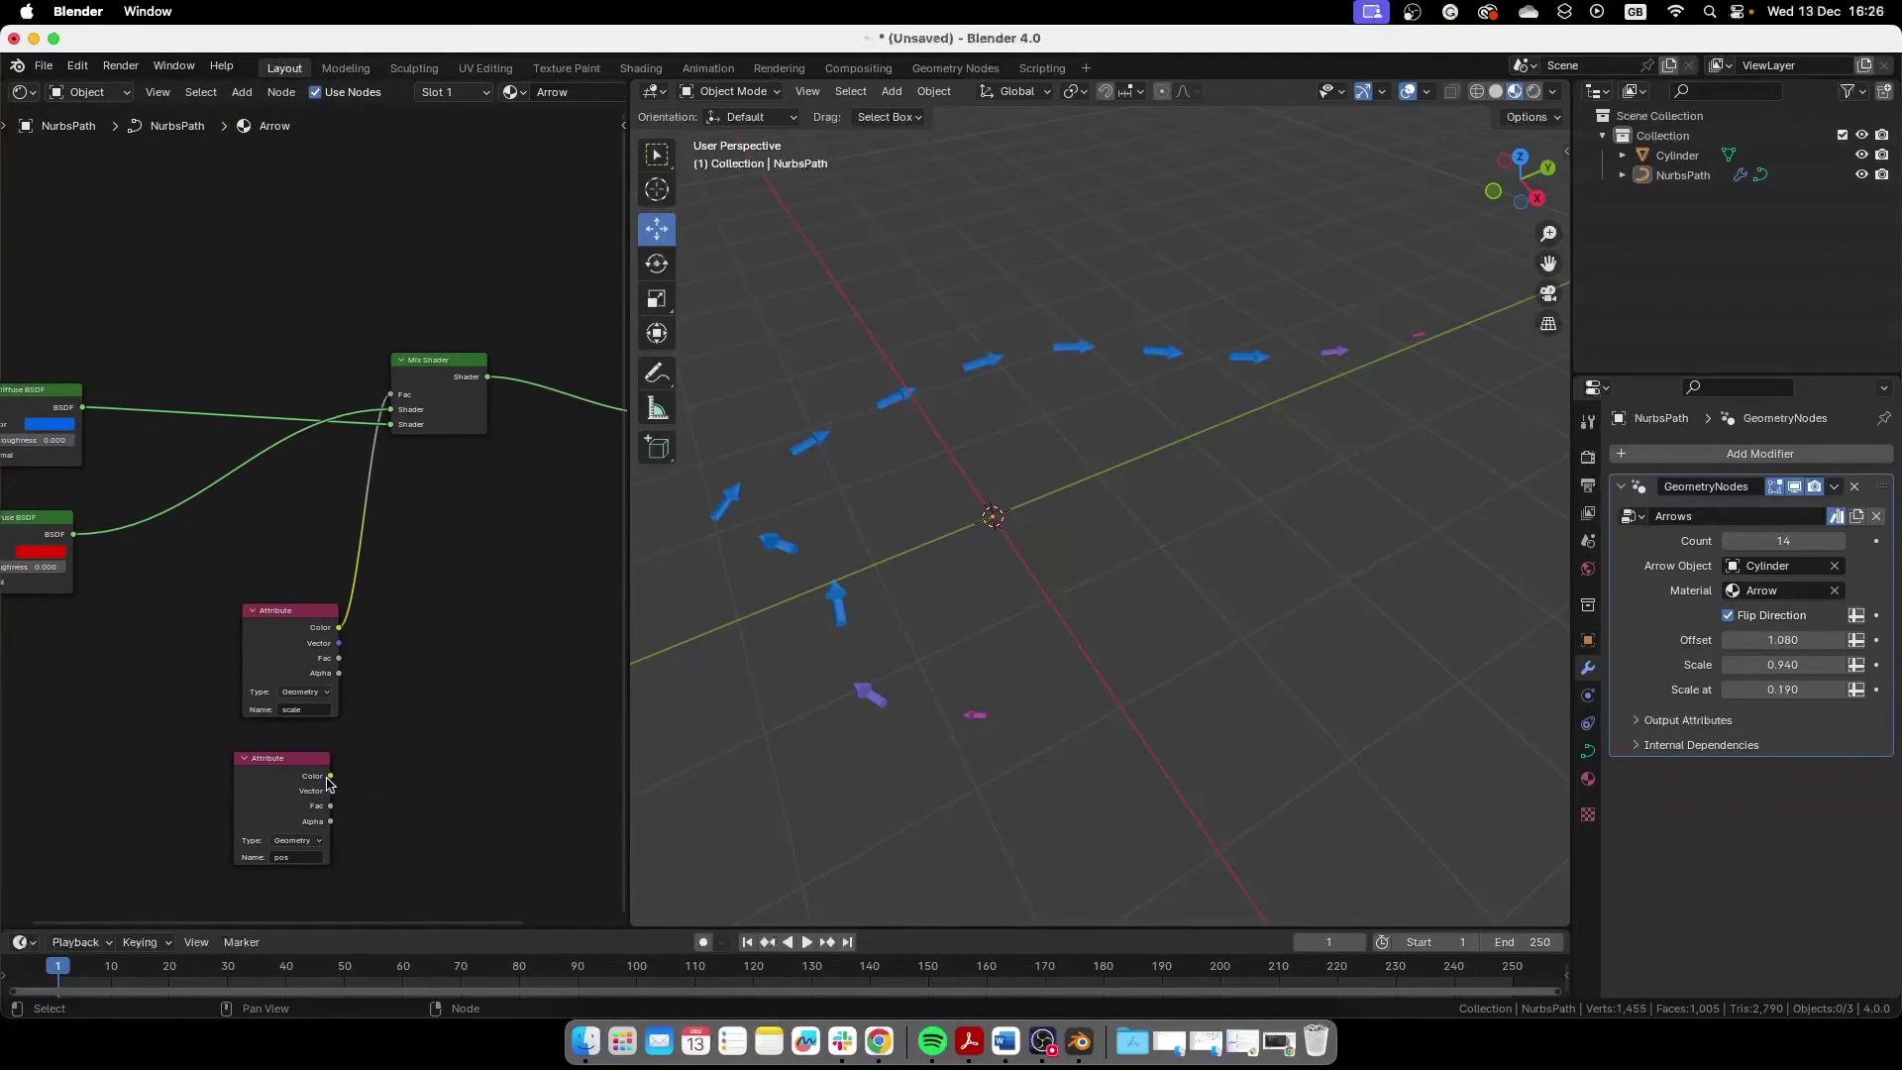
drag(331, 777, 390, 394)
middle_drag(1129, 624, 1018, 669)
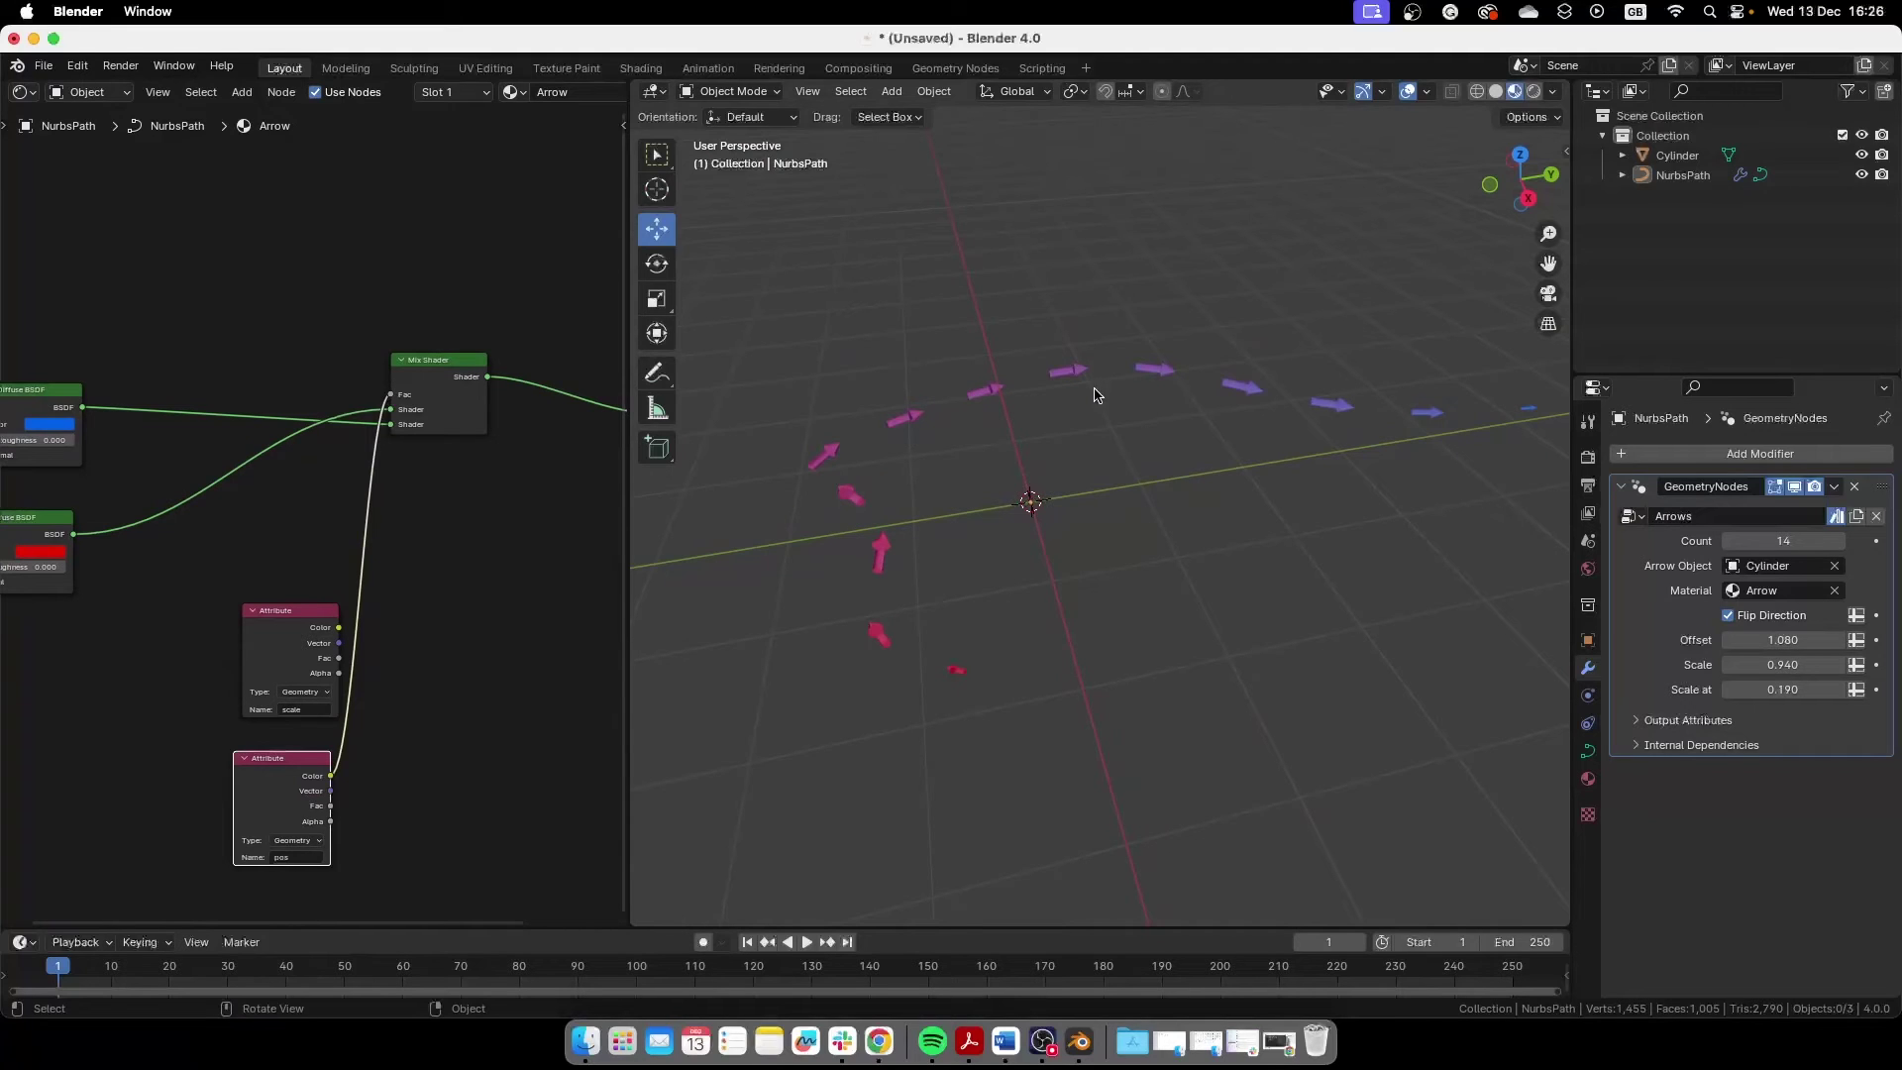
shift+middle_drag(1255, 415, 1160, 453)
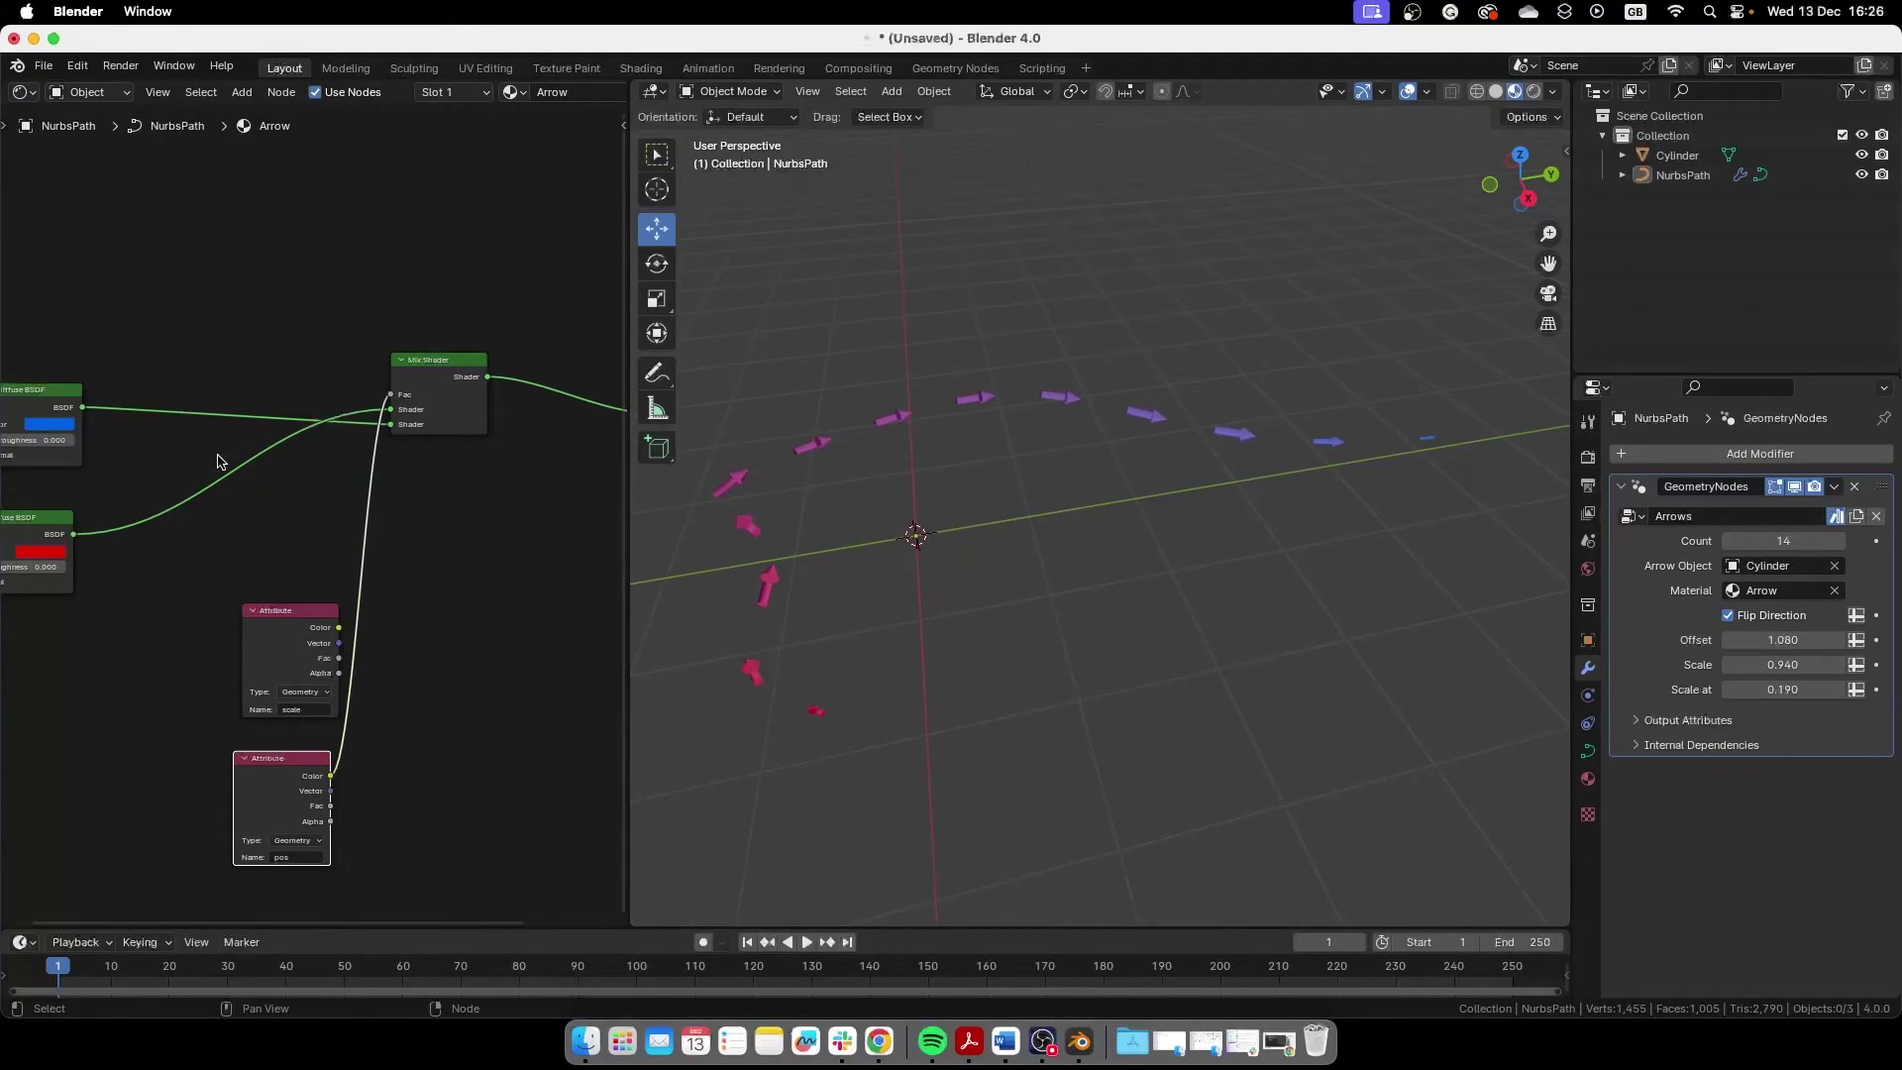
Step: Change the blue Diffuse BSDF's colour to yellow and the red one's colour to blue-violet
click(61, 426)
drag(116, 287, 43, 295)
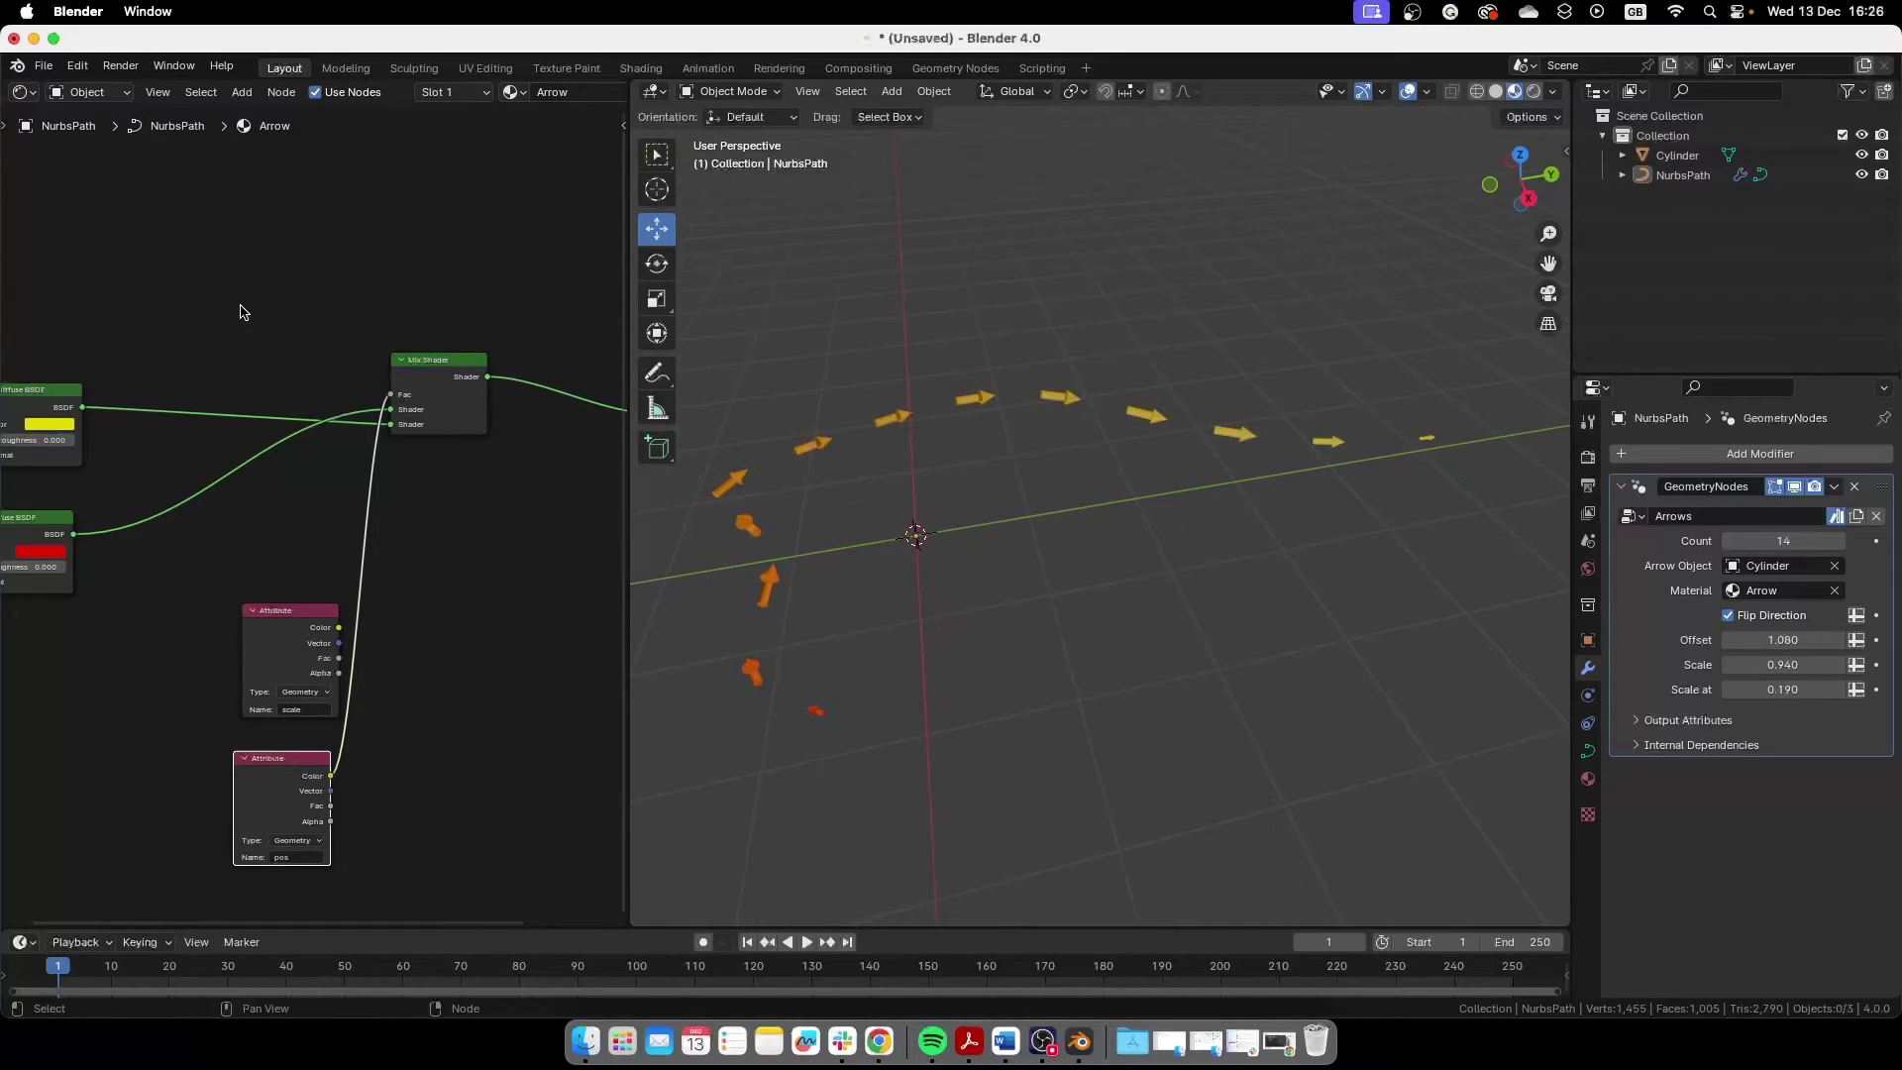
click(195, 339)
middle_drag(225, 336, 393, 319)
click(214, 539)
mouse_move(285, 366)
mouse_down()
mouse_move(268, 392)
mouse_move(311, 371)
mouse_up()
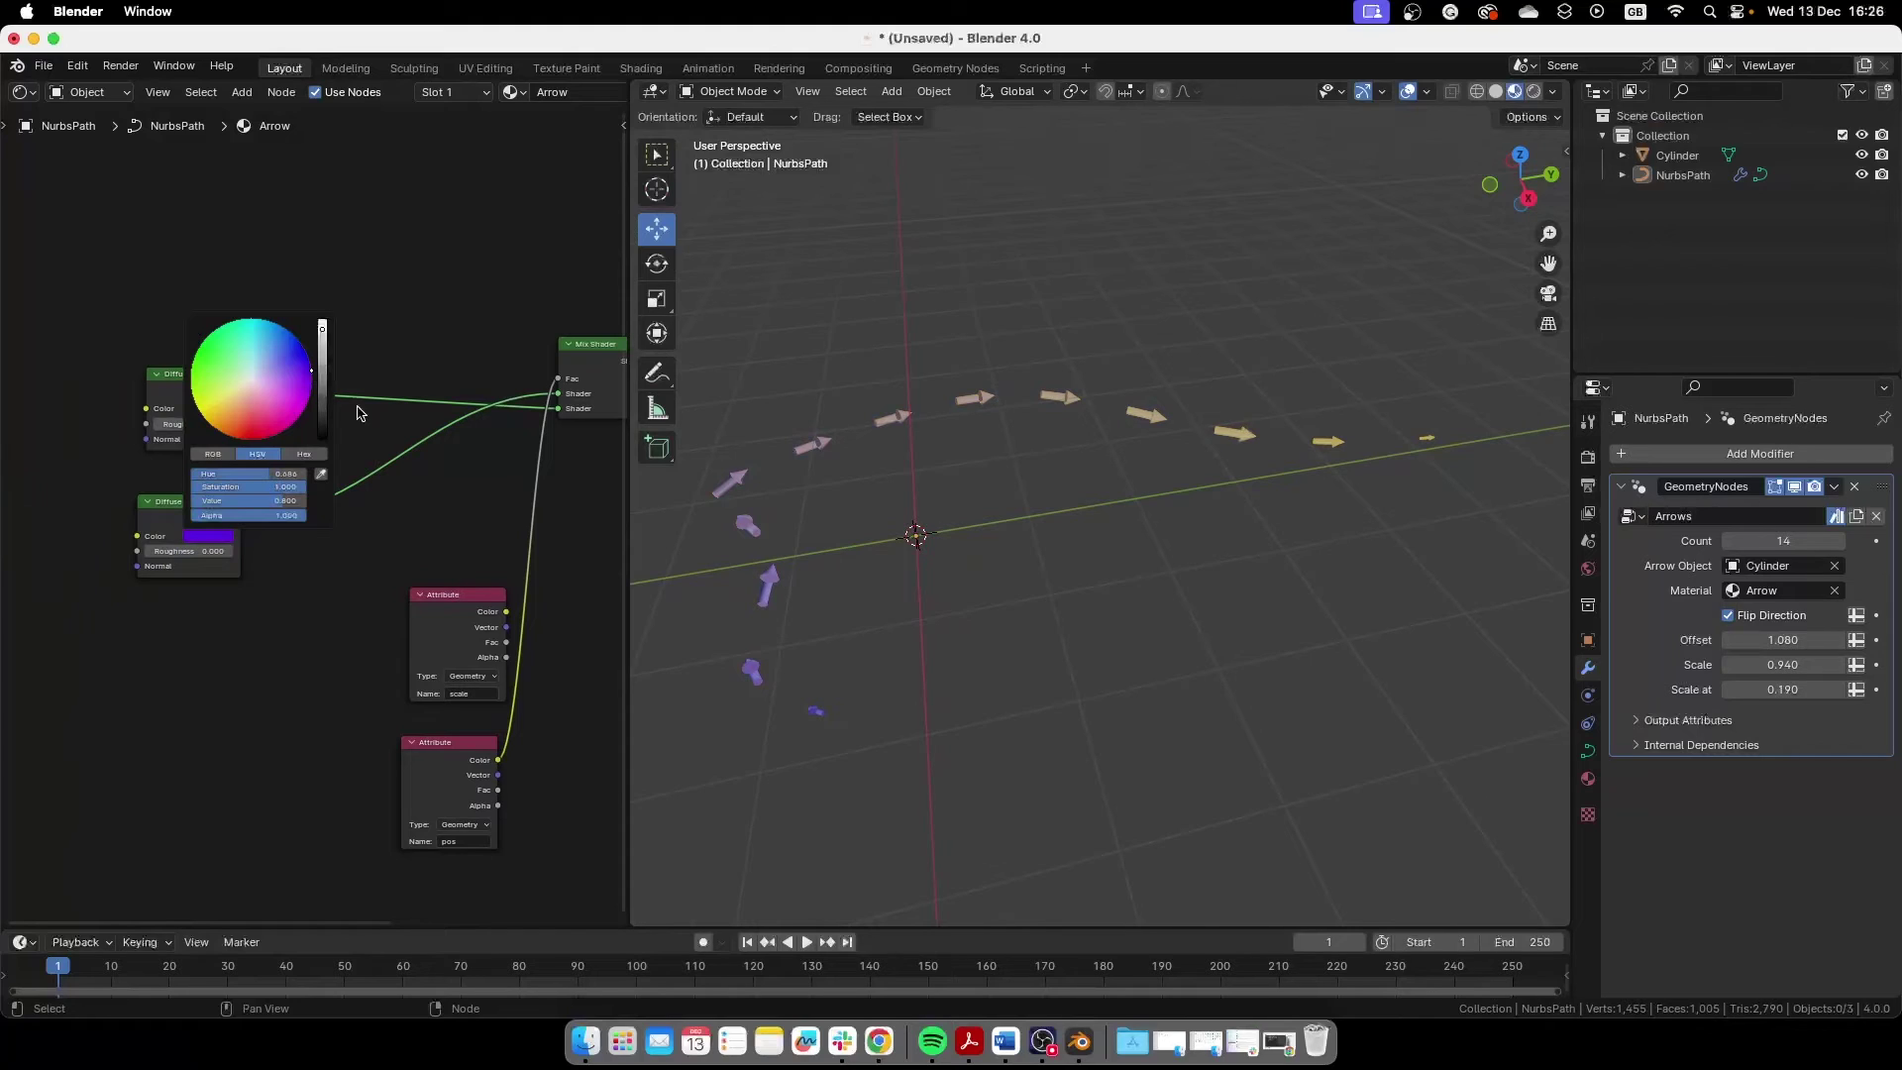
Step: Insert a Color Ramp between the pos Attribute and the Mix Shader's Fac, moving its black stop inward and its white stop to about 0.62
middle_drag(417, 613, 235, 584)
drag(280, 566, 193, 578)
click(441, 626)
drag(295, 712, 238, 756)
click(374, 743)
key(shift+a)
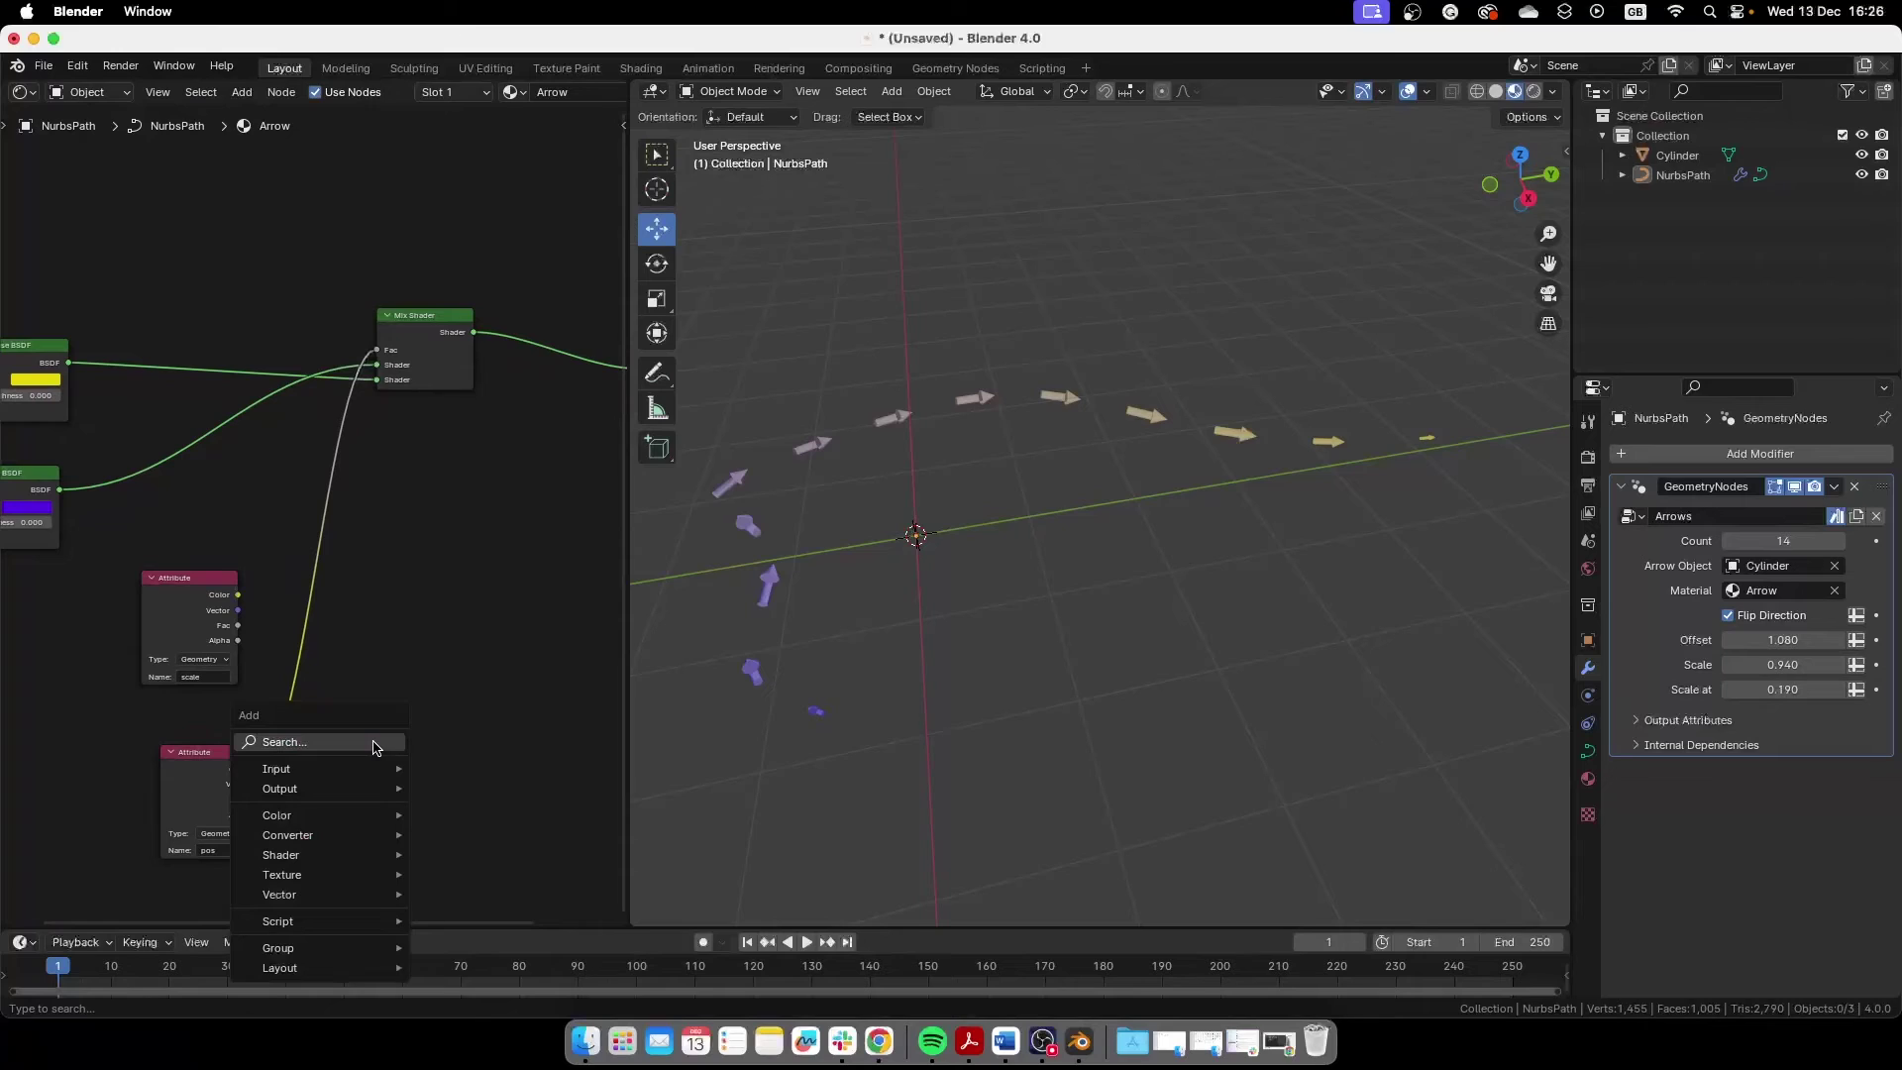
text(ramp)
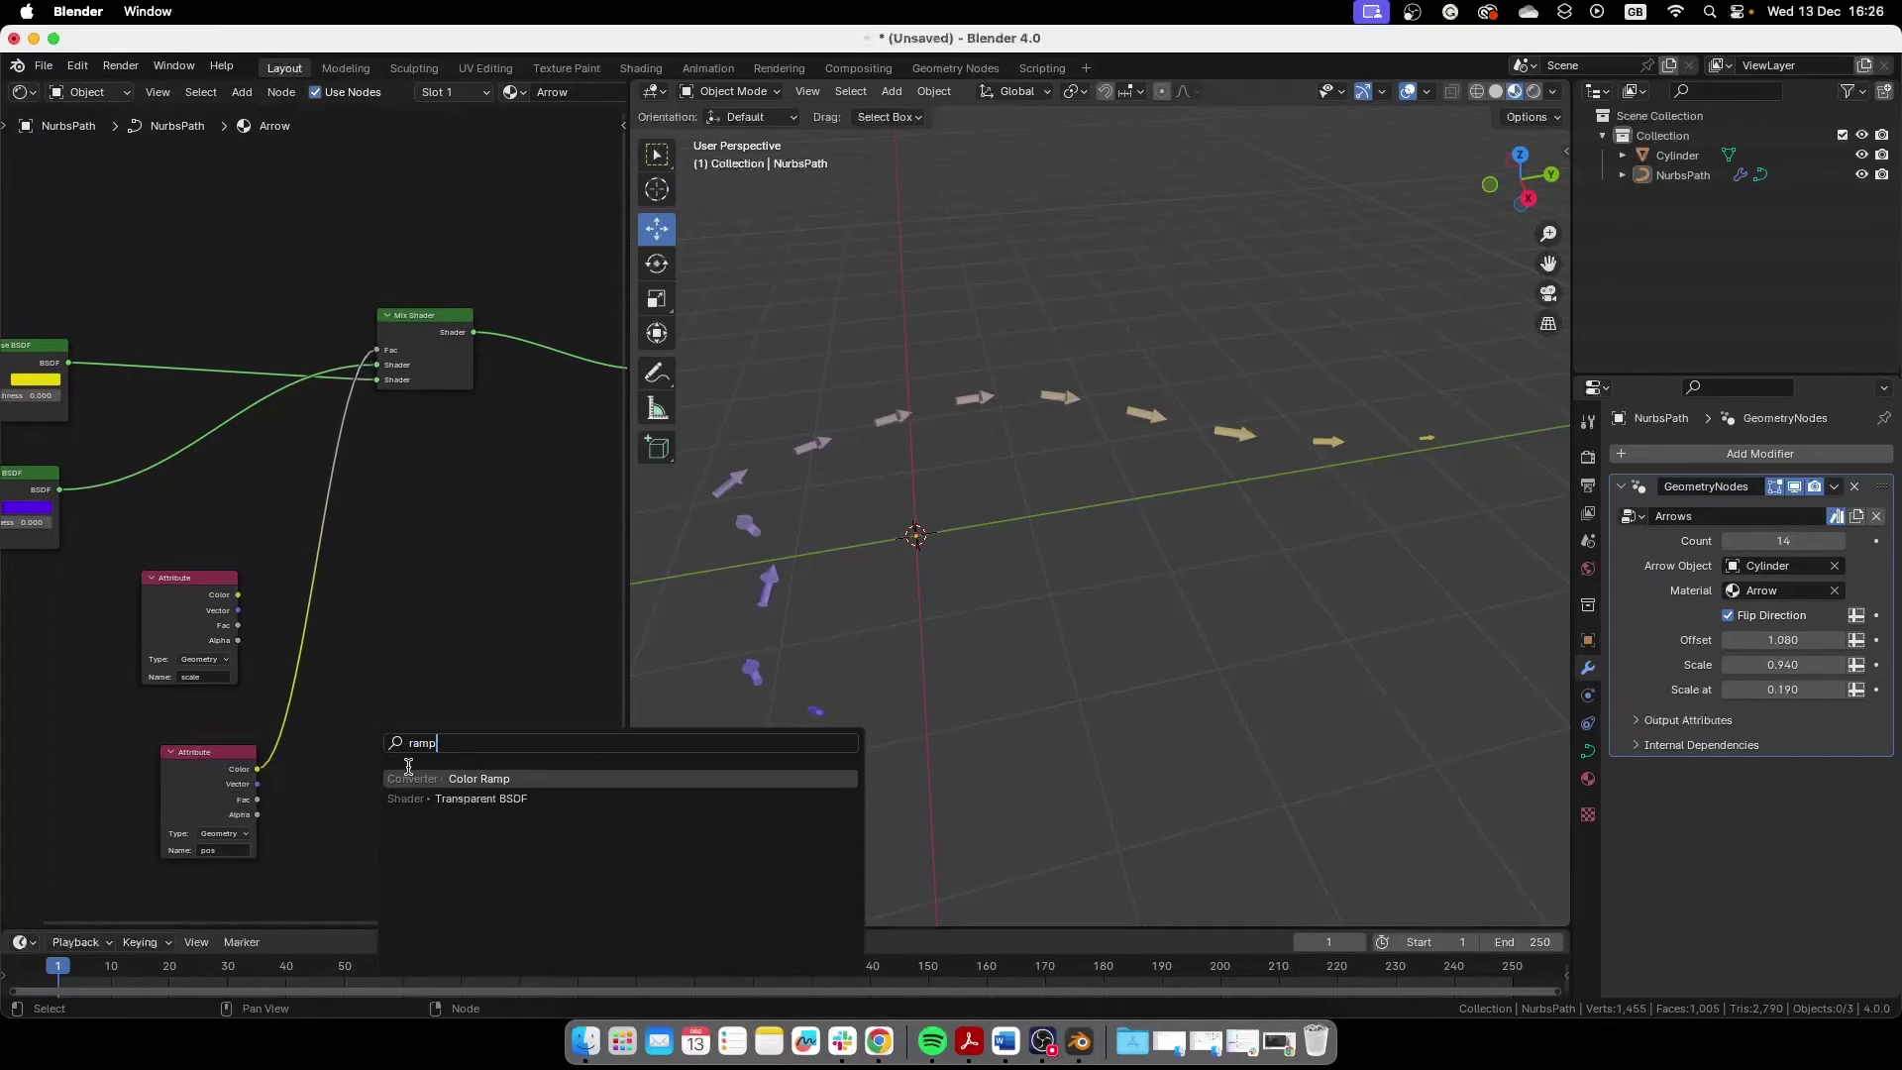
key(Return)
click(407, 687)
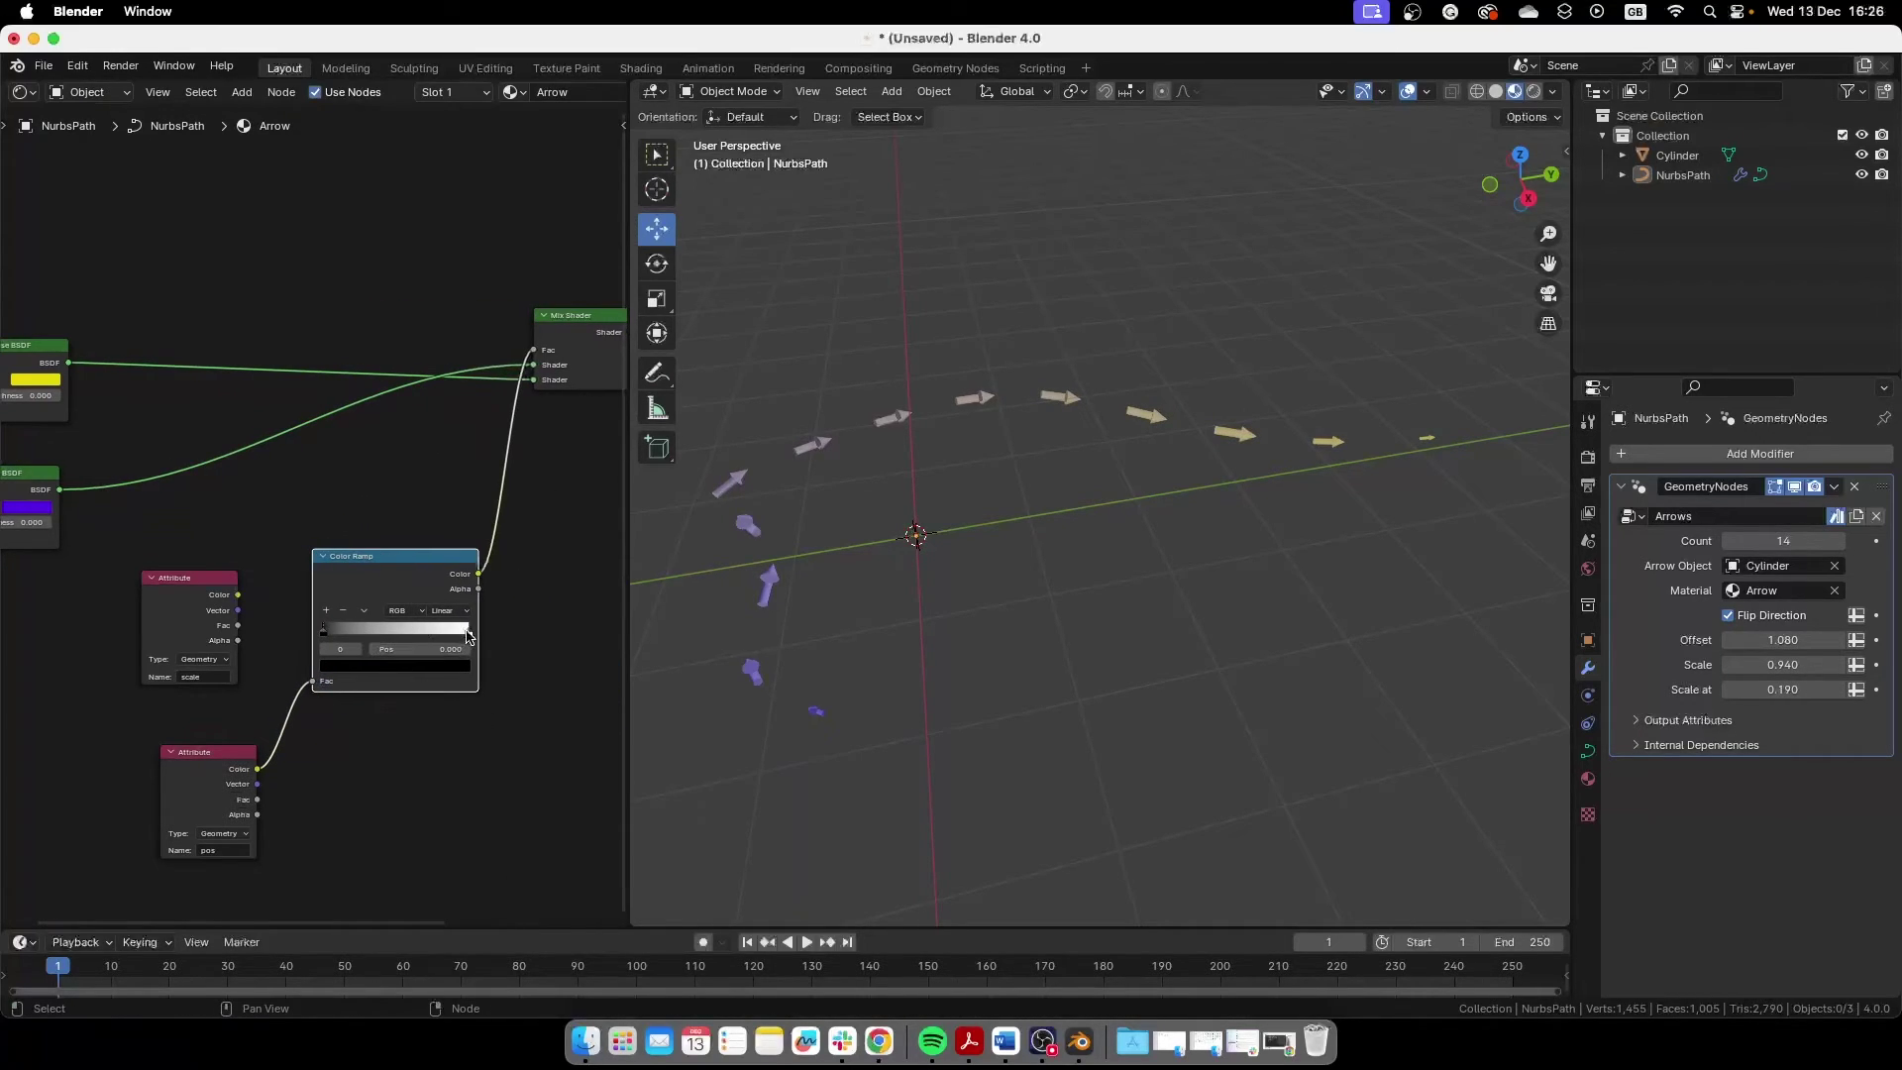
drag(468, 634, 415, 635)
middle_drag(1138, 443, 1096, 477)
Step: Keyframe the Arrows modifier's Offset at 0.930 on frame 1 and at 1.240 on frame 233
drag(1798, 640, 1803, 642)
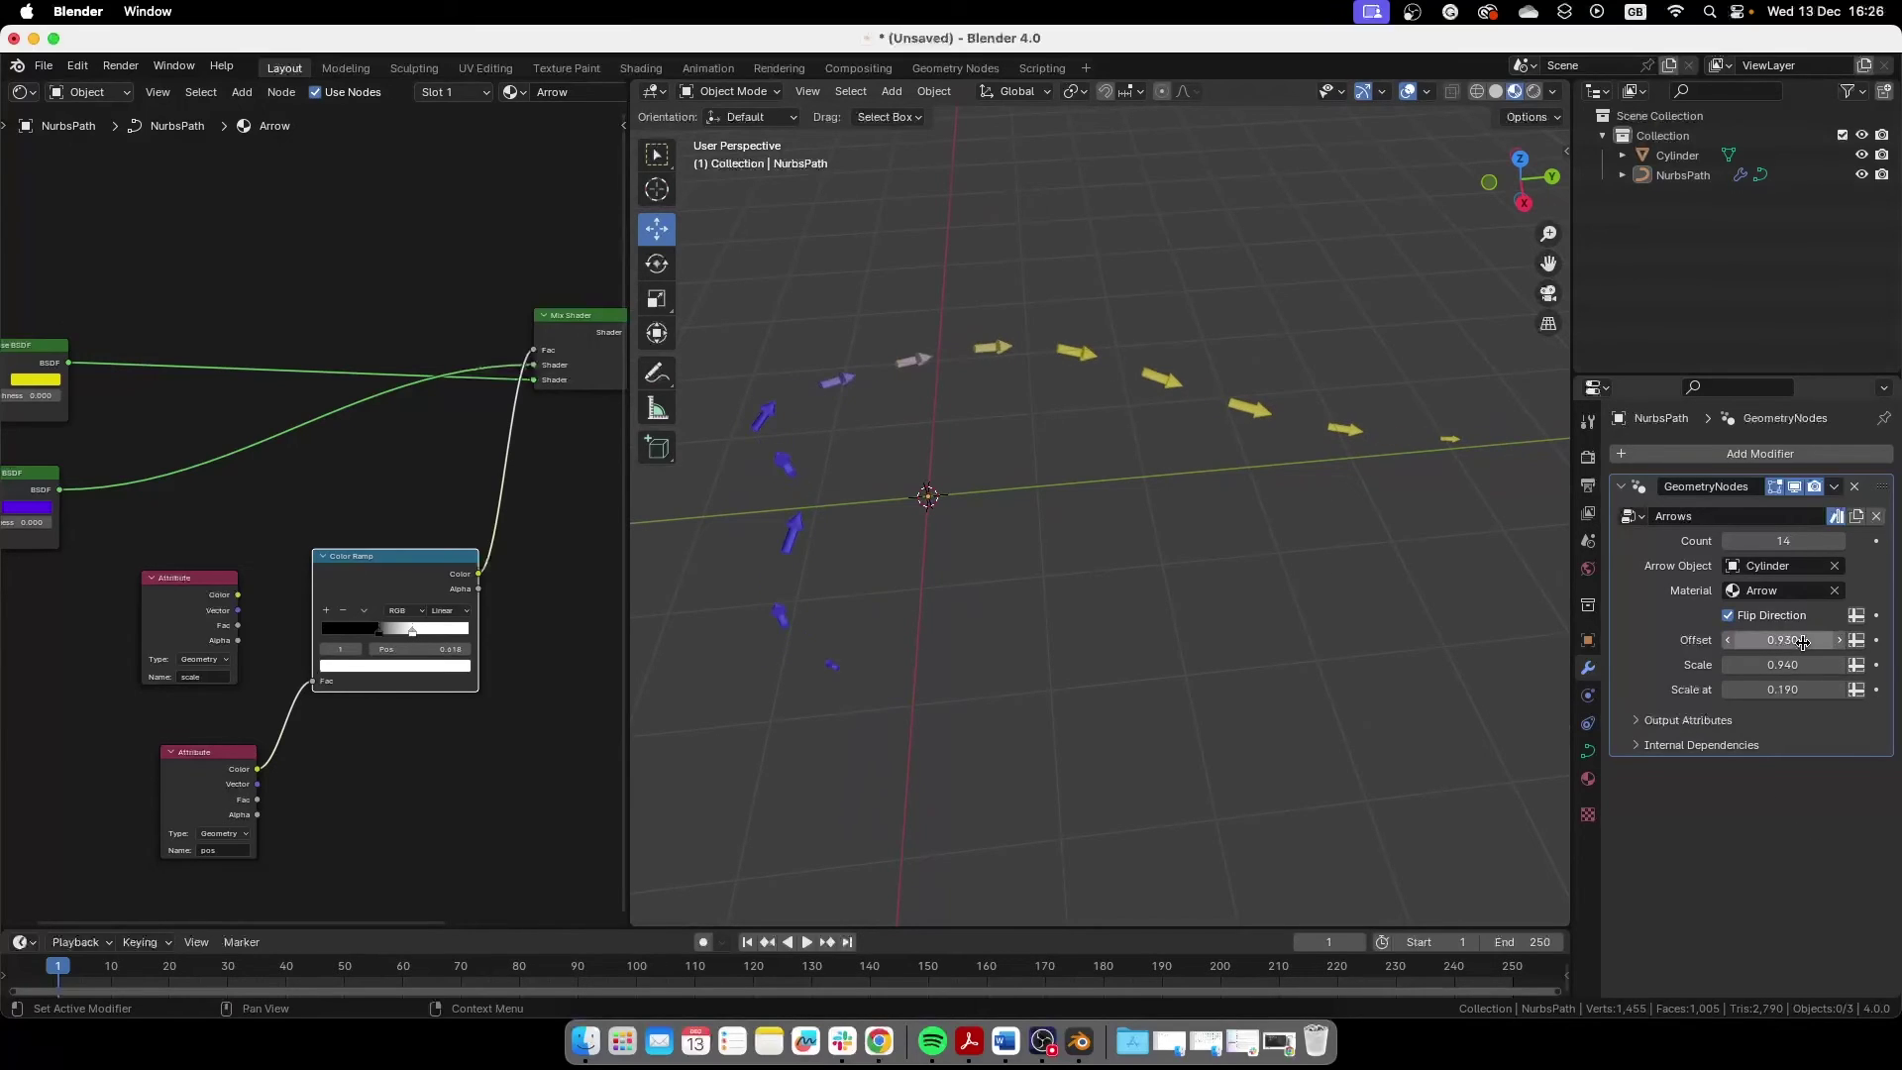
key(i)
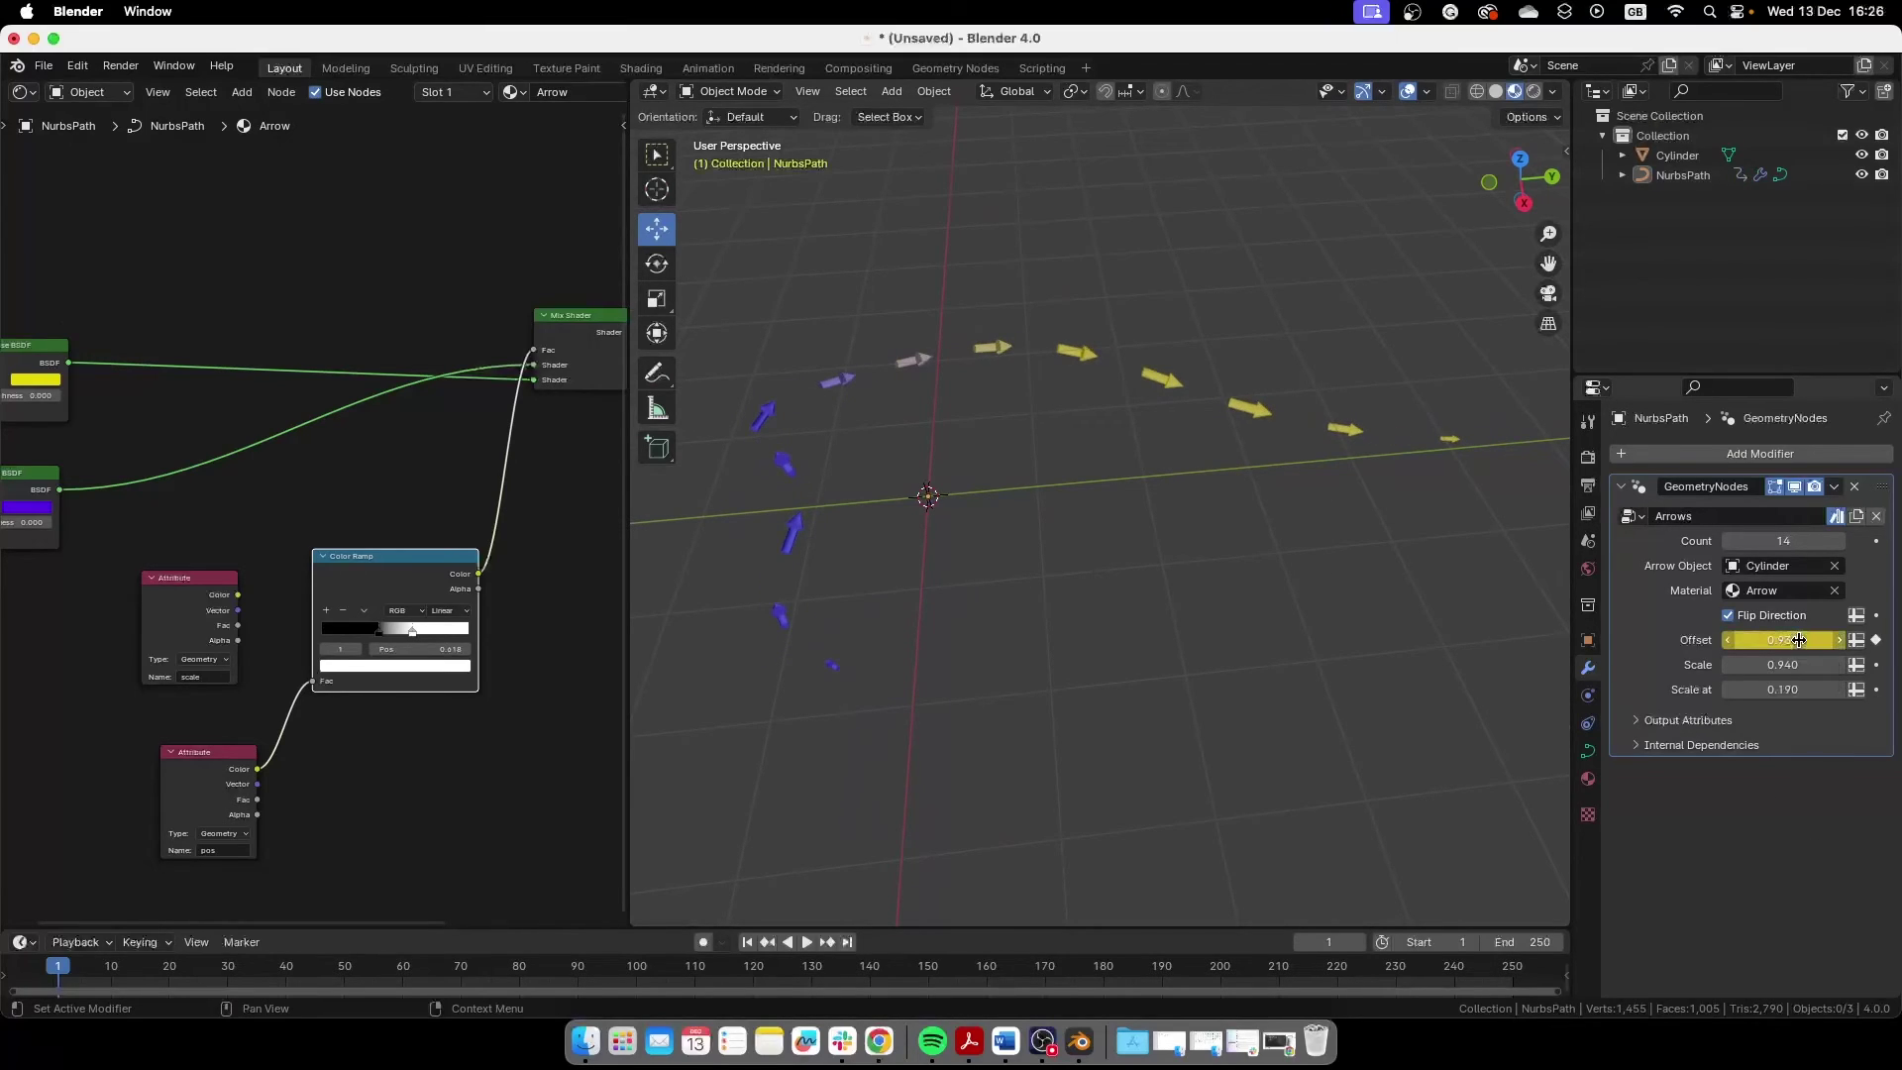
drag(57, 979, 1412, 973)
drag(1792, 637, 1792, 638)
key(i)
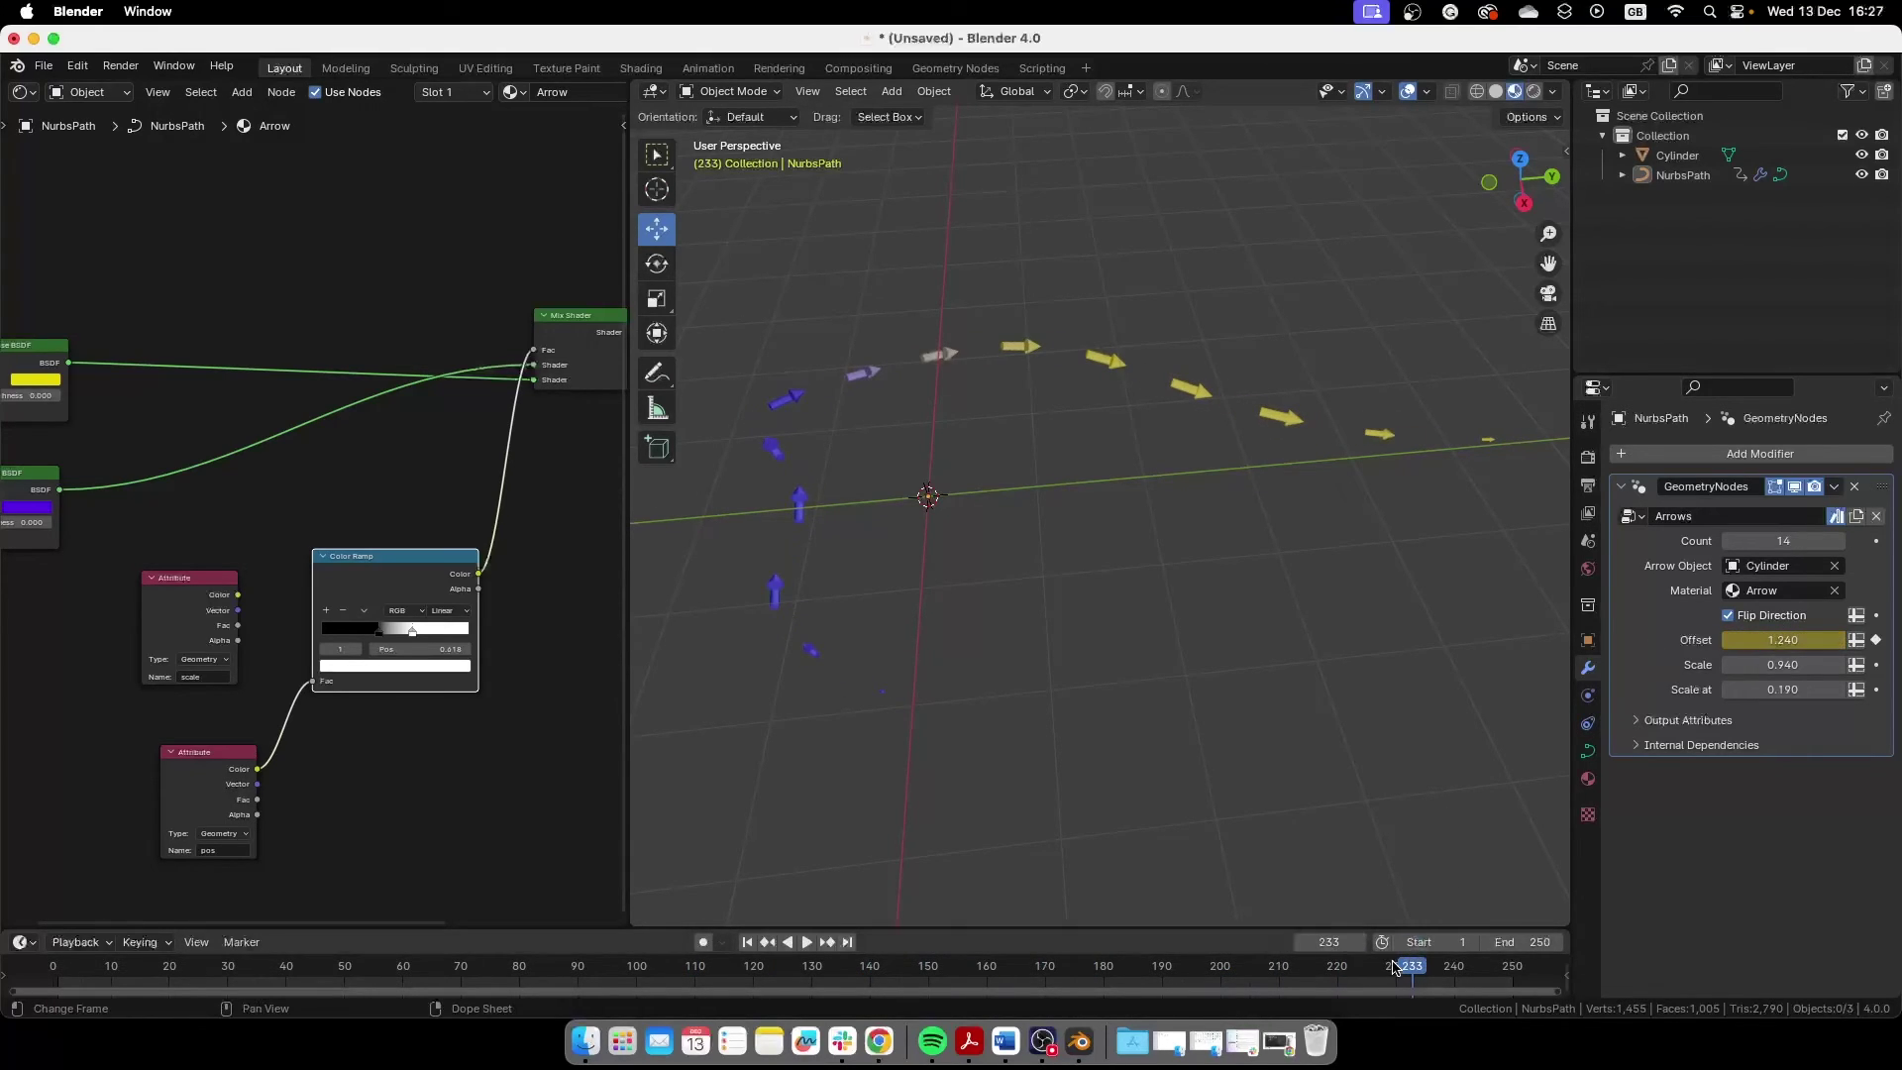
Step: Play the arrow animation, stop it and scrub back to frame 57, examining the moving arrows from several angles
click(1147, 974)
key(space)
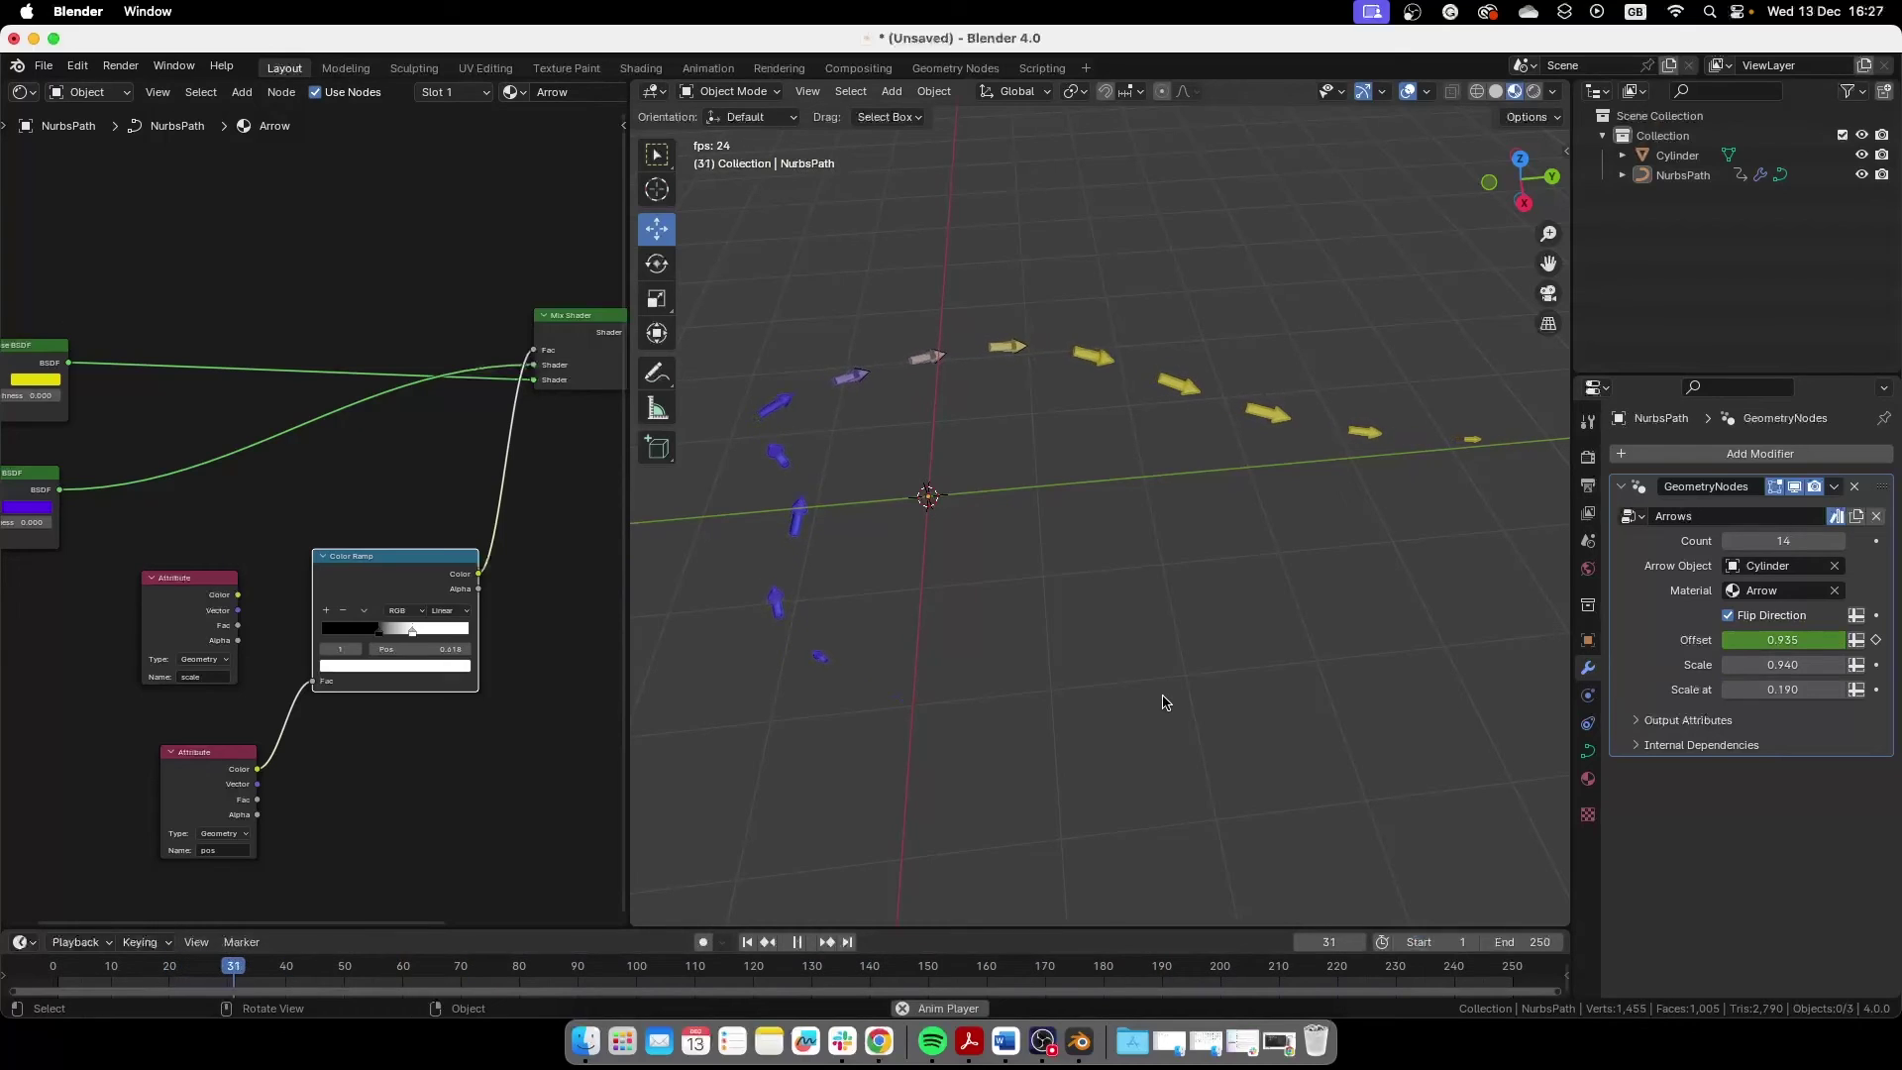
middle_drag(1164, 702, 961, 523)
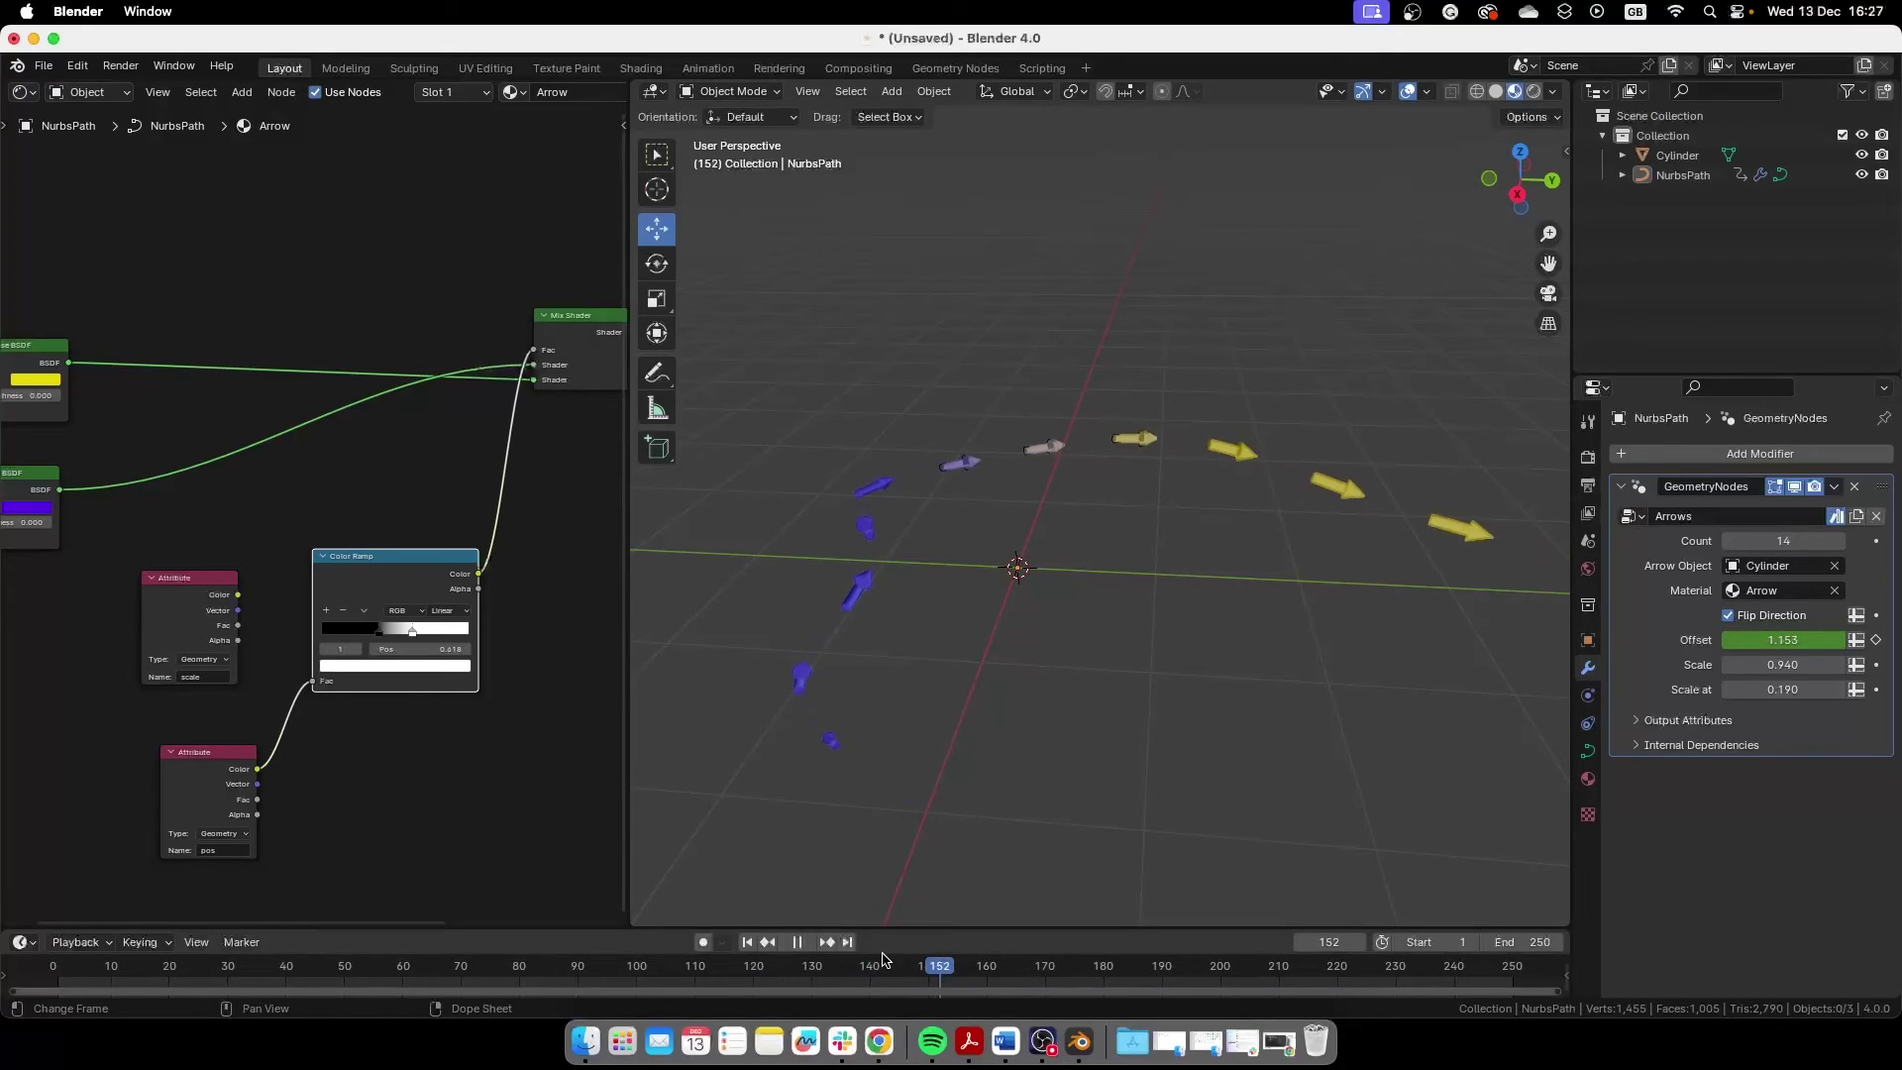
key(space)
drag(883, 959, 384, 938)
middle_drag(1064, 665, 1148, 618)
scroll(1056, 581, up, 3)
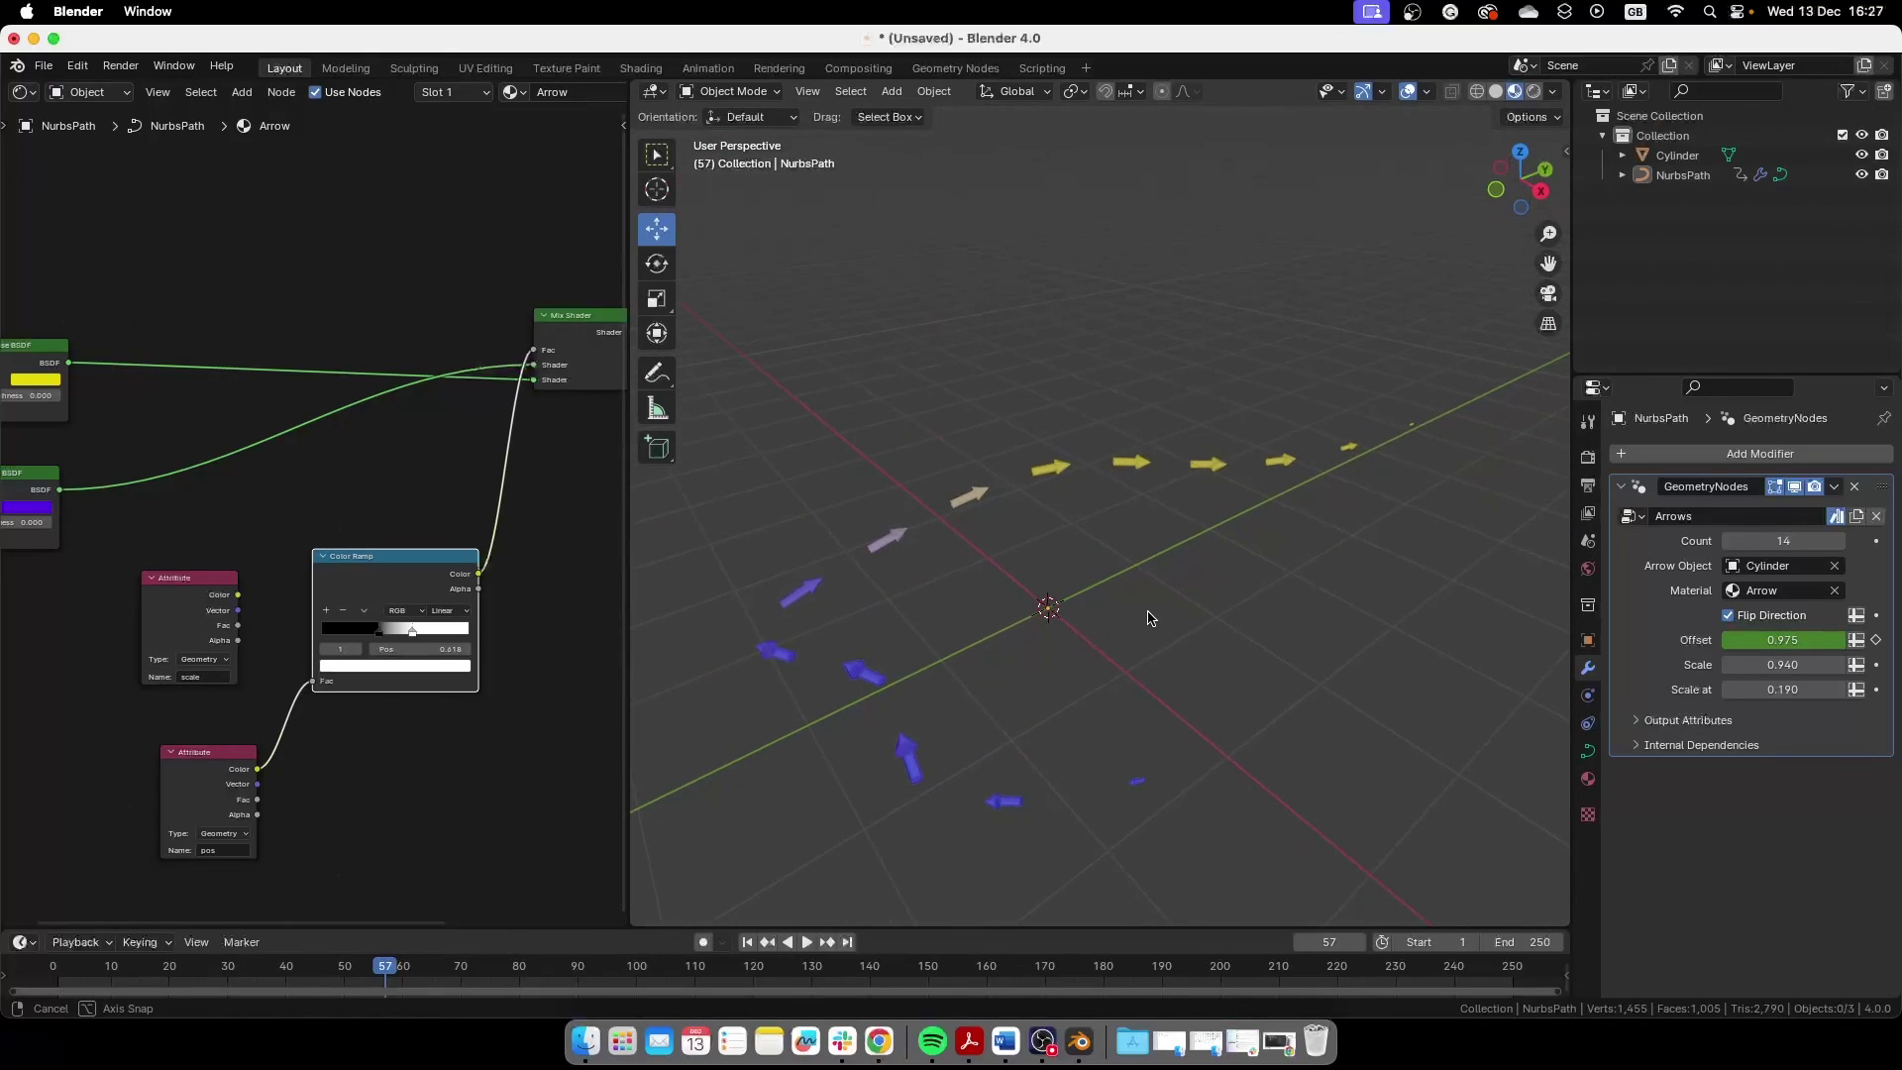
middle_drag(1133, 508, 1057, 601)
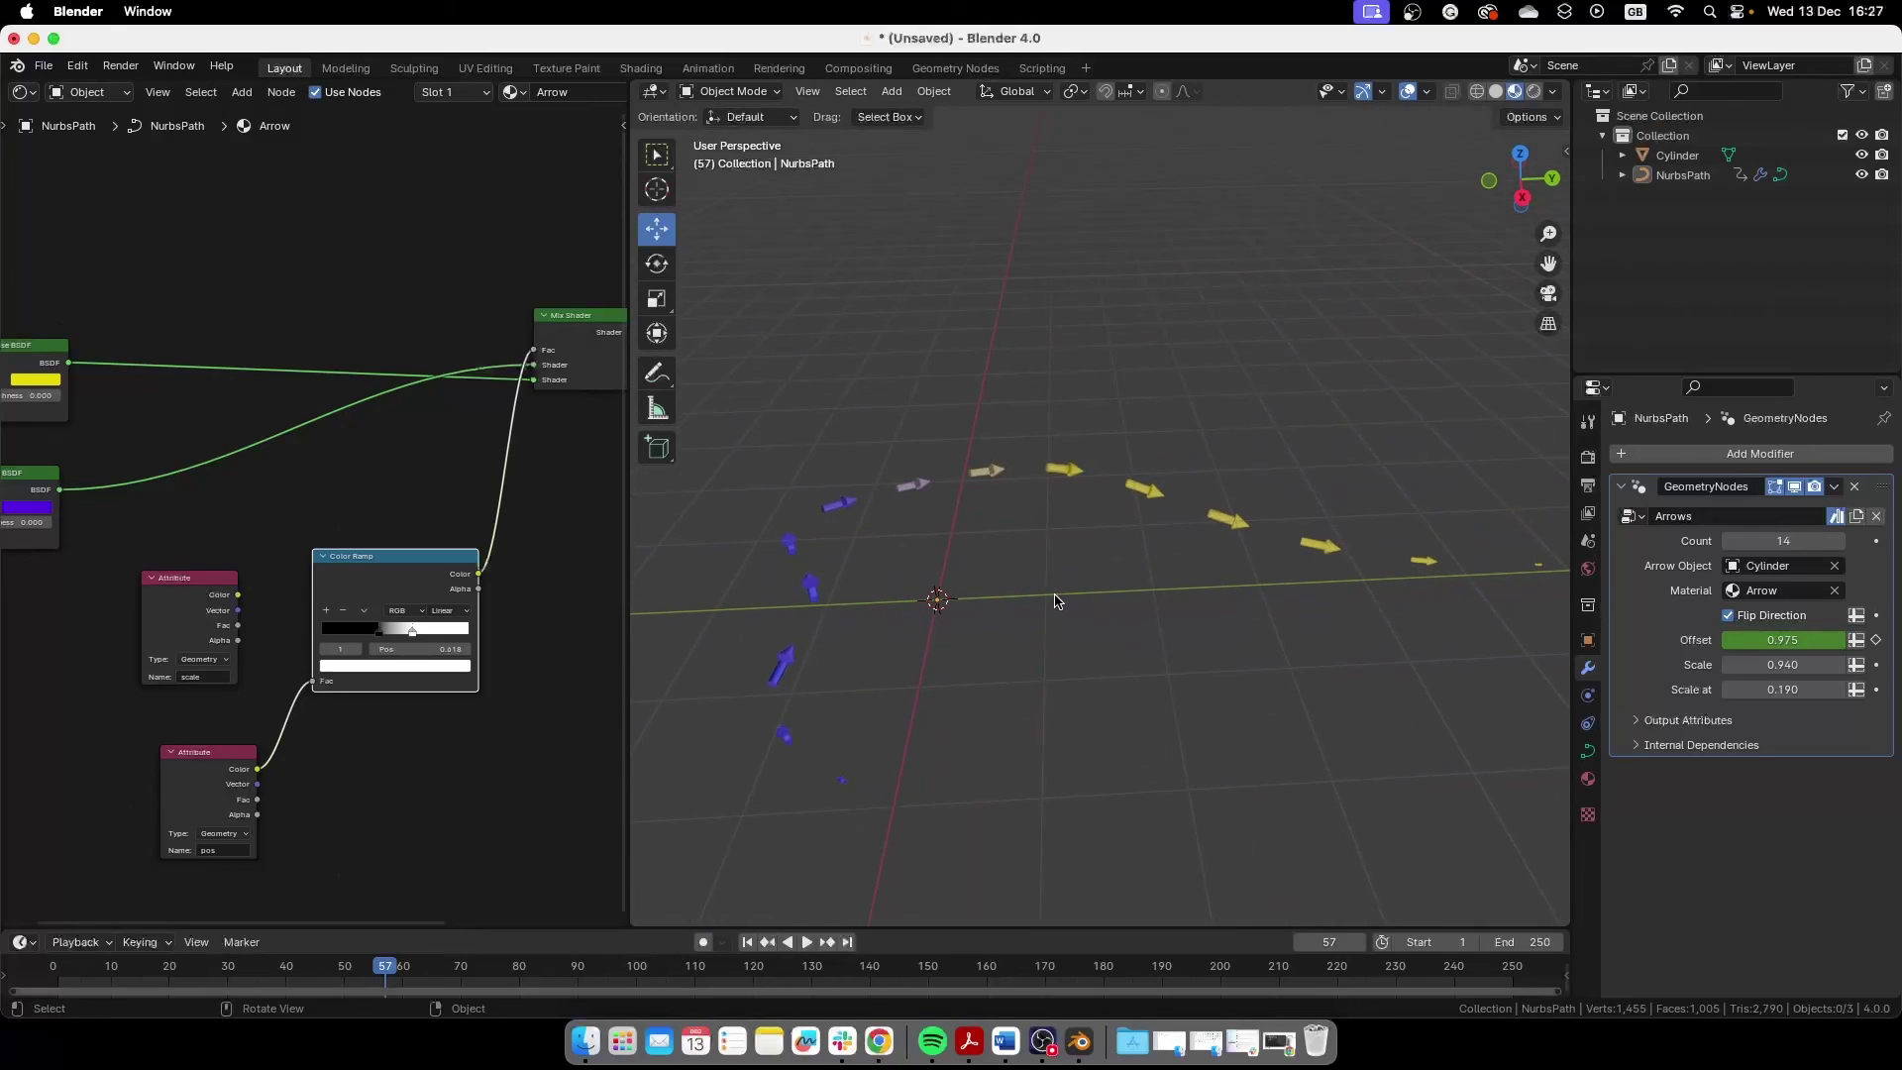